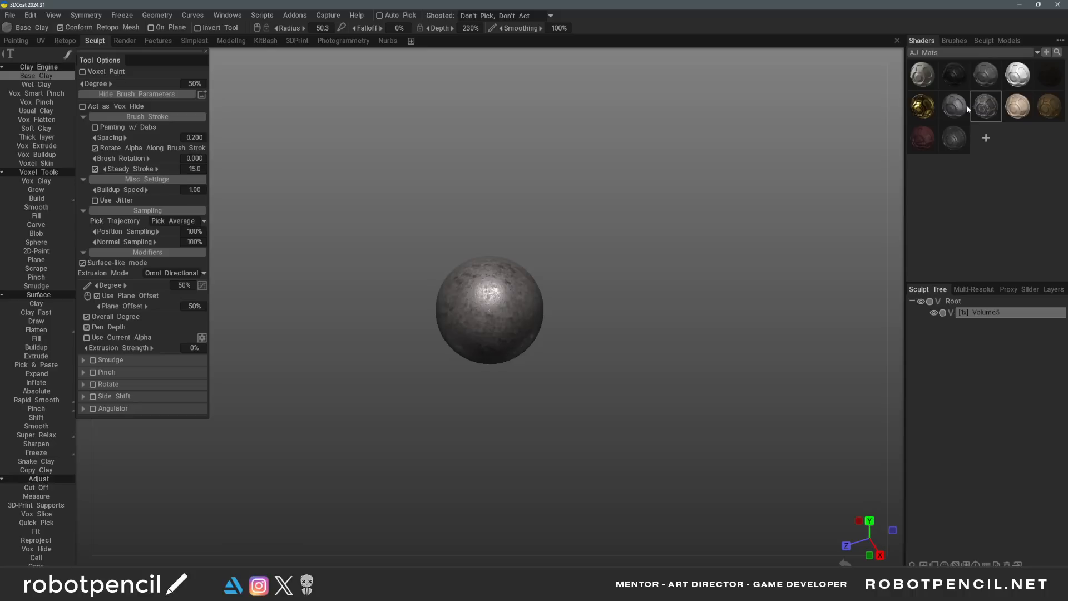
# Preview the rough grey shader on the sphere, checking its surface detail up close and from another angle
pyautogui.click(954, 107)
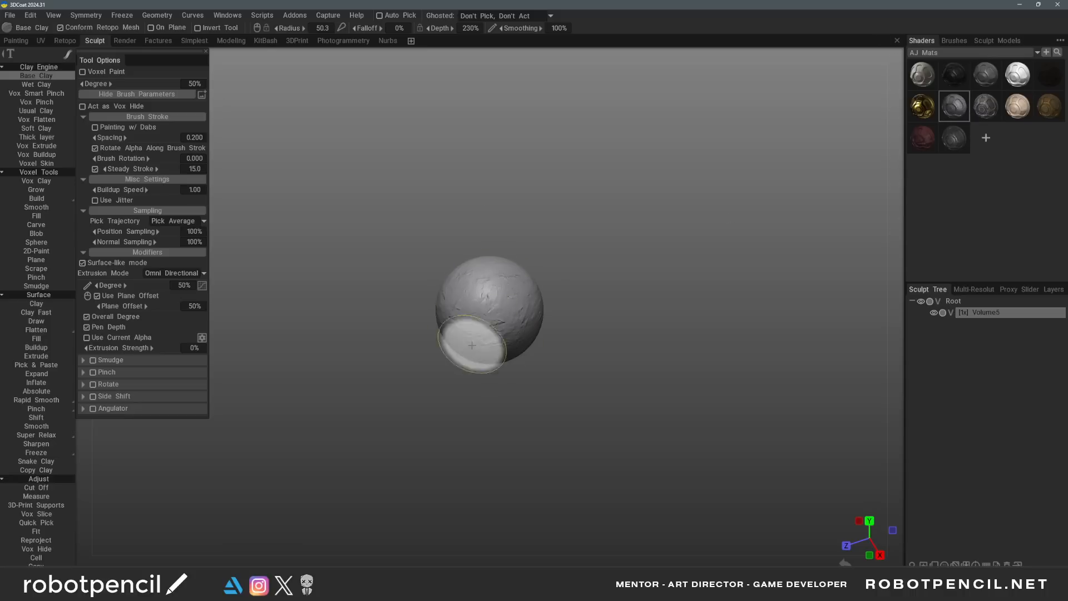
pyautogui.keyDown('alt'); pyautogui.moveTo(537, 388); pyautogui.dragTo(613, 393, button='right'); pyautogui.keyUp('alt')
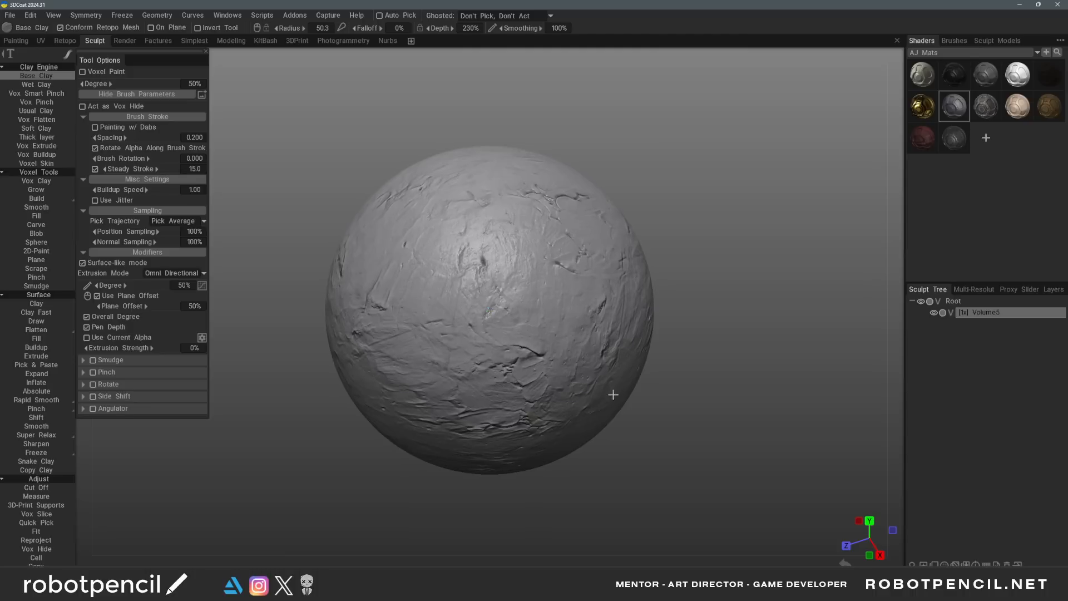
pyautogui.keyDown('alt'); pyautogui.moveTo(613, 394); pyautogui.dragTo(689, 349); pyautogui.keyUp('alt')
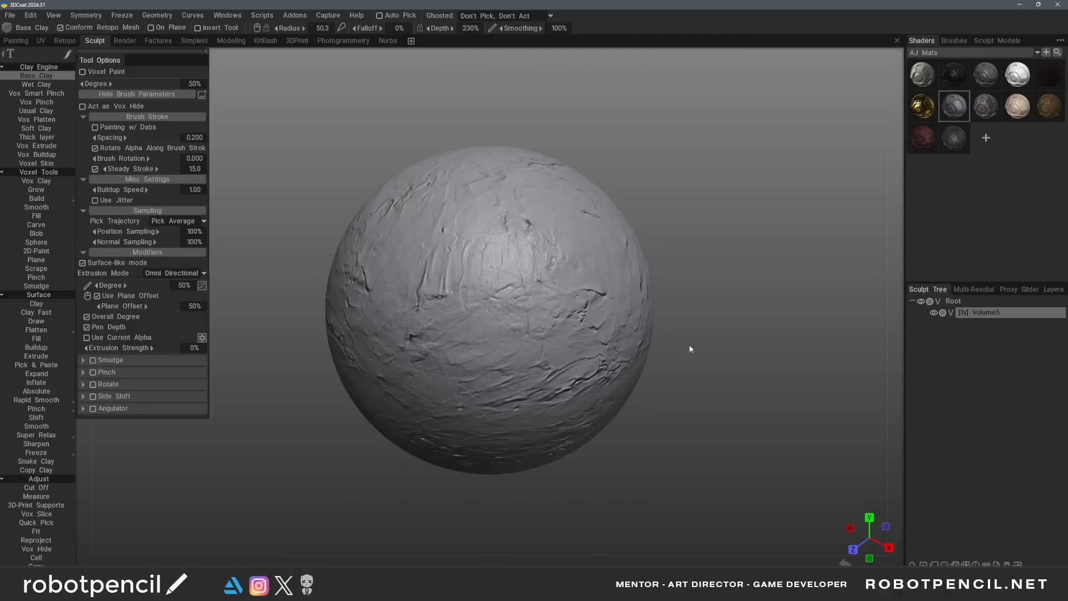
pyautogui.keyDown('alt'); pyautogui.moveTo(689, 349); pyautogui.dragTo(639, 349, button='right'); pyautogui.keyUp('alt')
# Compare the smooth beige and dark mottled metal shaders on the sphere, finishing with the beige one applied
pyautogui.click(1019, 110)
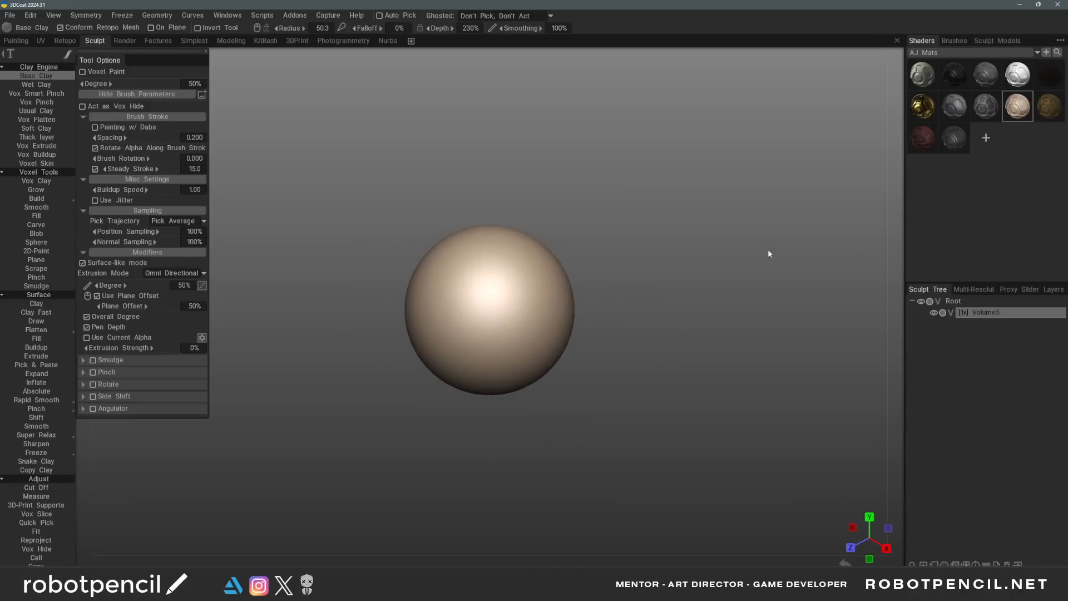
pyautogui.click(995, 109)
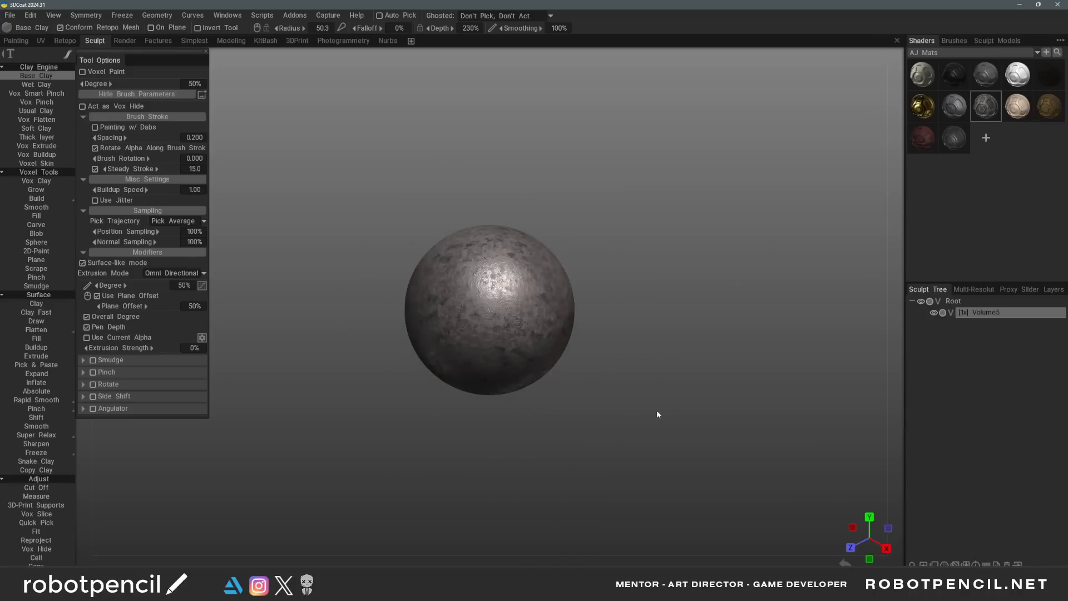
pyautogui.click(1017, 107)
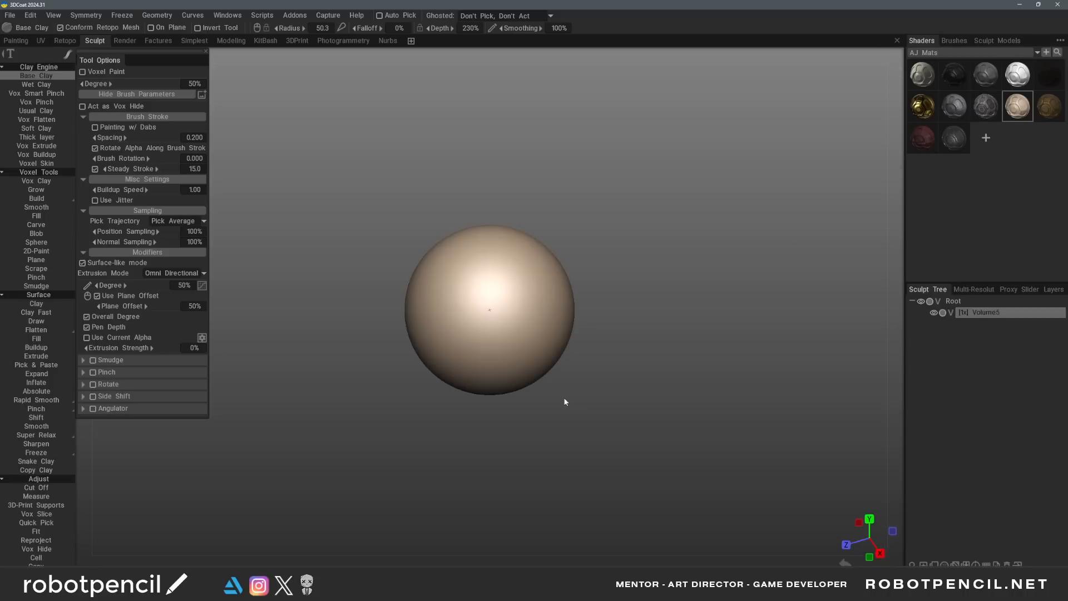
pyautogui.keyDown('alt'); pyautogui.moveTo(579, 383); pyautogui.dragTo(561, 366, button='right'); pyautogui.keyUp('alt')
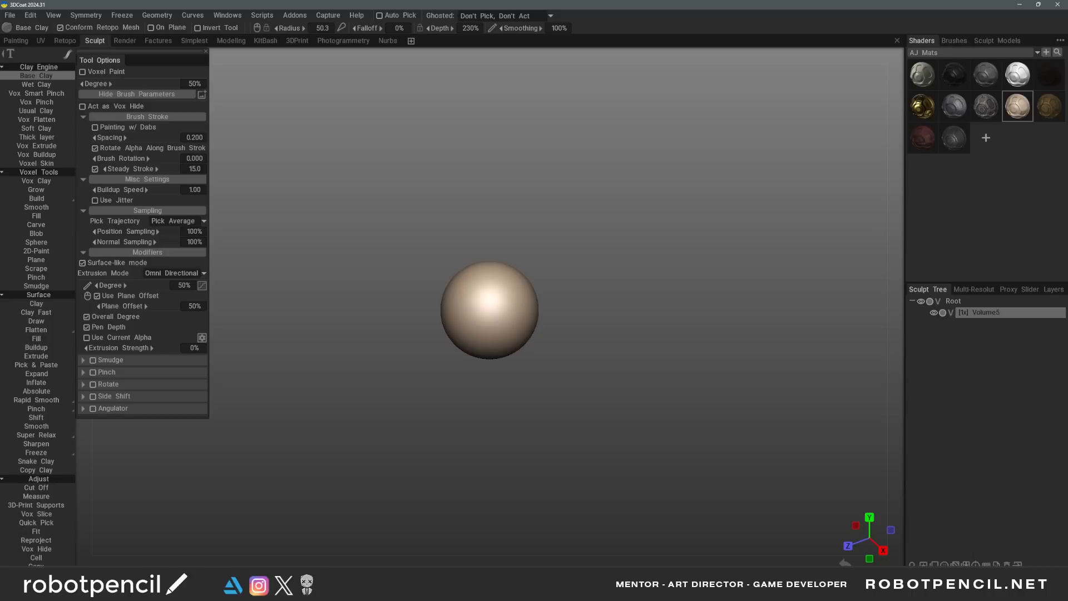
# Stretch the sphere upward into an egg-like shape using the Move tool with a radius of about 119
pyautogui.press('m')
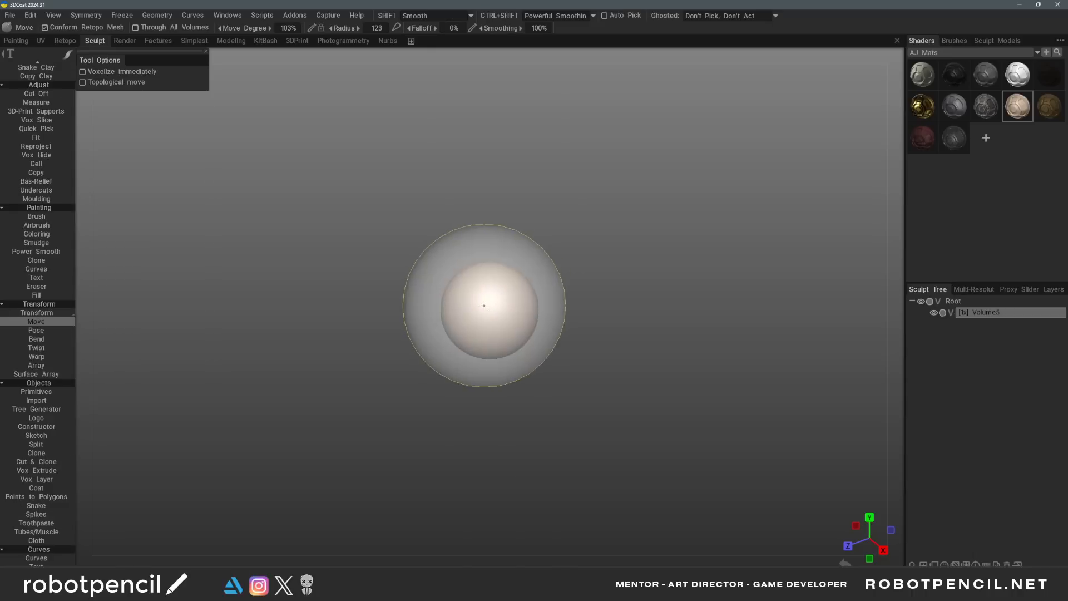
pyautogui.press(']')
pyautogui.press('[')
pyautogui.press('[')
pyautogui.moveTo(498, 309); pyautogui.dragTo(498, 290)
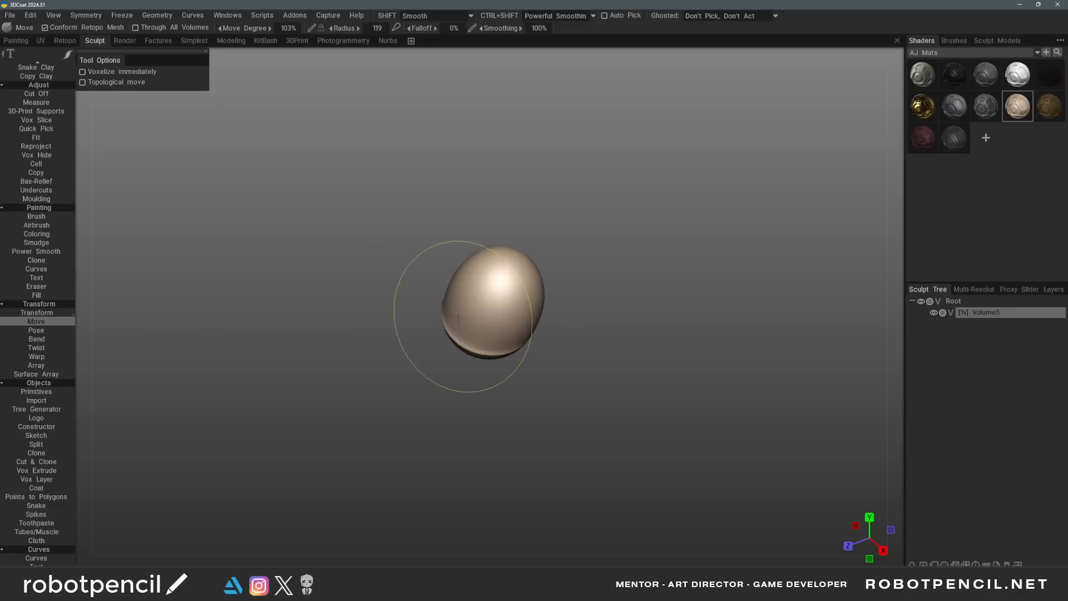
pyautogui.moveTo(443, 379)
pyautogui.keyDown('alt'); pyautogui.mouseDown()
pyautogui.moveTo(478, 350)
pyautogui.moveTo(508, 349)
pyautogui.mouseUp(); pyautogui.keyUp('alt')
# Show the brush alphas, and pull the form's top and bottom outward with a larger Move brush to make a tall head shape
pyautogui.click(983, 41)
pyautogui.click(954, 41)
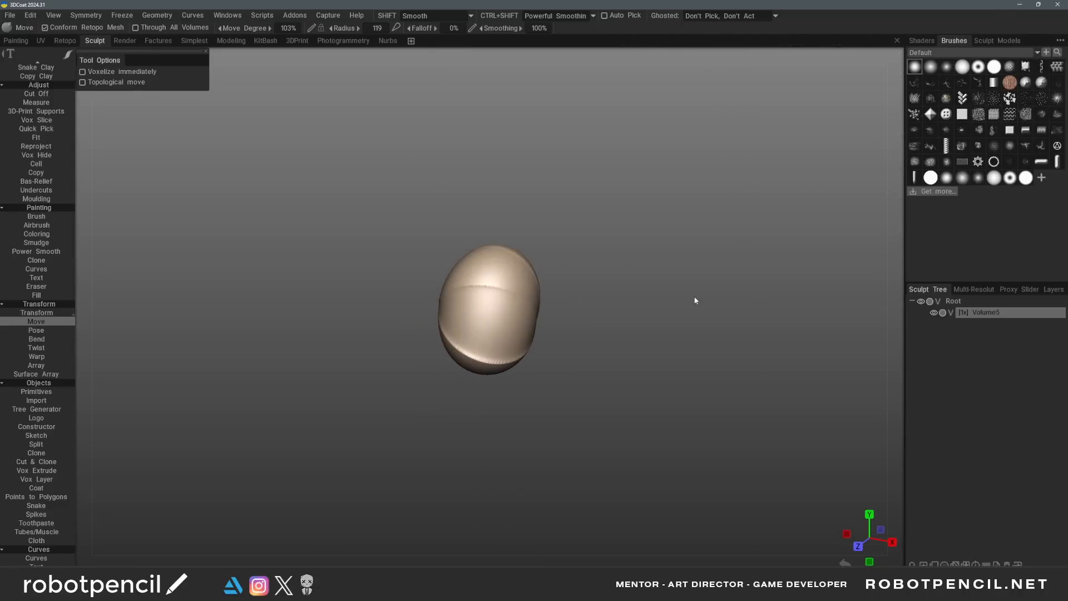
pyautogui.press(']')
pyautogui.press(']')
pyautogui.moveTo(505, 278); pyautogui.dragTo(513, 268)
pyautogui.moveTo(466, 338); pyautogui.dragTo(479, 391)
pyautogui.moveTo(451, 302); pyautogui.dragTo(444, 293)
pyautogui.moveTo(459, 357)
pyautogui.keyDown('alt'); pyautogui.mouseDown()
pyautogui.moveTo(462, 375)
pyautogui.moveTo(447, 323)
pyautogui.mouseUp(); pyautogui.keyUp('alt')
pyautogui.moveTo(505, 322)
pyautogui.keyDown('alt'); pyautogui.mouseDown()
pyautogui.moveTo(487, 305)
pyautogui.moveTo(523, 323)
pyautogui.moveTo(533, 344)
pyautogui.moveTo(469, 370)
pyautogui.moveTo(584, 352)
pyautogui.moveTo(472, 327)
pyautogui.mouseUp(); pyautogui.keyUp('alt')
# Slice away the back of the head shape and trim its lower rear corner with the Cut Off tool
pyautogui.press('c')
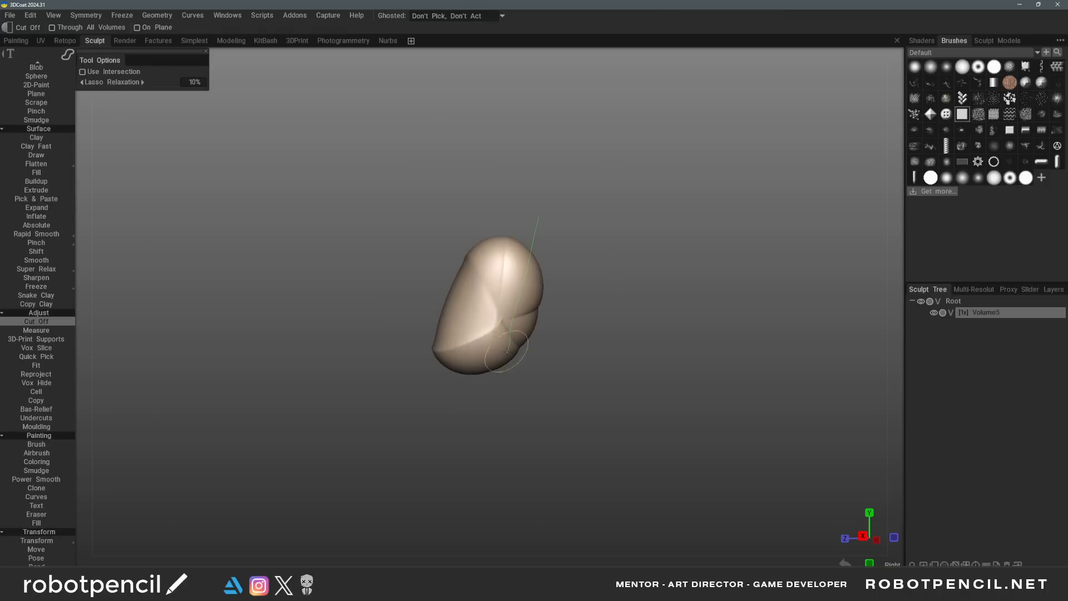
pyautogui.moveTo(632, 282); pyautogui.dragTo(611, 245)
pyautogui.moveTo(573, 279)
pyautogui.keyDown('alt'); pyautogui.mouseDown()
pyautogui.moveTo(522, 301)
pyautogui.moveTo(573, 283)
pyautogui.mouseUp(); pyautogui.keyUp('alt')
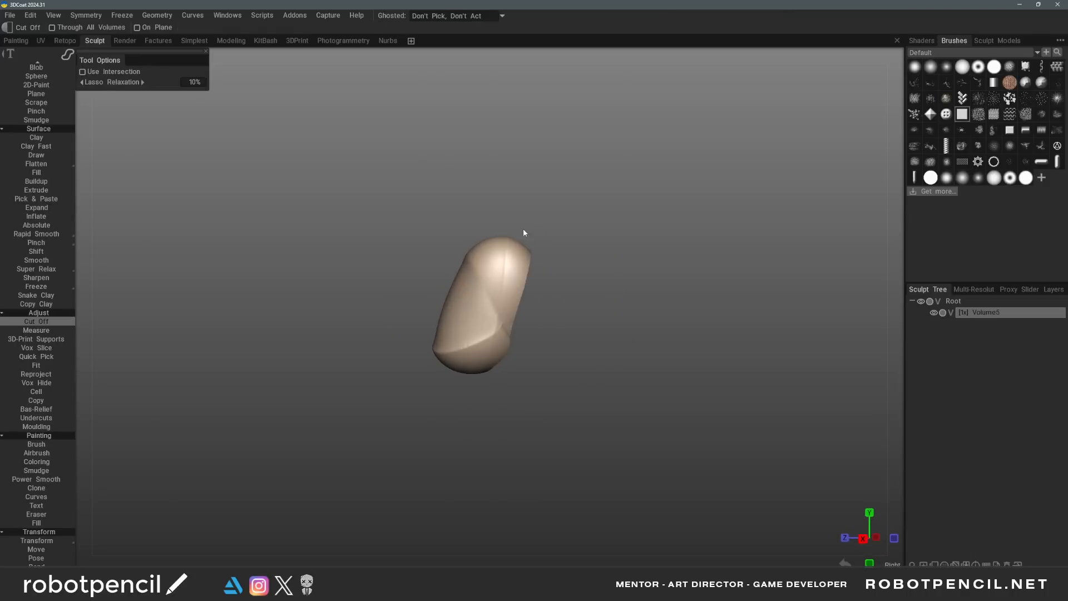
pyautogui.moveTo(437, 380)
pyautogui.mouseDown()
pyautogui.moveTo(560, 268)
pyautogui.moveTo(712, 380)
pyautogui.mouseUp()
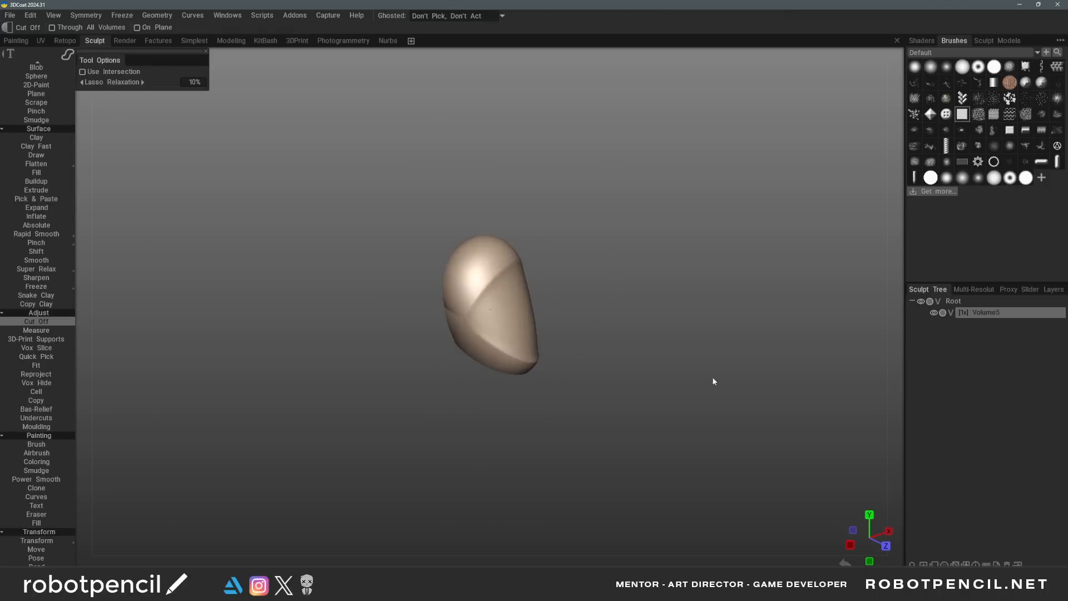
pyautogui.keyDown('alt'); pyautogui.moveTo(504, 341); pyautogui.dragTo(564, 349); pyautogui.keyUp('alt')
pyautogui.moveTo(484, 368); pyautogui.dragTo(477, 369)
pyautogui.moveTo(513, 356)
pyautogui.keyDown('alt'); pyautogui.mouseDown()
pyautogui.moveTo(468, 359)
pyautogui.moveTo(463, 370)
pyautogui.moveTo(495, 338)
pyautogui.mouseUp(); pyautogui.keyUp('alt')
# Build up a thick raised rim along the mask's side edge with the Draw brush, reducing the radius to about 30
pyautogui.press('1')
pyautogui.press('[')
pyautogui.press('[')
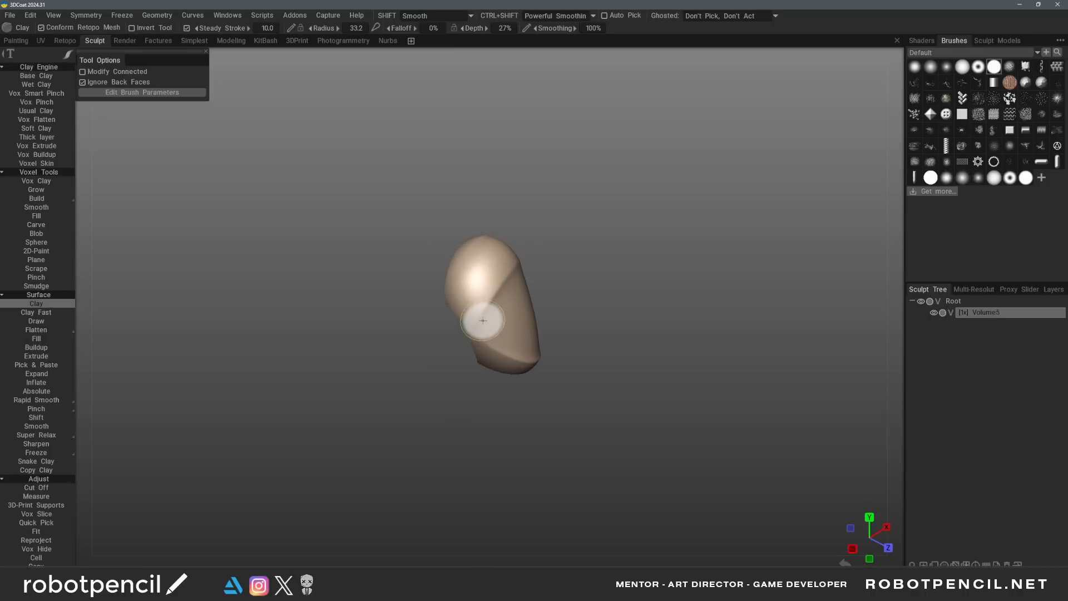
pyautogui.press('2')
pyautogui.press('[')
pyautogui.press('[')
pyautogui.press('[')
pyautogui.press('[')
pyautogui.press('[')
pyautogui.press('[')
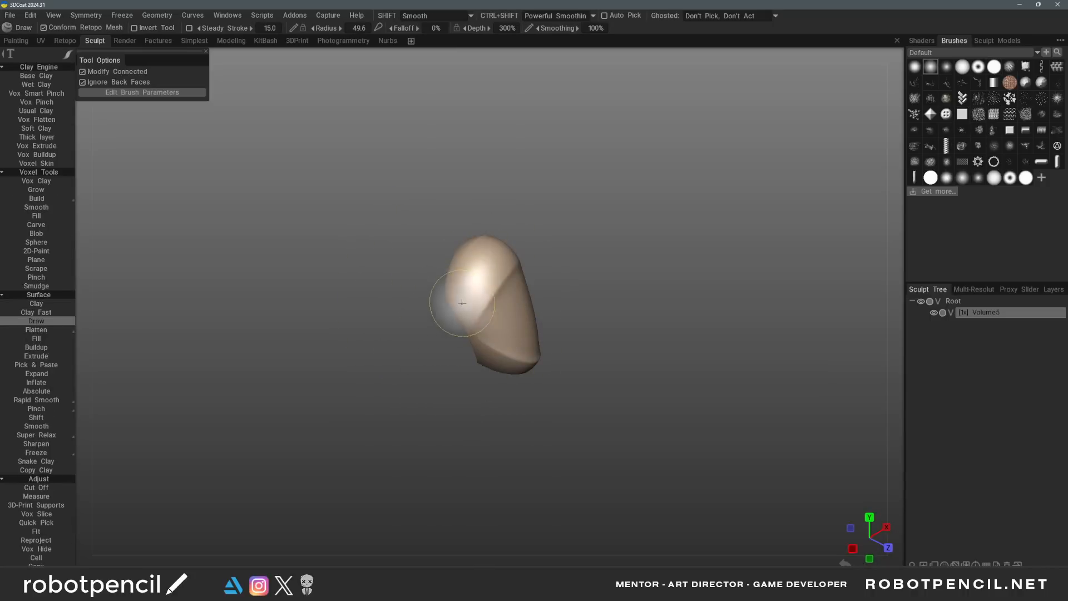
pyautogui.moveTo(454, 300); pyautogui.dragTo(470, 315)
pyautogui.moveTo(487, 353)
pyautogui.keyDown('alt'); pyautogui.mouseDown()
pyautogui.moveTo(445, 339)
pyautogui.moveTo(472, 277)
pyautogui.mouseUp(); pyautogui.keyUp('alt')
pyautogui.moveTo(500, 341)
pyautogui.keyDown('alt'); pyautogui.mouseDown()
pyautogui.moveTo(489, 359)
pyautogui.moveTo(436, 362)
pyautogui.moveTo(576, 350)
pyautogui.moveTo(564, 359)
pyautogui.moveTo(471, 277)
pyautogui.mouseUp(); pyautogui.keyUp('alt')
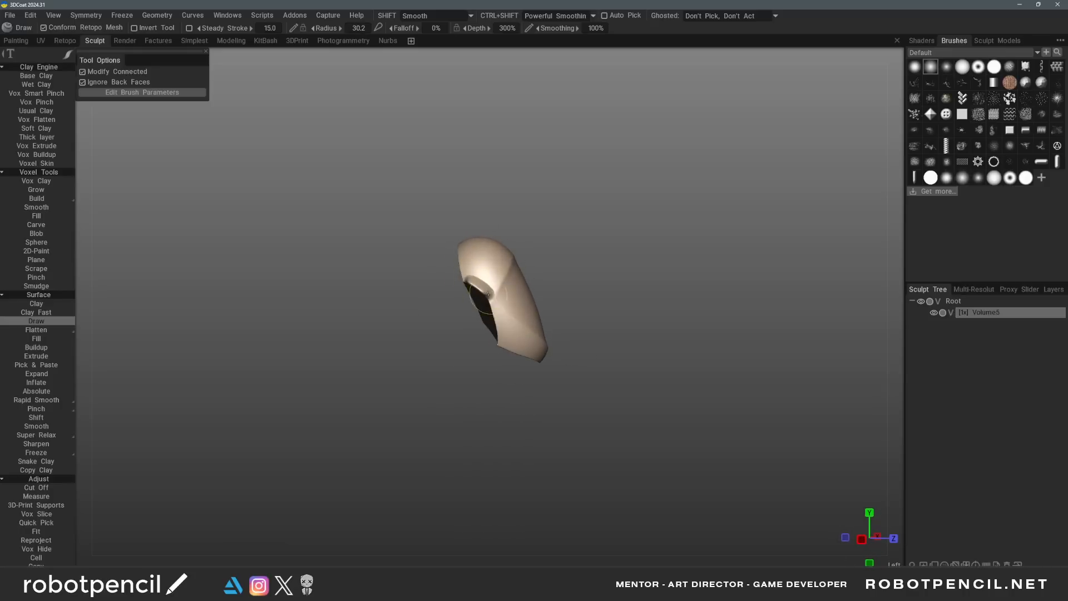
pyautogui.keyDown('alt'); pyautogui.moveTo(504, 341); pyautogui.dragTo(470, 304); pyautogui.keyUp('alt')
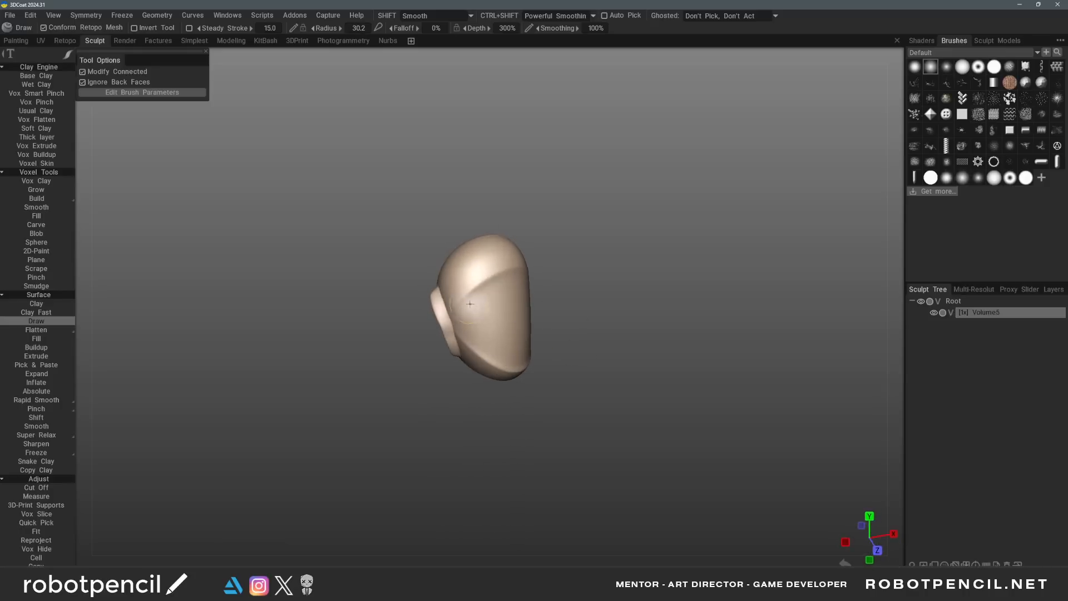
# Draw a curved raised ridge across the brow and another along the jaw with a Draw radius of 19.5
pyautogui.keyDown('alt'); pyautogui.moveTo(520, 269); pyautogui.dragTo(488, 311); pyautogui.keyUp('alt')
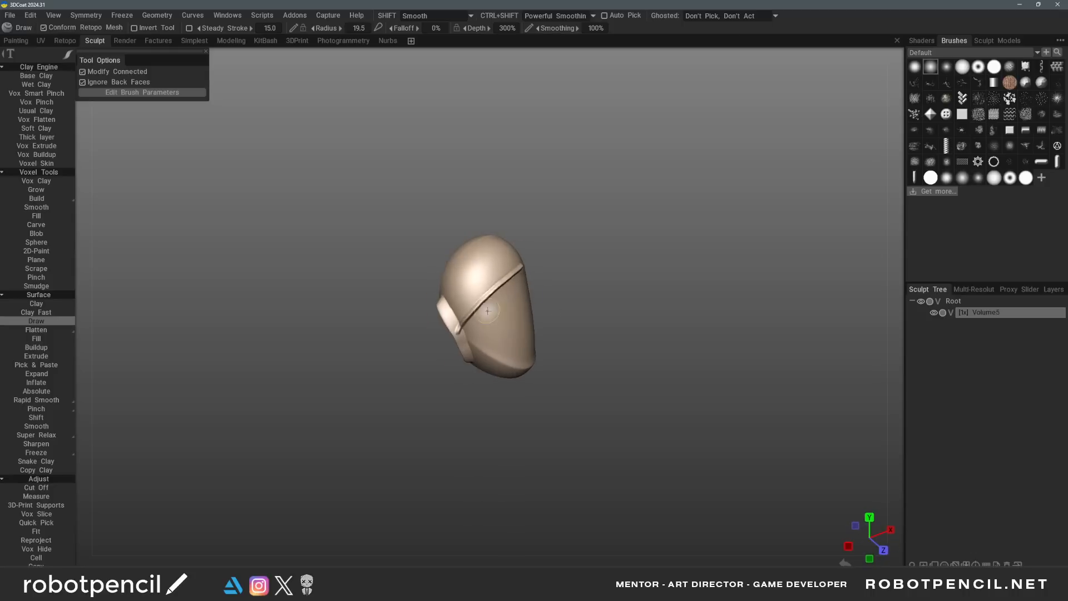
pyautogui.moveTo(515, 272)
pyautogui.keyDown('alt'); pyautogui.mouseDown()
pyautogui.moveTo(453, 343)
pyautogui.moveTo(490, 371)
pyautogui.mouseUp(); pyautogui.keyUp('alt')
pyautogui.moveTo(548, 368)
pyautogui.keyDown('alt'); pyautogui.mouseDown()
pyautogui.moveTo(599, 359)
pyautogui.moveTo(526, 346)
pyautogui.moveTo(557, 362)
pyautogui.moveTo(589, 354)
pyautogui.mouseUp(); pyautogui.keyUp('alt')
pyautogui.keyDown('alt'); pyautogui.moveTo(588, 354); pyautogui.dragTo(614, 383, button='right'); pyautogui.keyUp('alt')
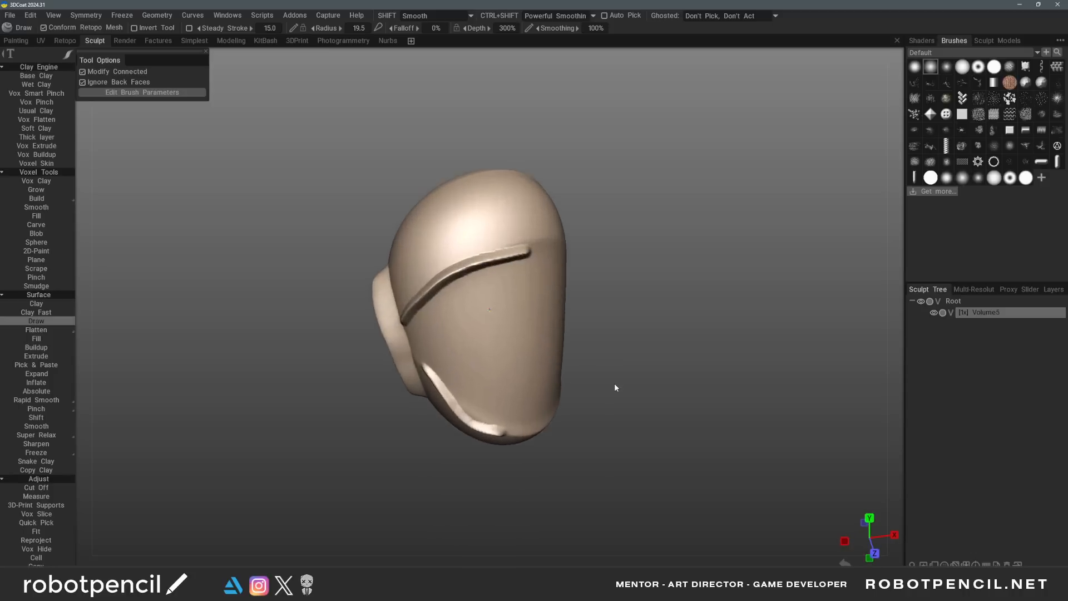
# Draw a second, shorter ridge directly beneath the brow ridge, following its curve
pyautogui.moveTo(614, 383)
pyautogui.keyDown('alt'); pyautogui.mouseDown()
pyautogui.moveTo(579, 375)
pyautogui.moveTo(626, 370)
pyautogui.mouseUp(); pyautogui.keyUp('alt')
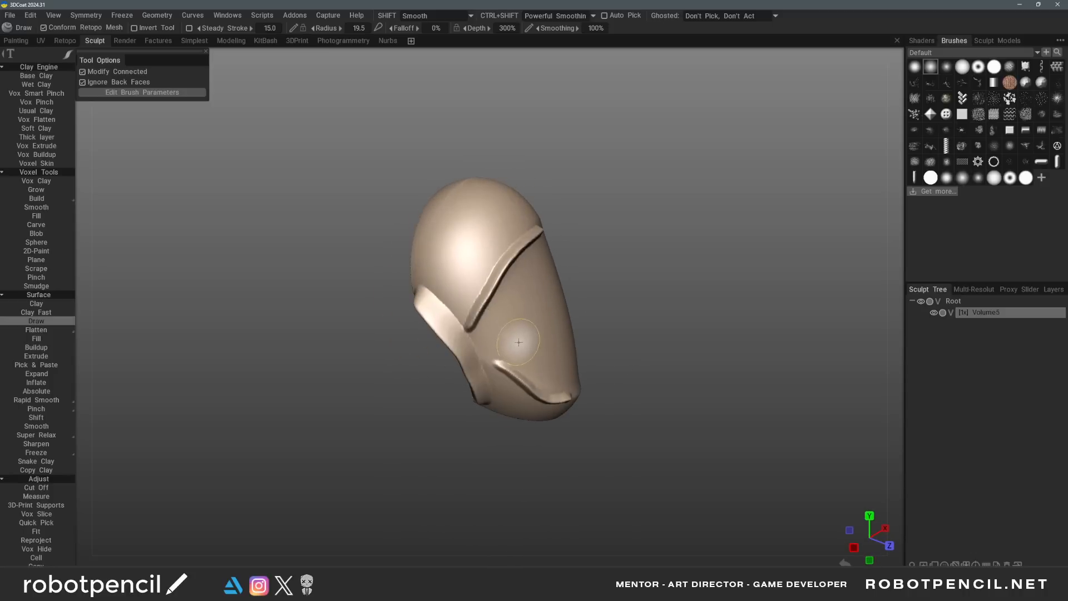
pyautogui.moveTo(552, 275)
pyautogui.keyDown('alt'); pyautogui.mouseDown()
pyautogui.moveTo(608, 320)
pyautogui.moveTo(512, 295)
pyautogui.mouseUp(); pyautogui.keyUp('alt')
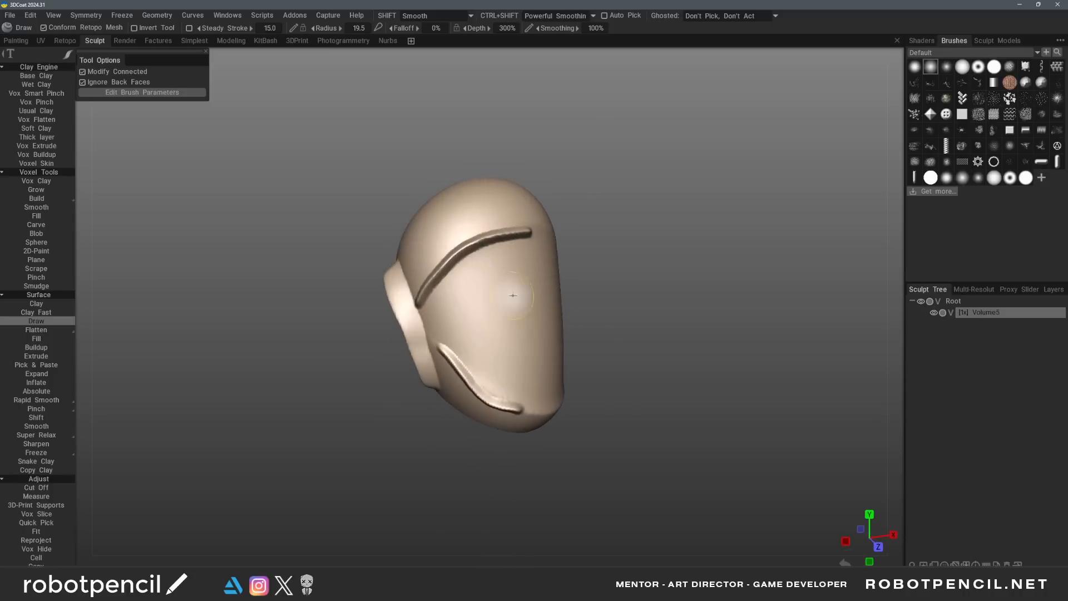
pyautogui.moveTo(525, 245); pyautogui.dragTo(454, 276)
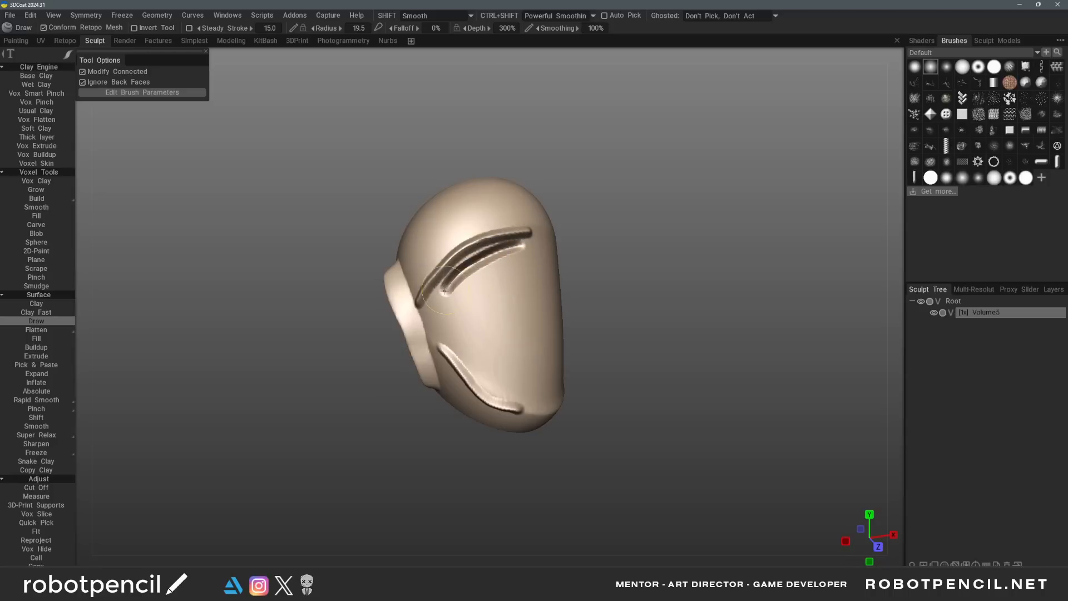
# Dent three round dimples into the mask's opposite temple and one into the lower cheek, enlarging the Draw radius to 25.8
pyautogui.moveTo(495, 389)
pyautogui.keyDown('alt'); pyautogui.mouseDown()
pyautogui.moveTo(457, 414)
pyautogui.moveTo(454, 397)
pyautogui.moveTo(535, 289)
pyautogui.moveTo(537, 303)
pyautogui.mouseUp(); pyautogui.keyUp('alt')
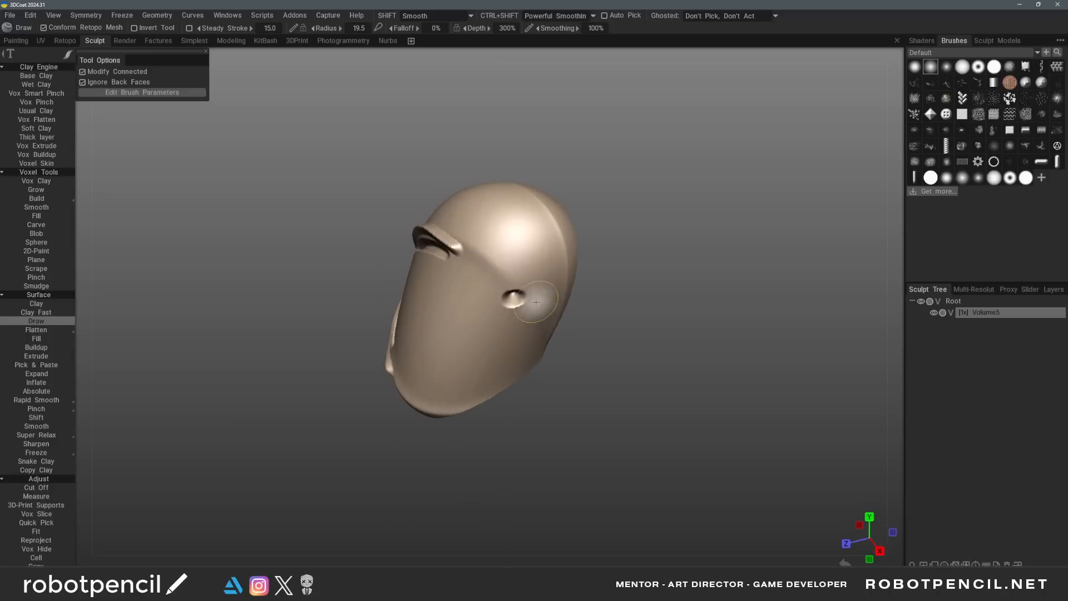
pyautogui.moveTo(510, 271); pyautogui.dragTo(487, 249, button='right')
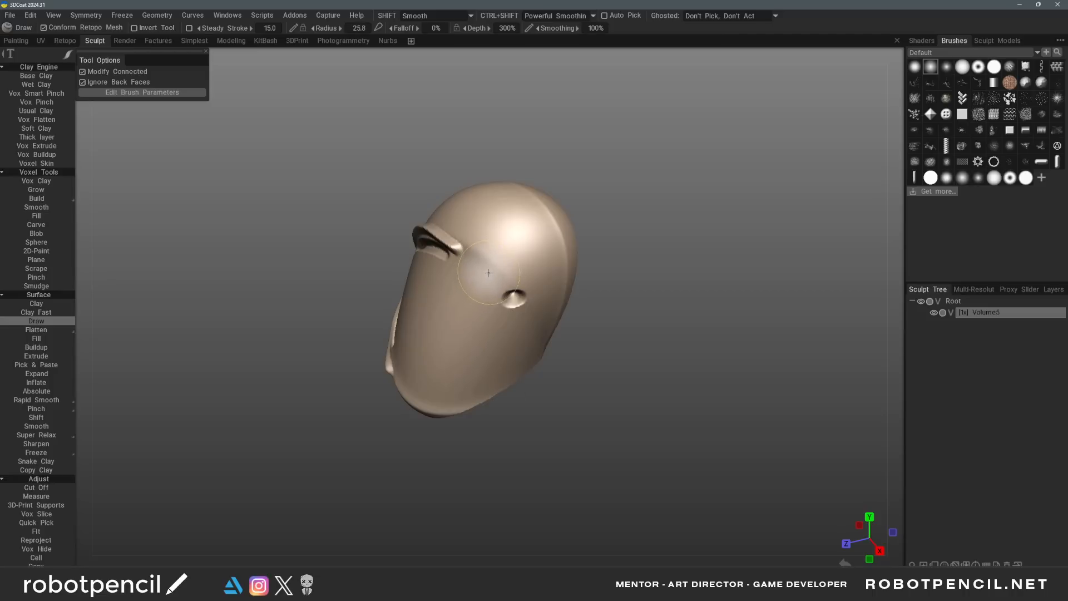
pyautogui.click(531, 246)
pyautogui.click(494, 268)
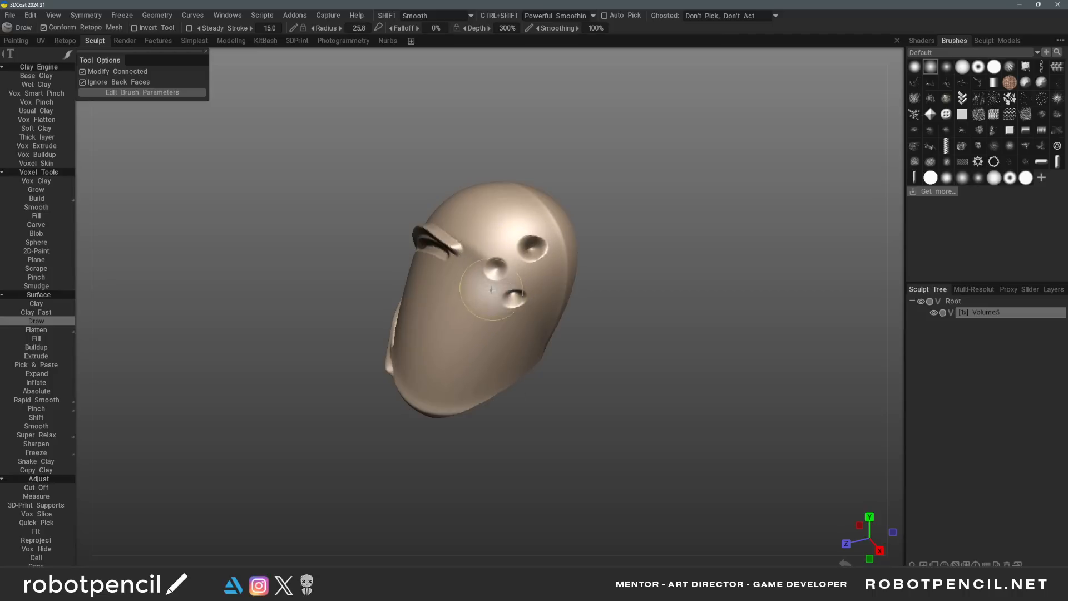
pyautogui.moveTo(491, 289)
pyautogui.keyDown('alt'); pyautogui.mouseDown()
pyautogui.moveTo(561, 341)
pyautogui.moveTo(534, 320)
pyautogui.mouseUp(); pyautogui.keyUp('alt')
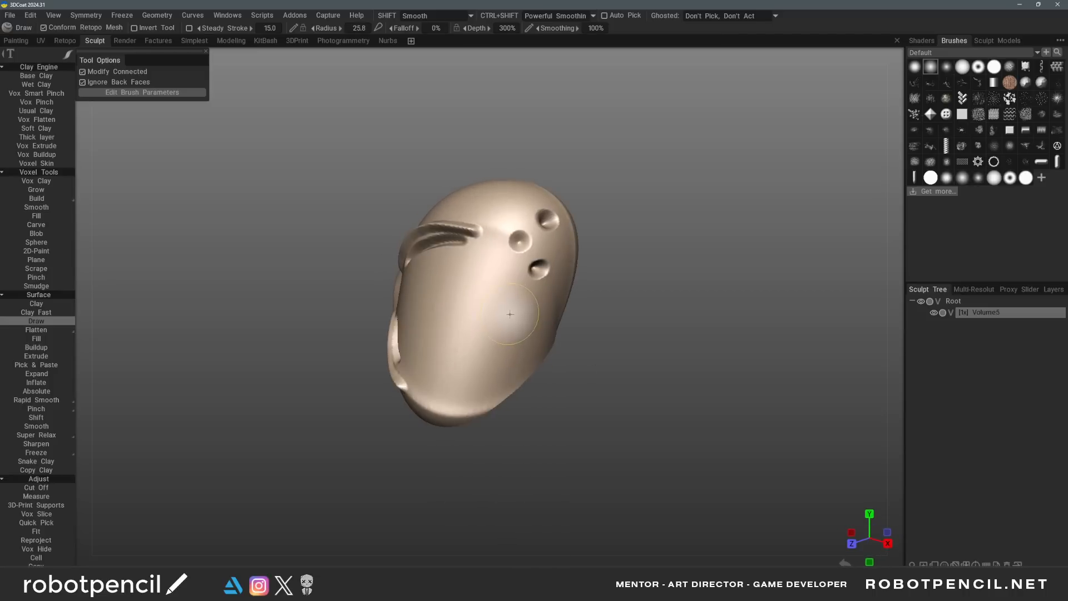
pyautogui.click(491, 355)
# Add a second ridge along the jaw with a 13.8 radius, and outline the outer end and lower edge of the brow groove
pyautogui.keyDown('alt'); pyautogui.moveTo(480, 367); pyautogui.dragTo(507, 387); pyautogui.keyUp('alt')
pyautogui.moveTo(505, 387); pyautogui.dragTo(494, 384, button='right')
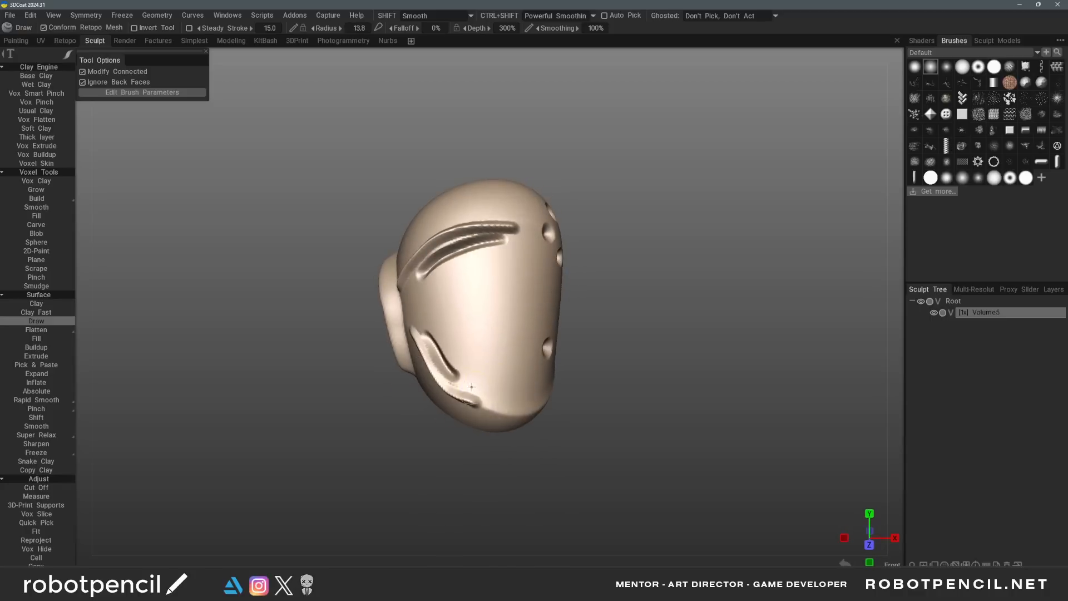
pyautogui.moveTo(460, 383)
pyautogui.keyDown('alt'); pyautogui.mouseDown()
pyautogui.moveTo(477, 318)
pyautogui.moveTo(457, 313)
pyautogui.mouseUp(); pyautogui.keyUp('alt')
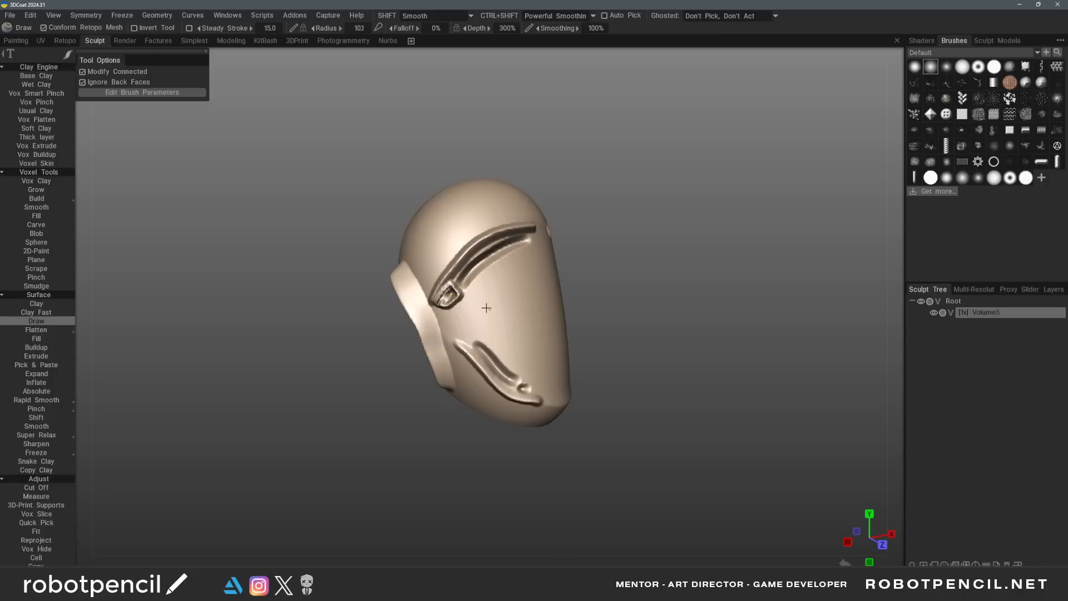
pyautogui.keyDown('alt'); pyautogui.moveTo(486, 308); pyautogui.dragTo(432, 306); pyautogui.keyUp('alt')
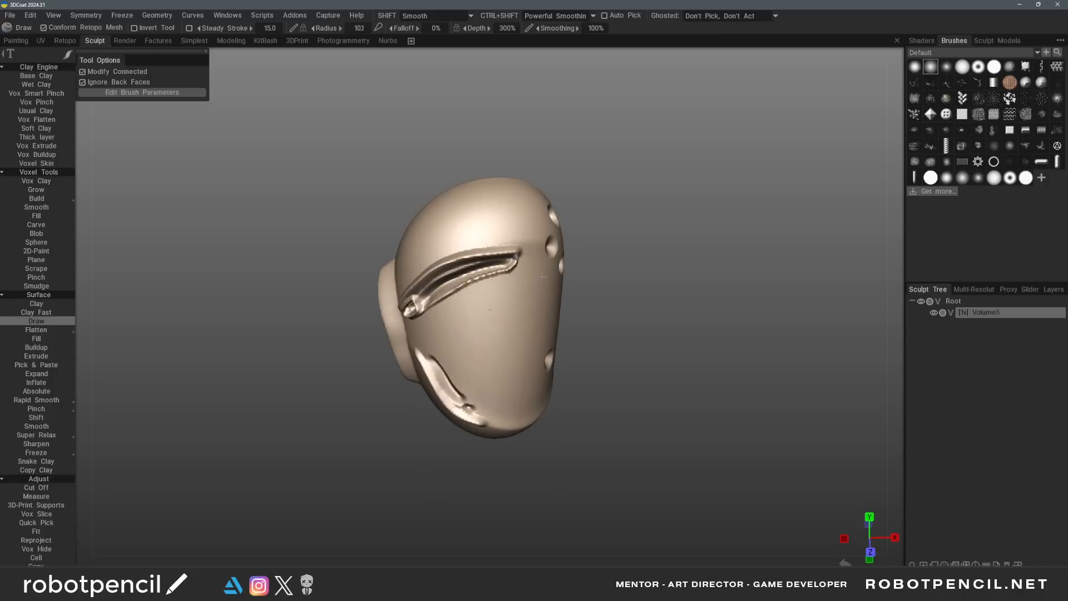
# Refine the groove under the brow into a smoother recessed eye slot, adjusting the Draw brush radius between 20.7 and 37.6
pyautogui.moveTo(542, 276)
pyautogui.keyDown('alt'); pyautogui.mouseDown()
pyautogui.moveTo(641, 281)
pyautogui.moveTo(489, 279)
pyautogui.moveTo(541, 290)
pyautogui.mouseUp(); pyautogui.keyUp('alt')
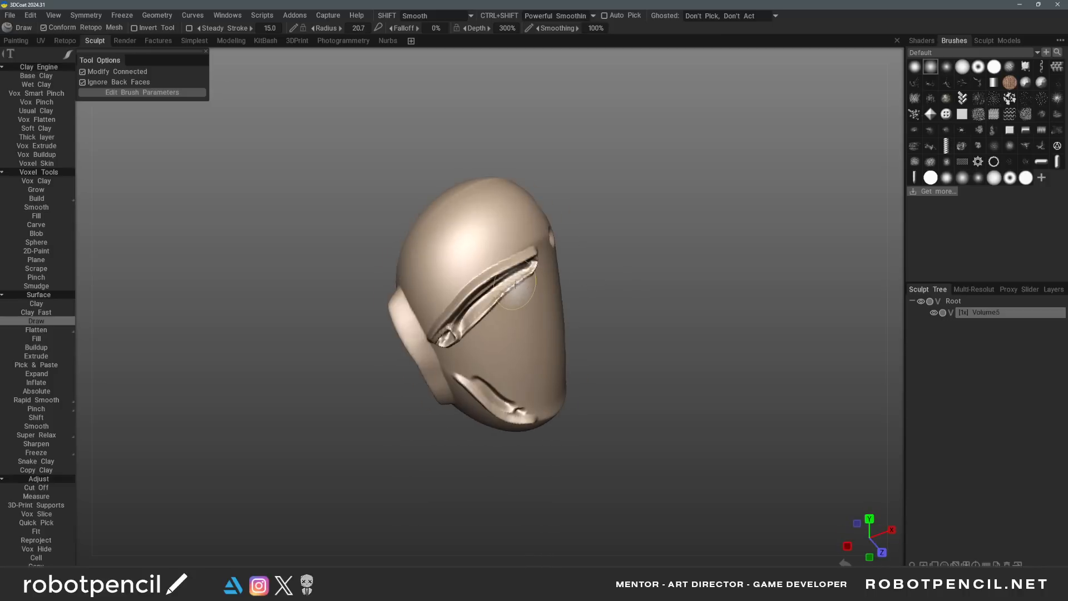
pyautogui.moveTo(516, 285); pyautogui.dragTo(479, 300, button='right')
pyautogui.moveTo(532, 262)
pyautogui.keyDown('alt'); pyautogui.mouseDown()
pyautogui.moveTo(533, 314)
pyautogui.moveTo(427, 358)
pyautogui.mouseUp(); pyautogui.keyUp('alt')
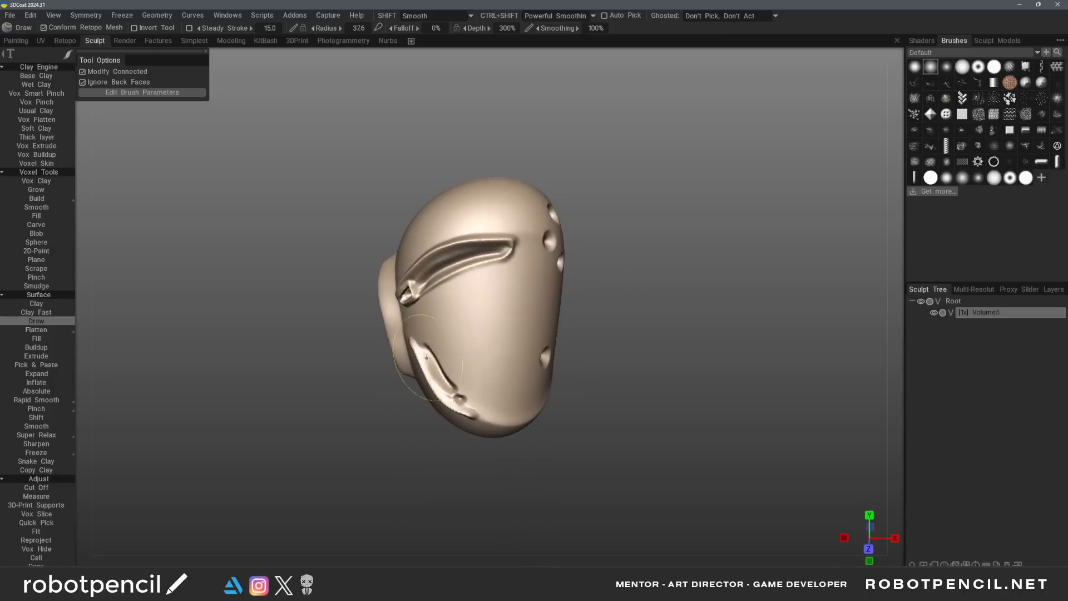
# Inspect the mask from all sides and apply the dark mottled metal shader to it
pyautogui.keyDown('alt'); pyautogui.moveTo(489, 370); pyautogui.dragTo(537, 249); pyautogui.keyUp('alt')
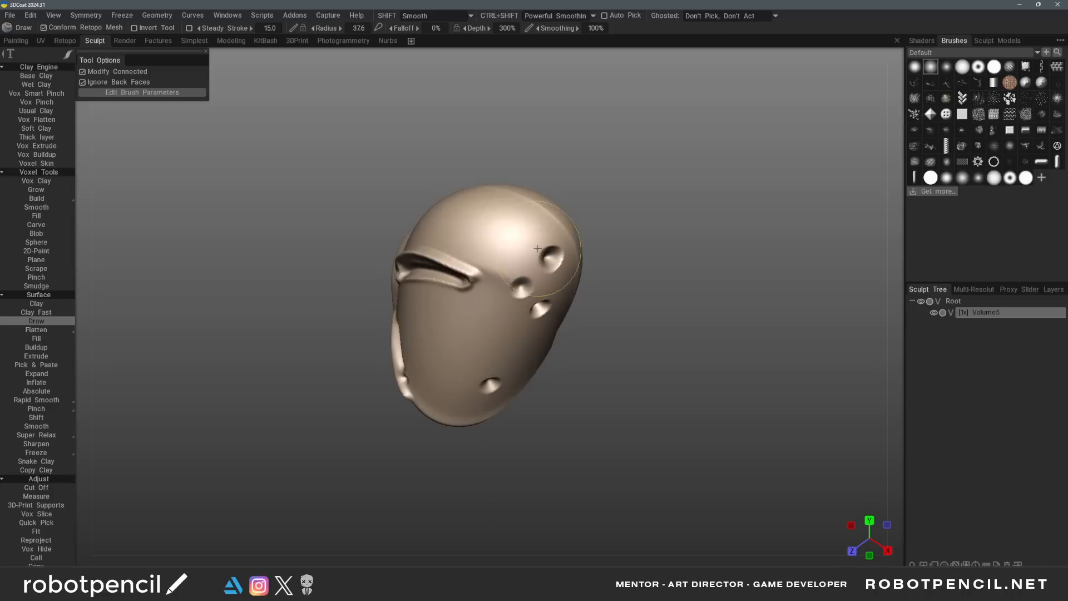
pyautogui.keyDown('alt'); pyautogui.moveTo(492, 381); pyautogui.dragTo(691, 332); pyautogui.keyUp('alt')
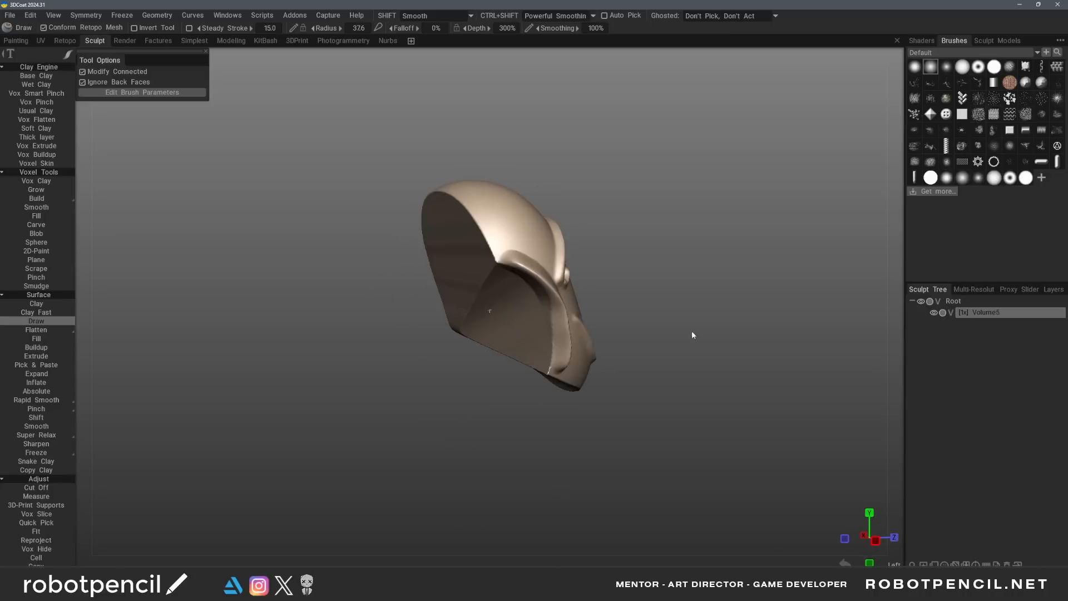
pyautogui.moveTo(478, 341)
pyautogui.keyDown('alt'); pyautogui.mouseDown()
pyautogui.moveTo(576, 333)
pyautogui.moveTo(608, 377)
pyautogui.moveTo(695, 374)
pyautogui.moveTo(621, 397)
pyautogui.moveTo(556, 398)
pyautogui.moveTo(489, 334)
pyautogui.moveTo(558, 389)
pyautogui.moveTo(518, 393)
pyautogui.moveTo(694, 416)
pyautogui.moveTo(563, 361)
pyautogui.moveTo(695, 402)
pyautogui.moveTo(546, 411)
pyautogui.moveTo(469, 401)
pyautogui.moveTo(558, 393)
pyautogui.mouseUp(); pyautogui.keyUp('alt')
pyautogui.scroll(-3, 522, 327)
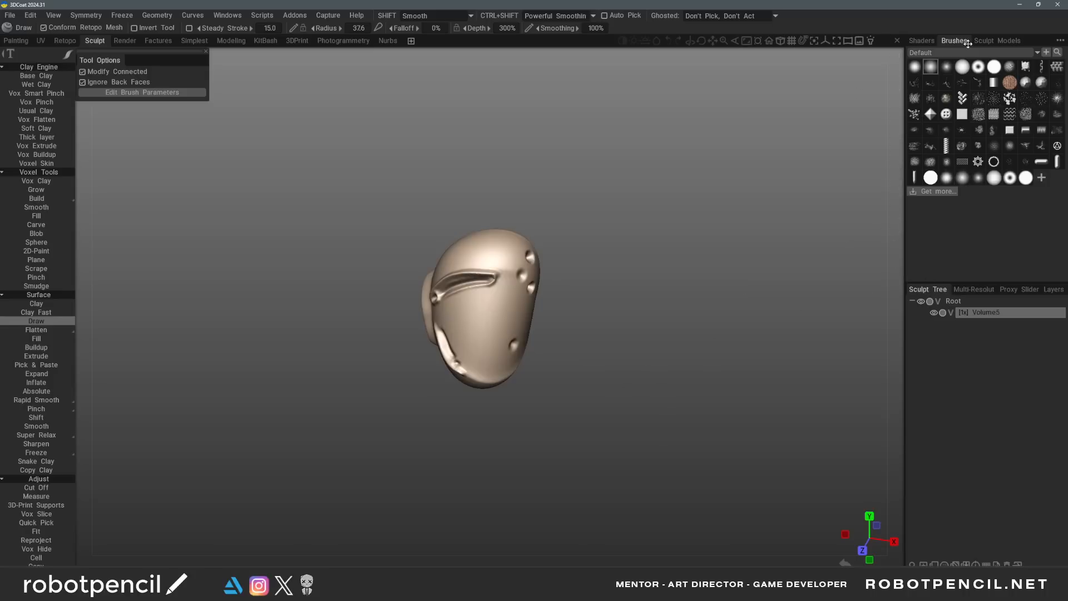
pyautogui.click(921, 41)
pyautogui.click(983, 101)
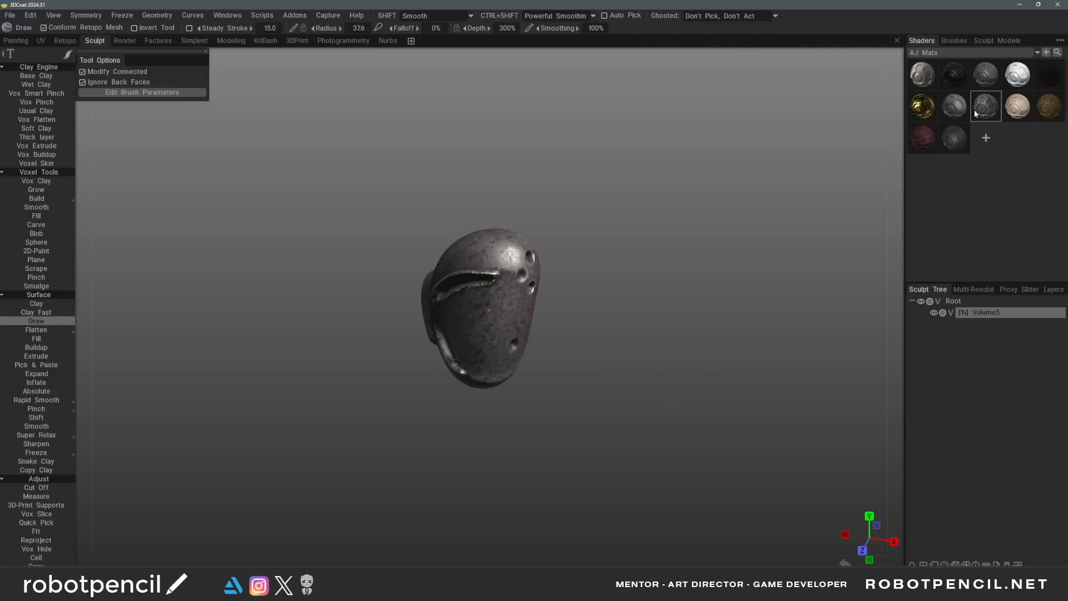
# Compare the mask's form under the gold, black, pale clay, dark grey and dark red shaders
pyautogui.click(956, 110)
pyautogui.click(923, 111)
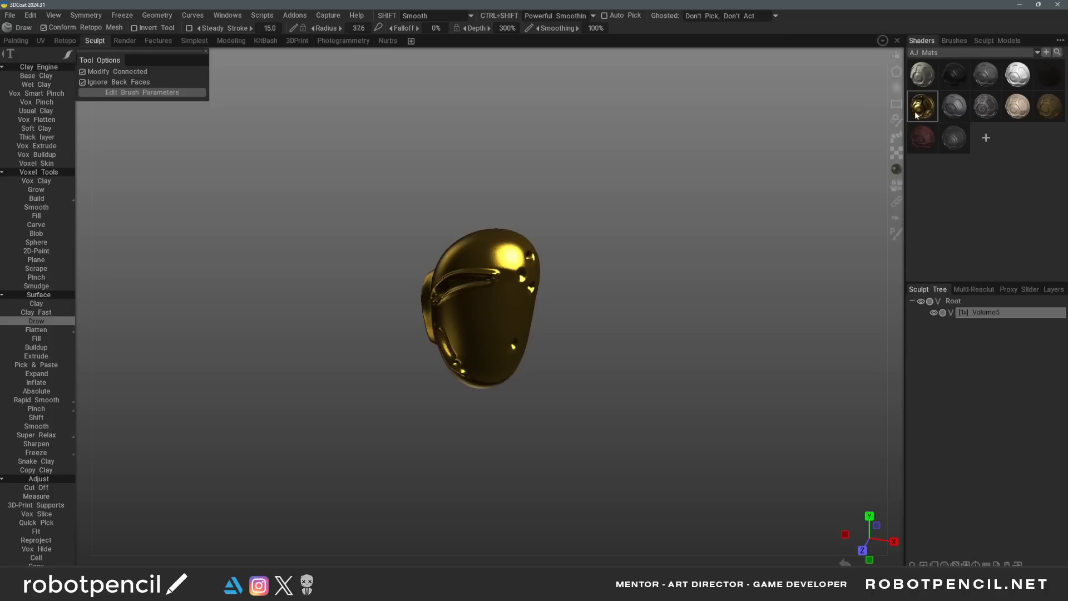
pyautogui.click(950, 79)
pyautogui.click(924, 77)
pyautogui.moveTo(790, 165); pyautogui.dragTo(721, 229)
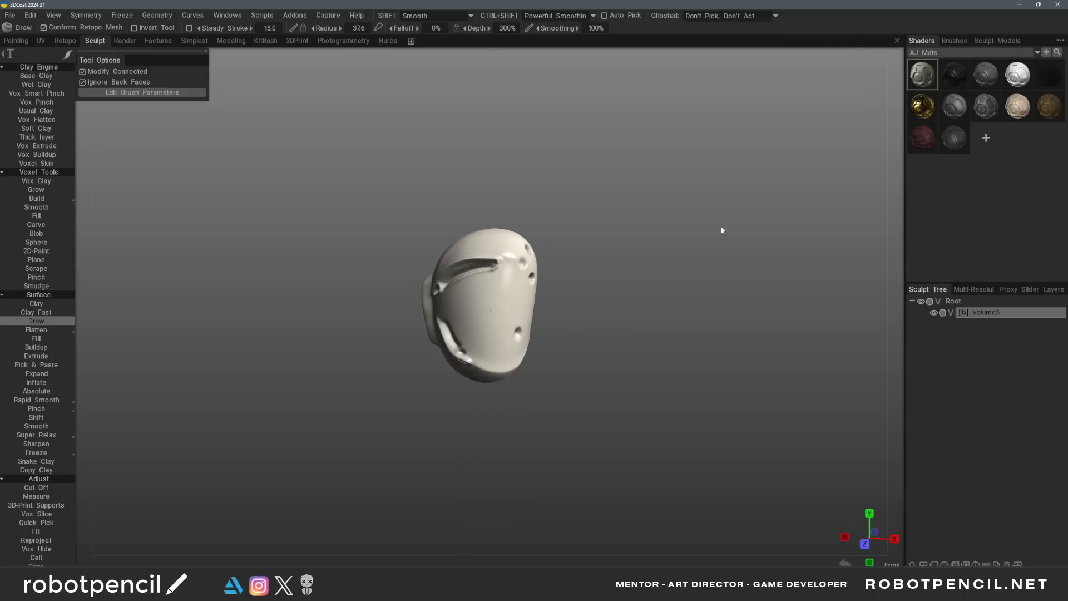
pyautogui.click(953, 137)
pyautogui.moveTo(728, 307); pyautogui.dragTo(774, 311)
pyautogui.click(922, 137)
pyautogui.moveTo(686, 291); pyautogui.dragTo(676, 261)
# Preview the cracked grey and brown shaders on the mask and settle on the beige clay shader
pyautogui.click(961, 111)
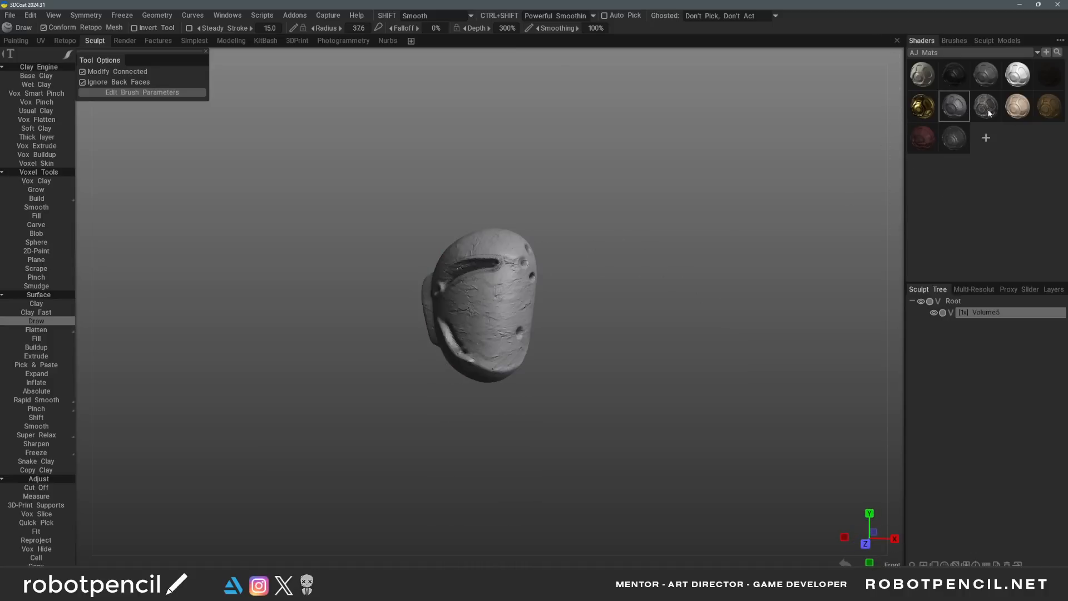
pyautogui.click(981, 110)
pyautogui.click(1018, 108)
pyautogui.click(1044, 108)
pyautogui.moveTo(675, 284); pyautogui.dragTo(683, 313)
pyautogui.click(962, 111)
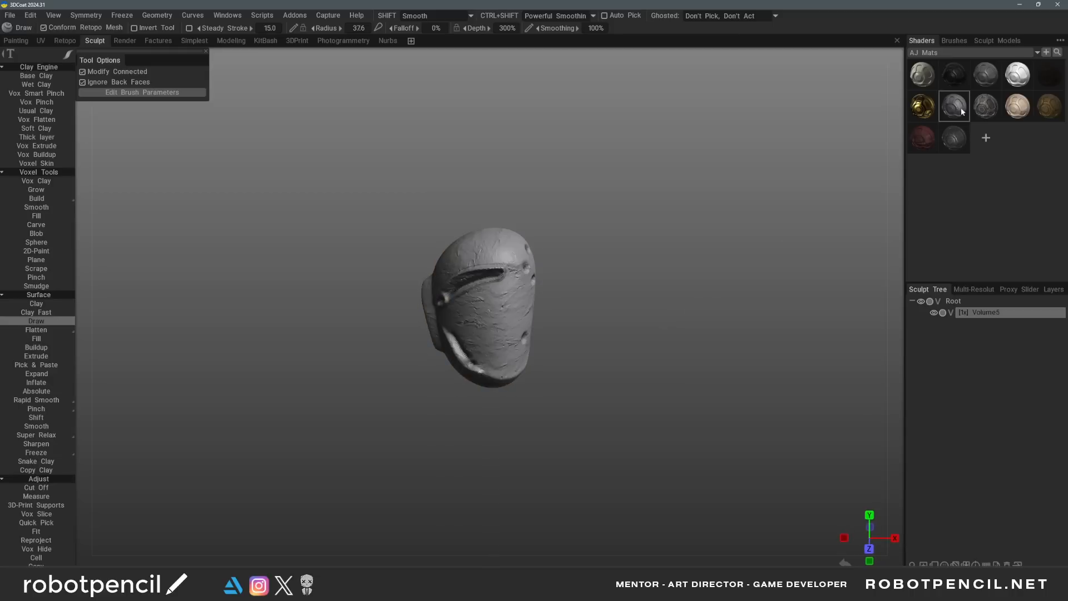
pyautogui.click(1018, 107)
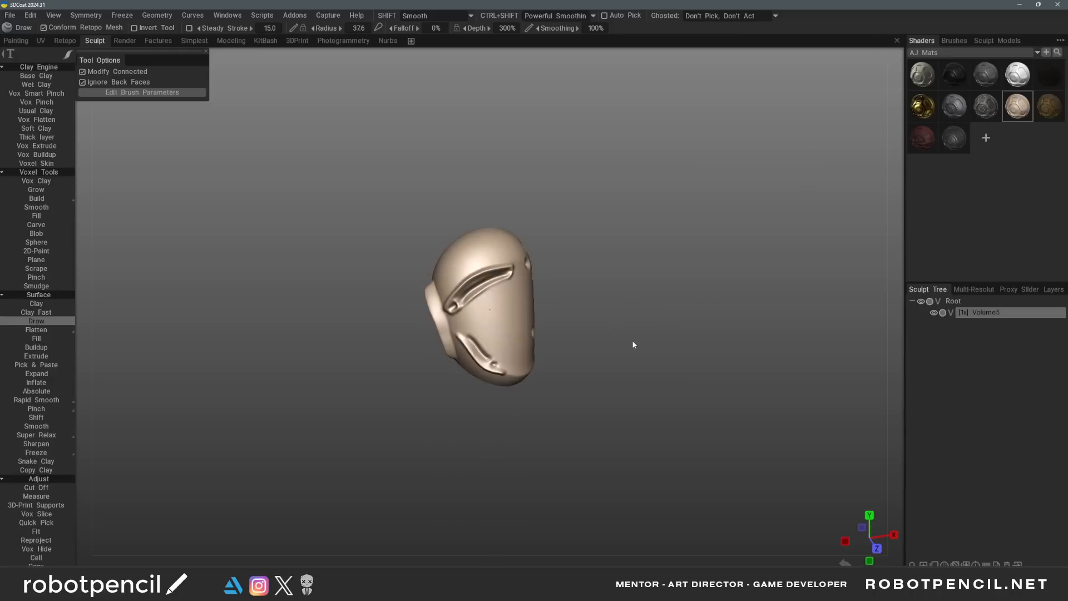
# Flatten the mask's crown, outer rim and cheek surfaces with the Flatten brush at a 74.5 radius
pyautogui.moveTo(665, 317)
pyautogui.mouseDown()
pyautogui.moveTo(734, 341)
pyautogui.moveTo(612, 275)
pyautogui.moveTo(605, 282)
pyautogui.mouseUp()
pyautogui.press('f')
pyautogui.moveTo(458, 242); pyautogui.dragTo(504, 243, button='right')
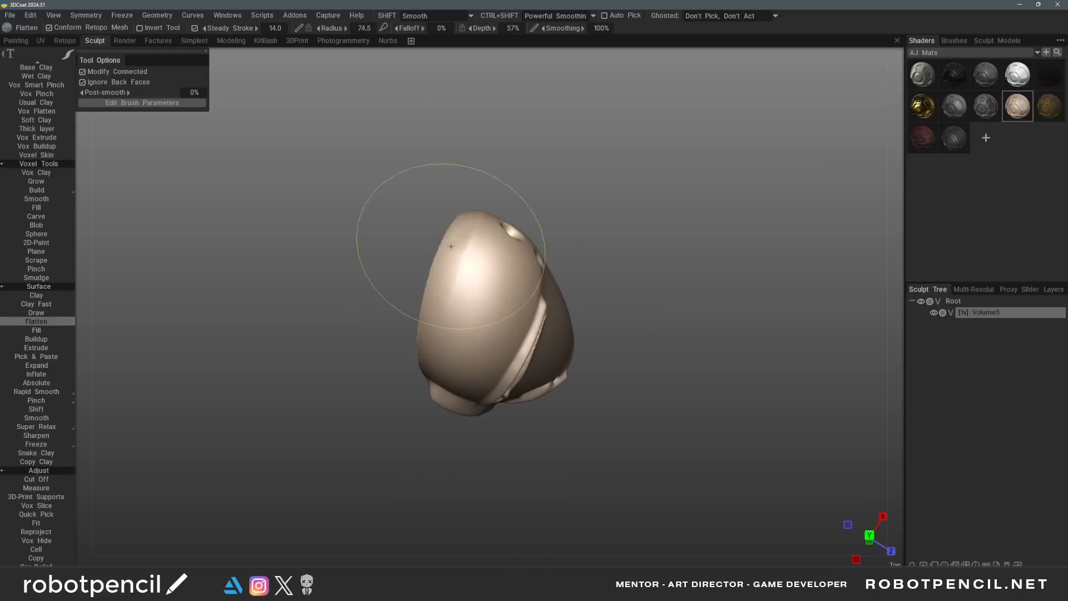
pyautogui.moveTo(450, 245); pyautogui.dragTo(431, 309)
pyautogui.moveTo(417, 384)
pyautogui.mouseDown()
pyautogui.moveTo(448, 329)
pyautogui.moveTo(479, 225)
pyautogui.moveTo(523, 266)
pyautogui.mouseUp()
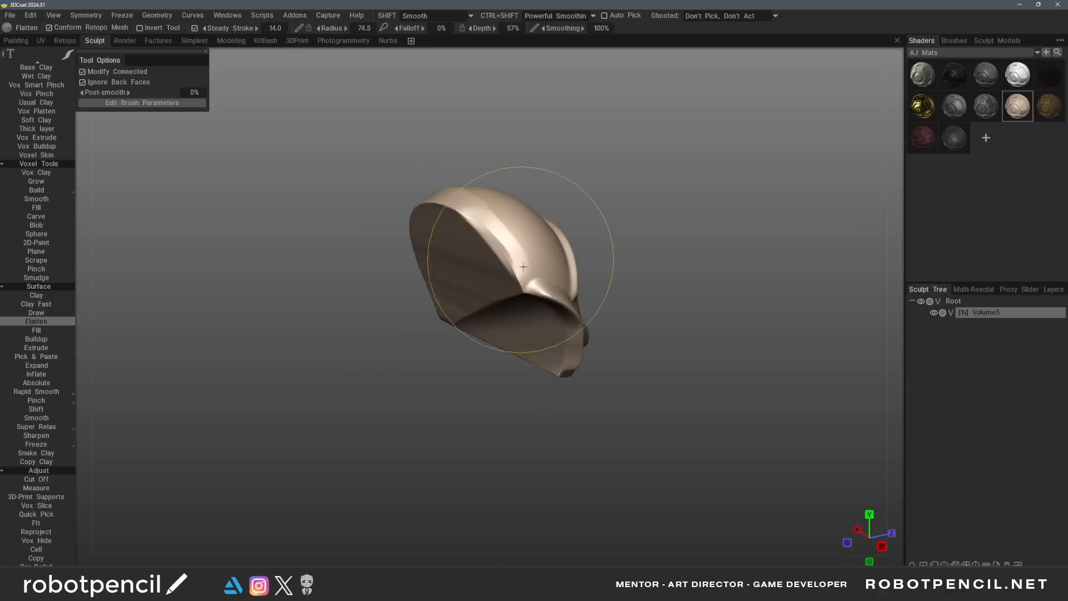
pyautogui.moveTo(596, 257)
pyautogui.mouseDown()
pyautogui.moveTo(476, 222)
pyautogui.moveTo(461, 312)
pyautogui.moveTo(475, 248)
pyautogui.moveTo(506, 260)
pyautogui.moveTo(445, 267)
pyautogui.moveTo(401, 311)
pyautogui.mouseUp()
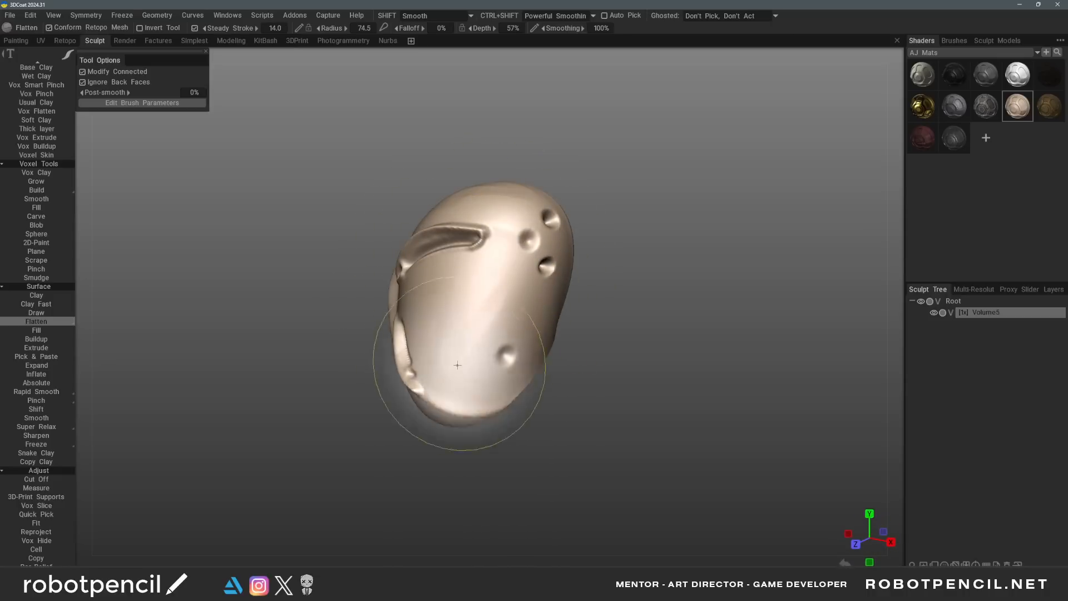
pyautogui.moveTo(562, 370); pyautogui.dragTo(612, 339)
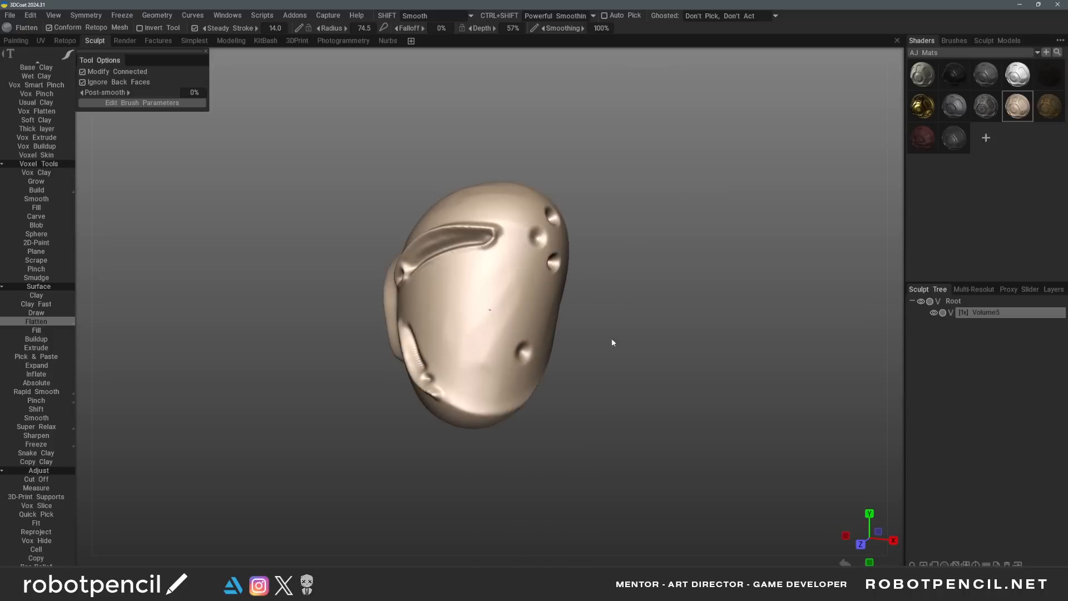
# Add a new empty volume to the sculpt tree and nest it under the mask's Volume5
pyautogui.moveTo(612, 339); pyautogui.dragTo(559, 318, button='right')
pyautogui.hotkey('ctrl', 'shift', 'n')
pyautogui.moveTo(572, 339); pyautogui.dragTo(647, 421)
pyautogui.moveTo(647, 420); pyautogui.dragTo(634, 364, button='right')
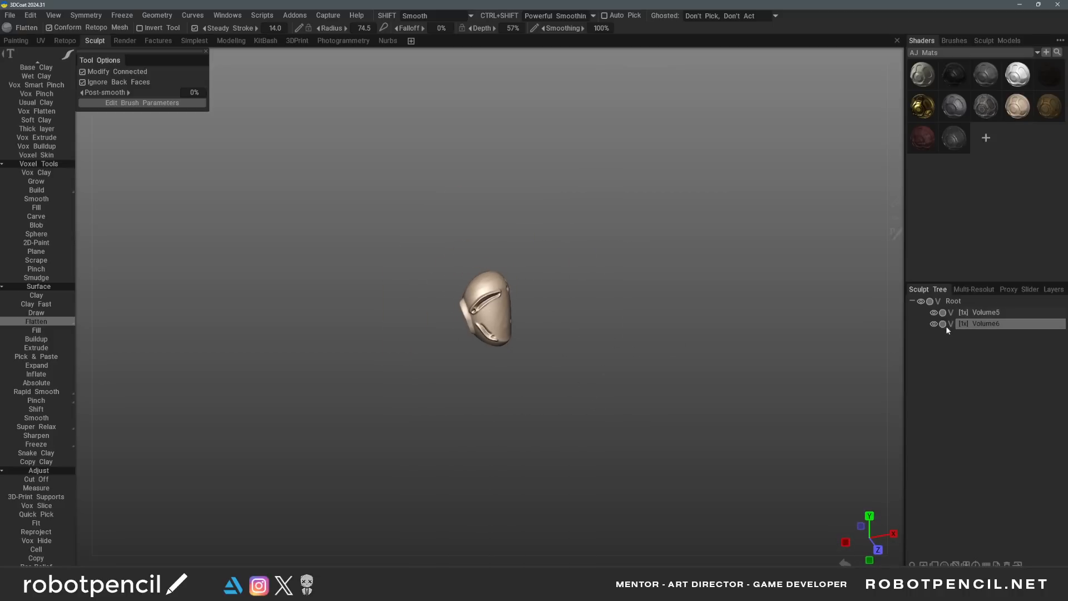
pyautogui.moveTo(523, 339); pyautogui.dragTo(549, 383, button='right')
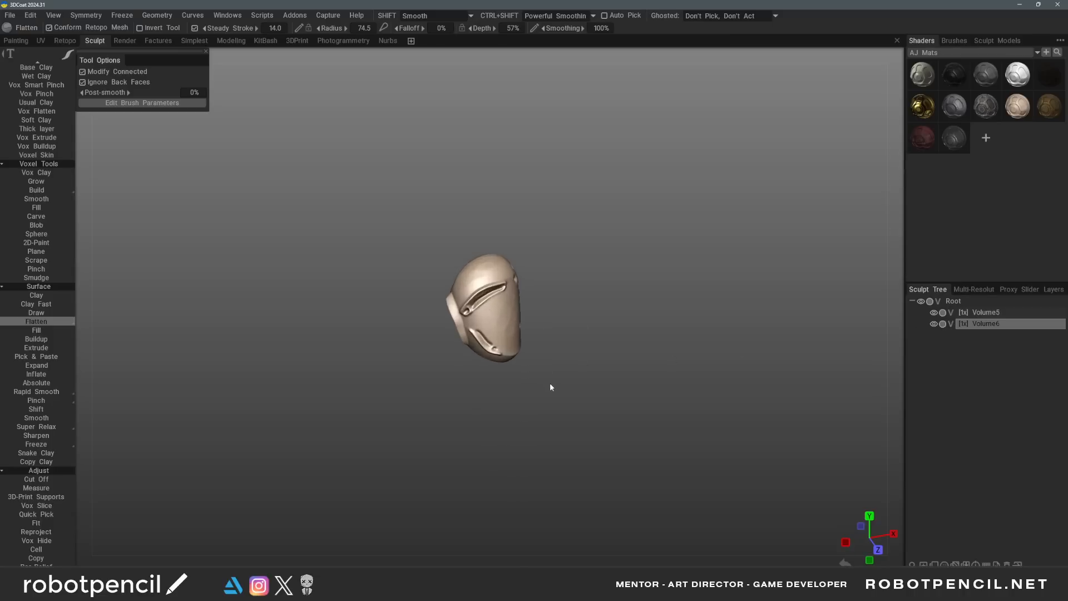
pyautogui.moveTo(550, 383); pyautogui.dragTo(629, 371)
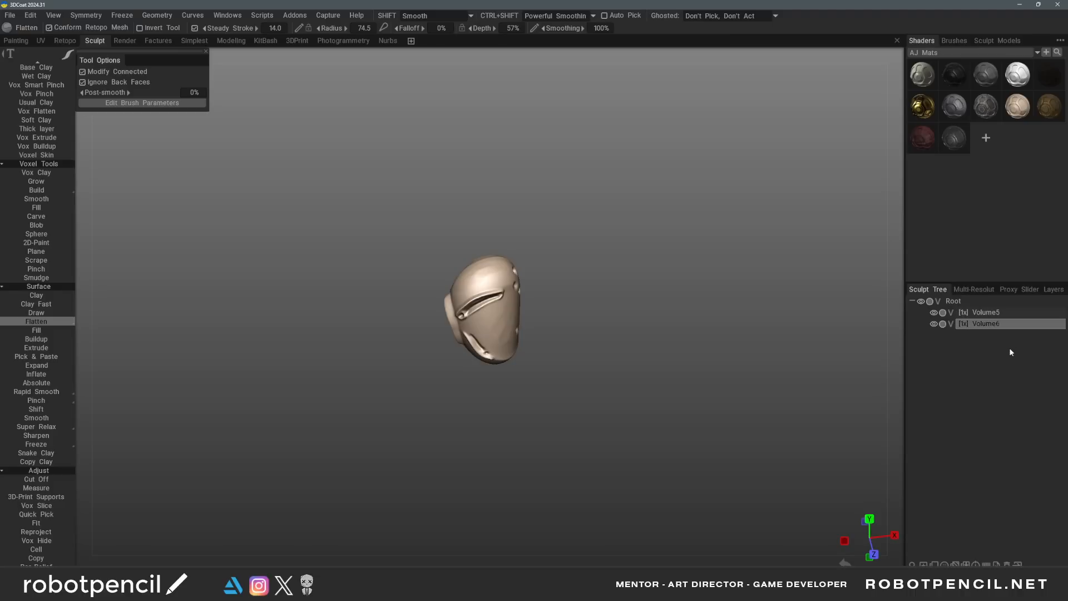
pyautogui.moveTo(1048, 321); pyautogui.dragTo(1048, 317)
# Try a neck column below the mask using the Sphere tool with Draw From First Point, giving its volume the beige shader
pyautogui.moveTo(753, 390)
pyautogui.mouseDown()
pyautogui.moveTo(582, 398)
pyautogui.moveTo(496, 330)
pyautogui.moveTo(425, 350)
pyautogui.mouseUp()
pyautogui.press('s')
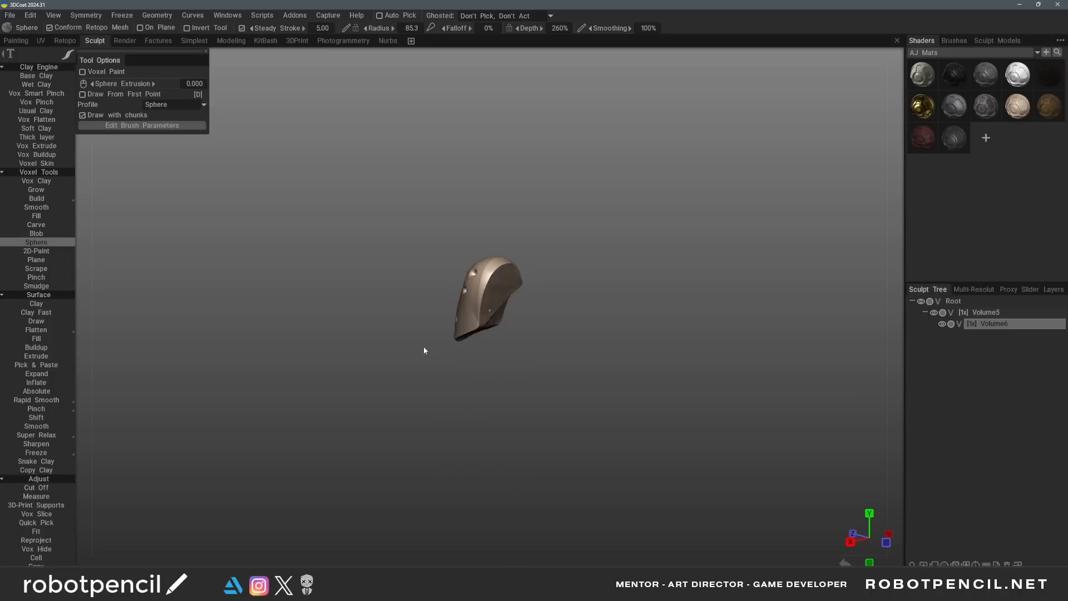
pyautogui.moveTo(498, 300)
pyautogui.mouseDown()
pyautogui.moveTo(484, 414)
pyautogui.moveTo(617, 381)
pyautogui.mouseUp()
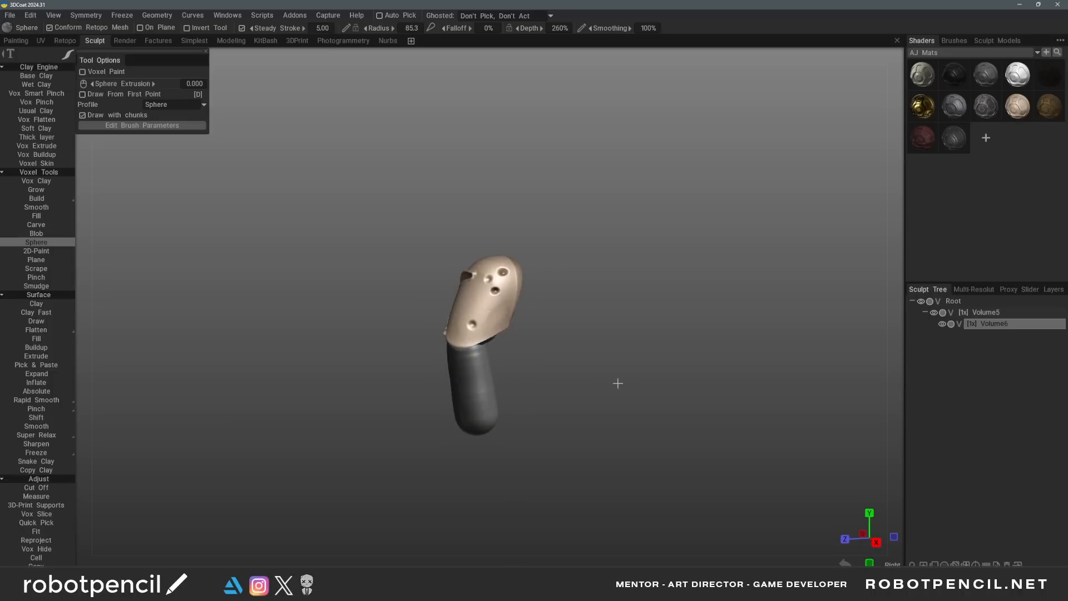
pyautogui.hotkey('ctrl', 'z')
pyautogui.moveTo(382, 306)
pyautogui.mouseDown()
pyautogui.moveTo(508, 394)
pyautogui.moveTo(498, 409)
pyautogui.mouseUp()
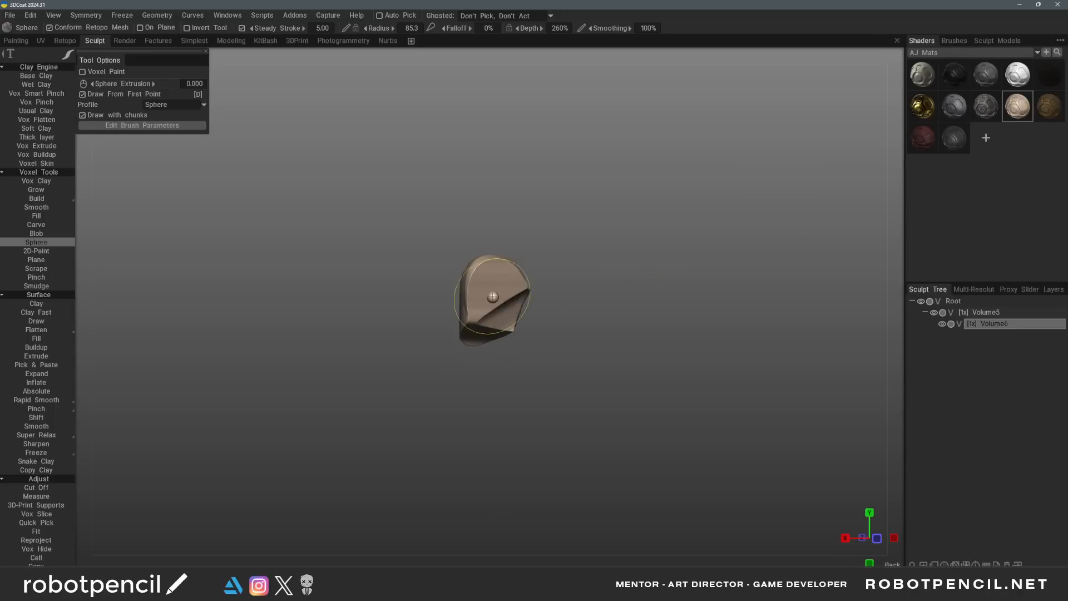
pyautogui.moveTo(493, 298); pyautogui.dragTo(473, 411)
pyautogui.moveTo(557, 384)
pyautogui.mouseDown()
pyautogui.moveTo(765, 412)
pyautogui.moveTo(466, 405)
pyautogui.mouseUp()
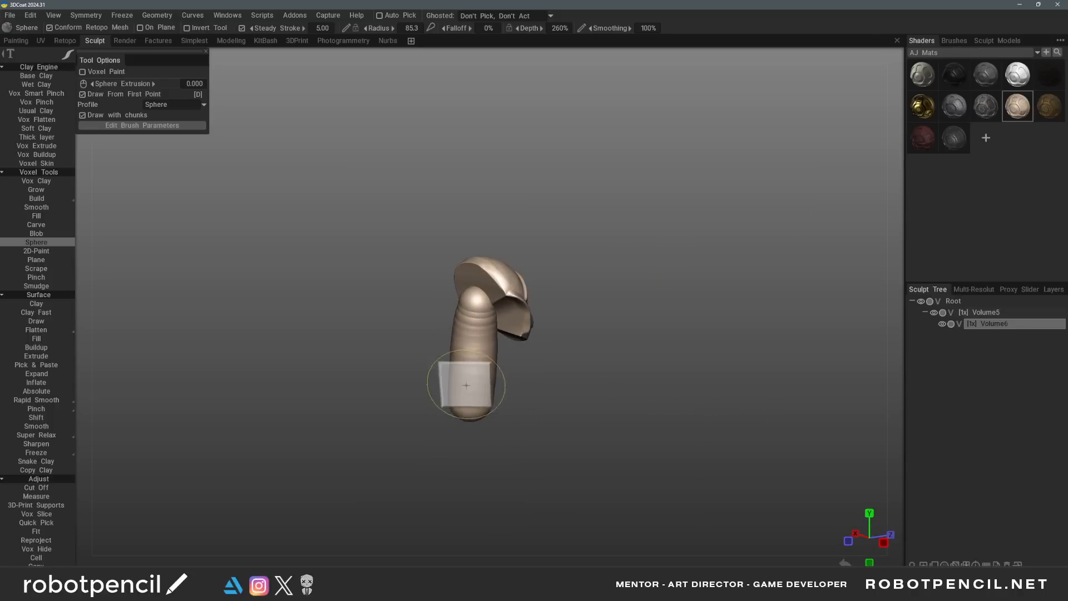
pyautogui.hotkey('ctrl', 'z')
# Draw a thicker neck column from inside the mask downward with the Sphere tool at a 110 radius
pyautogui.moveTo(482, 304); pyautogui.dragTo(493, 303, button='right')
pyautogui.moveTo(483, 302)
pyautogui.mouseDown()
pyautogui.moveTo(494, 375)
pyautogui.moveTo(718, 375)
pyautogui.moveTo(624, 346)
pyautogui.moveTo(585, 365)
pyautogui.mouseUp()
pyautogui.moveTo(529, 334); pyautogui.dragTo(476, 370)
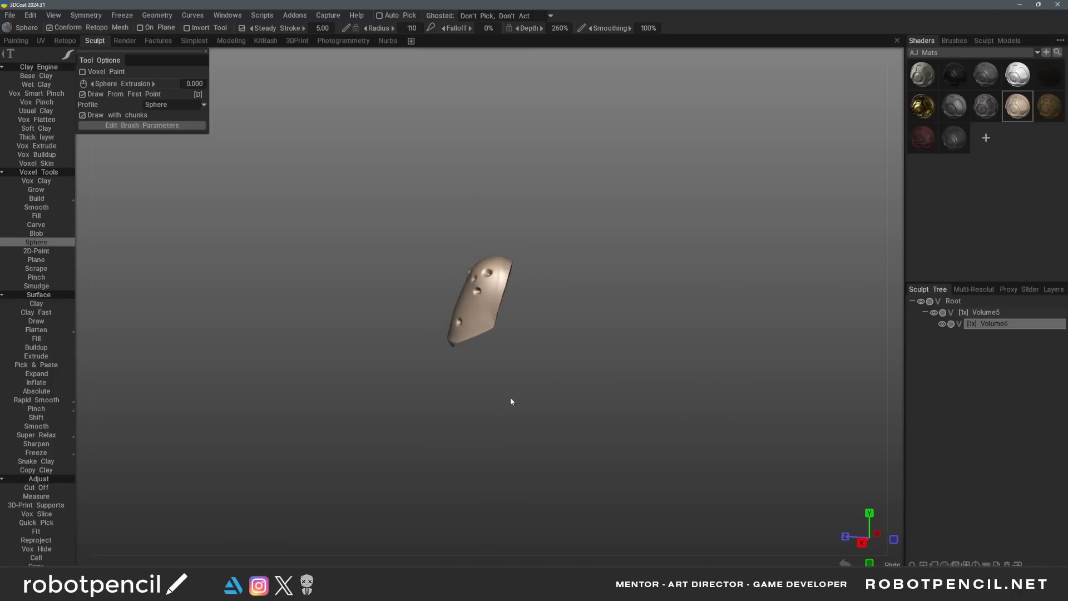
pyautogui.moveTo(512, 400)
pyautogui.mouseDown()
pyautogui.moveTo(438, 386)
pyautogui.moveTo(495, 316)
pyautogui.mouseUp()
pyautogui.moveTo(489, 306)
pyautogui.mouseDown()
pyautogui.moveTo(486, 421)
pyautogui.moveTo(707, 463)
pyautogui.moveTo(506, 442)
pyautogui.moveTo(565, 384)
pyautogui.moveTo(531, 361)
pyautogui.mouseUp()
# Reshape the neck column to fit behind and below the mask with the Move brush, reducing its radius to 98.4
pyautogui.press('m')
pyautogui.moveTo(507, 316); pyautogui.dragTo(526, 313, button='right')
pyautogui.moveTo(503, 306)
pyautogui.keyDown('alt'); pyautogui.mouseDown()
pyautogui.moveTo(512, 327)
pyautogui.moveTo(517, 320)
pyautogui.mouseUp(); pyautogui.keyUp('alt')
pyautogui.moveTo(501, 315); pyautogui.dragTo(478, 305, button='right')
pyautogui.moveTo(480, 307); pyautogui.dragTo(510, 300)
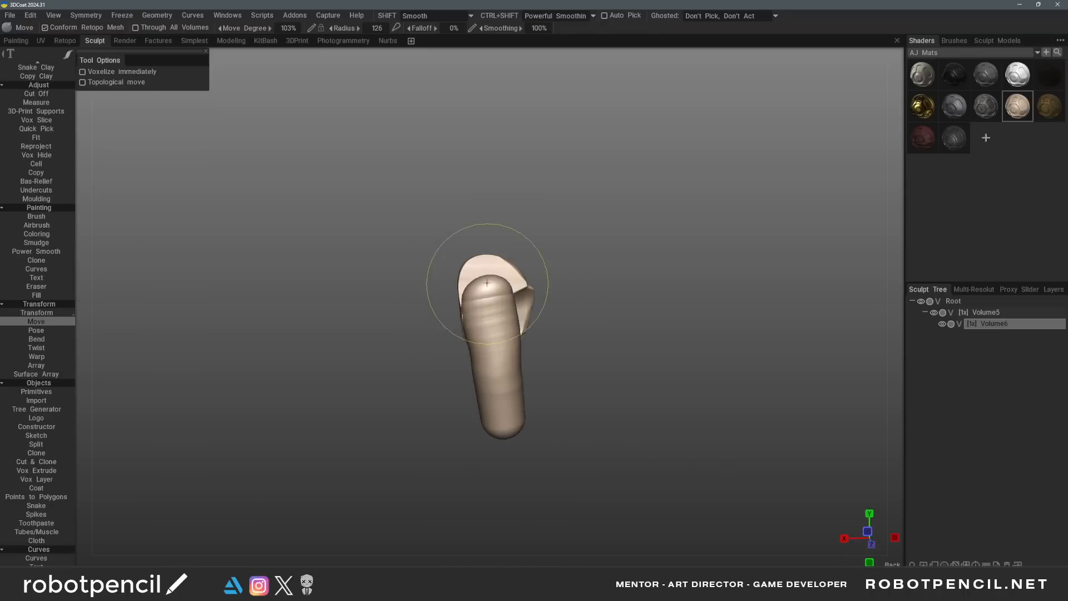
pyautogui.moveTo(529, 345)
pyautogui.keyDown('alt'); pyautogui.mouseDown()
pyautogui.moveTo(694, 386)
pyautogui.moveTo(616, 376)
pyautogui.moveTo(542, 340)
pyautogui.moveTo(589, 410)
pyautogui.mouseUp(); pyautogui.keyUp('alt')
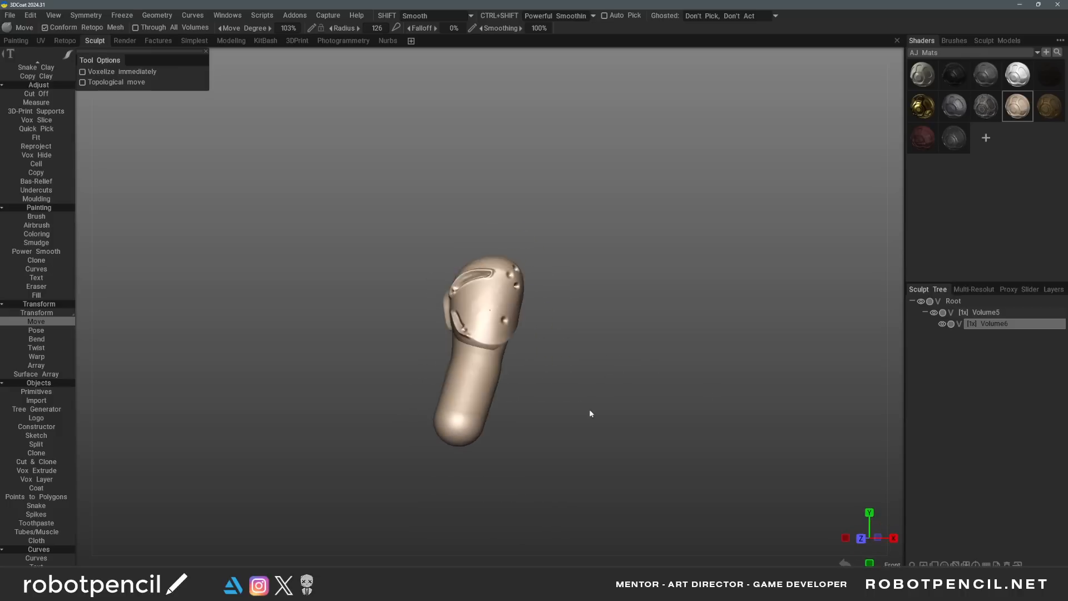
pyautogui.keyDown('alt'); pyautogui.moveTo(450, 450); pyautogui.dragTo(441, 453); pyautogui.keyUp('alt')
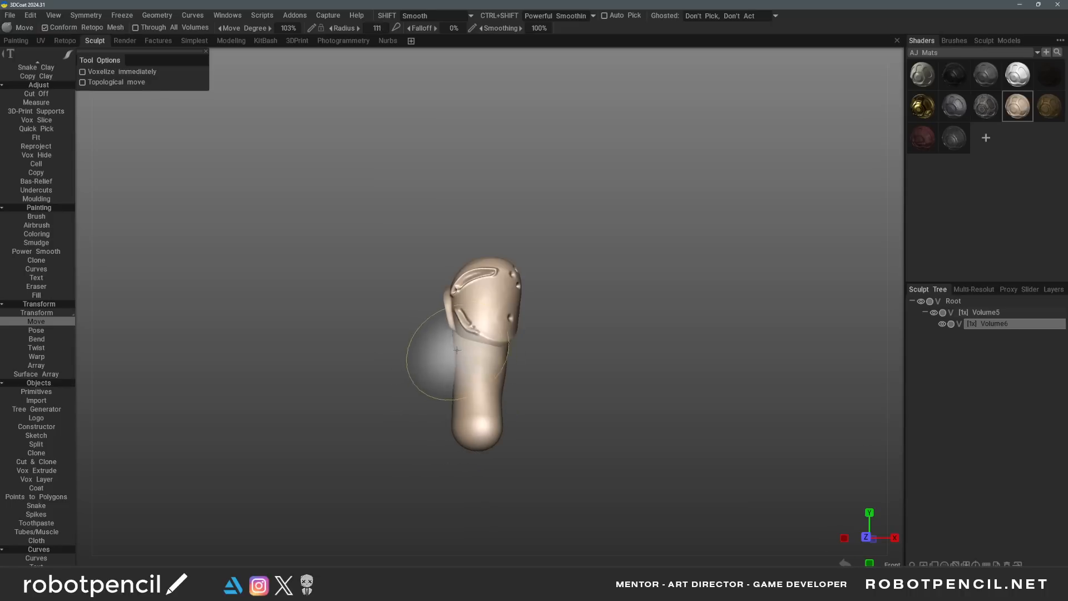
pyautogui.moveTo(445, 389)
pyautogui.keyDown('alt'); pyautogui.mouseDown()
pyautogui.moveTo(452, 380)
pyautogui.moveTo(520, 396)
pyautogui.moveTo(584, 395)
pyautogui.moveTo(582, 403)
pyautogui.mouseUp(); pyautogui.keyUp('alt')
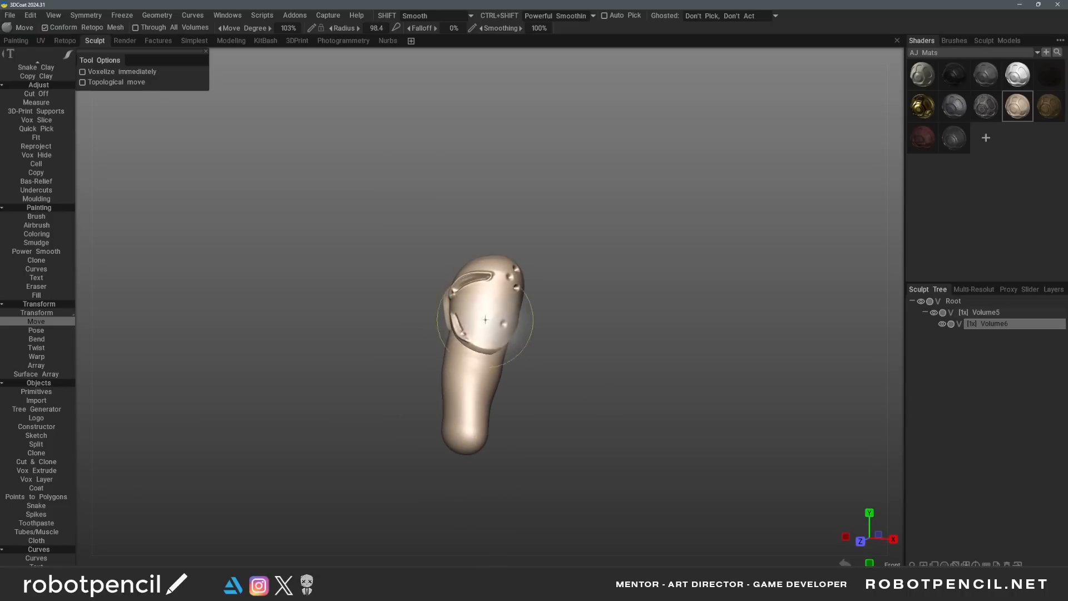
# Add a flat sheet with the Cloth tool and position it tilted in front of the mask's face
pyautogui.click(62, 541)
pyautogui.keyDown('alt'); pyautogui.moveTo(548, 335); pyautogui.dragTo(557, 381); pyautogui.keyUp('alt')
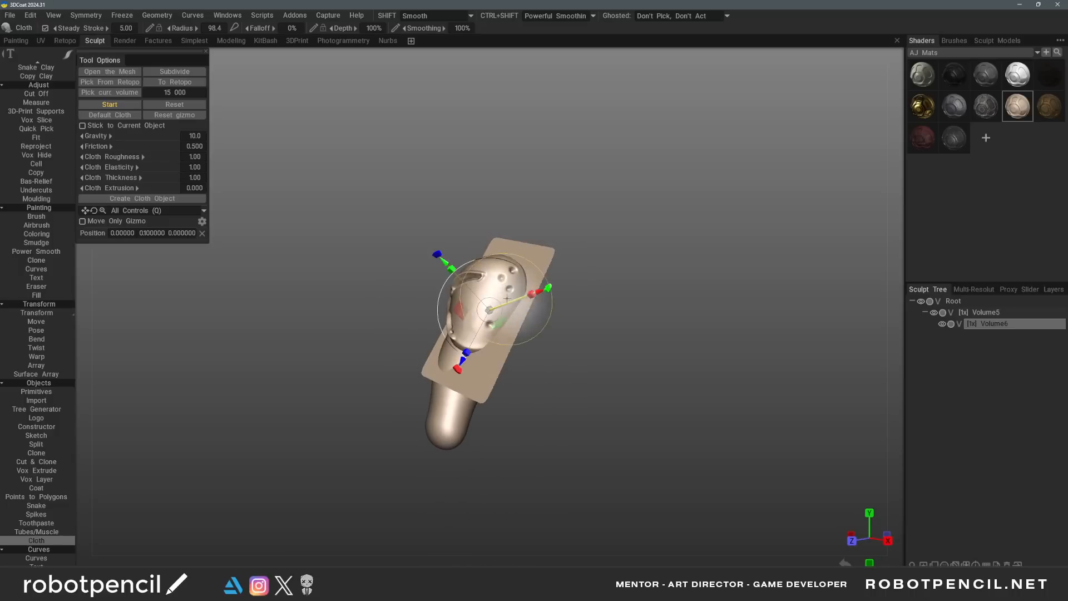
pyautogui.keyDown('alt'); pyautogui.moveTo(515, 304); pyautogui.dragTo(435, 301); pyautogui.keyUp('alt')
pyautogui.keyDown('alt'); pyautogui.moveTo(433, 357); pyautogui.dragTo(490, 383); pyautogui.keyUp('alt')
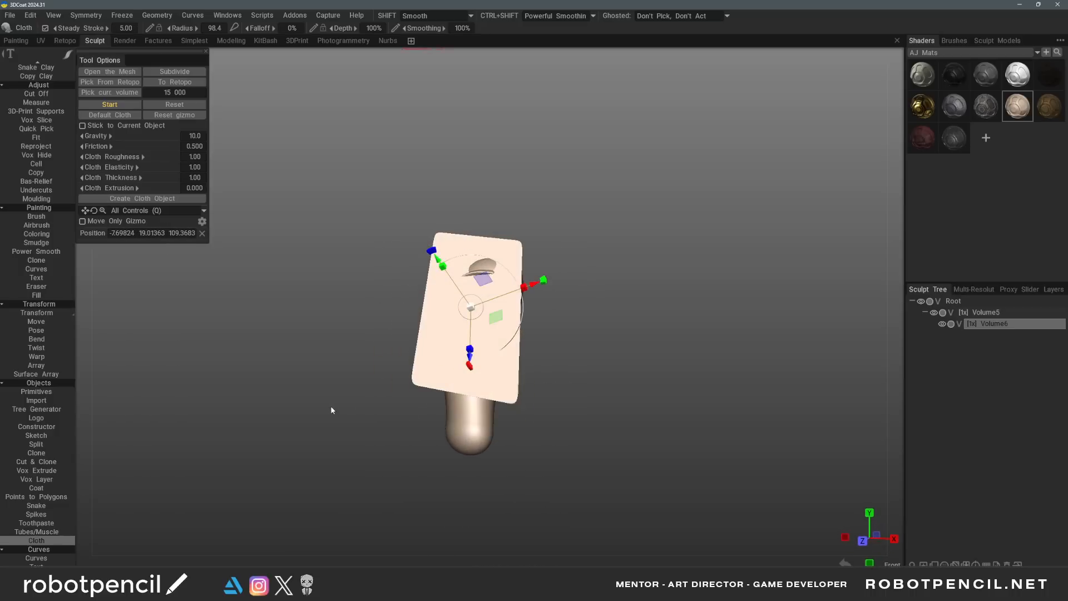
# Run the cloth simulation over the mask and pull the draped sheet into folds around the temple and jaw
pyautogui.click(113, 105)
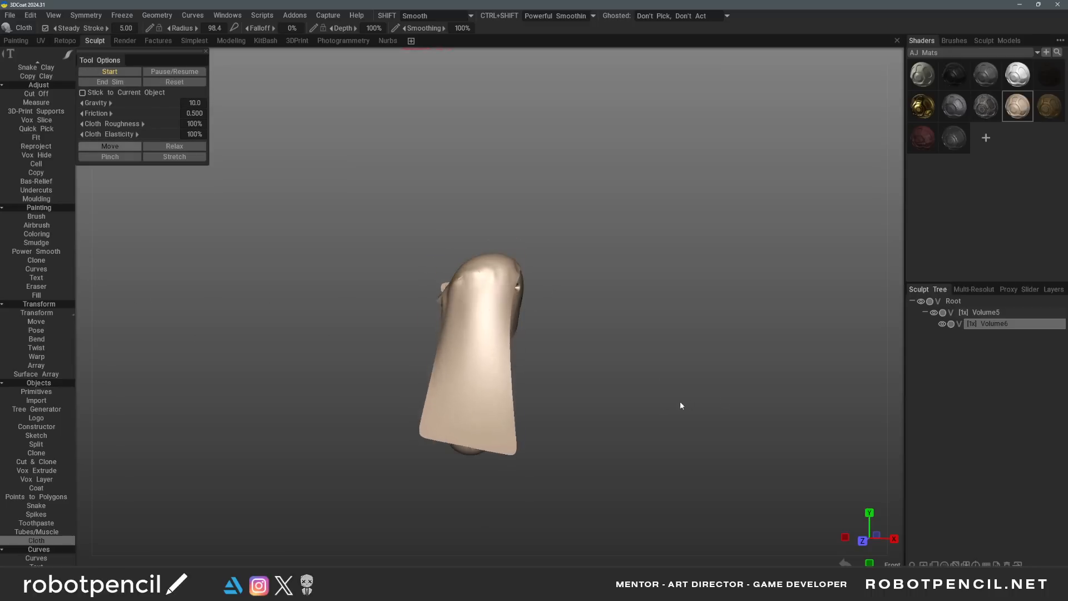
pyautogui.moveTo(681, 403)
pyautogui.keyDown('alt'); pyautogui.mouseDown()
pyautogui.moveTo(522, 393)
pyautogui.moveTo(655, 410)
pyautogui.moveTo(484, 410)
pyautogui.moveTo(530, 432)
pyautogui.moveTo(682, 432)
pyautogui.moveTo(753, 399)
pyautogui.moveTo(367, 407)
pyautogui.moveTo(412, 410)
pyautogui.moveTo(496, 454)
pyautogui.moveTo(655, 429)
pyautogui.moveTo(474, 403)
pyautogui.moveTo(752, 396)
pyautogui.moveTo(585, 410)
pyautogui.mouseUp(); pyautogui.keyUp('alt')
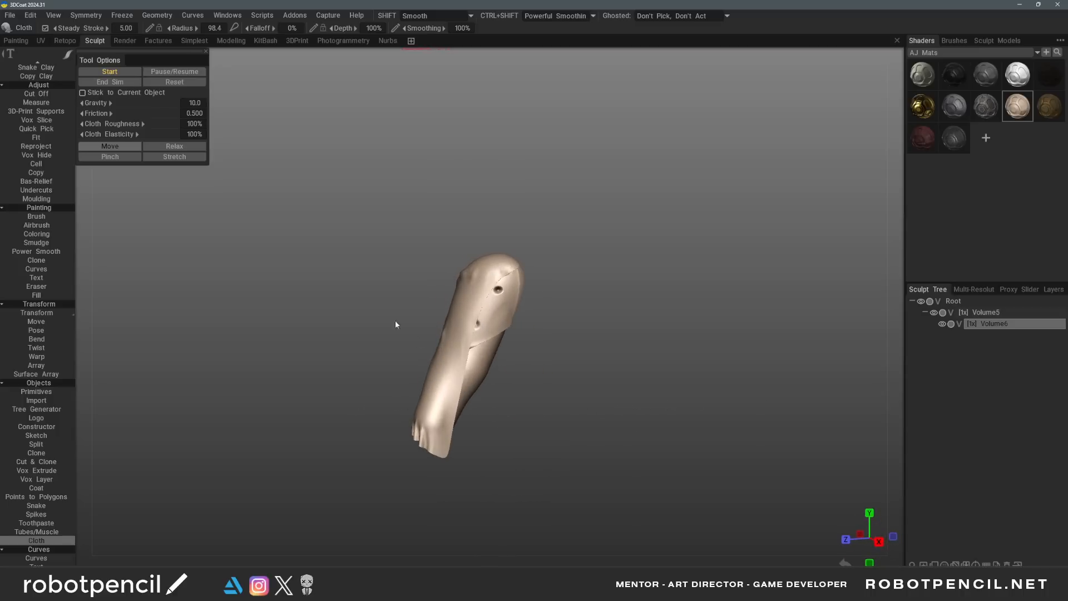
pyautogui.moveTo(448, 316)
pyautogui.mouseDown()
pyautogui.moveTo(429, 348)
pyautogui.moveTo(459, 341)
pyautogui.moveTo(449, 360)
pyautogui.mouseUp()
pyautogui.moveTo(525, 411)
pyautogui.keyDown('alt'); pyautogui.mouseDown()
pyautogui.moveTo(575, 405)
pyautogui.moveTo(498, 361)
pyautogui.mouseUp(); pyautogui.keyUp('alt')
pyautogui.keyDown('alt'); pyautogui.moveTo(534, 328); pyautogui.dragTo(547, 327); pyautogui.keyUp('alt')
pyautogui.moveTo(503, 279); pyautogui.dragTo(505, 267)
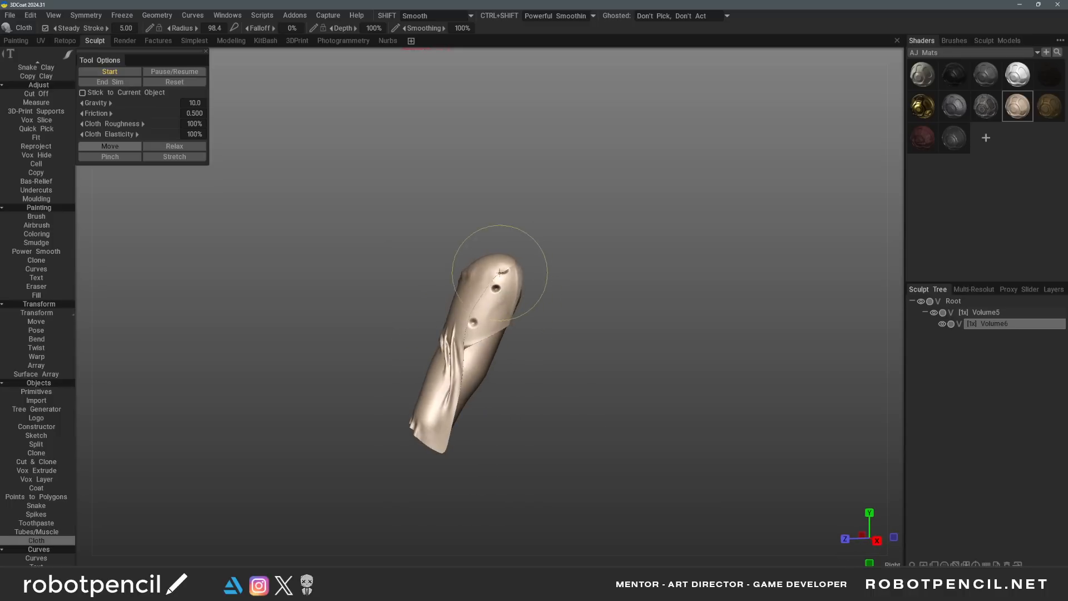
pyautogui.keyDown('alt'); pyautogui.moveTo(548, 312); pyautogui.dragTo(591, 317); pyautogui.keyUp('alt')
pyautogui.moveTo(485, 288)
pyautogui.mouseDown()
pyautogui.moveTo(483, 271)
pyautogui.moveTo(479, 319)
pyautogui.moveTo(450, 340)
pyautogui.mouseUp()
pyautogui.moveTo(543, 348)
pyautogui.keyDown('alt'); pyautogui.mouseDown()
pyautogui.moveTo(564, 345)
pyautogui.moveTo(559, 330)
pyautogui.moveTo(432, 327)
pyautogui.moveTo(550, 354)
pyautogui.mouseUp(); pyautogui.keyUp('alt')
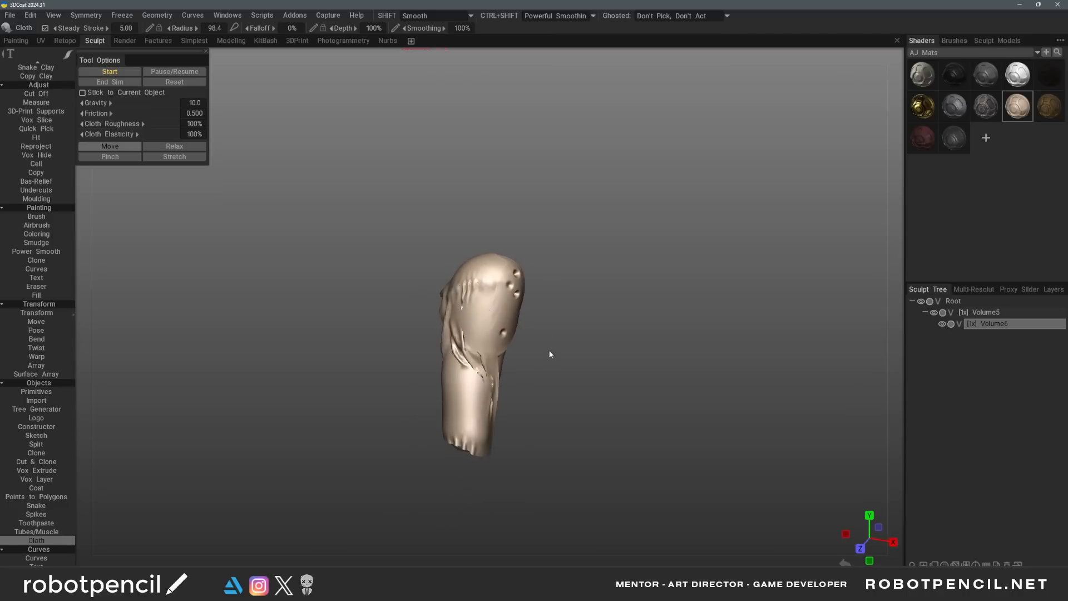
# Tug the draped cloth further across the side and face of the mask and examine the folds from several angles
pyautogui.keyDown('alt'); pyautogui.moveTo(550, 354); pyautogui.dragTo(592, 364, button='right'); pyautogui.keyUp('alt')
pyautogui.keyDown('alt'); pyautogui.moveTo(591, 365); pyautogui.dragTo(619, 357); pyautogui.keyUp('alt')
pyautogui.moveTo(428, 313)
pyautogui.mouseDown()
pyautogui.moveTo(500, 315)
pyautogui.moveTo(440, 309)
pyautogui.mouseUp()
pyautogui.keyDown('alt'); pyautogui.moveTo(503, 226); pyautogui.dragTo(615, 315); pyautogui.keyUp('alt')
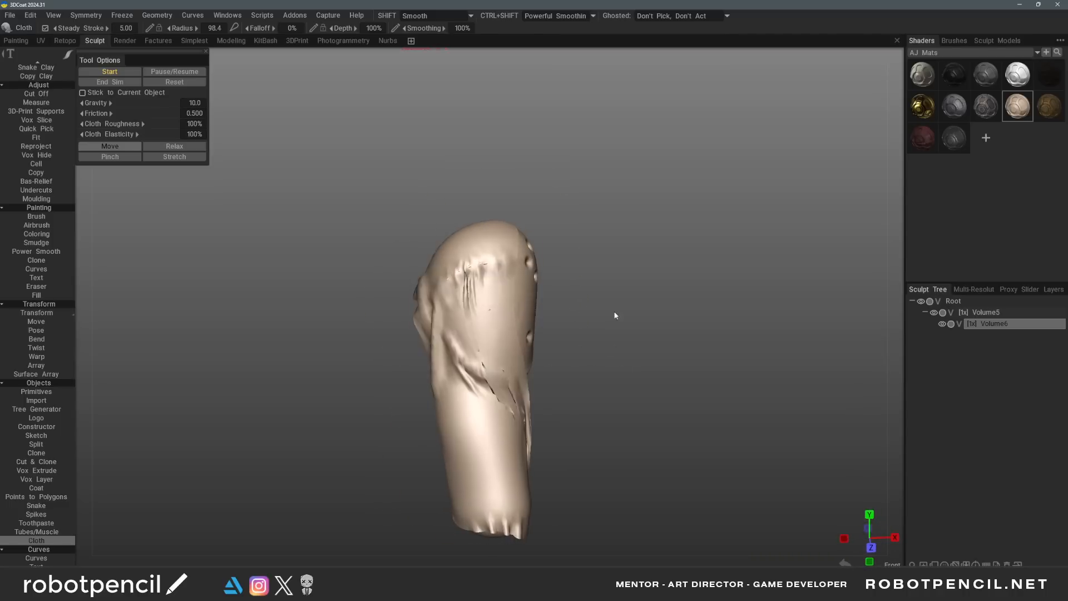
pyautogui.moveTo(509, 332)
pyautogui.mouseDown()
pyautogui.moveTo(516, 316)
pyautogui.moveTo(464, 270)
pyautogui.moveTo(511, 303)
pyautogui.mouseUp()
pyautogui.moveTo(567, 326)
pyautogui.keyDown('alt'); pyautogui.mouseDown()
pyautogui.moveTo(480, 335)
pyautogui.moveTo(437, 295)
pyautogui.mouseUp(); pyautogui.keyUp('alt')
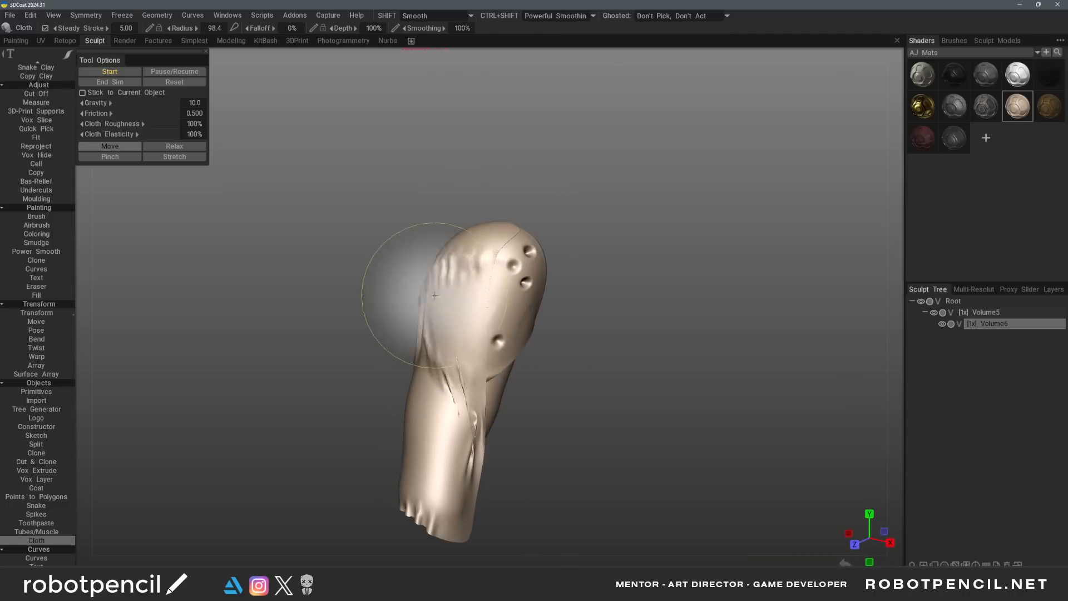
pyautogui.moveTo(518, 306)
pyautogui.keyDown('alt'); pyautogui.mouseDown()
pyautogui.moveTo(616, 320)
pyautogui.moveTo(614, 336)
pyautogui.mouseUp(); pyautogui.keyUp('alt')
pyautogui.keyDown('alt'); pyautogui.moveTo(690, 342); pyautogui.dragTo(617, 340); pyautogui.keyUp('alt')
pyautogui.keyDown('alt'); pyautogui.moveTo(612, 338); pyautogui.dragTo(550, 318, button='right'); pyautogui.keyUp('alt')
pyautogui.keyDown('alt'); pyautogui.moveTo(556, 320); pyautogui.dragTo(557, 345); pyautogui.keyUp('alt')
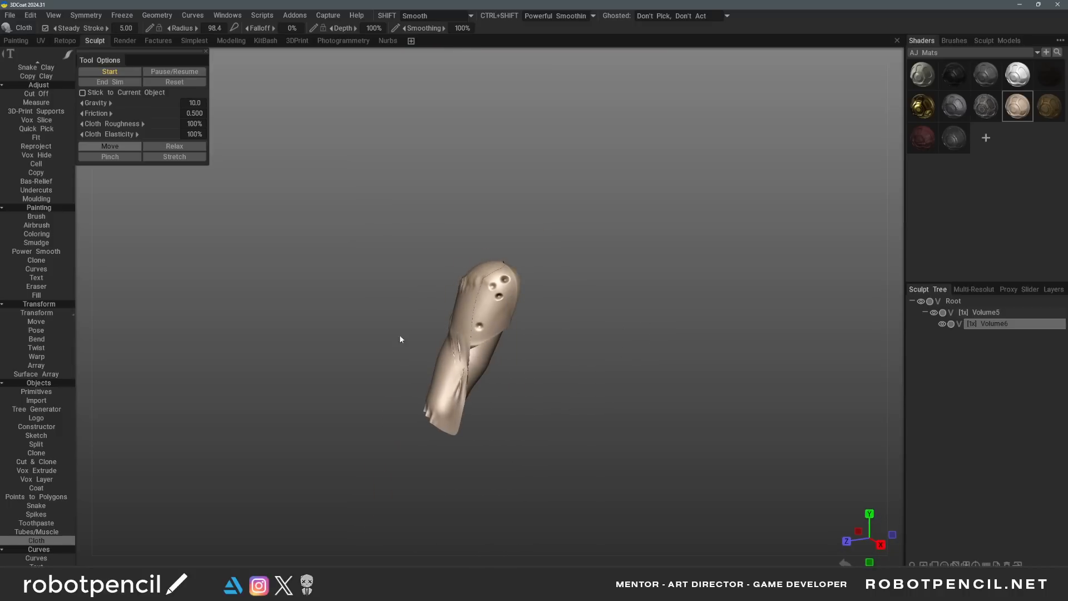
# End the cloth simulation and return the sheet to its flat starting shape in front of the mask
pyautogui.click(111, 81)
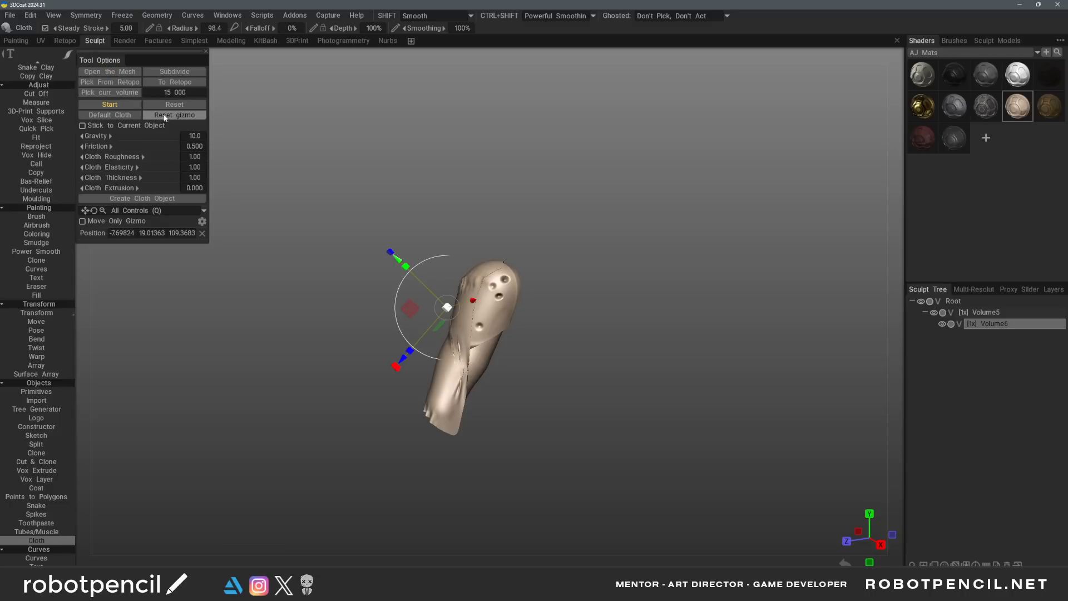
pyautogui.keyDown('alt'); pyautogui.moveTo(655, 410); pyautogui.dragTo(482, 396); pyautogui.keyUp('alt')
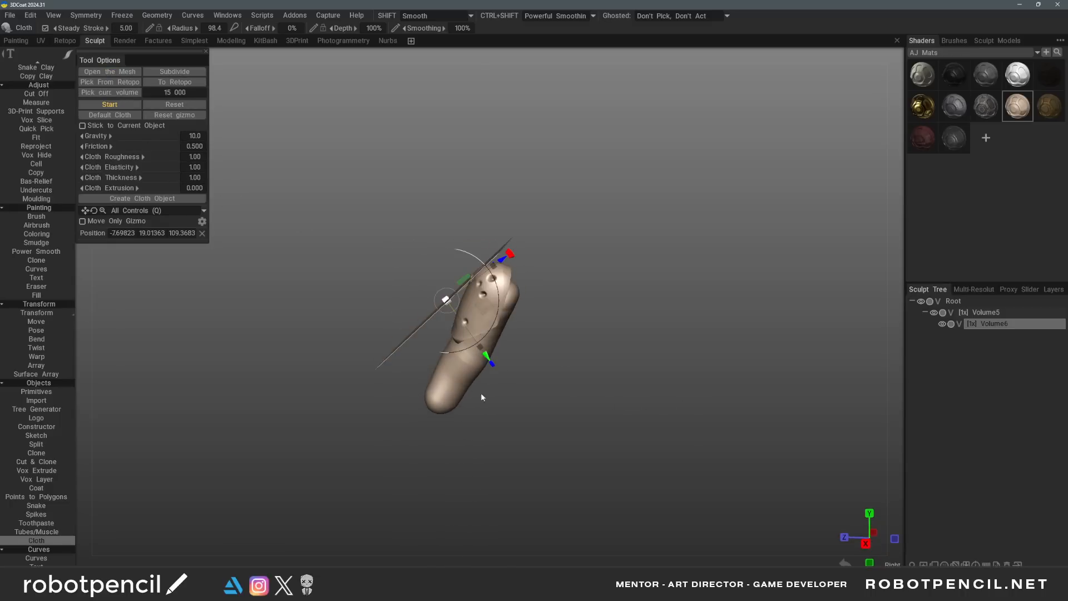
pyautogui.keyDown('alt'); pyautogui.moveTo(632, 377); pyautogui.dragTo(582, 270); pyautogui.keyUp('alt')
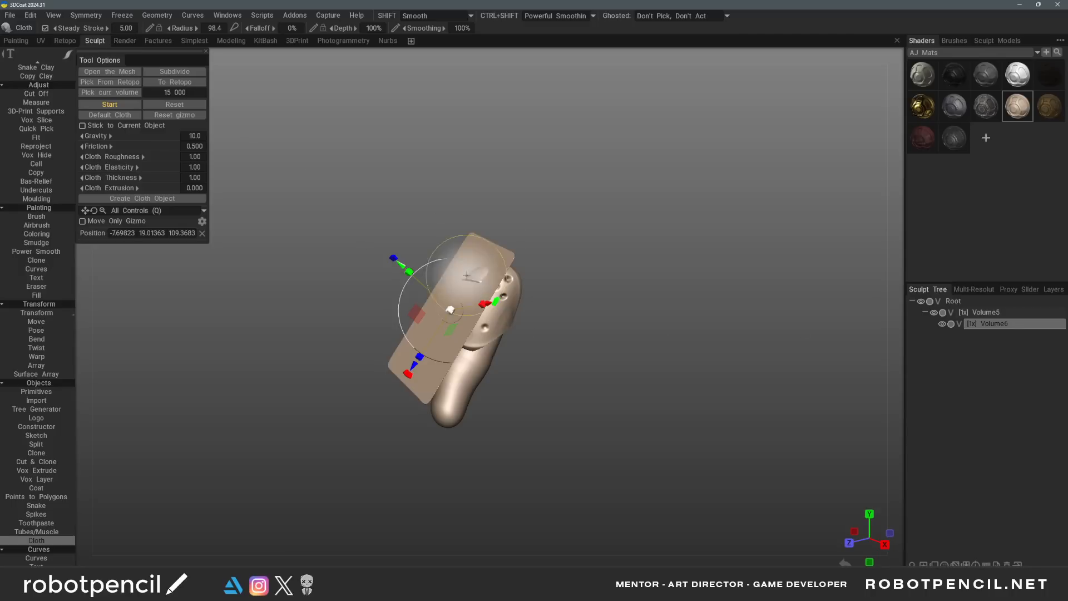
pyautogui.keyDown('alt'); pyautogui.moveTo(521, 389); pyautogui.dragTo(591, 390); pyautogui.keyUp('alt')
pyautogui.keyDown('alt'); pyautogui.moveTo(591, 390); pyautogui.dragTo(618, 400, button='right'); pyautogui.keyUp('alt')
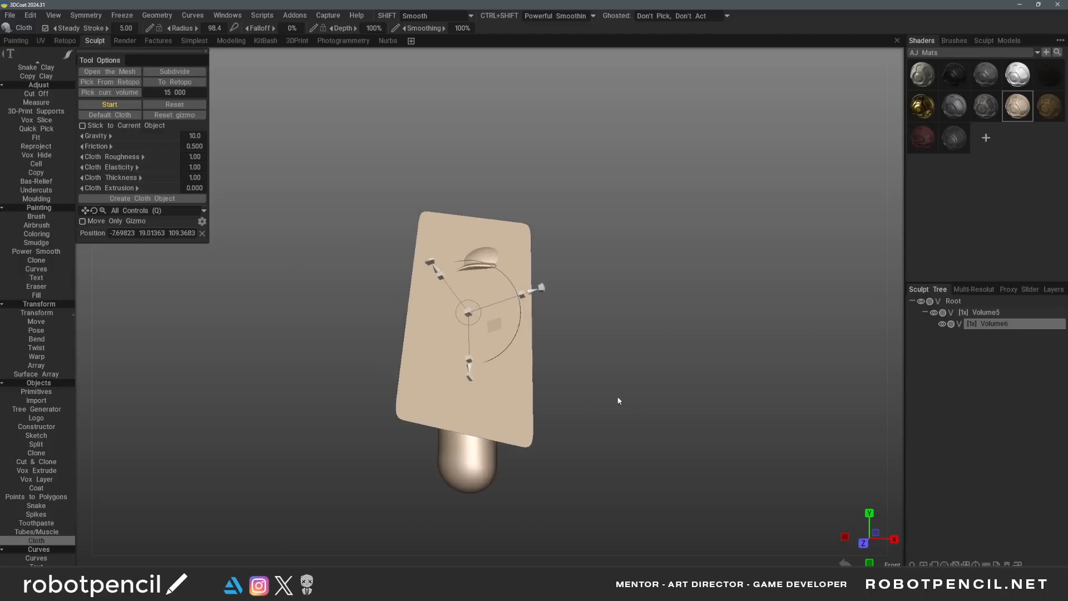
pyautogui.keyDown('alt'); pyautogui.moveTo(618, 400); pyautogui.dragTo(583, 407); pyautogui.keyUp('alt')
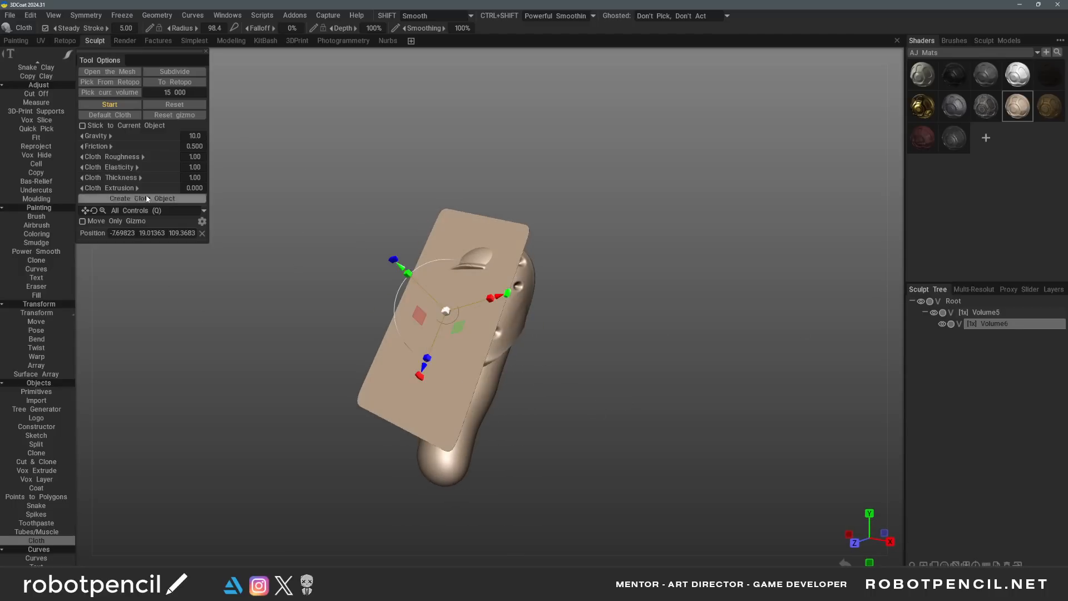
# Switch to the Retopo workspace, move Volume6 out from under Volume5 in the sculpt tree, and hide Volume5
pyautogui.click(66, 40)
pyautogui.keyDown('alt'); pyautogui.moveTo(469, 289); pyautogui.dragTo(453, 381); pyautogui.keyUp('alt')
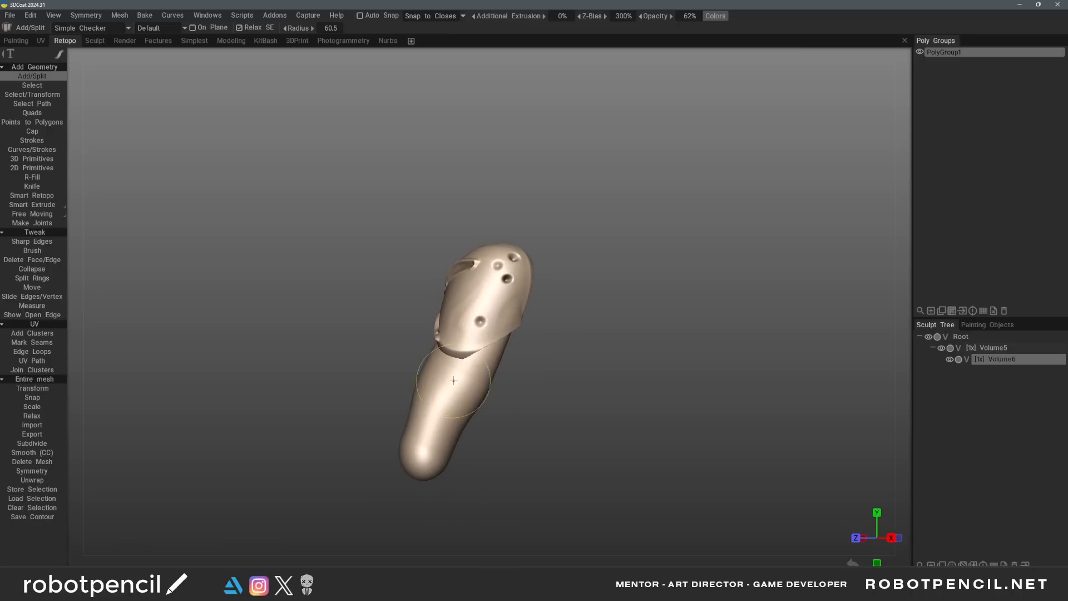
pyautogui.click(941, 348)
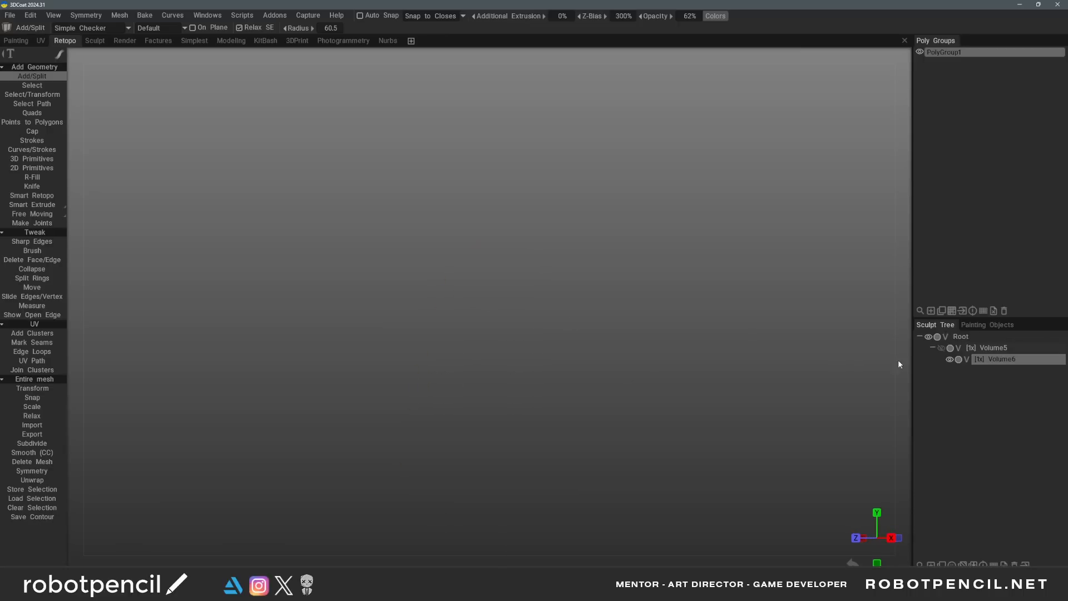
pyautogui.click(940, 348)
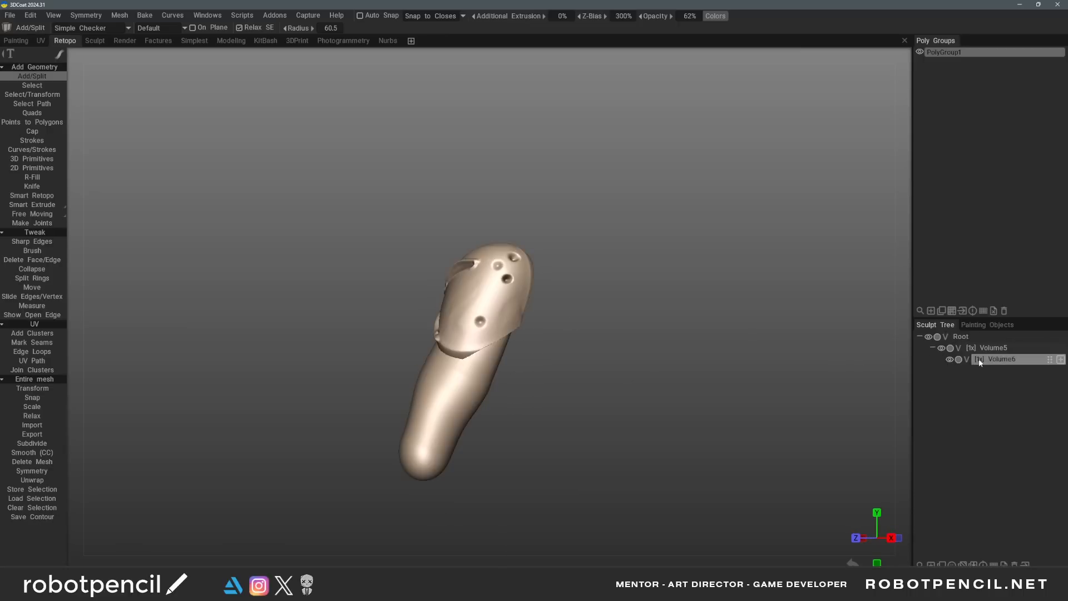
pyautogui.moveTo(1052, 359); pyautogui.dragTo(953, 350)
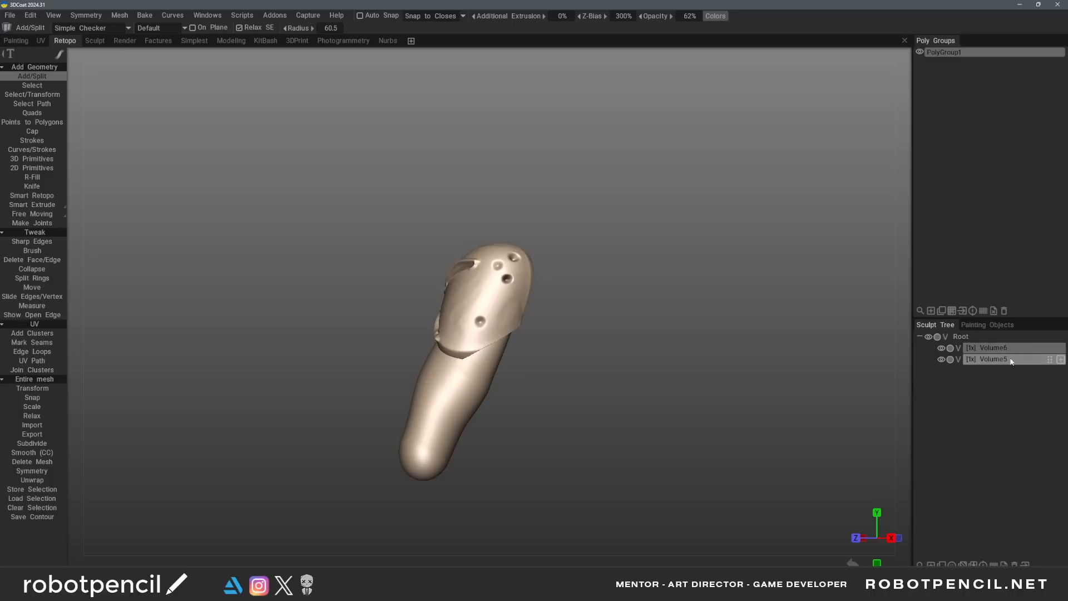
pyautogui.click(940, 359)
# Draw the first retopology quads around the upper part of the bare neck with Add/Split
pyautogui.moveTo(532, 384); pyautogui.dragTo(463, 316)
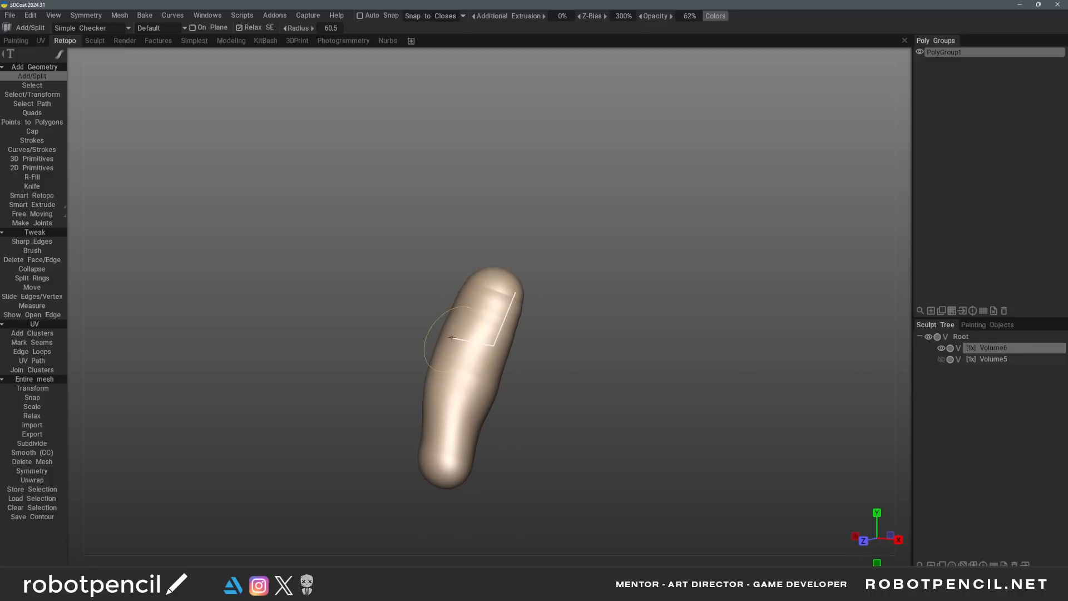
pyautogui.keyDown('alt'); pyautogui.moveTo(500, 323); pyautogui.dragTo(518, 355); pyautogui.keyUp('alt')
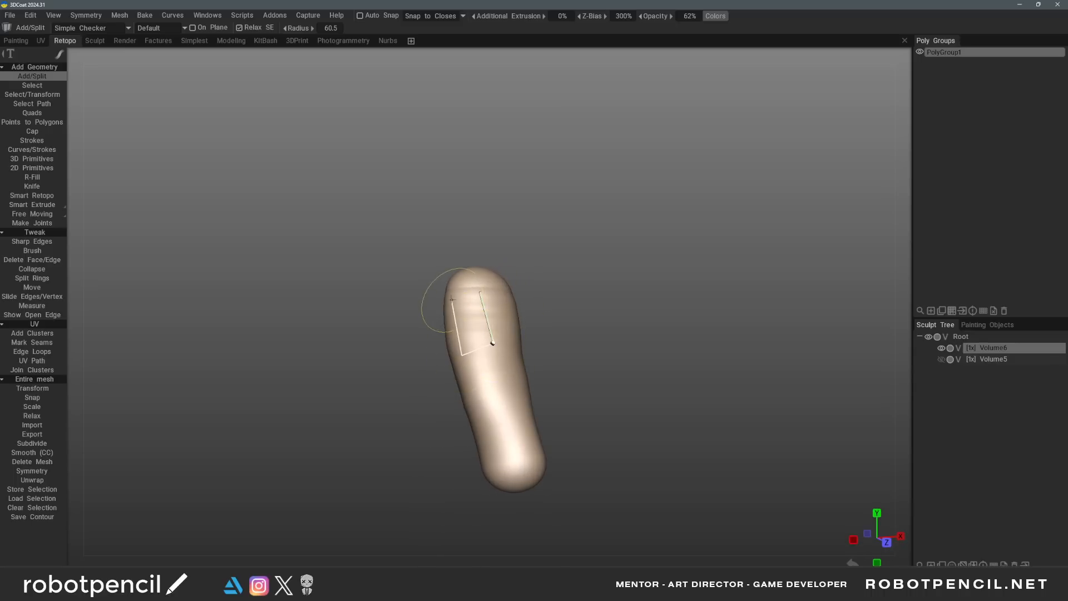
pyautogui.rightClick(479, 291)
pyautogui.keyDown('alt'); pyautogui.moveTo(498, 336); pyautogui.dragTo(479, 325); pyautogui.keyUp('alt')
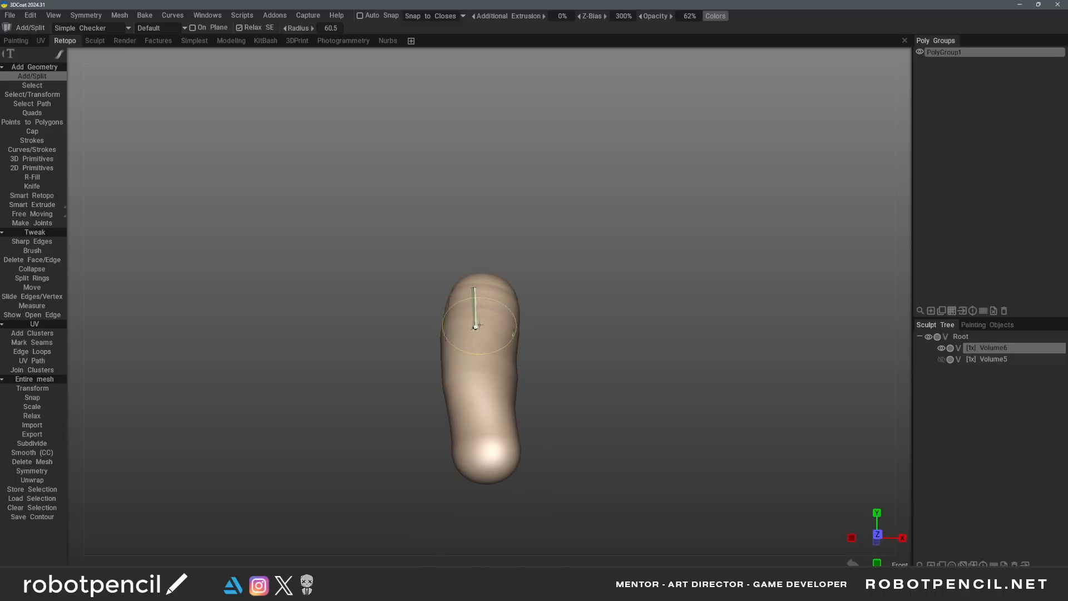
pyautogui.click(509, 387)
pyautogui.moveTo(531, 374)
pyautogui.keyDown('alt'); pyautogui.mouseDown()
pyautogui.moveTo(492, 345)
pyautogui.moveTo(537, 378)
pyautogui.mouseUp(); pyautogui.keyUp('alt')
pyautogui.rightClick(490, 333)
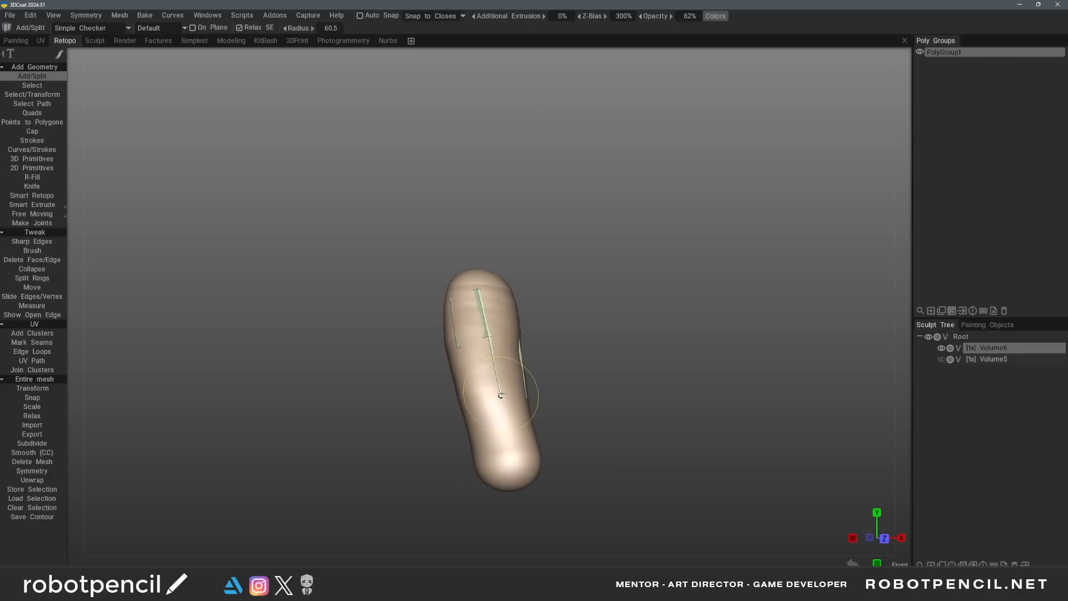
pyautogui.rightClick(458, 348)
# Extend the retopology quads down the front and side to the lower end of the neck
pyautogui.click(483, 456)
pyautogui.click(500, 397)
pyautogui.keyDown('alt'); pyautogui.moveTo(523, 422); pyautogui.dragTo(448, 380); pyautogui.keyUp('alt')
pyautogui.click(441, 448)
pyautogui.click(472, 455)
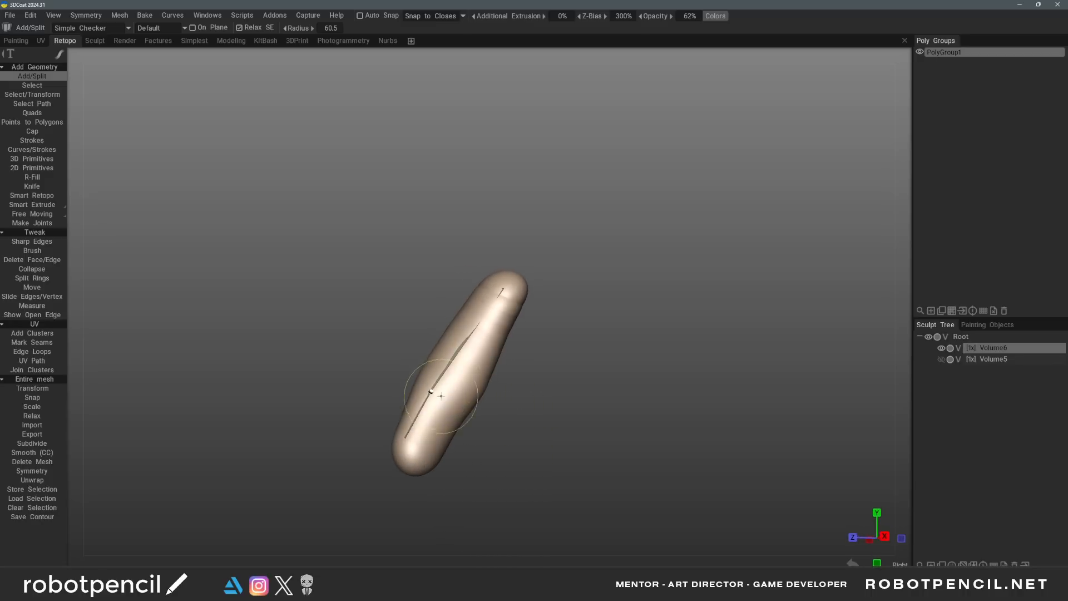
pyautogui.keyDown('alt'); pyautogui.moveTo(468, 337); pyautogui.dragTo(478, 359); pyautogui.keyUp('alt')
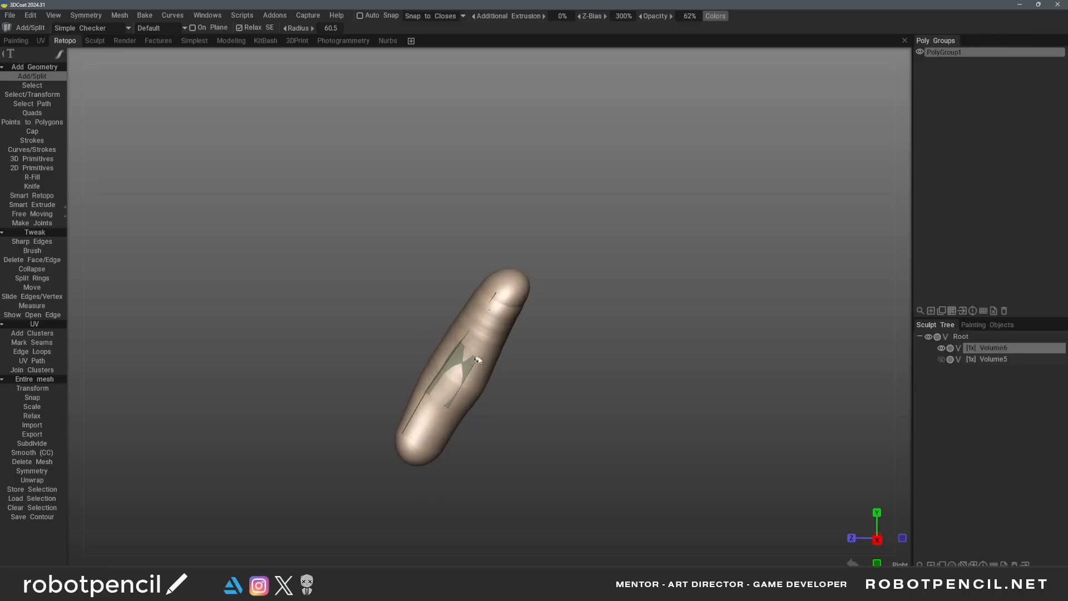
# Add retopology quads along the neck's side and over its rounded upper end
pyautogui.click(510, 308)
pyautogui.keyDown('alt'); pyautogui.moveTo(494, 293); pyautogui.dragTo(527, 309); pyautogui.keyUp('alt')
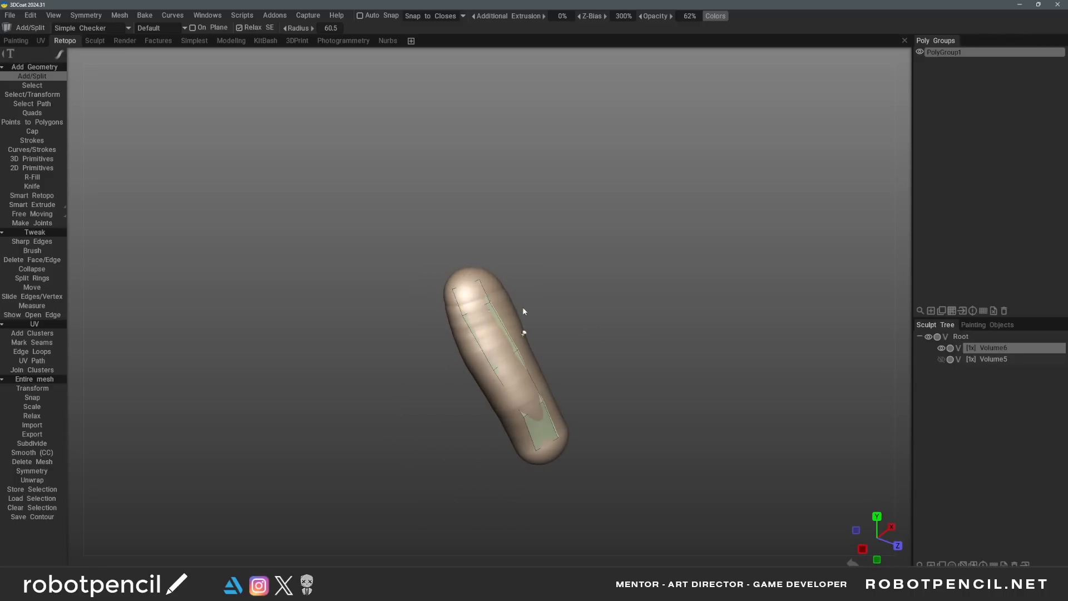
pyautogui.keyDown('alt'); pyautogui.moveTo(523, 310); pyautogui.dragTo(457, 278); pyautogui.keyUp('alt')
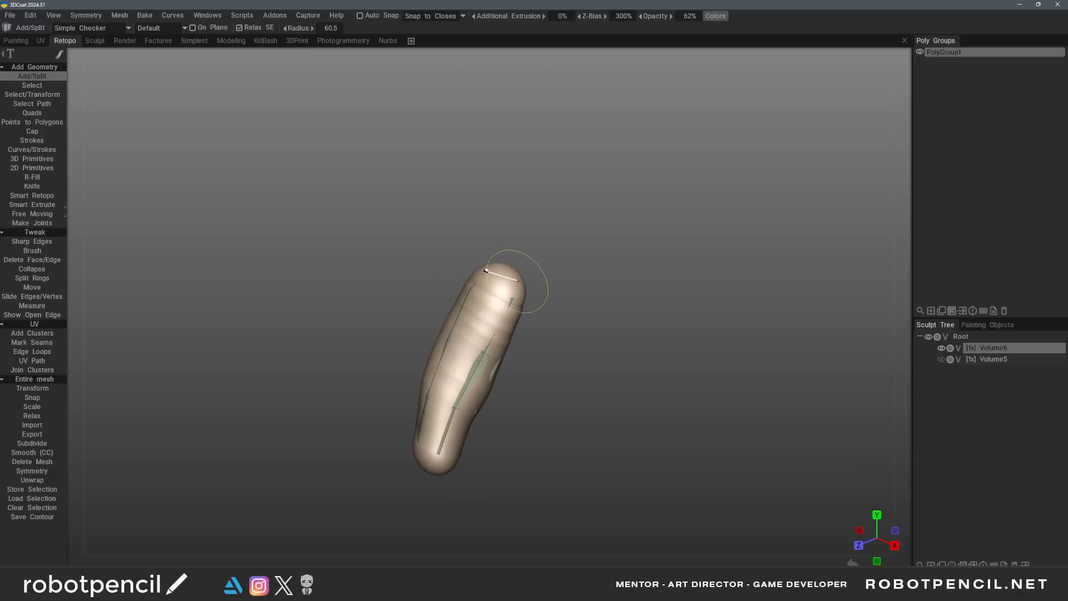
pyautogui.keyDown('alt'); pyautogui.moveTo(513, 299); pyautogui.dragTo(508, 277); pyautogui.keyUp('alt')
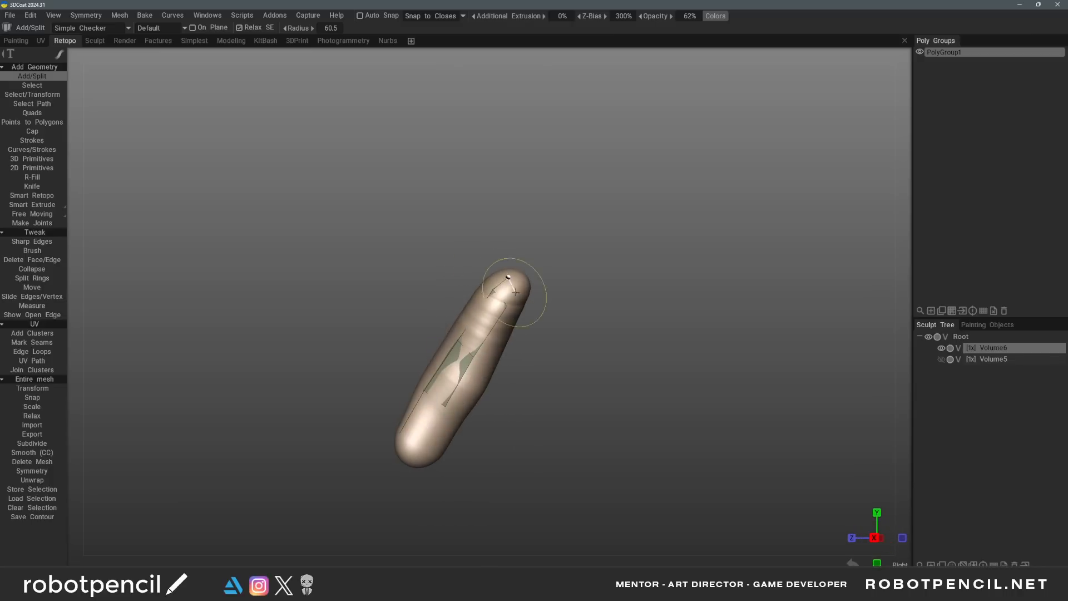
pyautogui.click(515, 292)
pyautogui.keyDown('alt'); pyautogui.moveTo(507, 305); pyautogui.dragTo(534, 352); pyautogui.keyUp('alt')
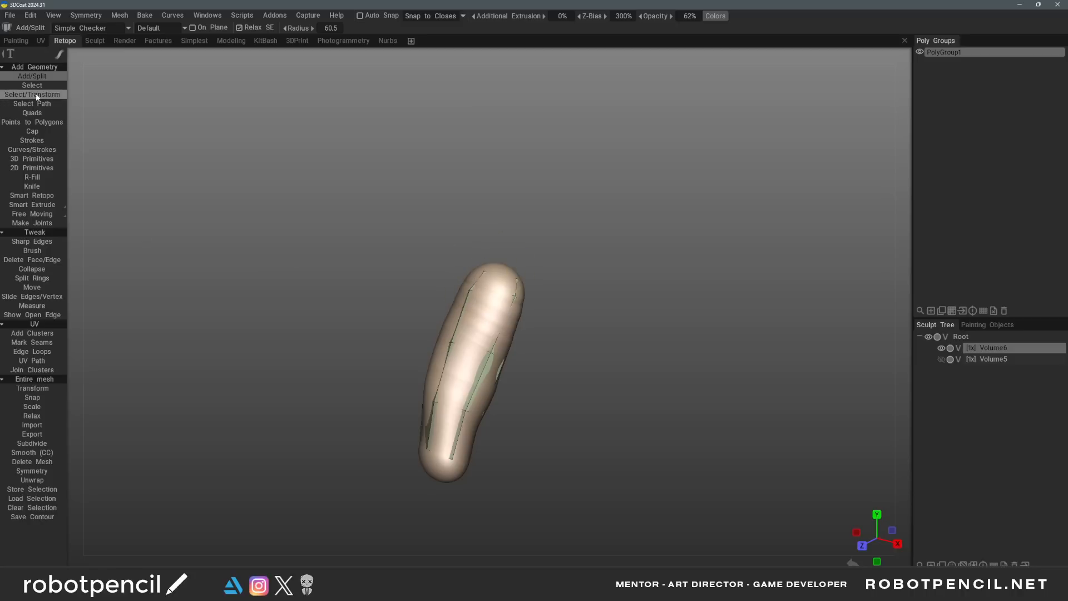
# Show Volume5, load the retopology mesh as the cloth in the Sculpt workspace's Cloth tool, and subdivide it
pyautogui.moveTo(534, 323)
pyautogui.mouseDown()
pyautogui.moveTo(662, 362)
pyautogui.moveTo(611, 271)
pyautogui.moveTo(560, 314)
pyautogui.moveTo(643, 311)
pyautogui.mouseUp()
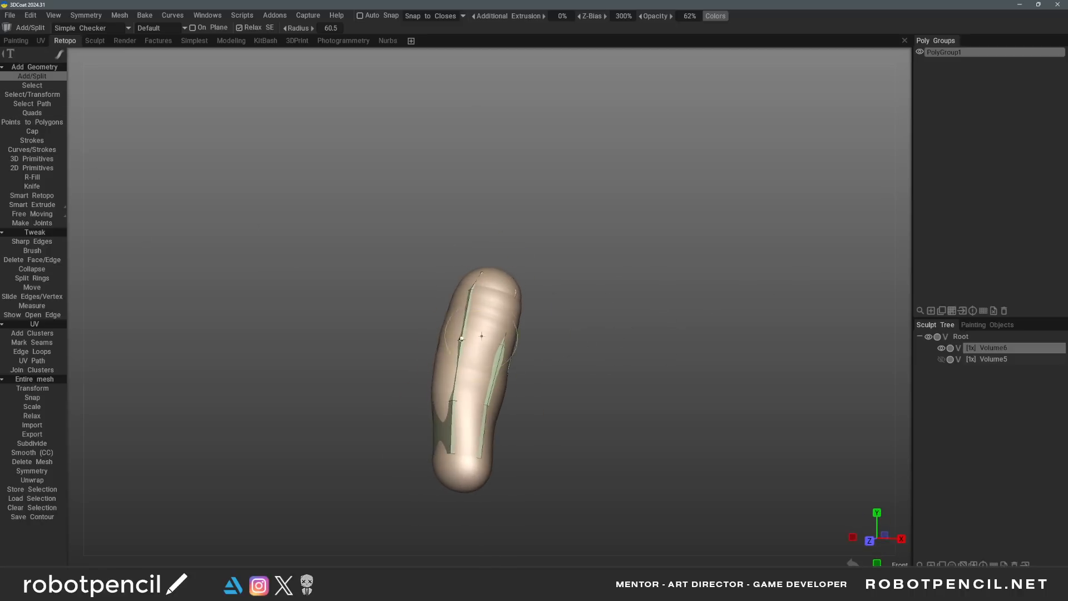
pyautogui.click(940, 359)
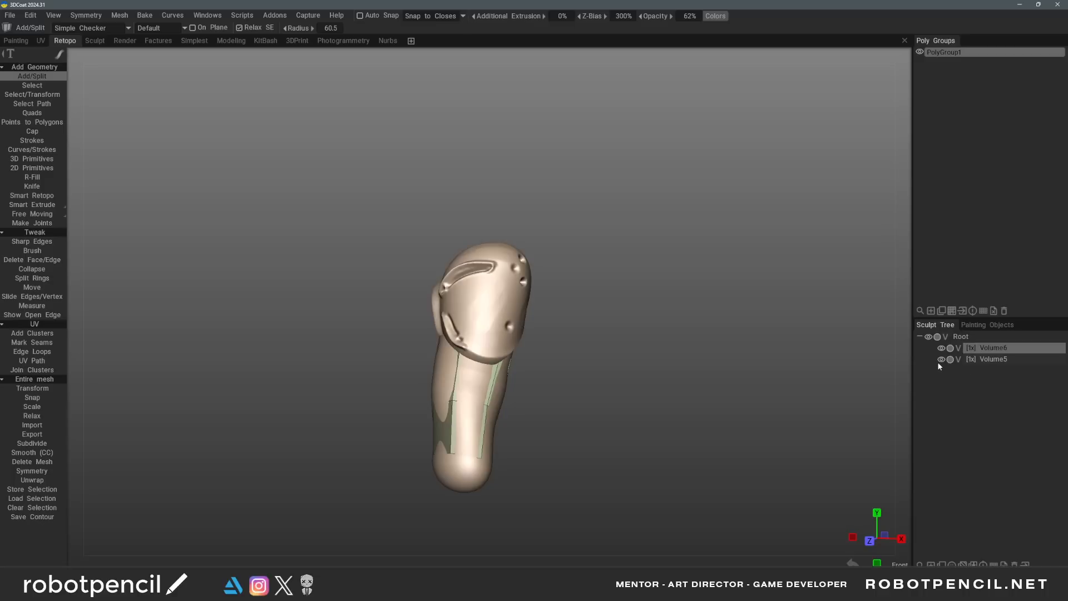
pyautogui.click(95, 43)
pyautogui.moveTo(689, 383)
pyautogui.mouseDown()
pyautogui.moveTo(569, 380)
pyautogui.moveTo(432, 318)
pyautogui.moveTo(398, 287)
pyautogui.mouseUp()
pyautogui.click(114, 83)
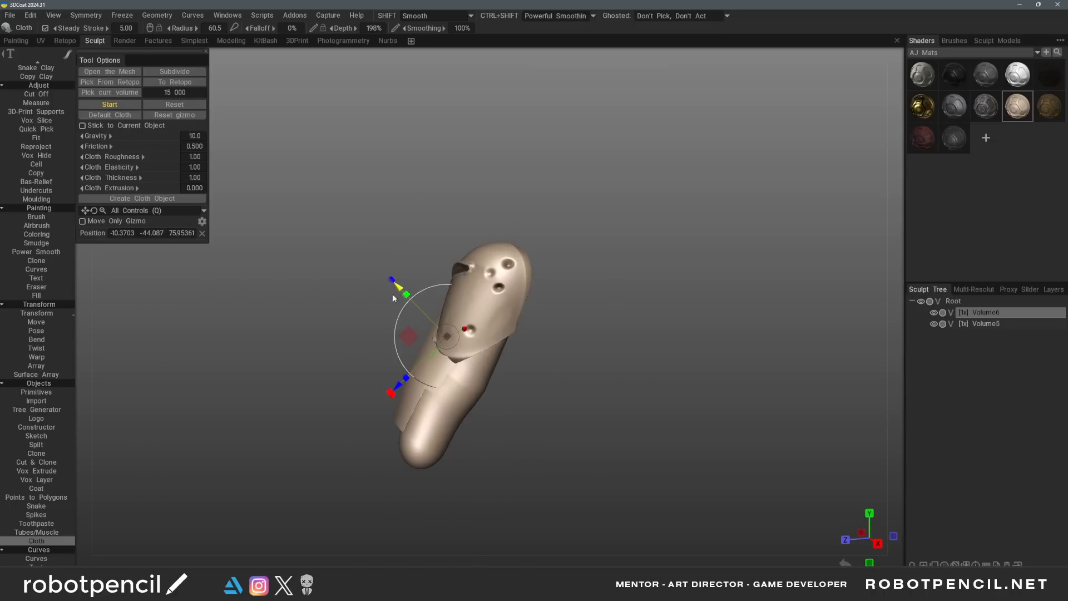
pyautogui.moveTo(333, 390); pyautogui.dragTo(415, 386)
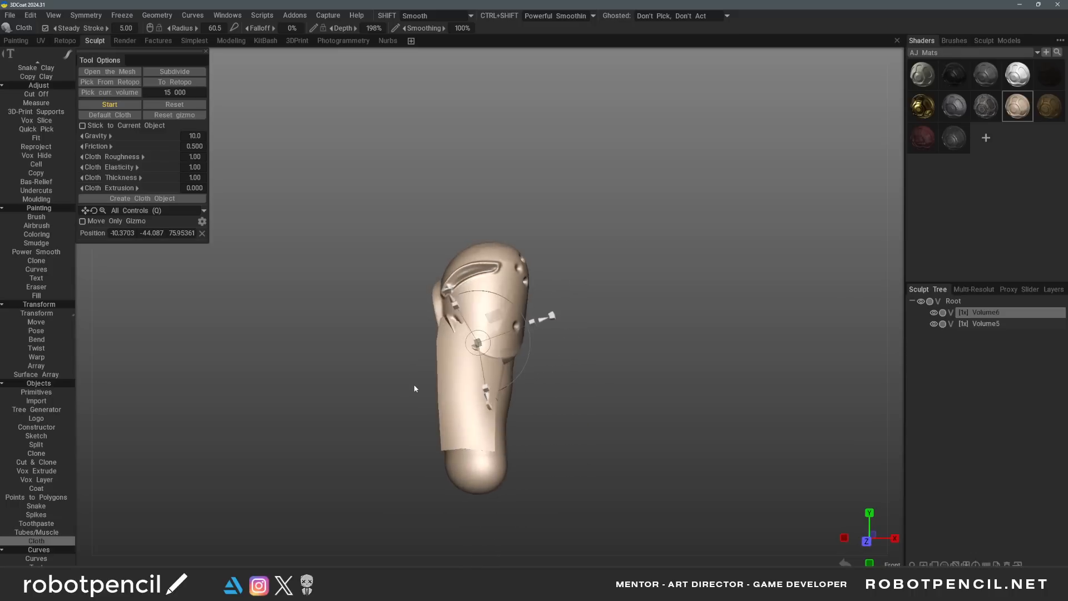
pyautogui.click(184, 72)
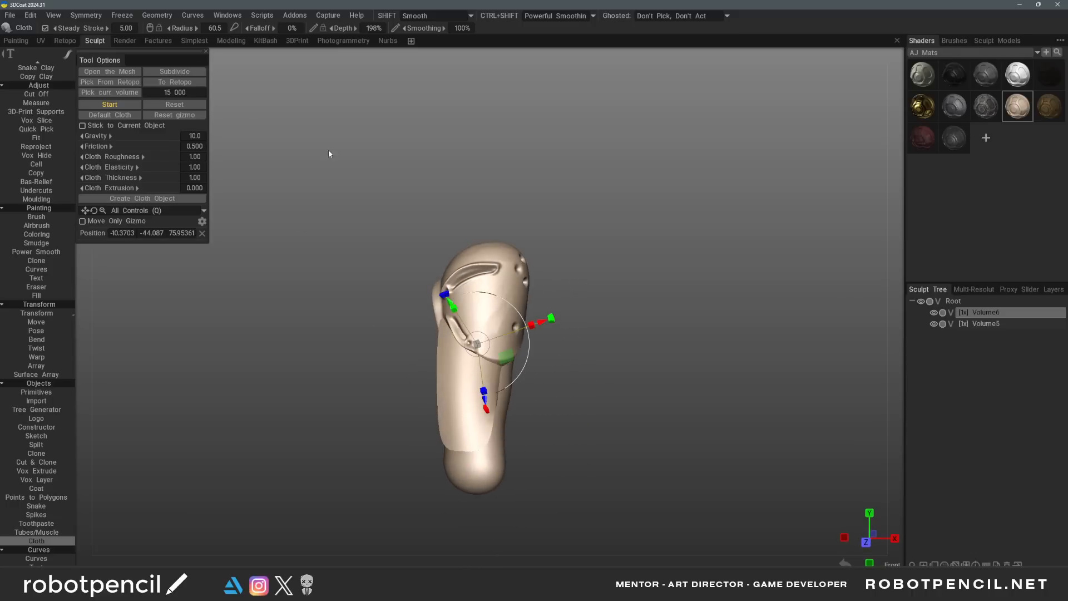
# Hide Volume5 and shift the cloth over the neck to about -0.66, -40.35, 75.92
pyautogui.click(933, 315)
pyautogui.click(933, 314)
pyautogui.click(933, 323)
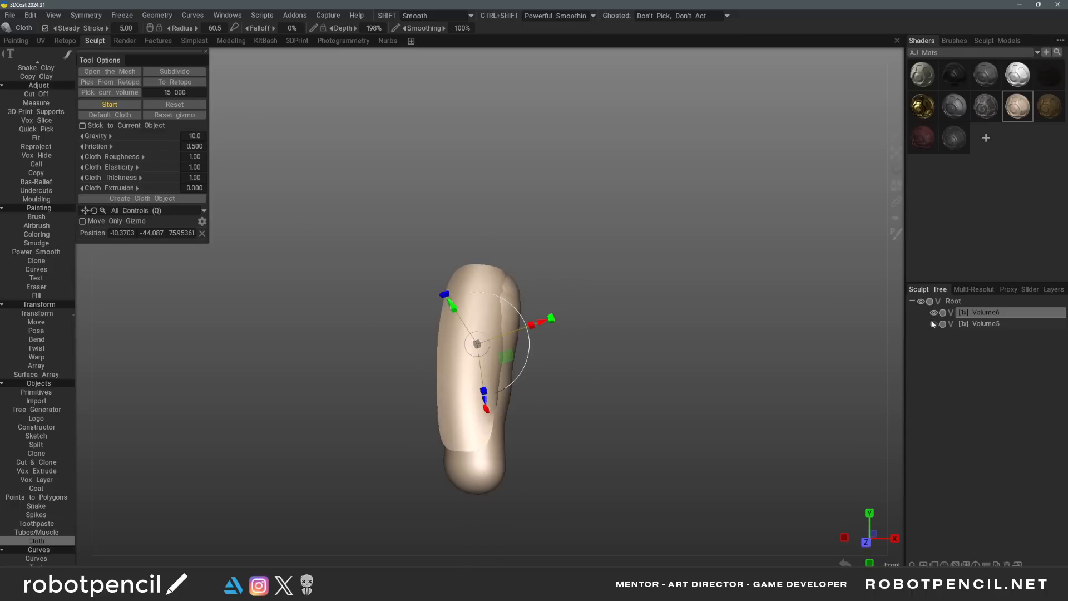
pyautogui.moveTo(656, 365); pyautogui.dragTo(649, 326)
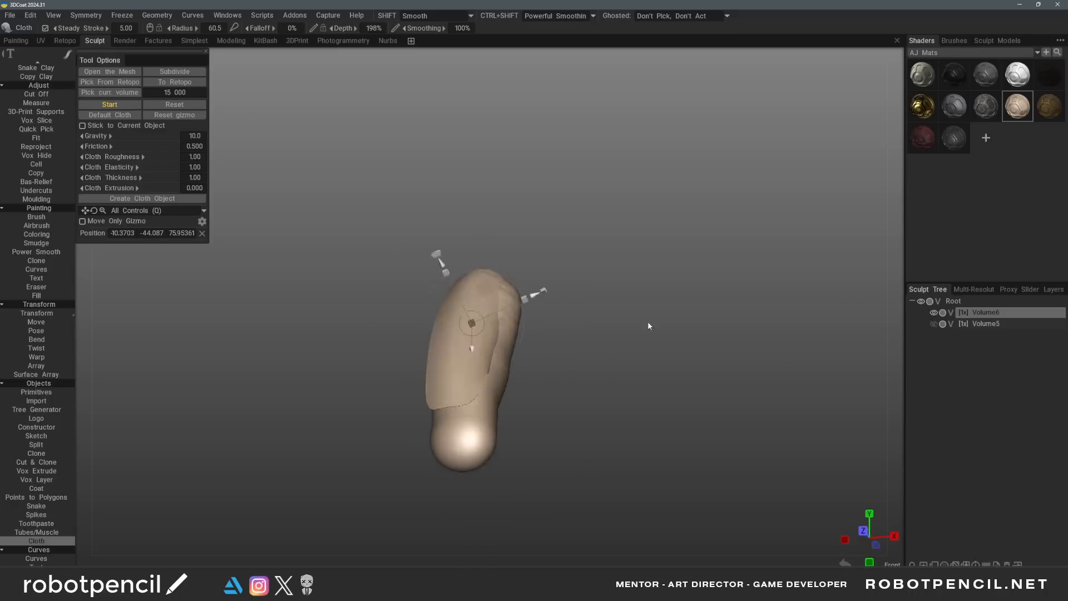
pyautogui.moveTo(537, 294); pyautogui.dragTo(543, 293)
pyautogui.moveTo(584, 328)
pyautogui.mouseDown()
pyautogui.moveTo(628, 358)
pyautogui.moveTo(575, 359)
pyautogui.moveTo(514, 319)
pyautogui.moveTo(567, 337)
pyautogui.mouseUp()
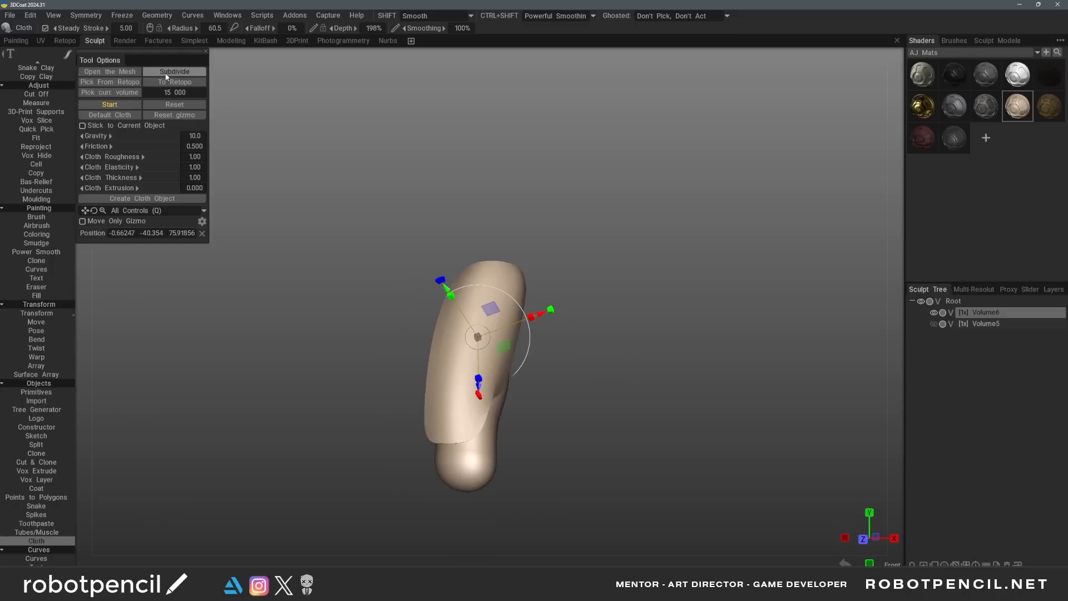
# Run the cloth simulation over the neck, view how the cloth settles, and end it
pyautogui.click(110, 104)
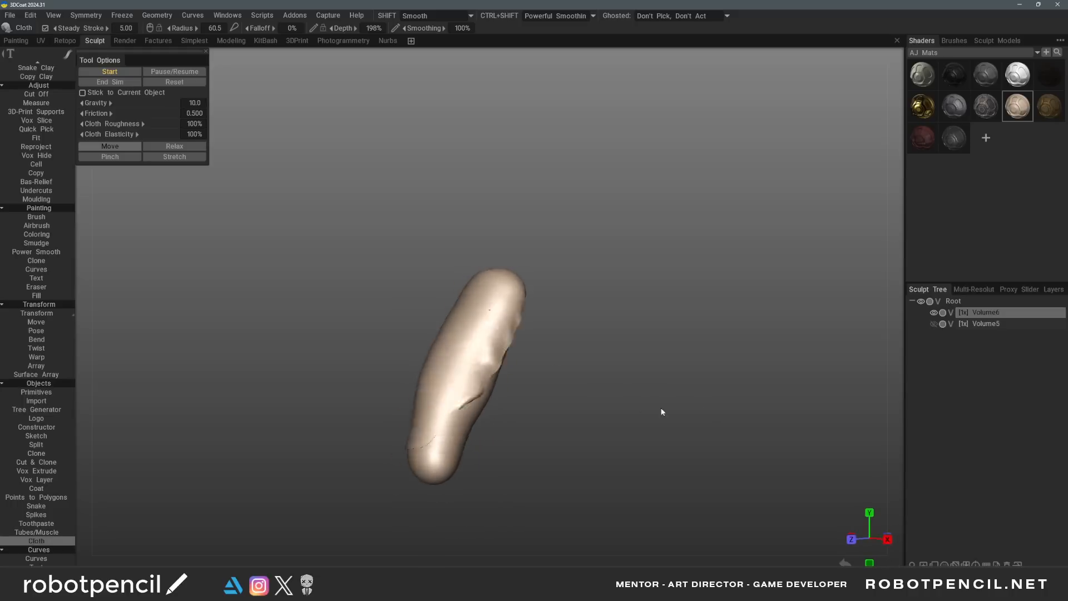
pyautogui.moveTo(662, 411); pyautogui.dragTo(520, 383)
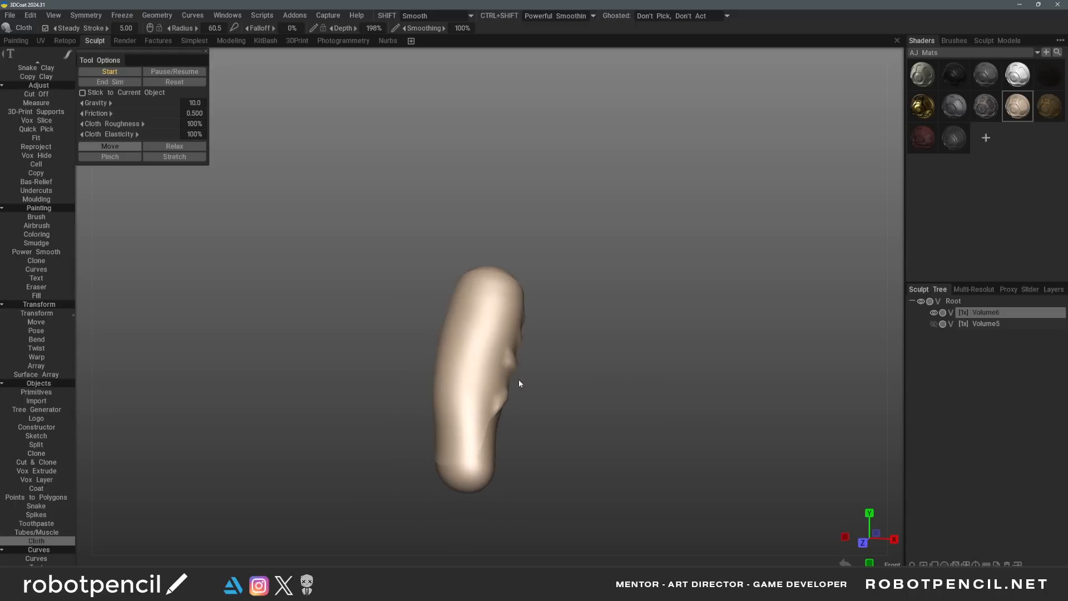
pyautogui.click(114, 83)
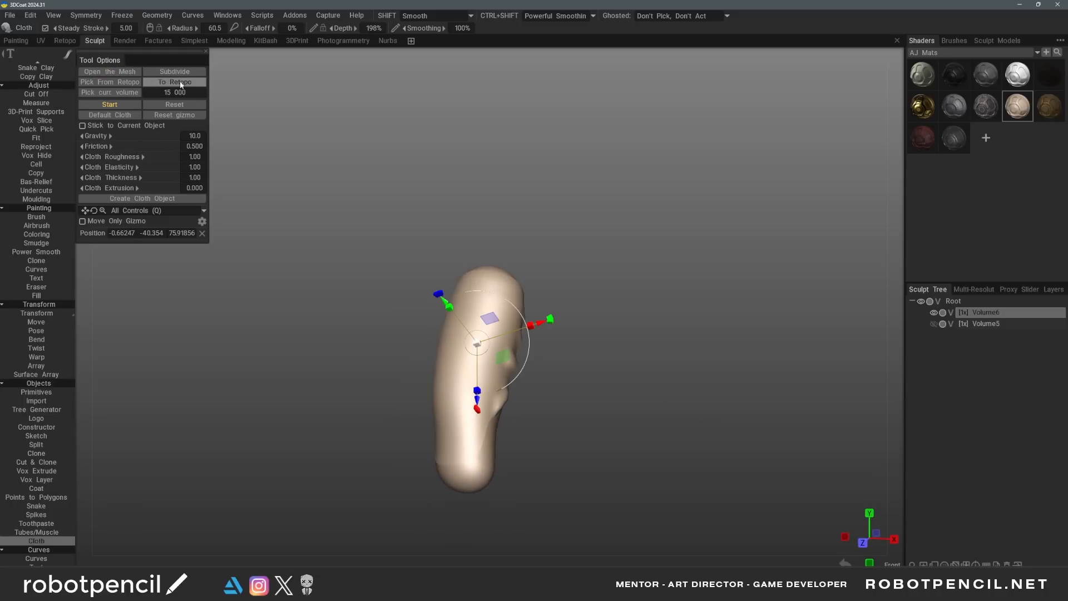
# Restart the cloth simulation and pull the cloth down the neck with a brush radius of 128
pyautogui.click(111, 105)
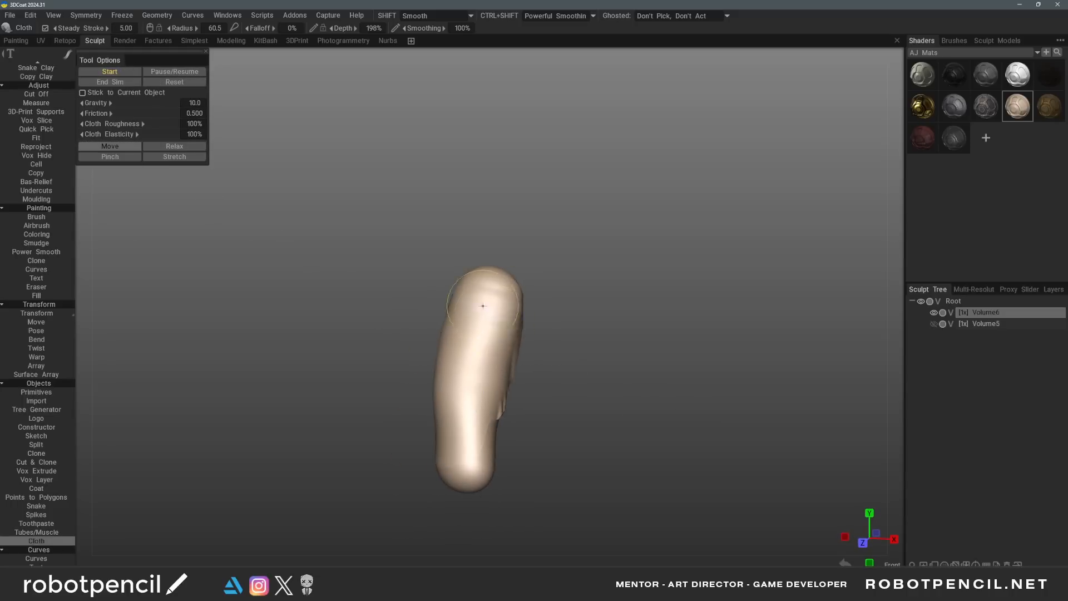
pyautogui.moveTo(474, 317); pyautogui.dragTo(501, 317, button='right')
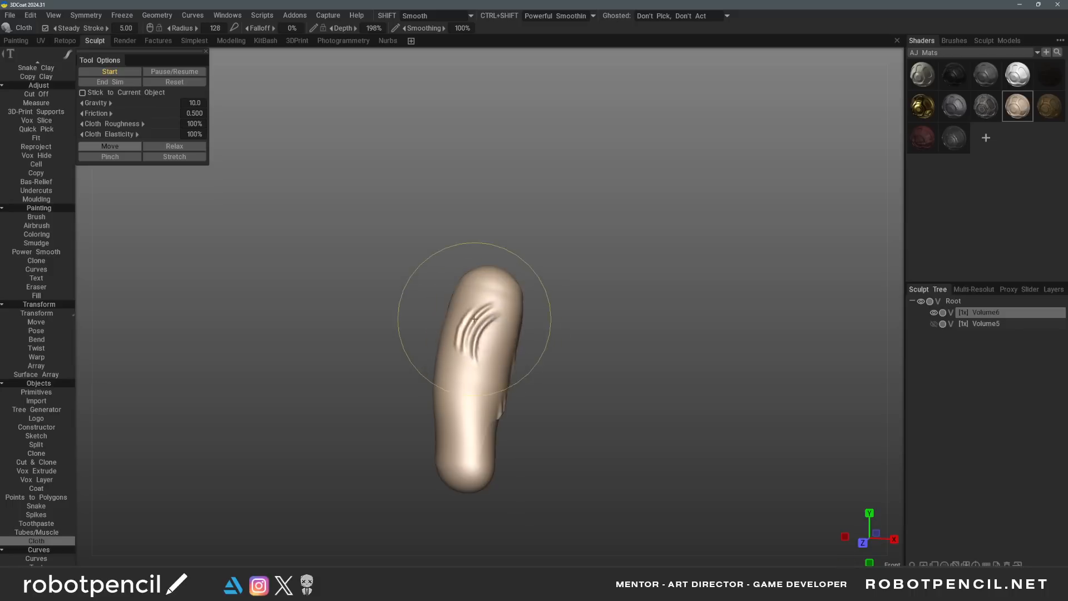
pyautogui.moveTo(475, 317)
pyautogui.mouseDown()
pyautogui.moveTo(461, 351)
pyautogui.moveTo(477, 410)
pyautogui.moveTo(462, 430)
pyautogui.moveTo(483, 365)
pyautogui.moveTo(462, 431)
pyautogui.moveTo(481, 356)
pyautogui.moveTo(470, 377)
pyautogui.mouseUp()
pyautogui.moveTo(560, 372)
pyautogui.mouseDown()
pyautogui.moveTo(488, 372)
pyautogui.moveTo(470, 350)
pyautogui.moveTo(515, 286)
pyautogui.moveTo(506, 270)
pyautogui.mouseUp()
pyautogui.moveTo(403, 386)
pyautogui.mouseDown()
pyautogui.moveTo(478, 393)
pyautogui.moveTo(486, 381)
pyautogui.moveTo(441, 327)
pyautogui.moveTo(480, 350)
pyautogui.moveTo(534, 356)
pyautogui.mouseUp()
# Pinch the simulated cloth into tight wrinkles across the front and sides of the neck
pyautogui.click(140, 157)
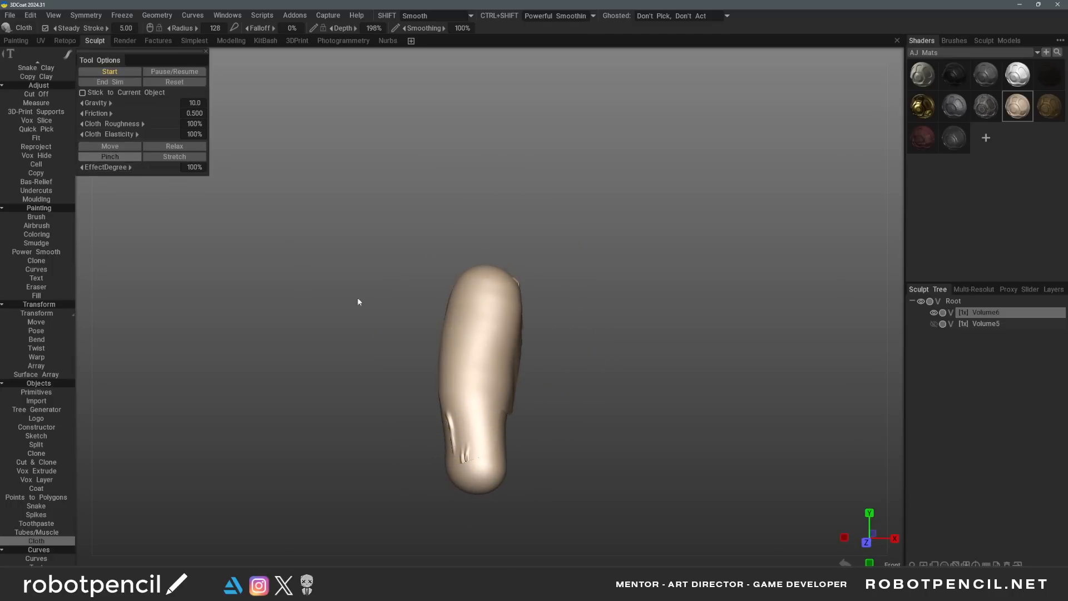
pyautogui.moveTo(440, 345)
pyautogui.mouseDown()
pyautogui.moveTo(460, 389)
pyautogui.moveTo(470, 371)
pyautogui.moveTo(477, 387)
pyautogui.moveTo(493, 333)
pyautogui.moveTo(474, 316)
pyautogui.moveTo(489, 350)
pyautogui.mouseUp()
pyautogui.moveTo(582, 364)
pyautogui.mouseDown()
pyautogui.moveTo(558, 369)
pyautogui.moveTo(606, 380)
pyautogui.mouseUp()
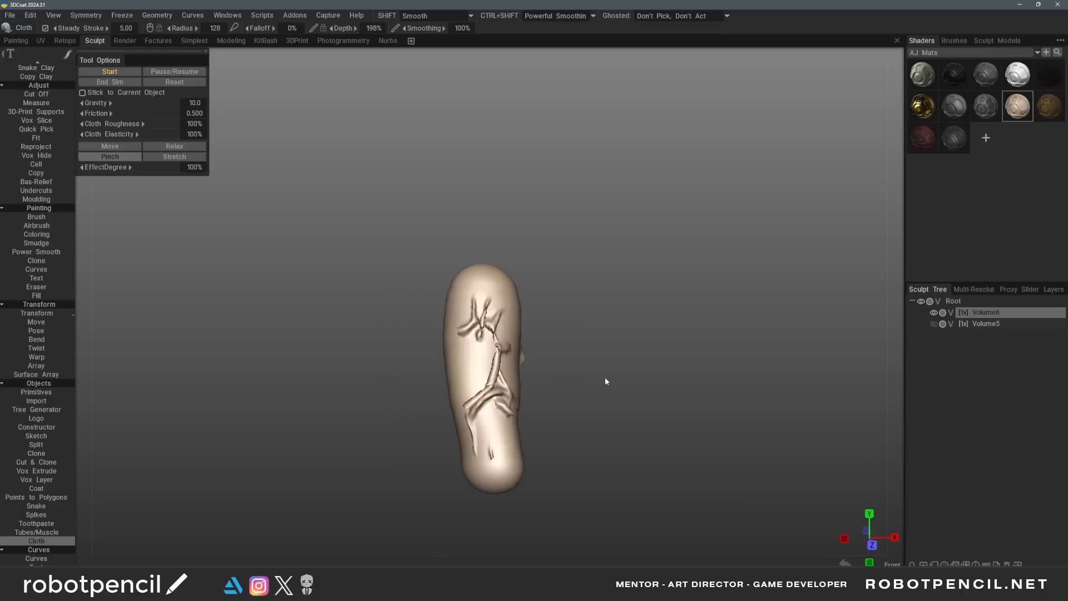
pyautogui.moveTo(492, 367); pyautogui.dragTo(465, 367)
pyautogui.moveTo(590, 352)
pyautogui.mouseDown()
pyautogui.moveTo(513, 343)
pyautogui.moveTo(518, 280)
pyautogui.mouseUp()
pyautogui.moveTo(351, 311); pyautogui.dragTo(406, 316)
# Relax the pinched wrinkles and rework the remaining folds along the neck cloth
pyautogui.click(186, 146)
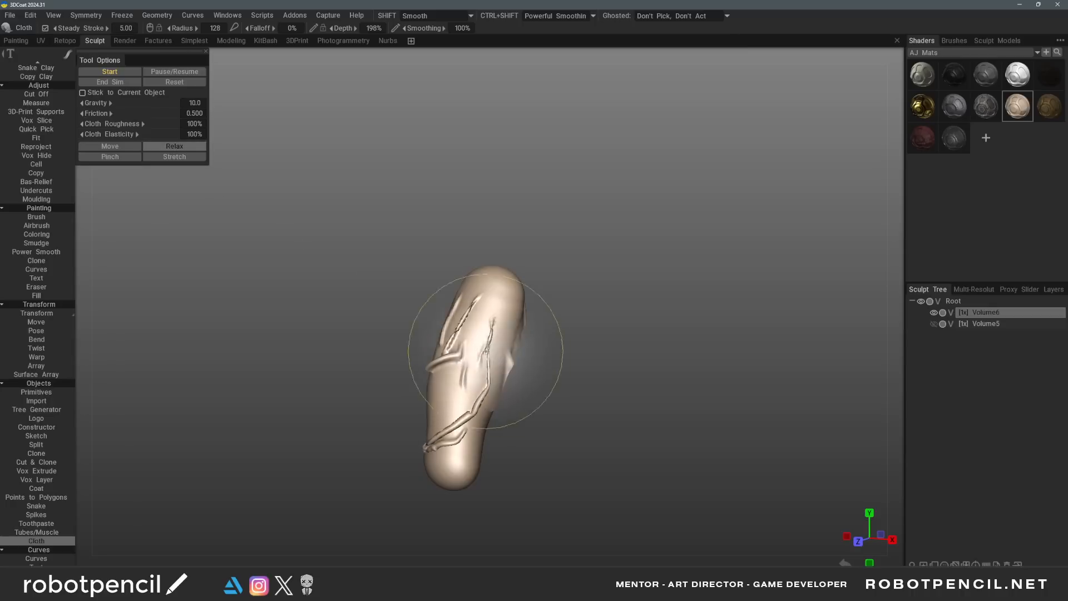
pyautogui.moveTo(493, 420)
pyautogui.mouseDown()
pyautogui.moveTo(436, 353)
pyautogui.moveTo(489, 373)
pyautogui.mouseUp()
pyautogui.moveTo(611, 379)
pyautogui.mouseDown()
pyautogui.moveTo(652, 401)
pyautogui.moveTo(604, 371)
pyautogui.mouseUp()
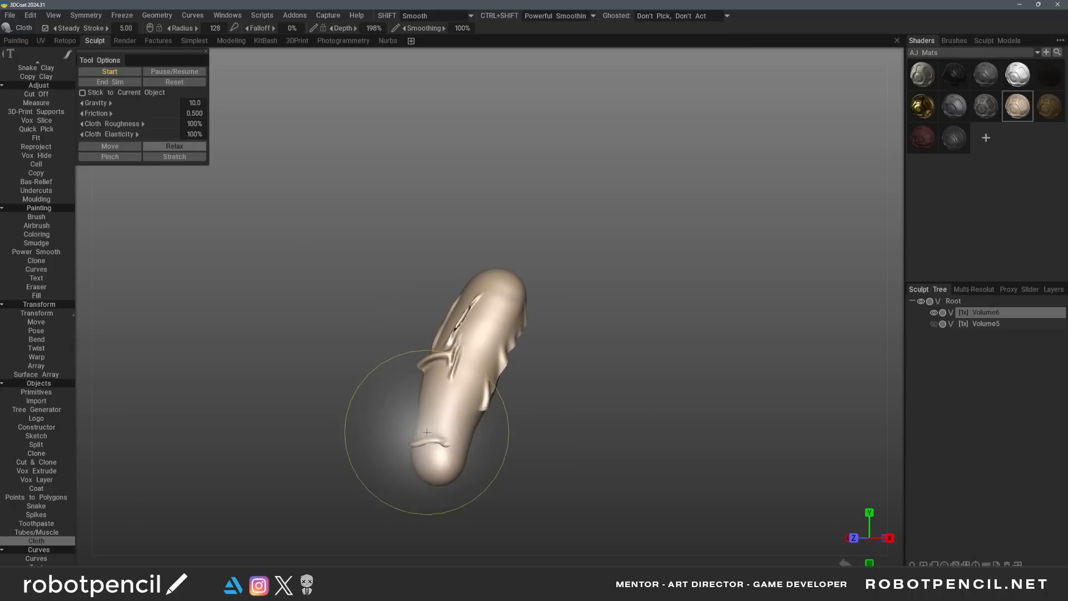
pyautogui.moveTo(332, 329); pyautogui.dragTo(385, 341)
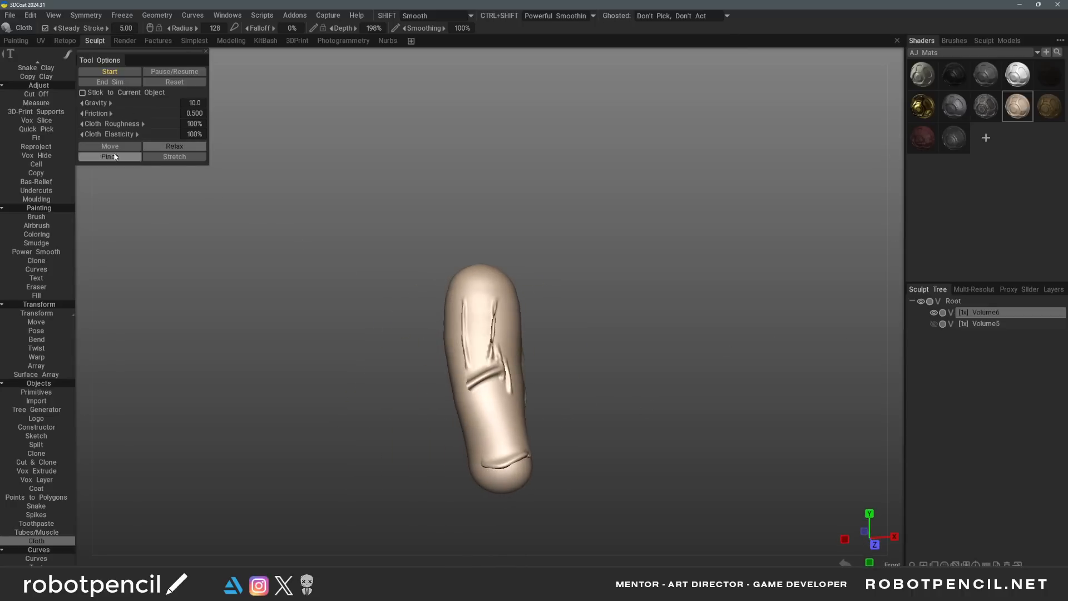
pyautogui.moveTo(472, 364)
pyautogui.keyDown('shift'); pyautogui.mouseDown()
pyautogui.moveTo(446, 337)
pyautogui.moveTo(453, 307)
pyautogui.moveTo(488, 350)
pyautogui.mouseUp(); pyautogui.keyUp('shift')
pyautogui.moveTo(547, 381); pyautogui.dragTo(591, 398)
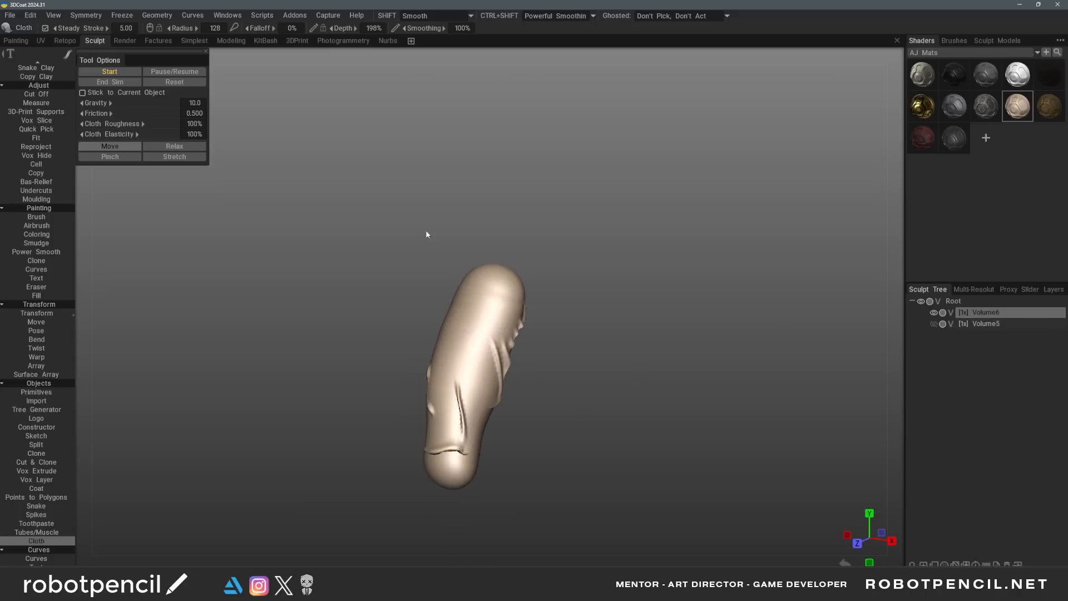
# End the cloth simulation, show Volume5 again, and view the mask together with the wrapped neck
pyautogui.click(108, 81)
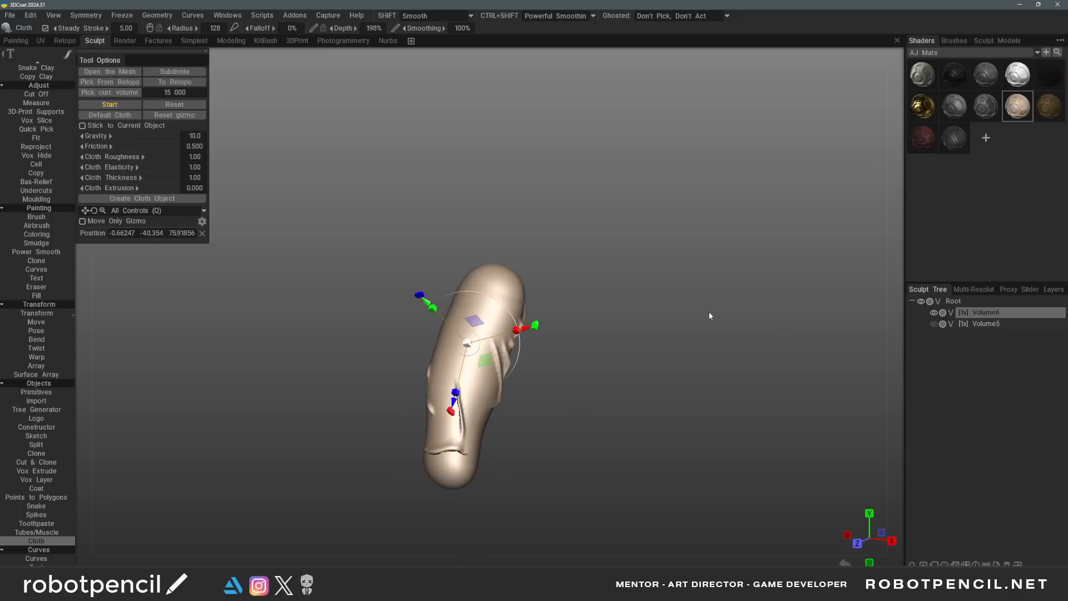
pyautogui.click(934, 323)
pyautogui.moveTo(818, 412); pyautogui.dragTo(614, 439)
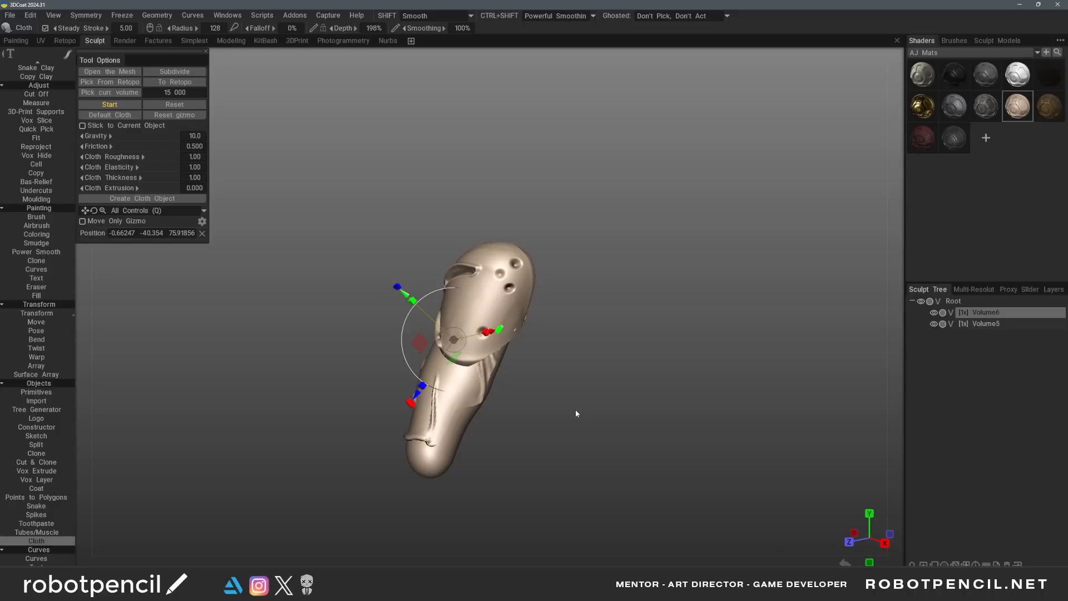
# Exit the Cloth tool without keeping the simulated cloth, inspect the mask and bare neck, and hide Volume5
pyautogui.moveTo(603, 400); pyautogui.dragTo(593, 405)
pyautogui.press('Escape')
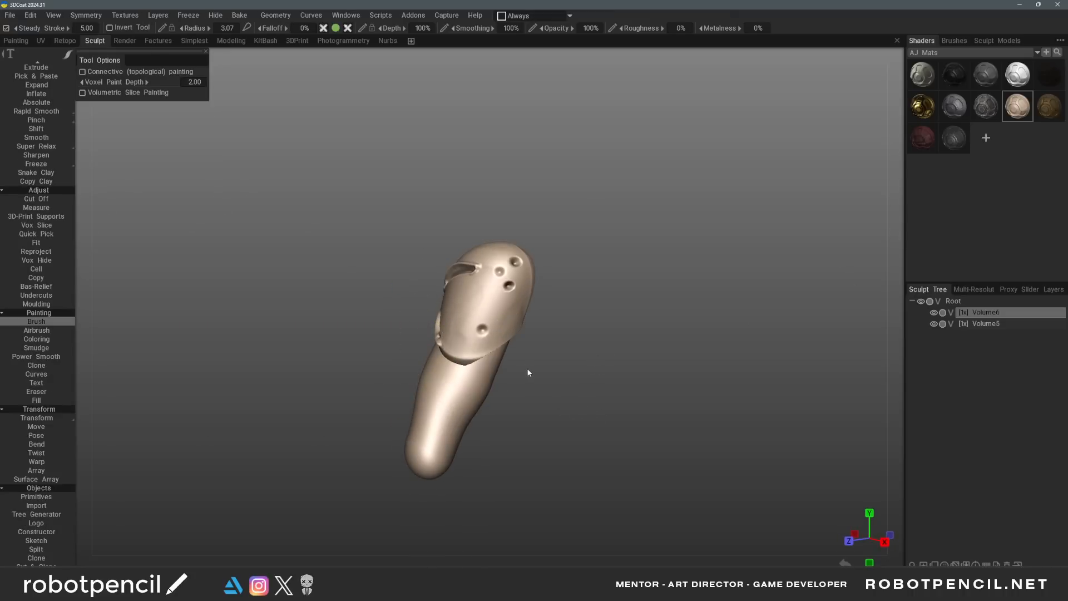
pyautogui.moveTo(648, 367); pyautogui.dragTo(612, 357)
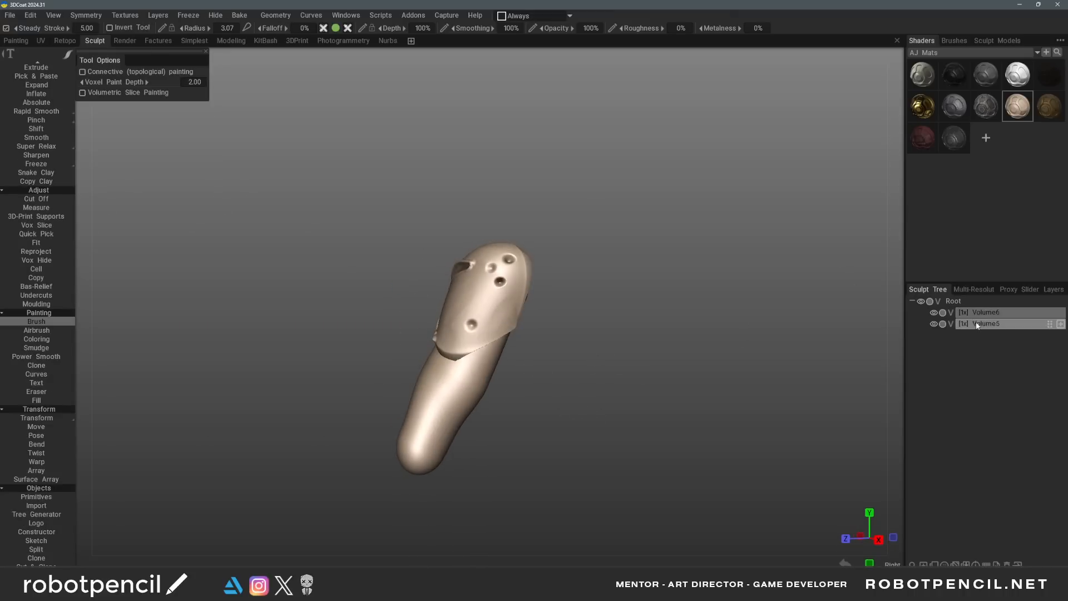
pyautogui.click(934, 323)
pyautogui.click(933, 324)
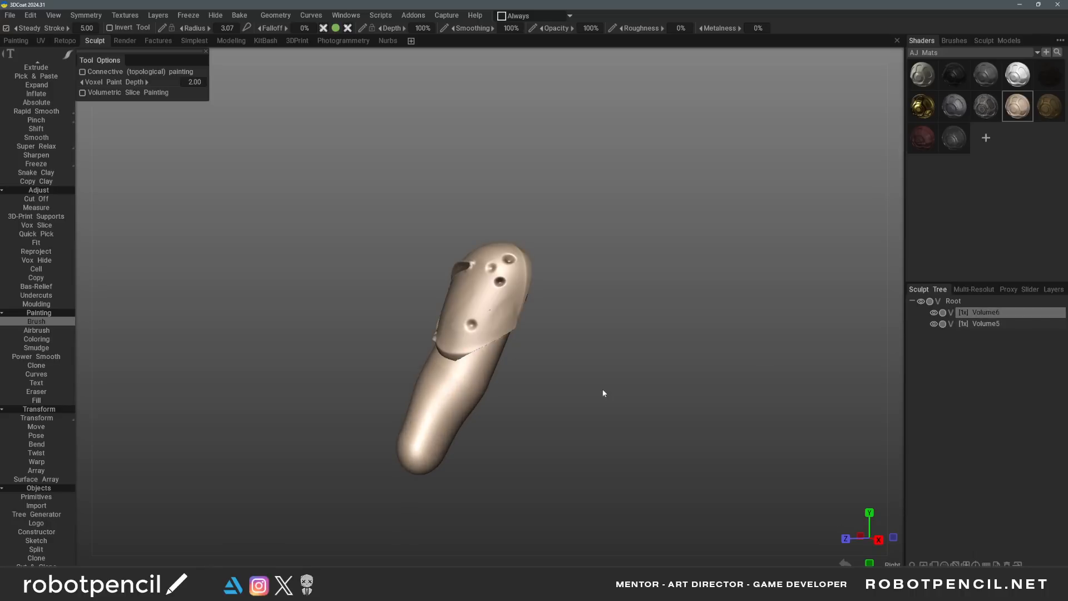
pyautogui.moveTo(603, 391); pyautogui.dragTo(476, 363)
pyautogui.click(934, 323)
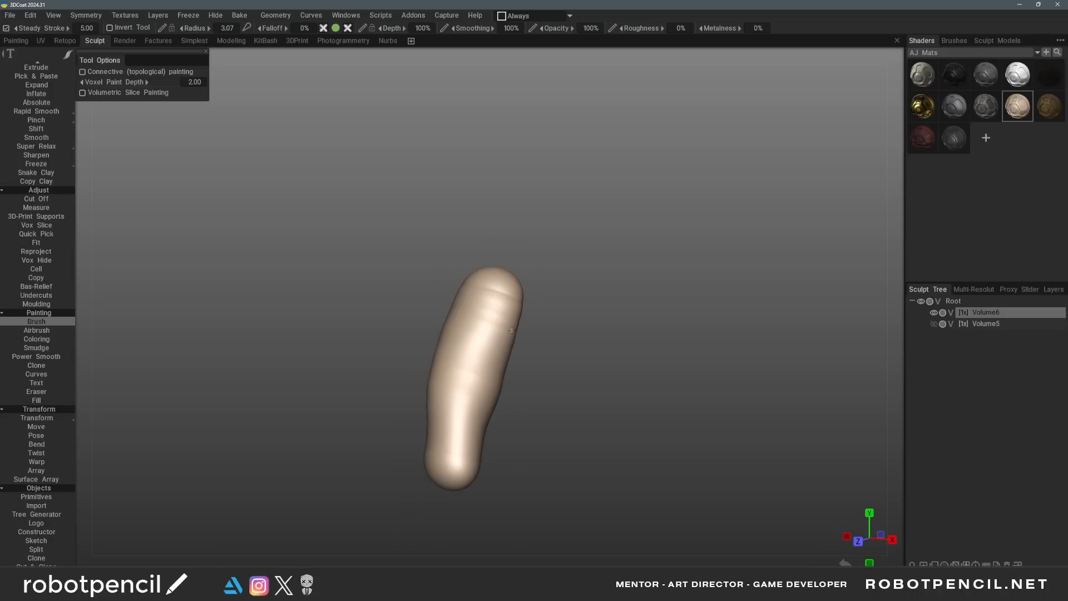
# In the Retopo room, add an empty poly group and delete PolyGroup1 with the old cloth mesh, returning to Sculpt
pyautogui.press('c')
pyautogui.moveTo(486, 292); pyautogui.dragTo(512, 292, button='right')
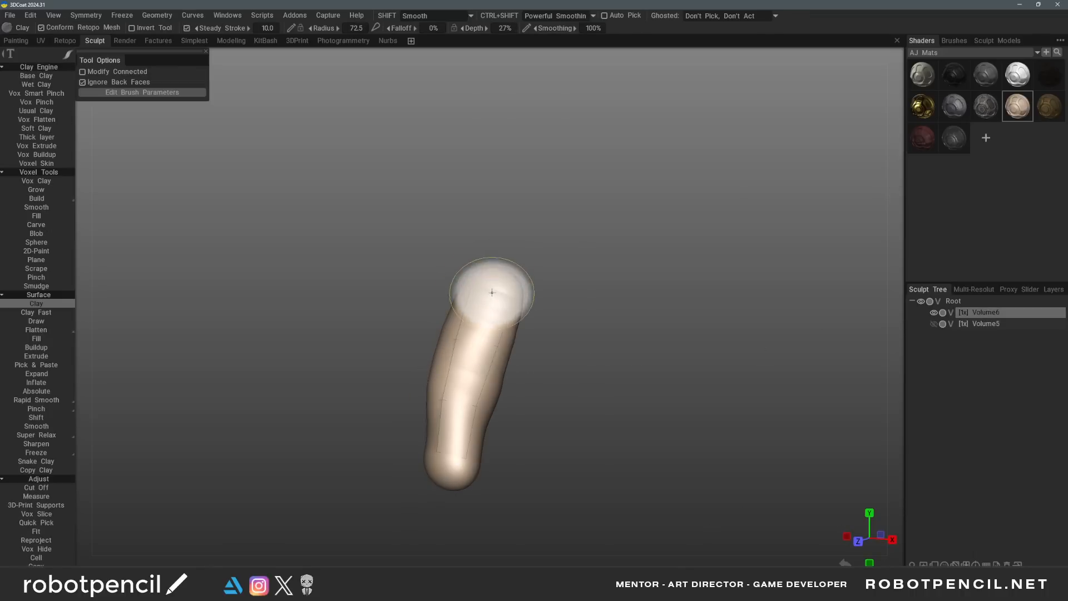
pyautogui.click(64, 41)
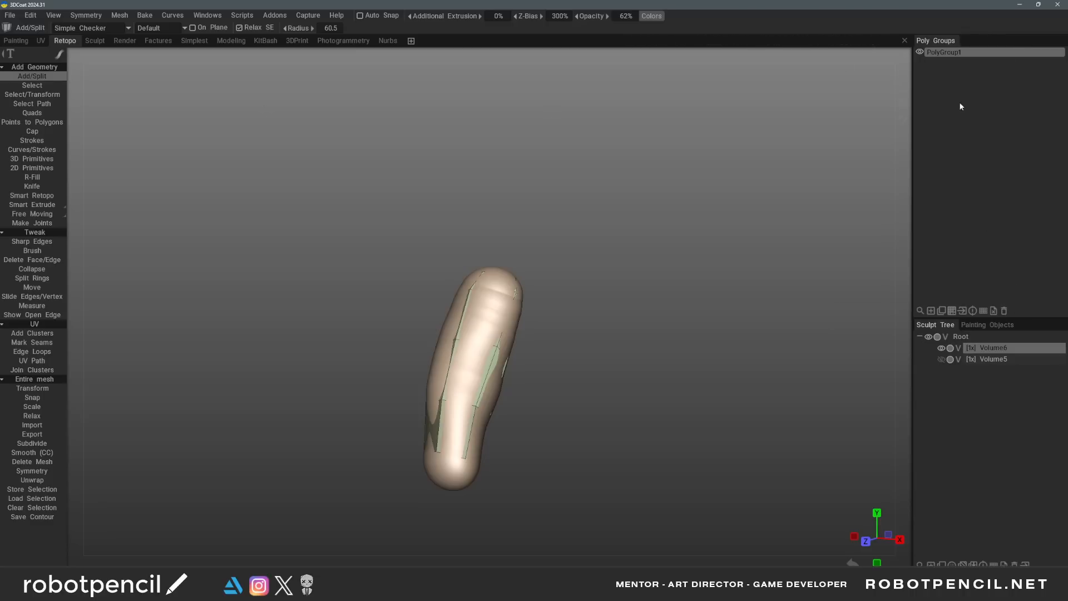
pyautogui.click(932, 311)
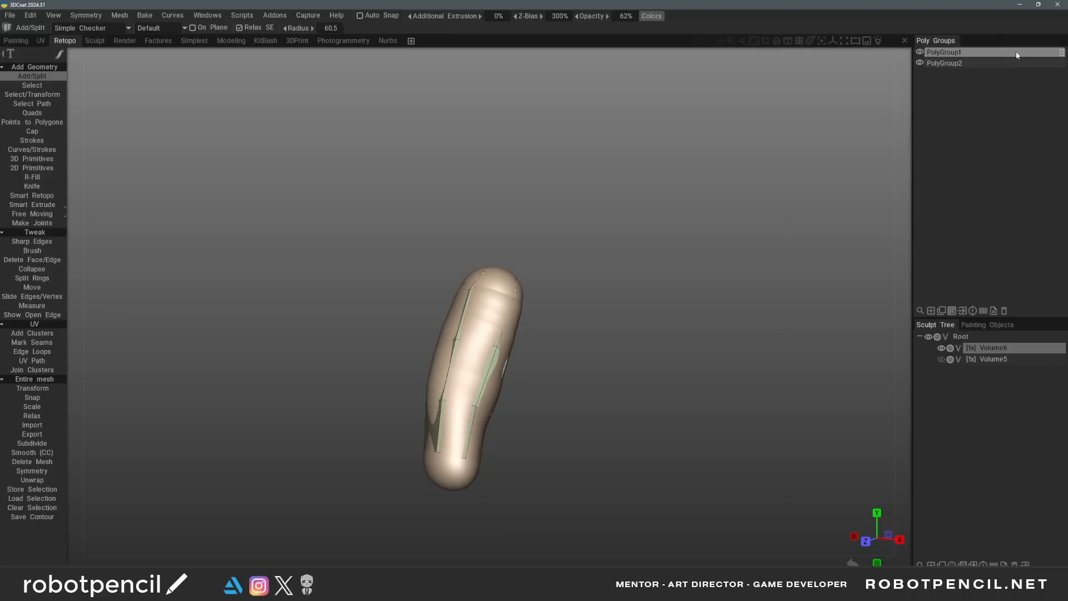
pyautogui.click(1004, 312)
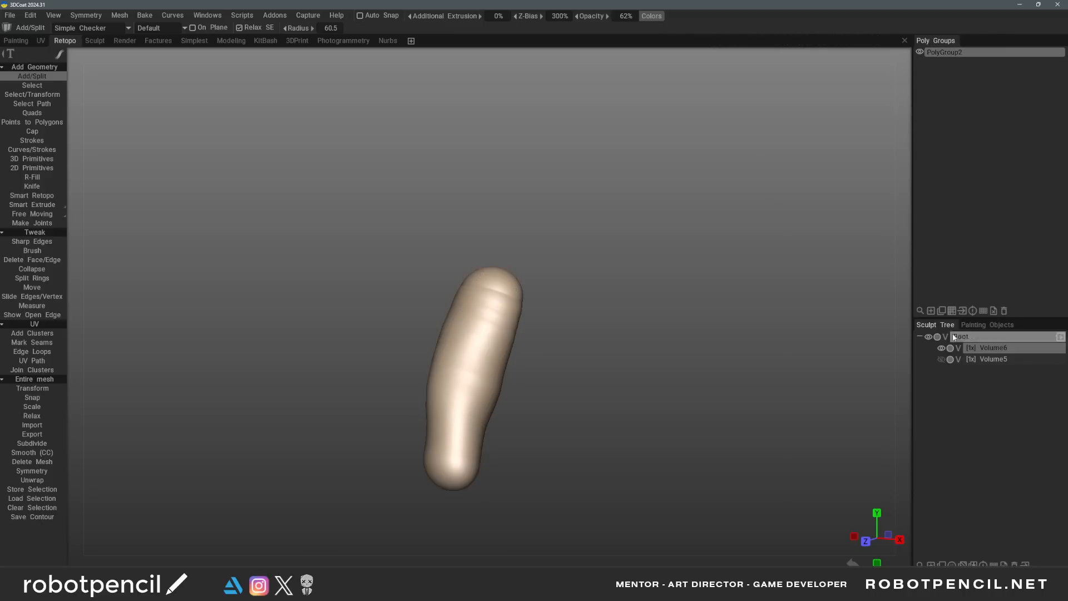
pyautogui.click(95, 40)
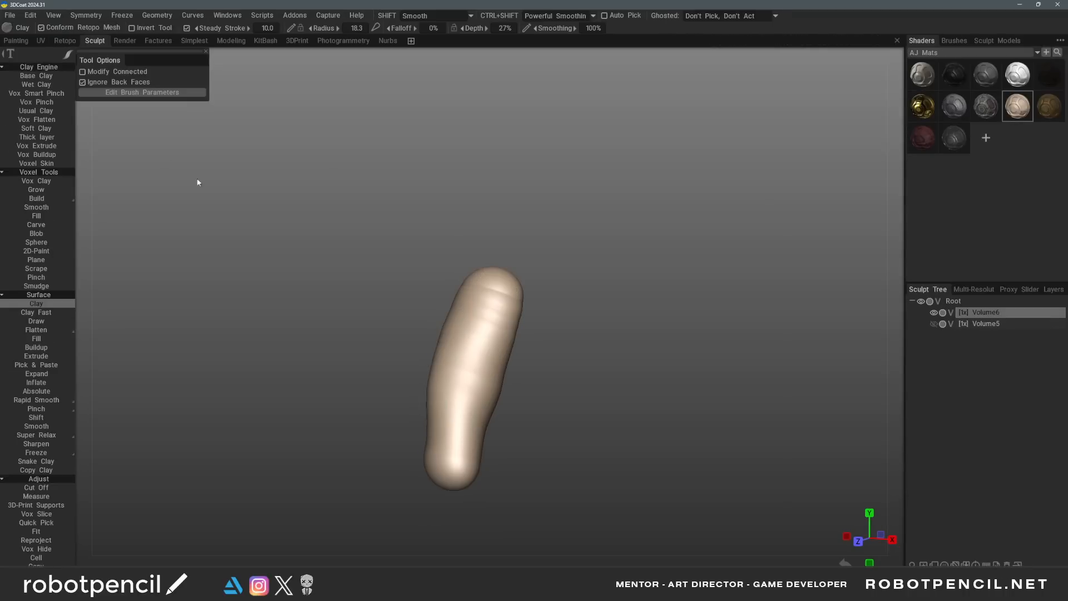
# Build up a rounded clay mass on the front of the neck's upper end and smooth it at brush radius 84.7
pyautogui.moveTo(472, 359); pyautogui.dragTo(476, 284, button='middle')
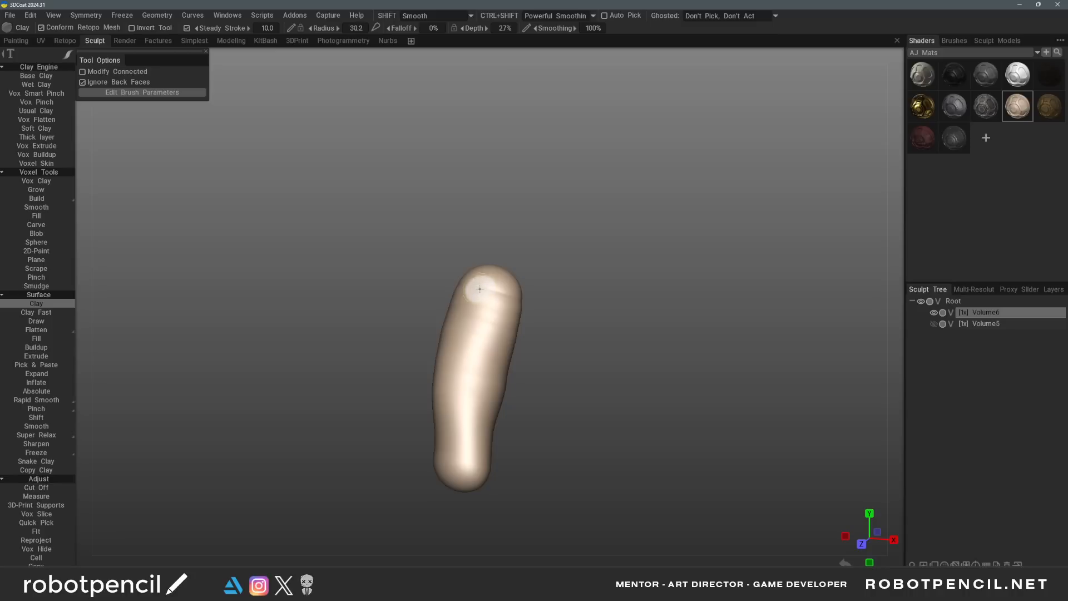
pyautogui.moveTo(472, 293); pyautogui.dragTo(486, 299, button='right')
pyautogui.moveTo(479, 318)
pyautogui.mouseDown()
pyautogui.moveTo(486, 292)
pyautogui.moveTo(501, 303)
pyautogui.moveTo(487, 325)
pyautogui.mouseUp()
pyautogui.moveTo(570, 335); pyautogui.dragTo(559, 356)
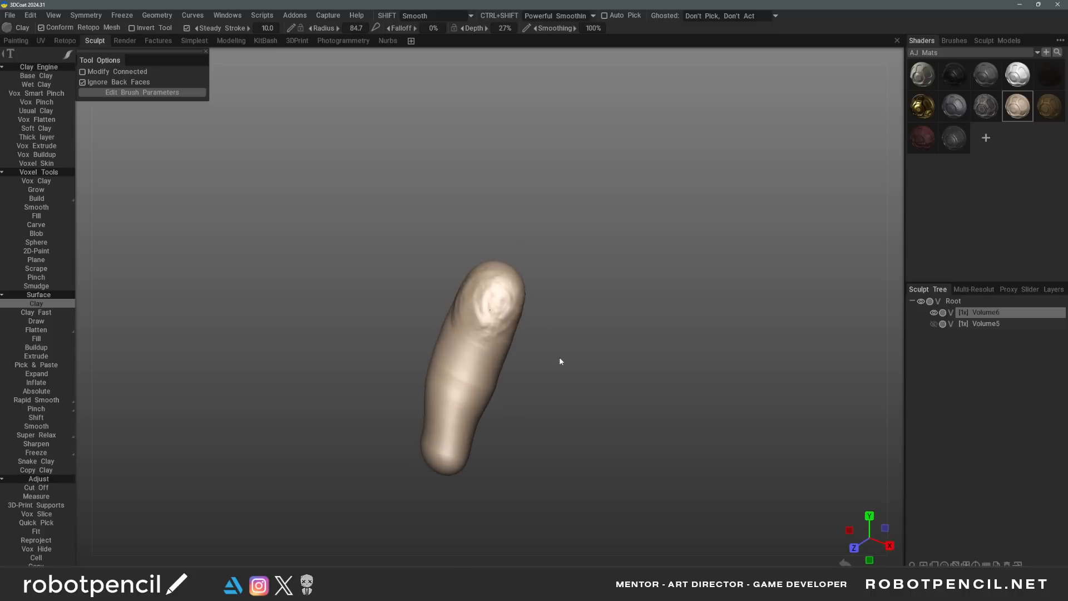
pyautogui.moveTo(489, 312); pyautogui.dragTo(492, 308, button='right')
pyautogui.moveTo(492, 292)
pyautogui.keyDown('shift'); pyautogui.mouseDown()
pyautogui.moveTo(475, 310)
pyautogui.moveTo(497, 279)
pyautogui.mouseUp(); pyautogui.keyUp('shift')
# Resample Volume6 at 414 084 polygons with Good quality and smooth the raised mass at its upper end
pyautogui.hotkey('shift', 'r')
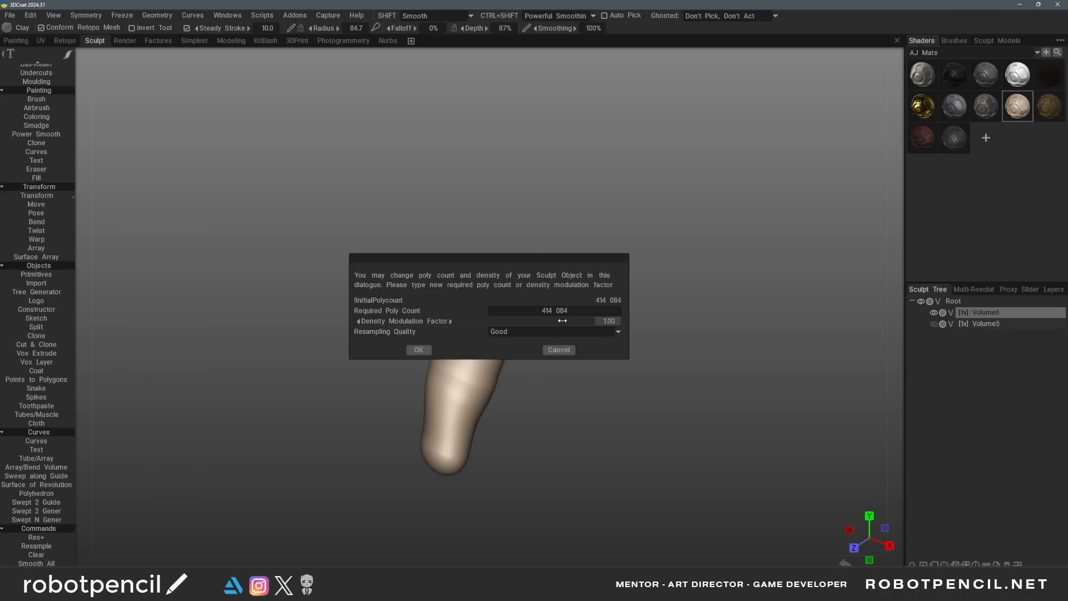
pyautogui.click(427, 349)
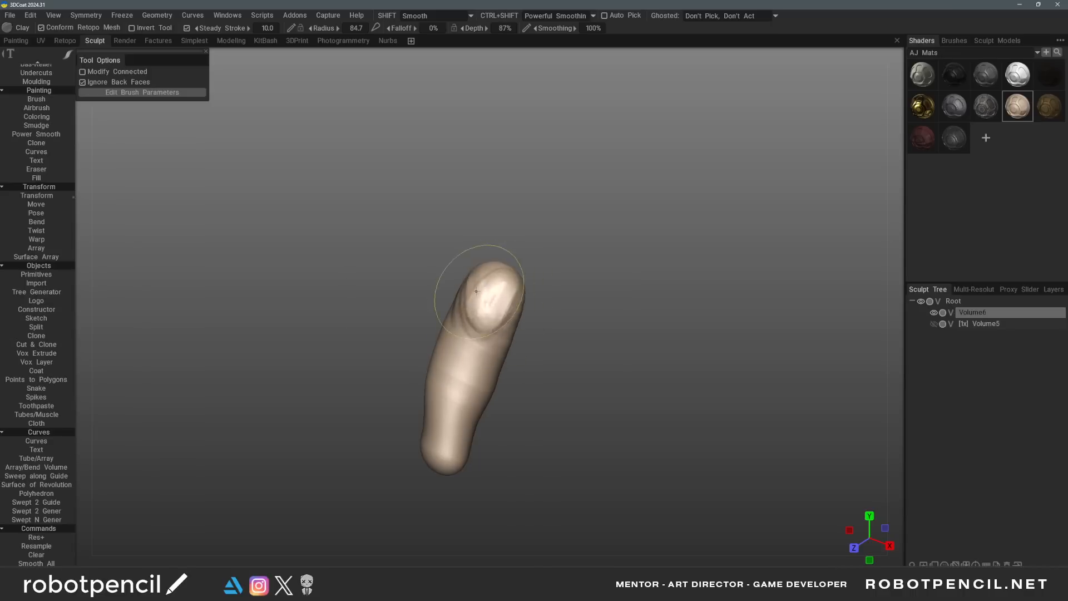
pyautogui.moveTo(476, 291)
pyautogui.keyDown('shift'); pyautogui.mouseDown()
pyautogui.moveTo(510, 327)
pyautogui.moveTo(500, 349)
pyautogui.moveTo(493, 344)
pyautogui.mouseUp(); pyautogui.keyUp('shift')
# Pinch a sharp crease along the lower edge of the rounded mass where it meets the neck
pyautogui.press('p')
pyautogui.keyDown('alt'); pyautogui.moveTo(493, 344); pyautogui.dragTo(489, 310); pyautogui.keyUp('alt')
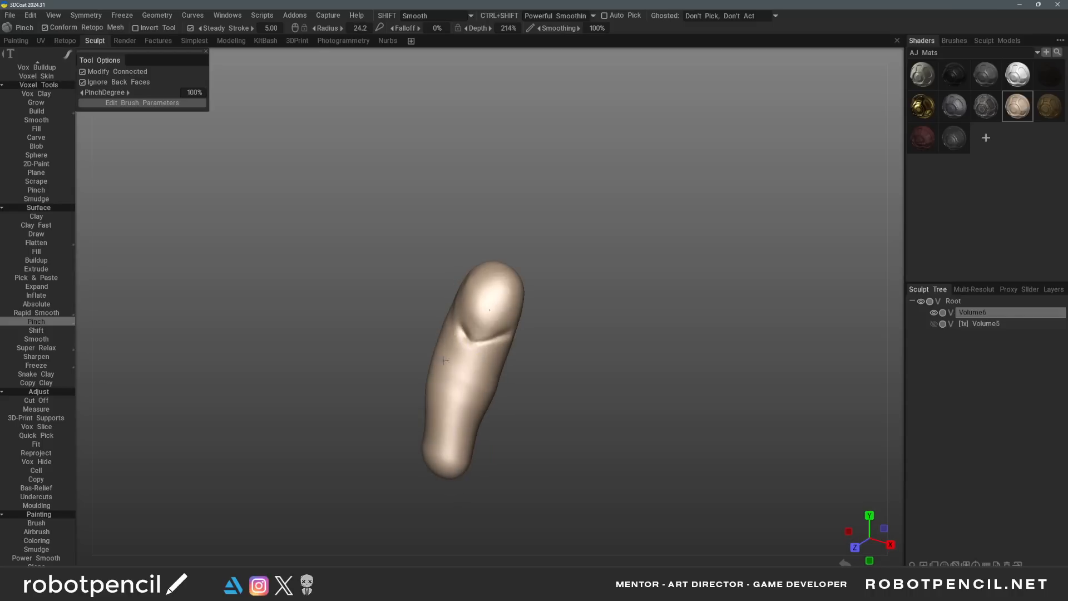
pyautogui.keyDown('alt'); pyautogui.moveTo(445, 361); pyautogui.dragTo(469, 374); pyautogui.keyUp('alt')
# Sculpt broad diagonal folds around the middle and lower neck with the Clay brush, enlarging its radius to 112
pyautogui.press('c')
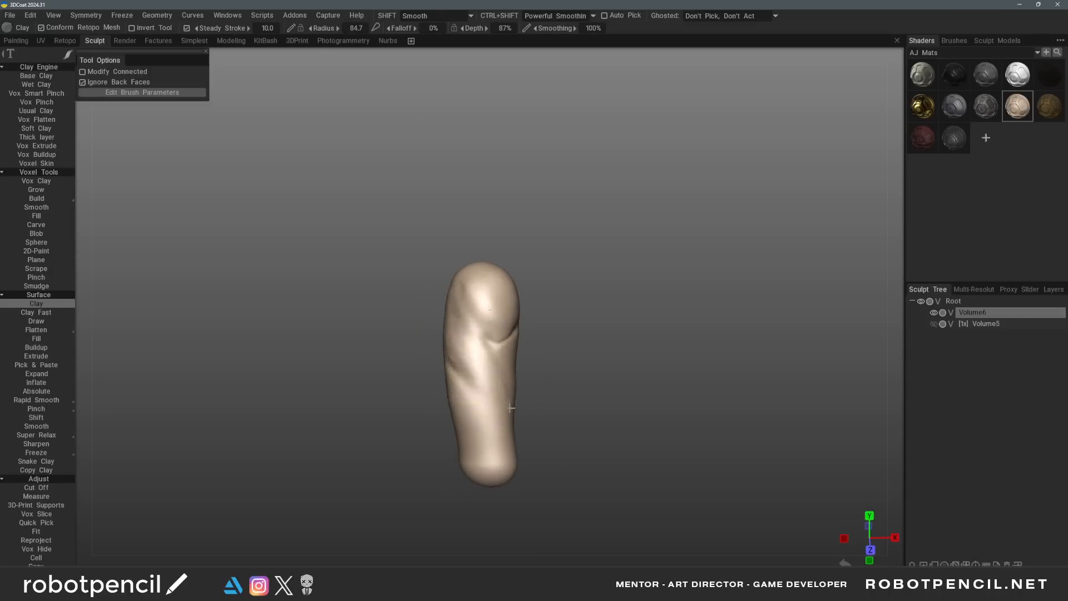
pyautogui.moveTo(511, 408)
pyautogui.keyDown('alt'); pyautogui.mouseDown()
pyautogui.moveTo(504, 396)
pyautogui.moveTo(498, 418)
pyautogui.mouseUp(); pyautogui.keyUp('alt')
pyautogui.moveTo(491, 426); pyautogui.dragTo(462, 433)
pyautogui.moveTo(453, 444); pyautogui.dragTo(445, 454)
pyautogui.moveTo(468, 418); pyautogui.dragTo(477, 398)
pyautogui.moveTo(548, 375)
pyautogui.keyDown('alt'); pyautogui.mouseDown()
pyautogui.moveTo(482, 369)
pyautogui.moveTo(445, 409)
pyautogui.mouseUp(); pyautogui.keyUp('alt')
pyautogui.moveTo(522, 315)
pyautogui.keyDown('alt'); pyautogui.mouseDown()
pyautogui.moveTo(495, 315)
pyautogui.moveTo(503, 334)
pyautogui.moveTo(456, 427)
pyautogui.moveTo(513, 438)
pyautogui.mouseUp(); pyautogui.keyUp('alt')
pyautogui.keyDown('alt'); pyautogui.moveTo(432, 445); pyautogui.dragTo(507, 316); pyautogui.keyUp('alt')
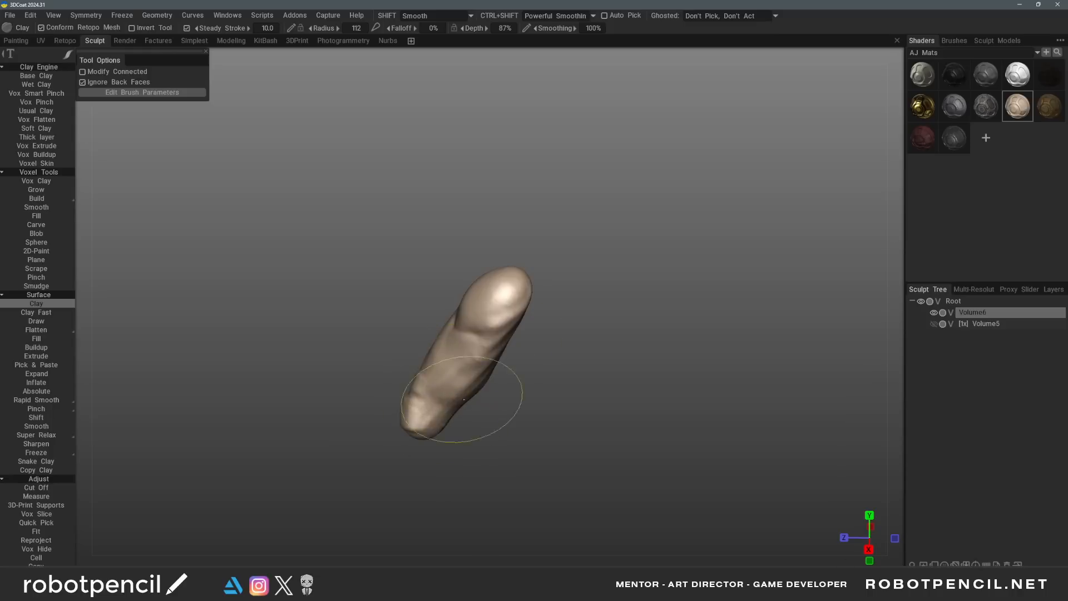
pyautogui.keyDown('alt'); pyautogui.moveTo(464, 399); pyautogui.dragTo(441, 346); pyautogui.keyUp('alt')
pyautogui.keyDown('alt'); pyautogui.moveTo(513, 302); pyautogui.dragTo(559, 409); pyautogui.keyUp('alt')
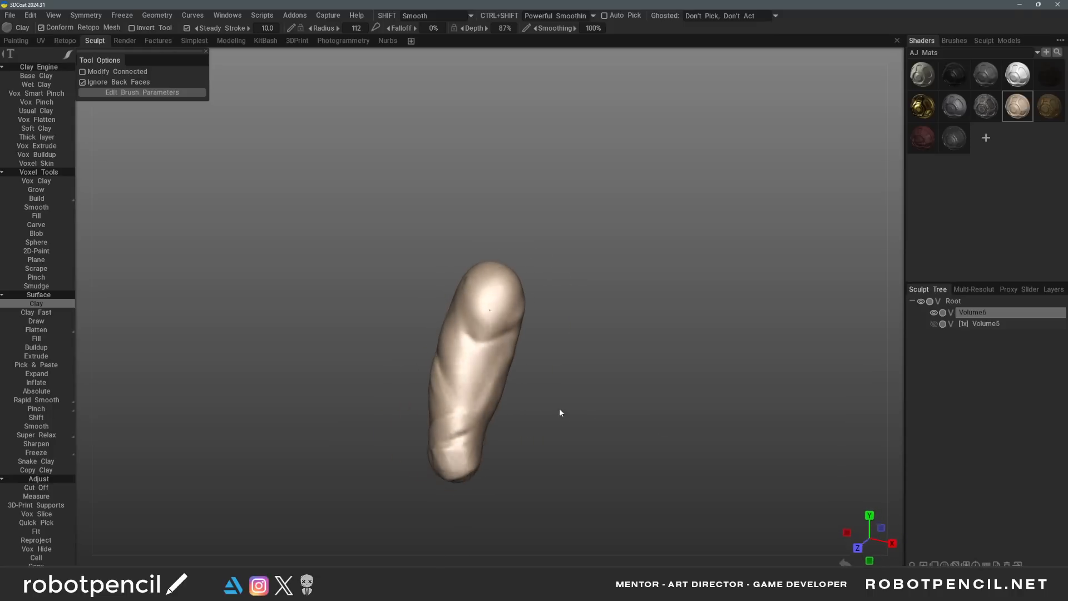
# Sharpen the folds down the front and sides of the neck with Pinch, undoing the last stroke
pyautogui.press('p')
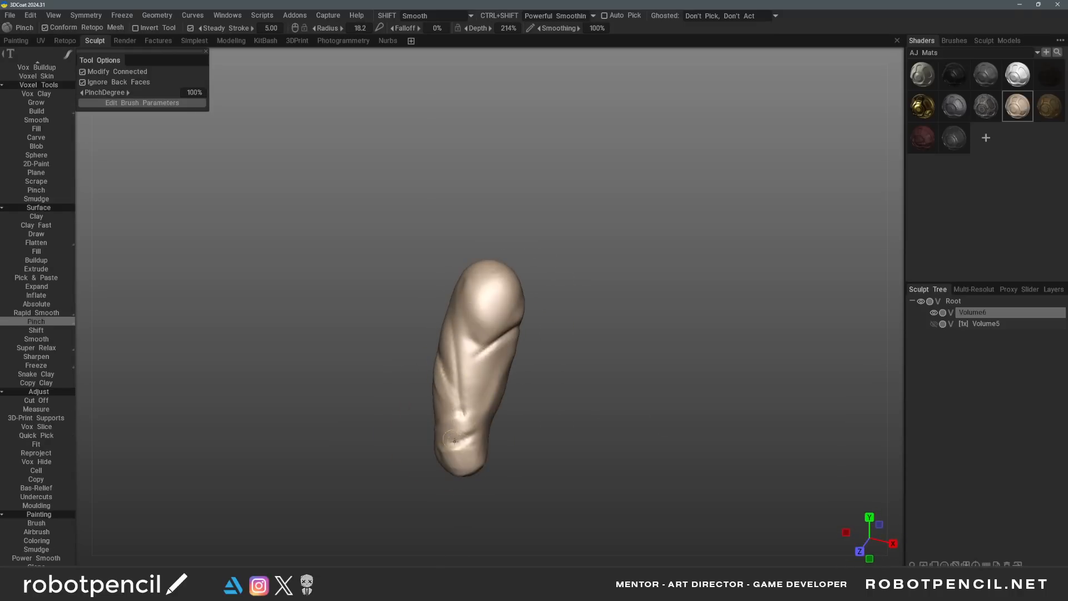
pyautogui.keyDown('alt'); pyautogui.moveTo(453, 441); pyautogui.dragTo(492, 428); pyautogui.keyUp('alt')
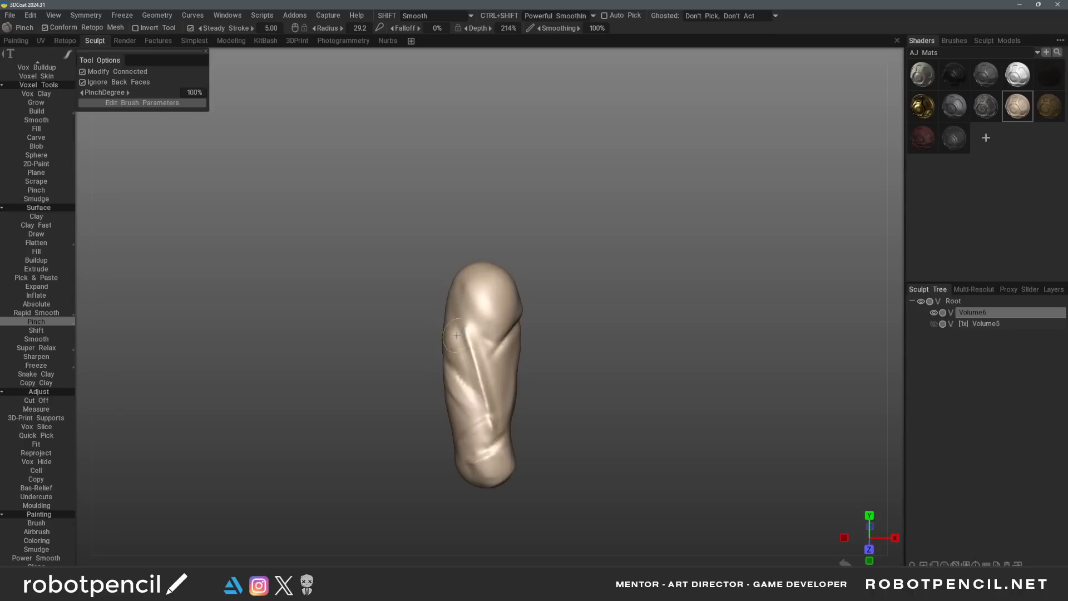
pyautogui.moveTo(456, 335); pyautogui.dragTo(468, 335, button='right')
pyautogui.moveTo(461, 323); pyautogui.dragTo(464, 401)
pyautogui.moveTo(527, 373)
pyautogui.keyDown('alt'); pyautogui.mouseDown()
pyautogui.moveTo(492, 446)
pyautogui.moveTo(518, 409)
pyautogui.moveTo(505, 404)
pyautogui.moveTo(529, 398)
pyautogui.mouseUp(); pyautogui.keyUp('alt')
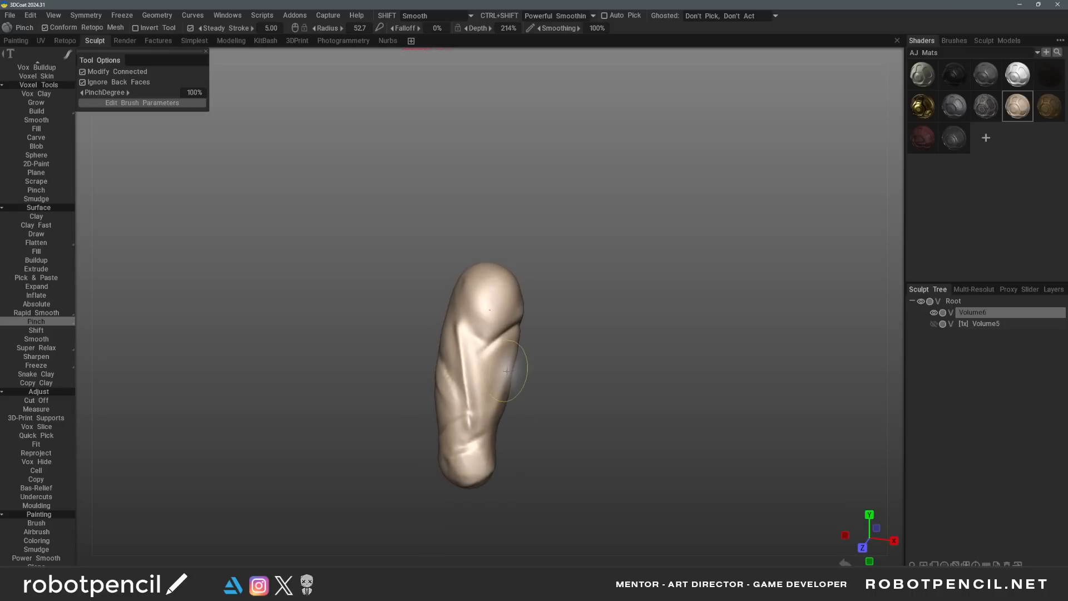
pyautogui.hotkey('ctrl', 'z')
# Flatten the neck folds and the upper mass from several sides at brush radius 74.5
pyautogui.press('f')
pyautogui.moveTo(464, 341); pyautogui.dragTo(465, 403)
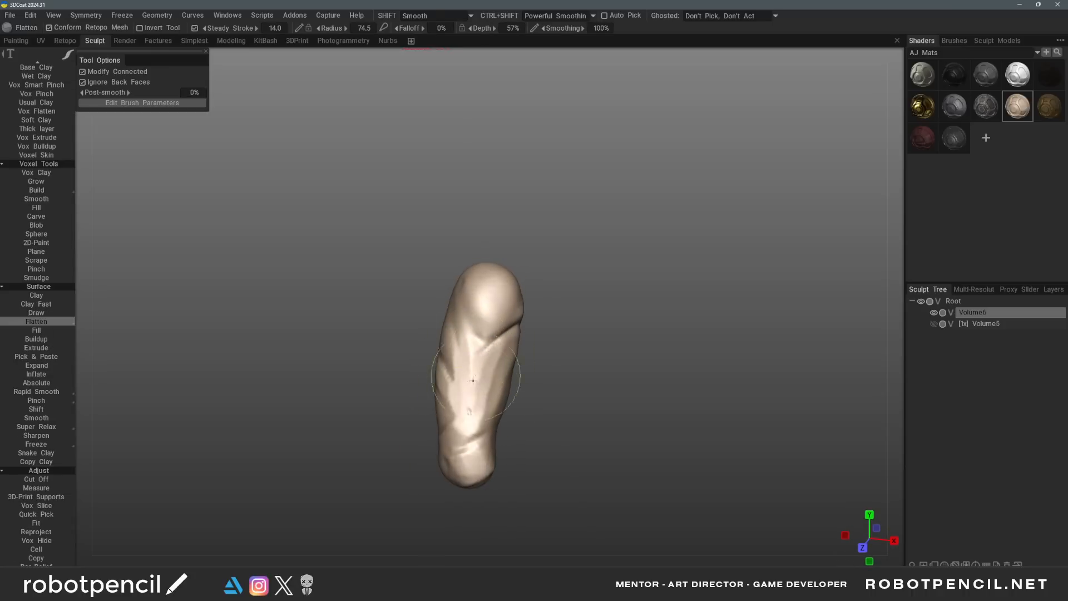
pyautogui.moveTo(466, 339)
pyautogui.keyDown('alt'); pyautogui.mouseDown()
pyautogui.moveTo(491, 373)
pyautogui.moveTo(509, 435)
pyautogui.mouseUp(); pyautogui.keyUp('alt')
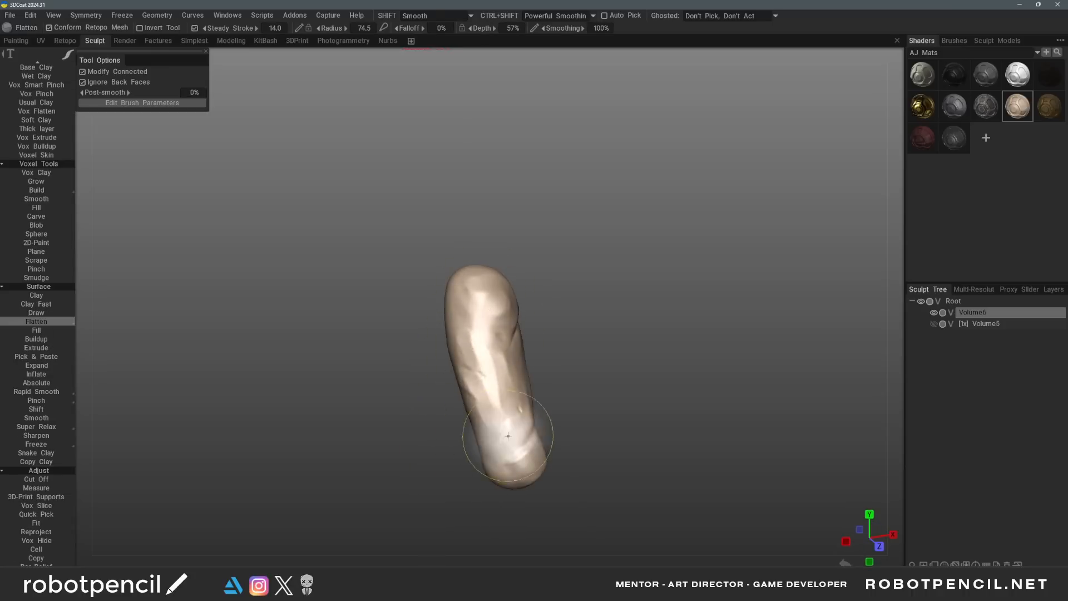
pyautogui.moveTo(525, 384)
pyautogui.keyDown('alt'); pyautogui.mouseDown()
pyautogui.moveTo(495, 357)
pyautogui.moveTo(513, 291)
pyautogui.moveTo(585, 353)
pyautogui.moveTo(446, 306)
pyautogui.mouseUp(); pyautogui.keyUp('alt')
pyautogui.moveTo(474, 387)
pyautogui.keyDown('alt'); pyautogui.mouseDown()
pyautogui.moveTo(627, 348)
pyautogui.moveTo(498, 327)
pyautogui.moveTo(505, 309)
pyautogui.moveTo(513, 350)
pyautogui.mouseUp(); pyautogui.keyUp('alt')
# Add clay on the back of the neck and adjust the form's outline with Move at radius 98.4
pyautogui.press('1')
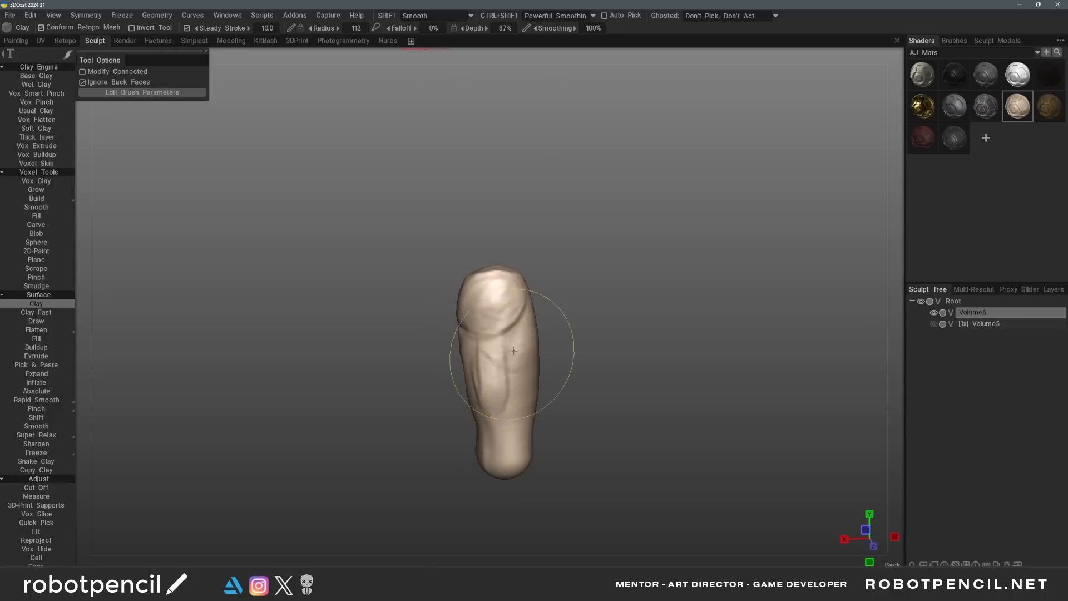
pyautogui.moveTo(493, 413)
pyautogui.mouseDown()
pyautogui.moveTo(507, 437)
pyautogui.moveTo(506, 371)
pyautogui.moveTo(492, 378)
pyautogui.moveTo(486, 426)
pyautogui.moveTo(498, 400)
pyautogui.moveTo(552, 376)
pyautogui.moveTo(508, 374)
pyautogui.mouseUp()
pyautogui.press('2')
pyautogui.press('3')
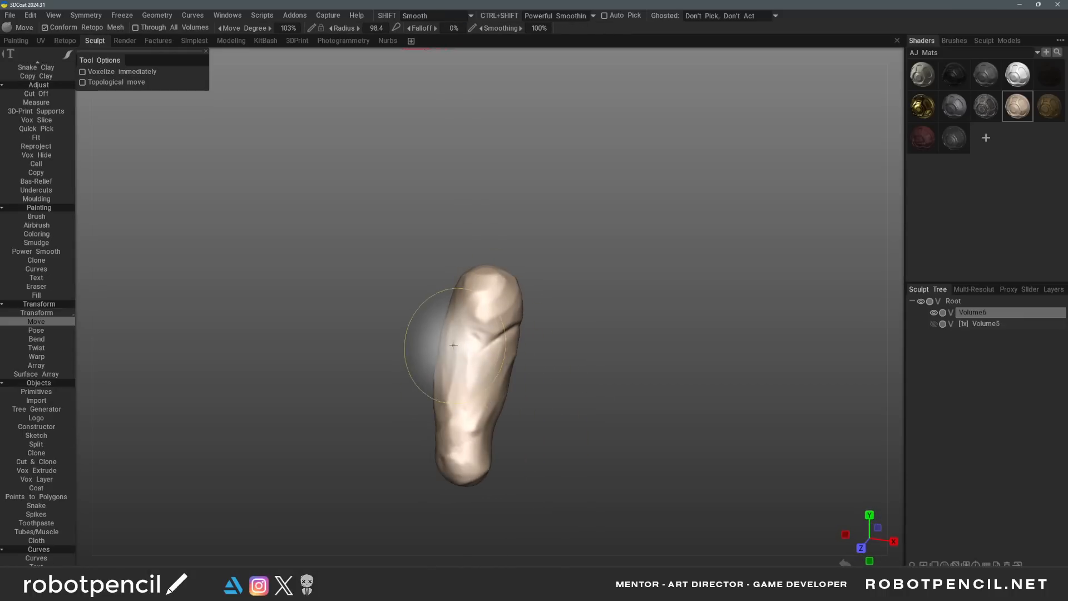
pyautogui.moveTo(447, 345); pyautogui.dragTo(438, 333)
pyautogui.moveTo(440, 368)
pyautogui.mouseDown()
pyautogui.moveTo(432, 353)
pyautogui.moveTo(443, 408)
pyautogui.moveTo(470, 374)
pyautogui.mouseUp()
# Try raised strokes on the side of the form with Draw at 300% depth and radius 37.6
pyautogui.press('1')
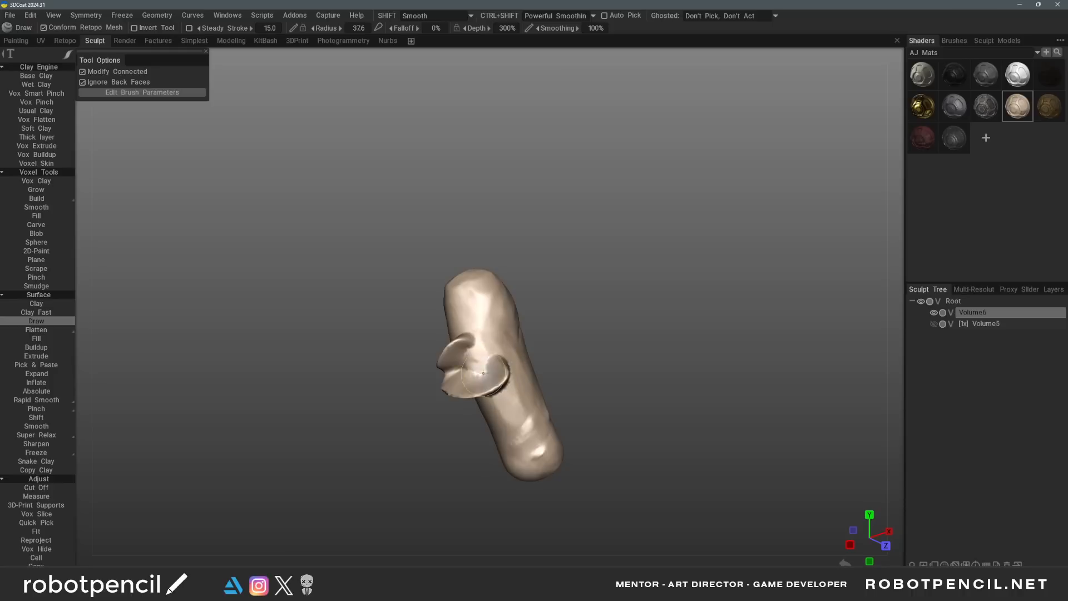
pyautogui.hotkey('ctrl', 'z')
pyautogui.hotkey('ctrl', 'z')
# Give Draw a hard-edged solid round brush alpha and lower its depth to 26%, testing strokes on the side
pyautogui.click(982, 41)
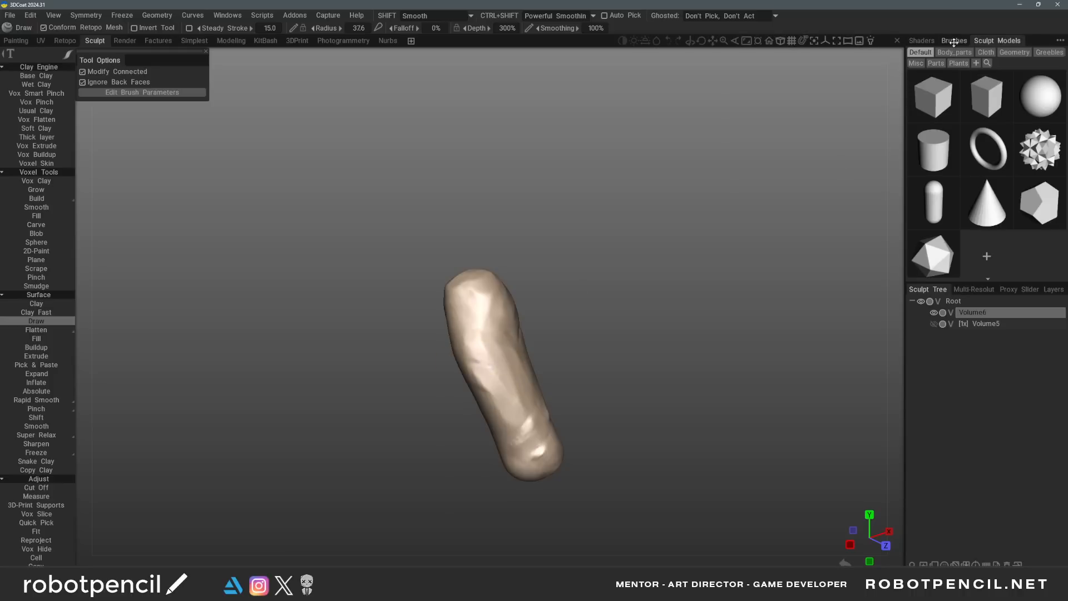
pyautogui.click(954, 41)
pyautogui.click(993, 70)
pyautogui.moveTo(548, 358); pyautogui.dragTo(612, 356)
pyautogui.moveTo(529, 337); pyautogui.dragTo(512, 363)
pyautogui.hotkey('ctrl', 'z')
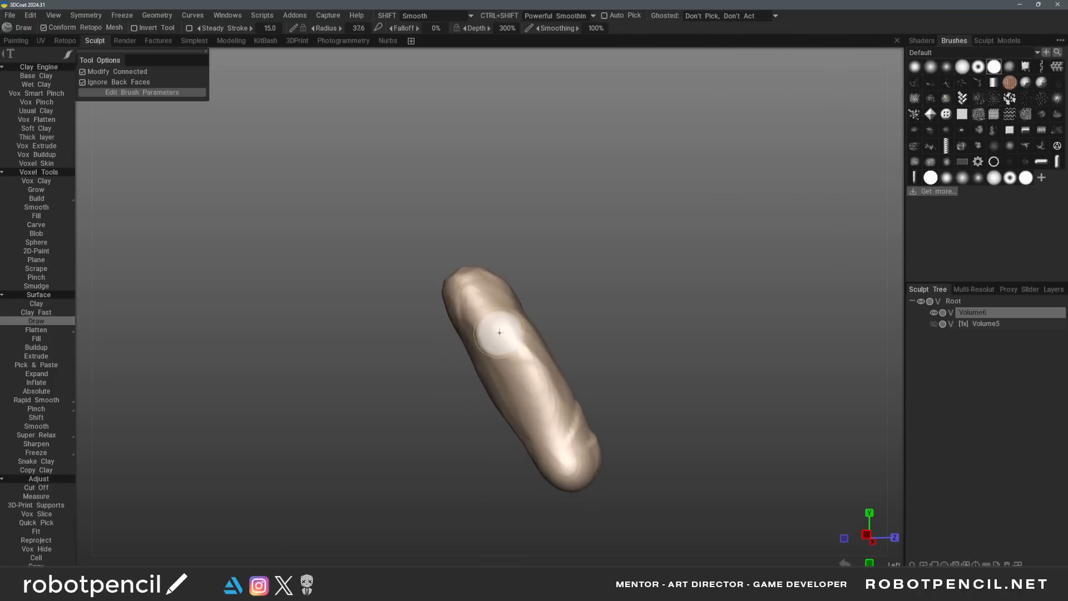
pyautogui.moveTo(515, 358); pyautogui.dragTo(519, 381, button='right')
pyautogui.moveTo(495, 331); pyautogui.dragTo(509, 371, button='right')
pyautogui.moveTo(512, 316); pyautogui.dragTo(507, 343)
pyautogui.hotkey('ctrl', 'z')
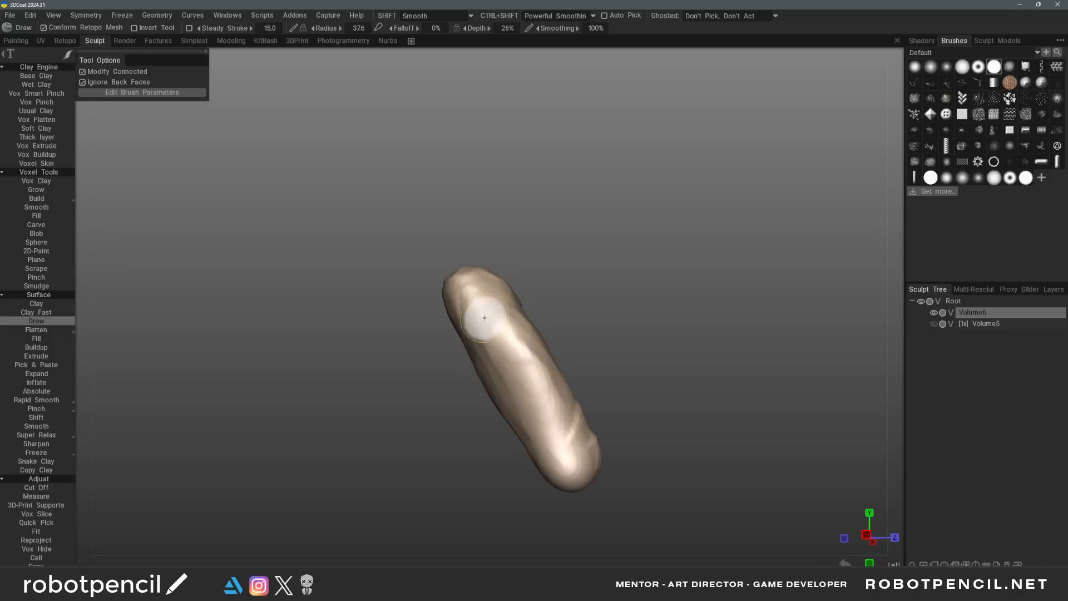
# Draw a raised disc on the side of the head at brush radius 56.4 and flatten its face
pyautogui.moveTo(482, 312); pyautogui.dragTo(493, 313, button='right')
pyautogui.moveTo(487, 316)
pyautogui.mouseDown()
pyautogui.moveTo(489, 332)
pyautogui.moveTo(494, 318)
pyautogui.moveTo(519, 352)
pyautogui.moveTo(493, 338)
pyautogui.moveTo(508, 350)
pyautogui.mouseUp()
pyautogui.press('f')
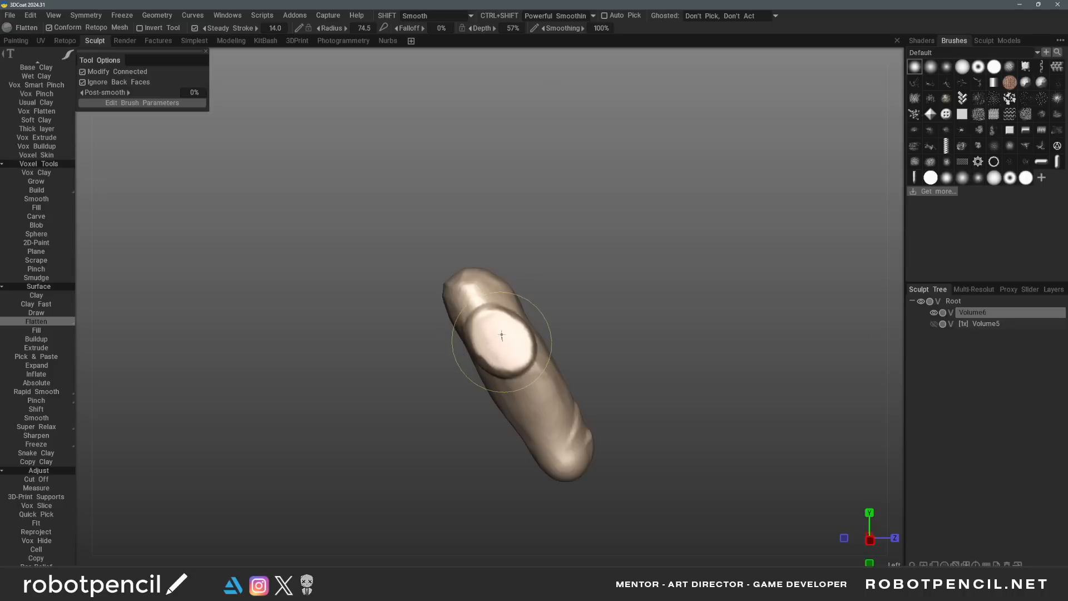
pyautogui.moveTo(594, 367)
pyautogui.keyDown('alt'); pyautogui.mouseDown()
pyautogui.moveTo(485, 400)
pyautogui.moveTo(586, 374)
pyautogui.mouseUp(); pyautogui.keyUp('alt')
# Draw layered horizontal wrinkles around the neck from all sides with a Draw radius of 25.9
pyautogui.press('d')
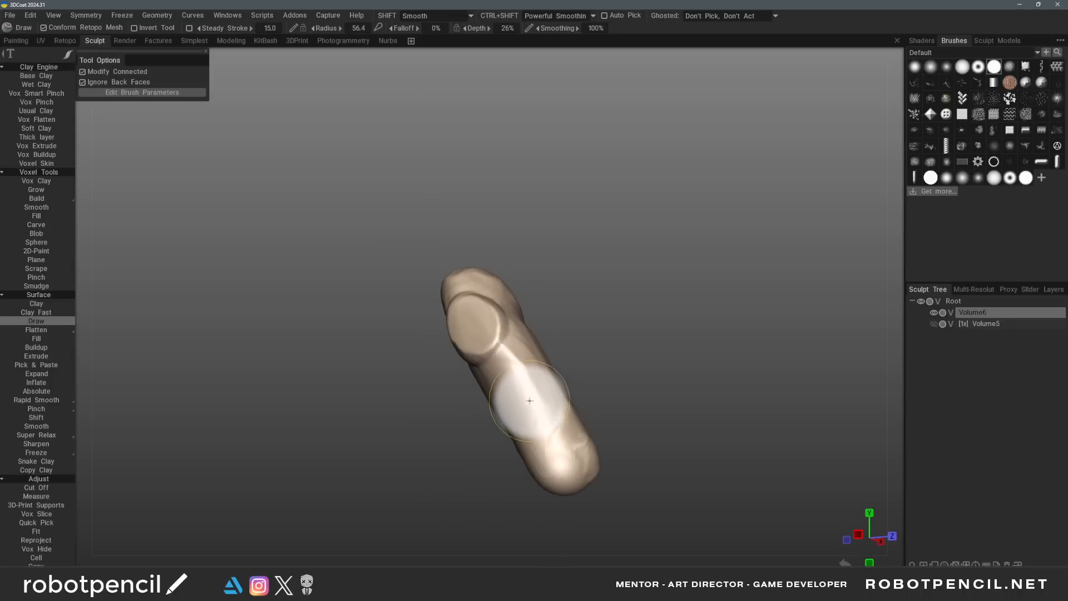
pyautogui.keyDown('alt'); pyautogui.moveTo(608, 381); pyautogui.dragTo(517, 425); pyautogui.keyUp('alt')
pyautogui.press('[')
pyautogui.press('[')
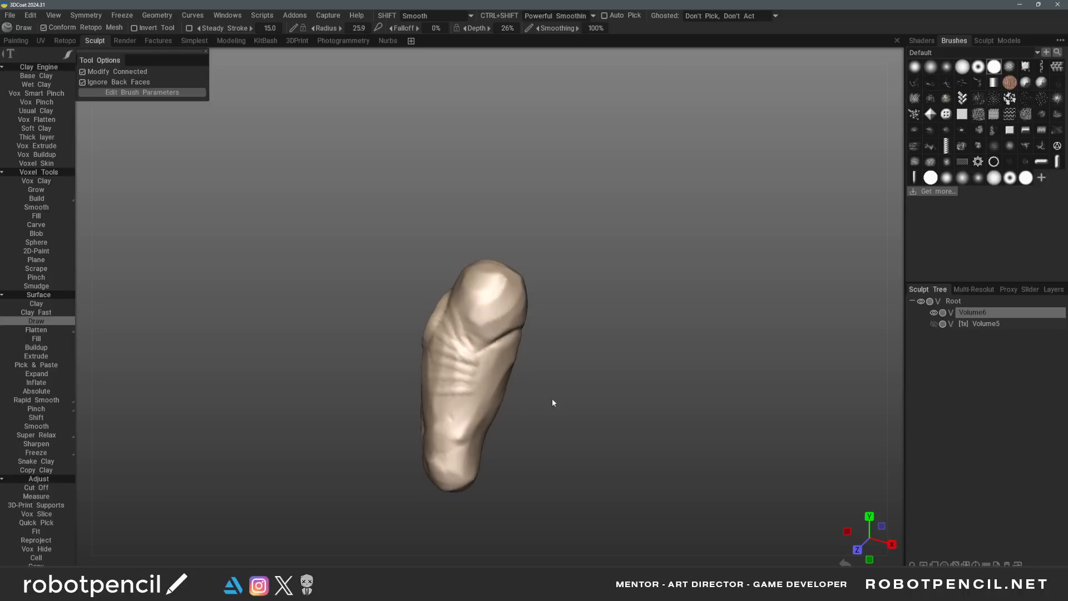
pyautogui.moveTo(552, 401)
pyautogui.keyDown('alt'); pyautogui.mouseDown()
pyautogui.moveTo(596, 432)
pyautogui.moveTo(639, 386)
pyautogui.moveTo(517, 426)
pyautogui.mouseUp(); pyautogui.keyUp('alt')
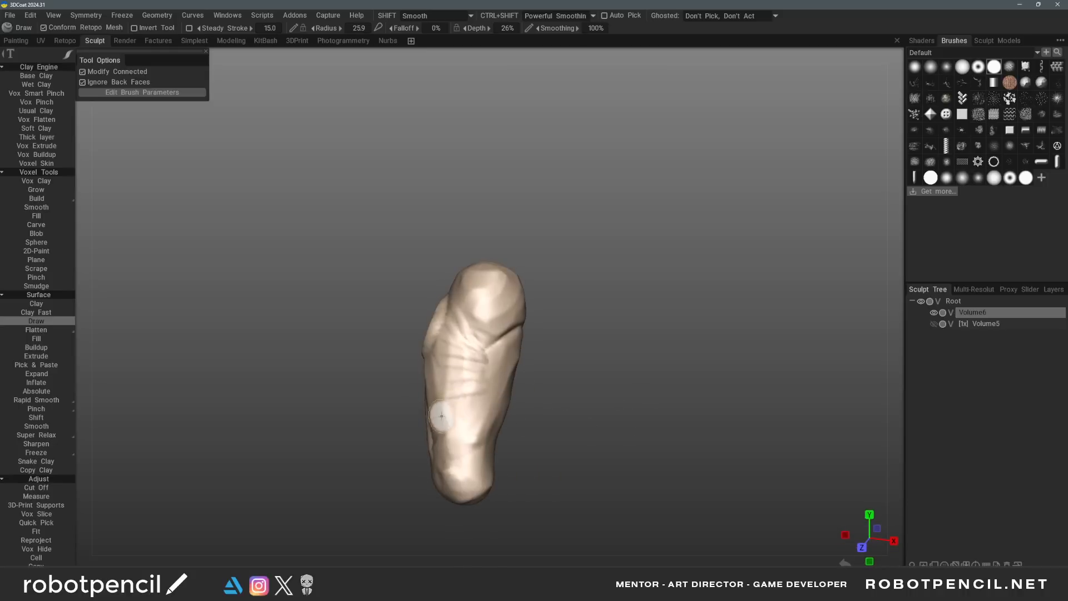
pyautogui.keyDown('alt'); pyautogui.moveTo(473, 456); pyautogui.dragTo(480, 354); pyautogui.keyUp('alt')
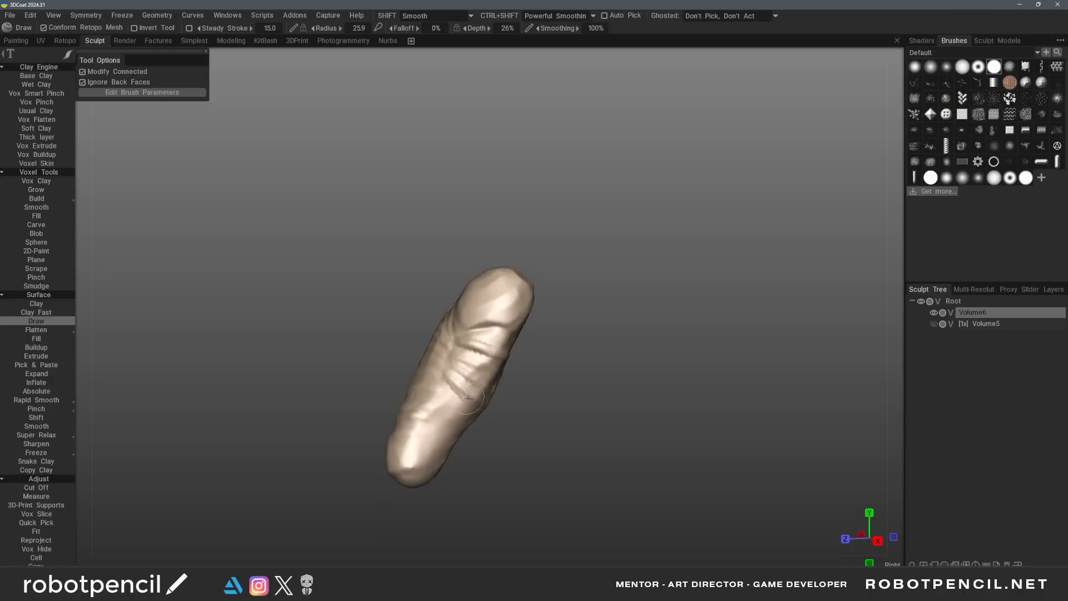
pyautogui.moveTo(520, 426)
pyautogui.keyDown('alt'); pyautogui.mouseDown()
pyautogui.moveTo(612, 439)
pyautogui.moveTo(520, 420)
pyautogui.mouseUp(); pyautogui.keyUp('alt')
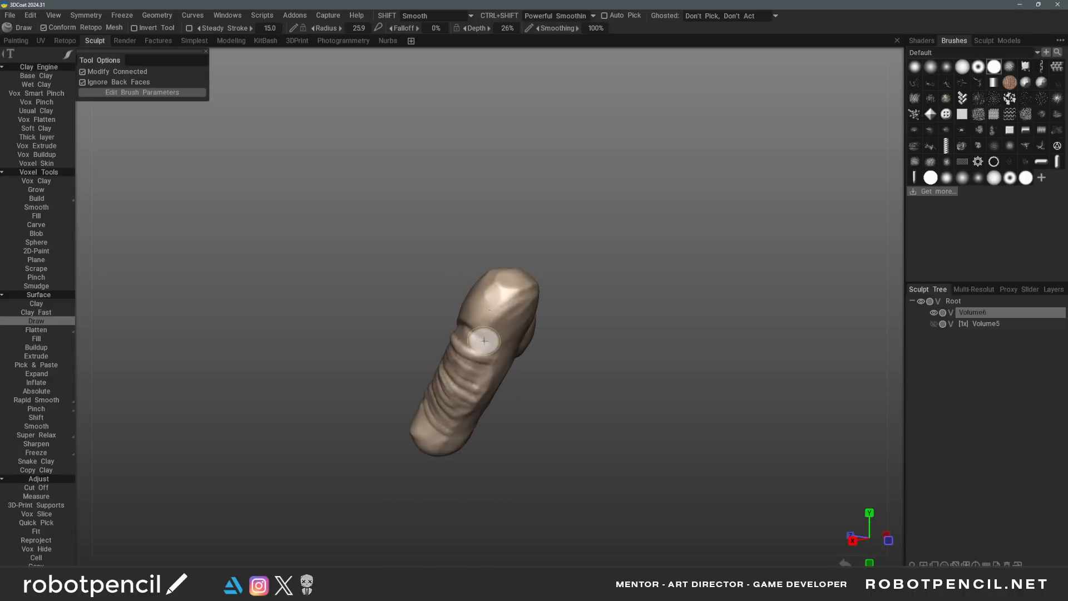
# Enlarge the Draw brush to radius 109 and build up a raised rounded face on the front of the head
pyautogui.press(']')
pyautogui.press(']')
pyautogui.press(']')
pyautogui.moveTo(512, 312)
pyautogui.mouseDown()
pyautogui.moveTo(491, 318)
pyautogui.moveTo(517, 327)
pyautogui.mouseUp()
pyautogui.keyDown('alt'); pyautogui.moveTo(600, 351); pyautogui.dragTo(682, 379); pyautogui.keyUp('alt')
pyautogui.press(']')
pyautogui.press(']')
pyautogui.press(']')
pyautogui.press(']')
pyautogui.moveTo(501, 304)
pyautogui.mouseDown()
pyautogui.moveTo(495, 312)
pyautogui.moveTo(595, 339)
pyautogui.mouseUp()
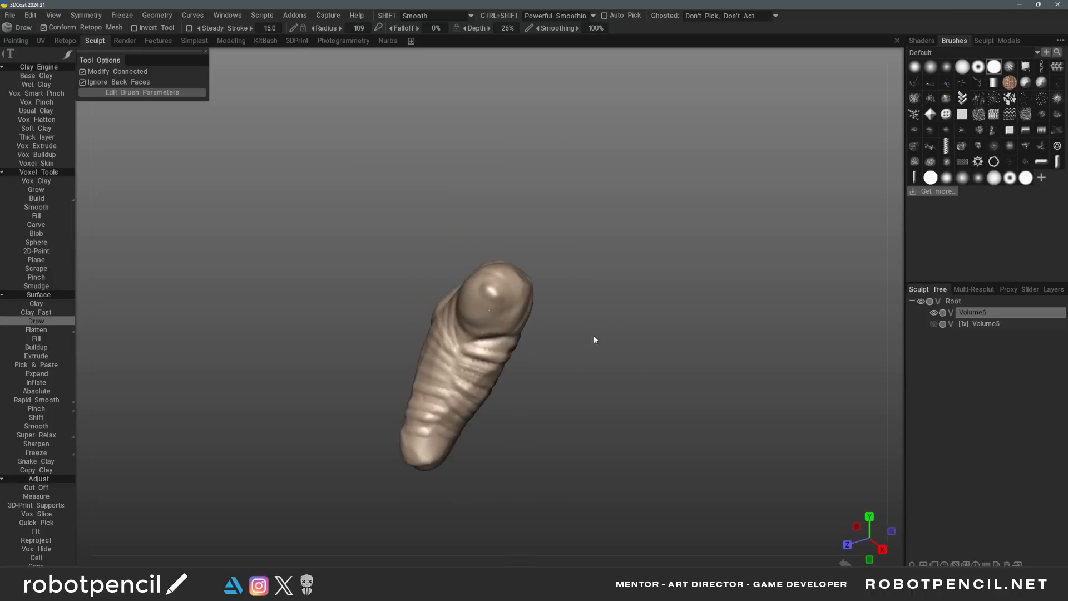
# Enlarge the Flatten brush to radius 115 and flatten the front of the head and the bottom end of the neck
pyautogui.moveTo(500, 298)
pyautogui.mouseDown()
pyautogui.moveTo(484, 310)
pyautogui.moveTo(465, 284)
pyautogui.moveTo(520, 306)
pyautogui.moveTo(494, 289)
pyautogui.moveTo(476, 311)
pyautogui.moveTo(501, 299)
pyautogui.moveTo(684, 372)
pyautogui.mouseUp()
pyautogui.press('f')
pyautogui.press(']')
pyautogui.press(']')
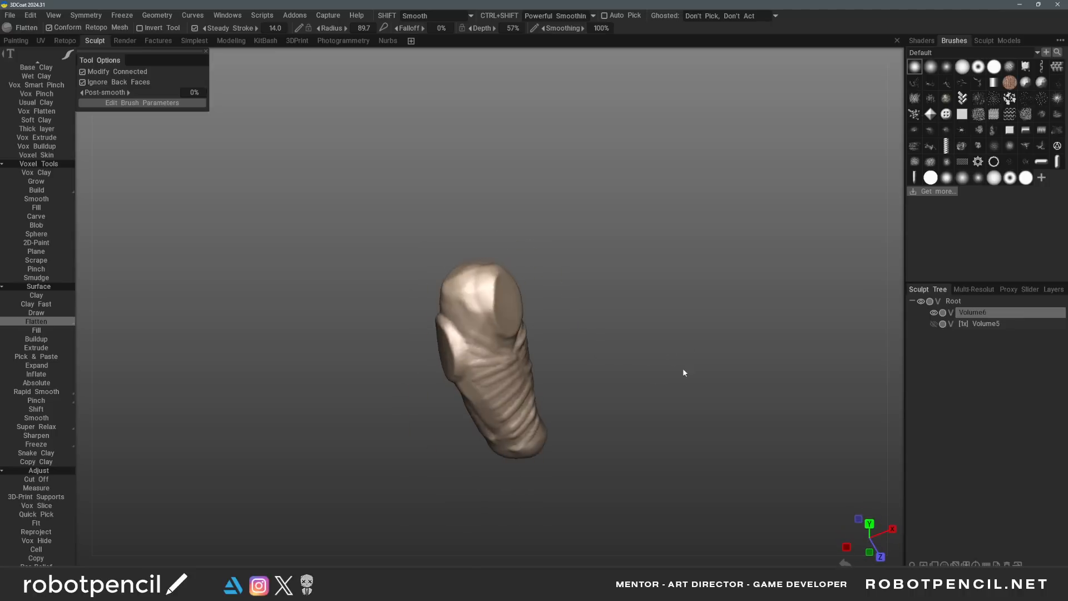
pyautogui.moveTo(472, 305)
pyautogui.keyDown('alt'); pyautogui.mouseDown()
pyautogui.moveTo(519, 298)
pyautogui.moveTo(580, 331)
pyautogui.moveTo(589, 370)
pyautogui.moveTo(587, 358)
pyautogui.moveTo(462, 395)
pyautogui.mouseUp(); pyautogui.keyUp('alt')
pyautogui.moveTo(458, 371); pyautogui.dragTo(470, 372, button='right')
pyautogui.moveTo(459, 374); pyautogui.dragTo(460, 368)
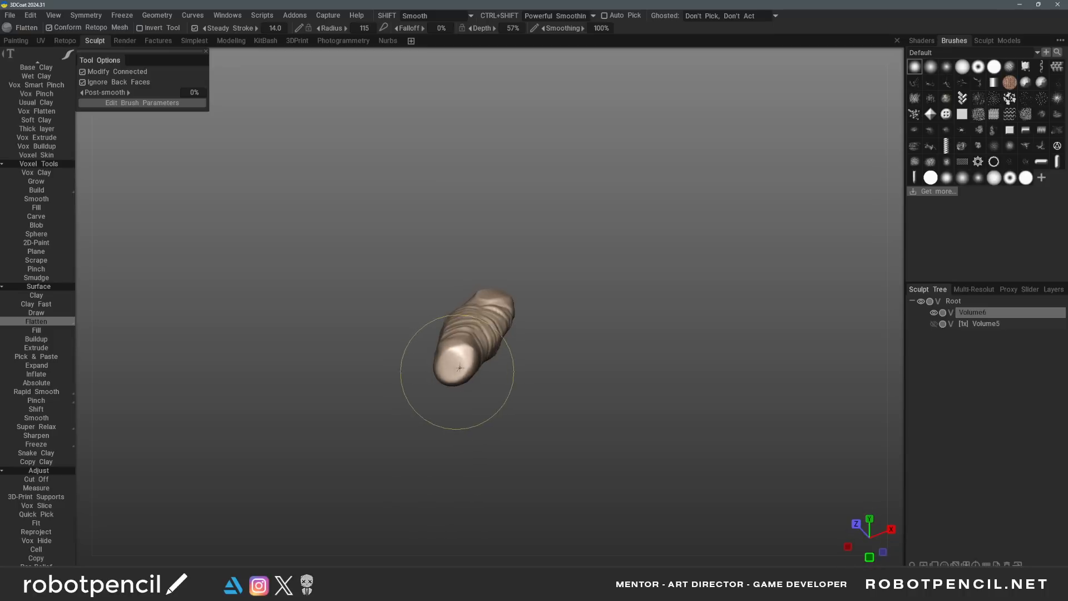
# Show the mask volume again and flatten the wrinkles along the neck beneath it
pyautogui.keyDown('alt'); pyautogui.moveTo(557, 370); pyautogui.dragTo(612, 423); pyautogui.keyUp('alt')
pyautogui.click(934, 323)
pyautogui.moveTo(700, 394)
pyautogui.keyDown('alt'); pyautogui.mouseDown()
pyautogui.moveTo(546, 398)
pyautogui.moveTo(478, 354)
pyautogui.moveTo(456, 370)
pyautogui.mouseUp(); pyautogui.keyUp('alt')
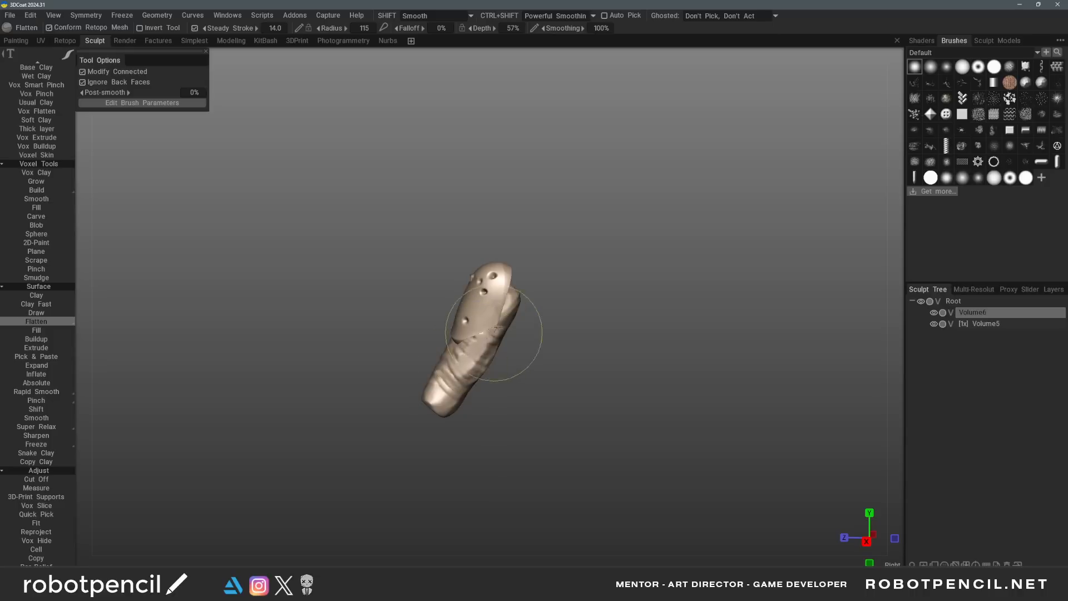
pyautogui.moveTo(498, 328); pyautogui.dragTo(450, 389)
pyautogui.keyDown('alt'); pyautogui.moveTo(556, 401); pyautogui.dragTo(705, 396); pyautogui.keyUp('alt')
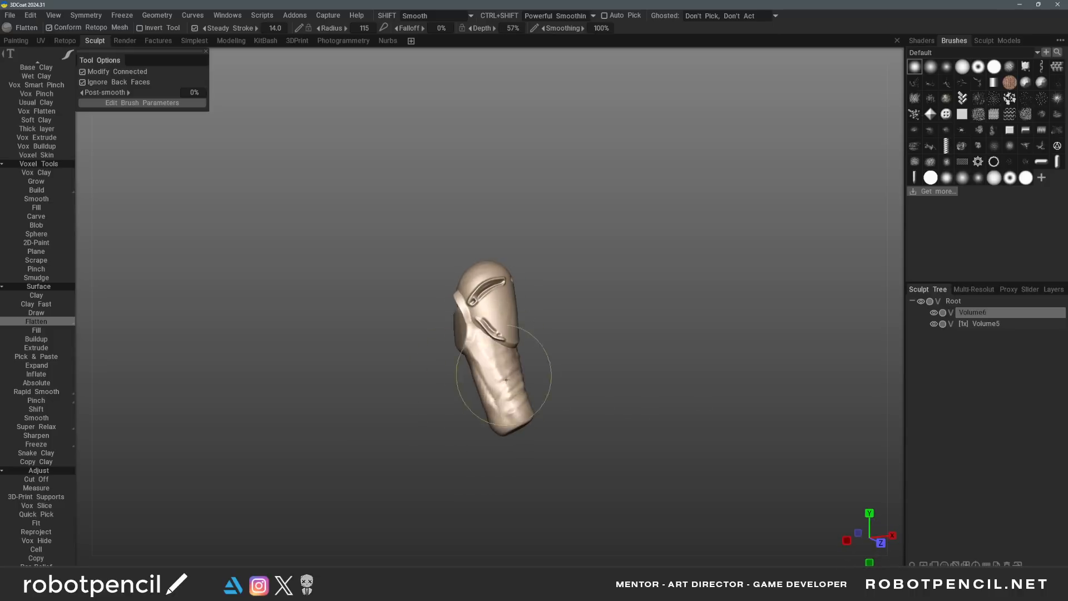
pyautogui.keyDown('alt'); pyautogui.moveTo(508, 342); pyautogui.dragTo(485, 393); pyautogui.keyUp('alt')
pyautogui.moveTo(488, 339)
pyautogui.keyDown('alt'); pyautogui.mouseDown()
pyautogui.moveTo(534, 367)
pyautogui.moveTo(541, 353)
pyautogui.moveTo(455, 346)
pyautogui.moveTo(460, 385)
pyautogui.moveTo(659, 405)
pyautogui.moveTo(507, 372)
pyautogui.moveTo(506, 418)
pyautogui.moveTo(528, 445)
pyautogui.moveTo(535, 391)
pyautogui.moveTo(562, 430)
pyautogui.moveTo(615, 420)
pyautogui.moveTo(552, 379)
pyautogui.mouseUp(); pyautogui.keyUp('alt')
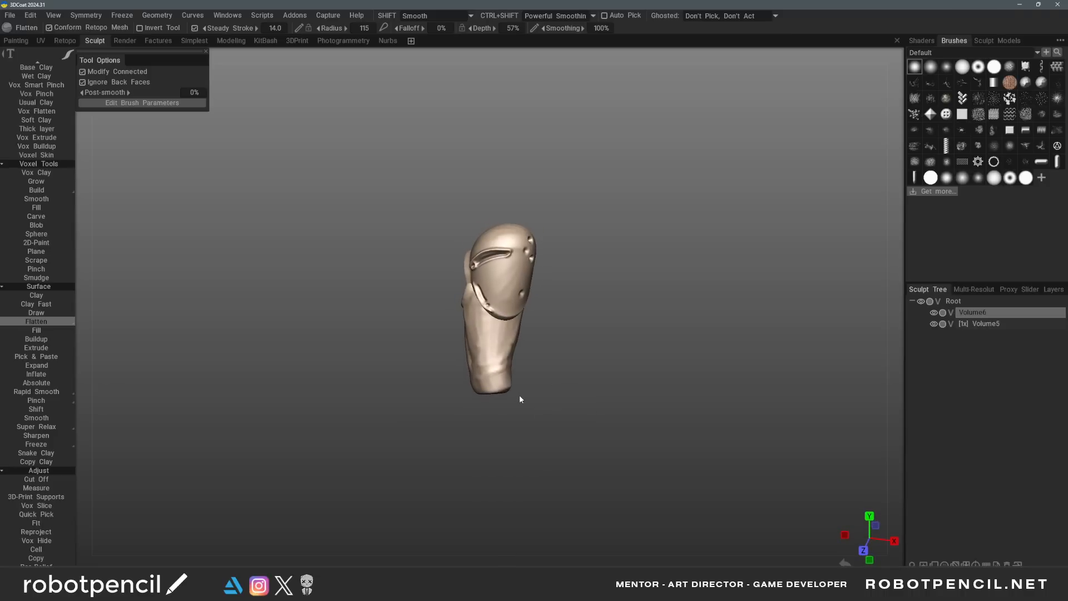
# Add a new volume, draw a sphere of brush radius 110 at the base of the neck, and apply the beige shader
pyautogui.press('Insert')
pyautogui.press('s')
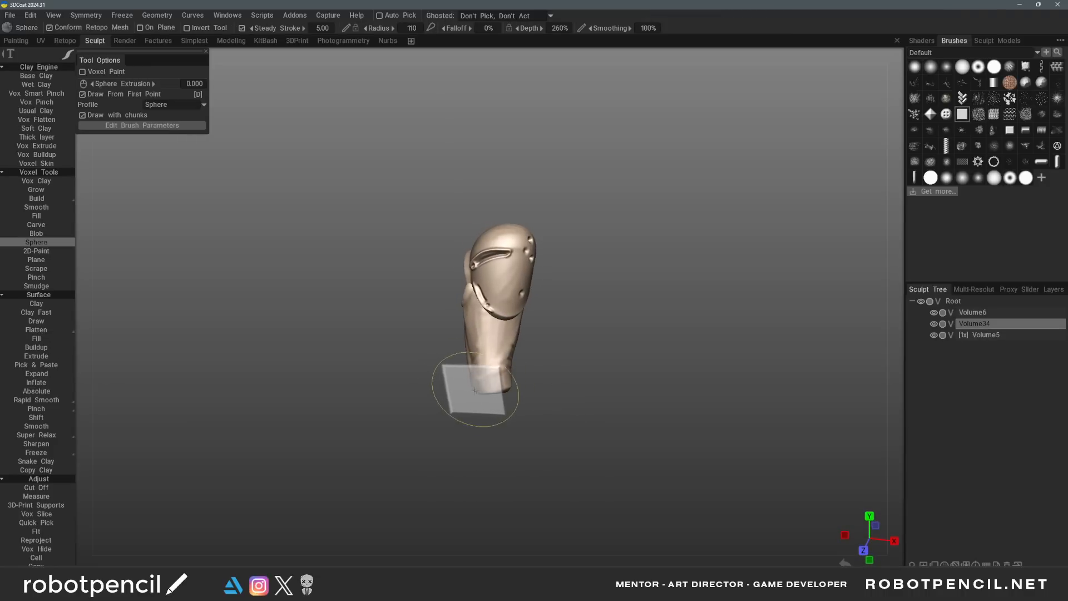
pyautogui.moveTo(474, 392)
pyautogui.mouseDown()
pyautogui.moveTo(493, 399)
pyautogui.moveTo(485, 381)
pyautogui.mouseUp()
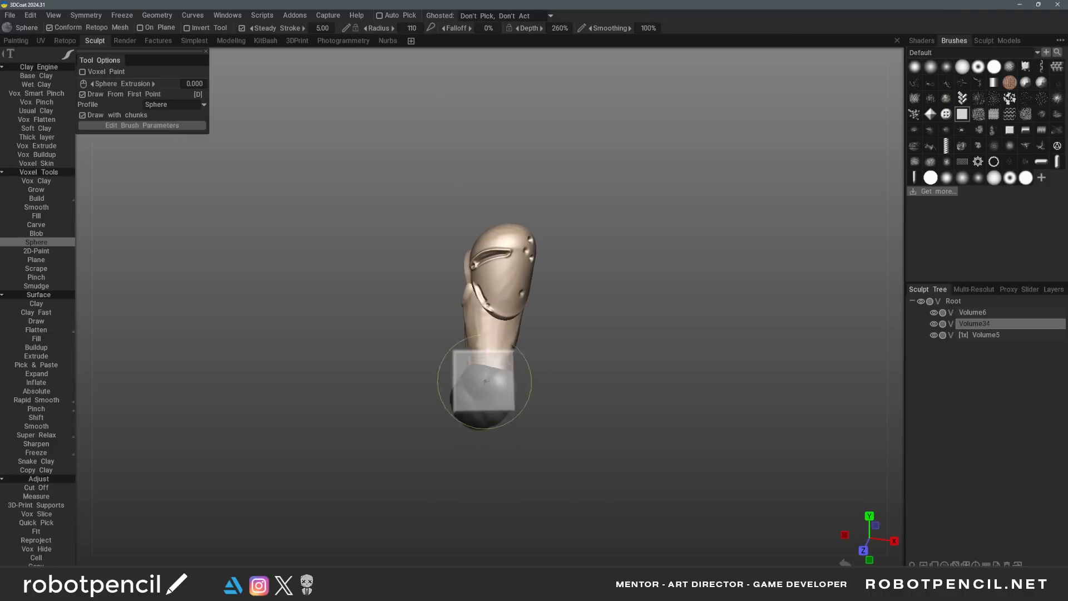
pyautogui.click(926, 41)
pyautogui.click(994, 41)
pyautogui.click(928, 40)
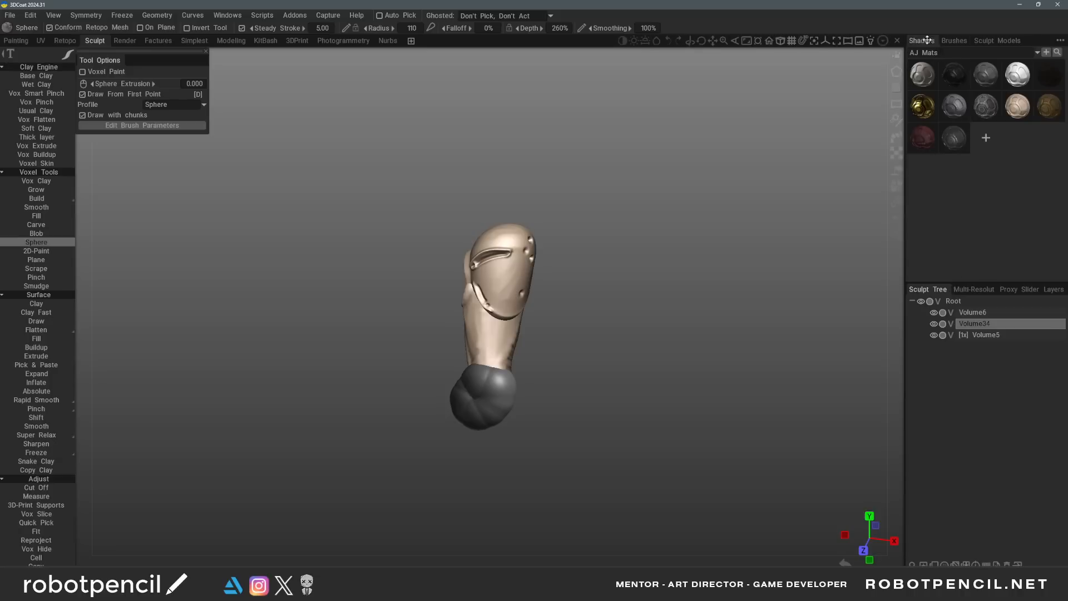
pyautogui.click(1021, 104)
# Reshape the new sphere with Move and Flatten so its outer side becomes a broad flat face beside the neck base
pyautogui.press('m')
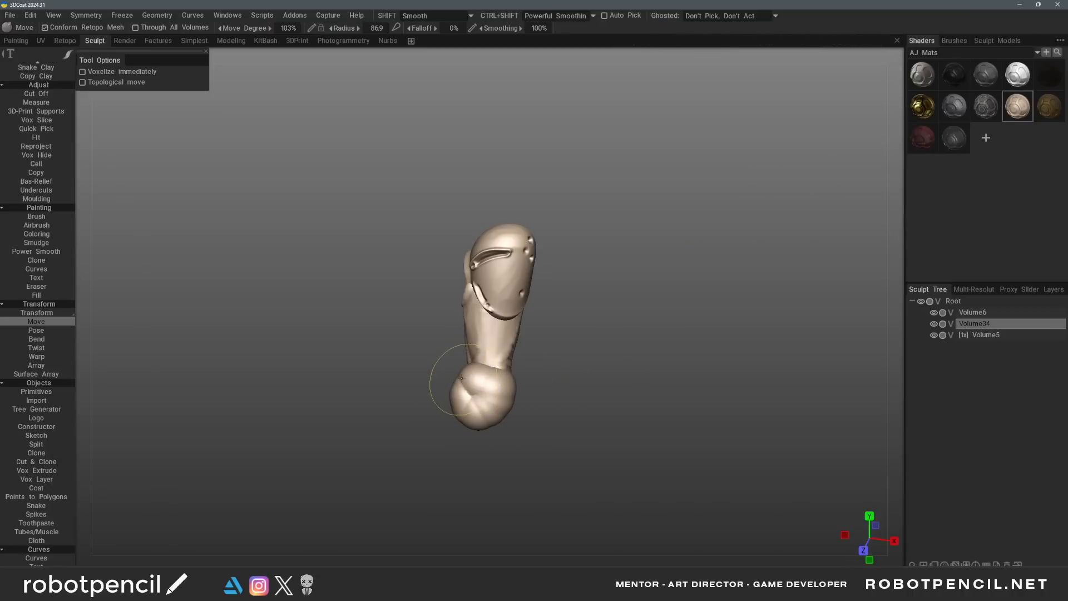
pyautogui.moveTo(459, 396)
pyautogui.mouseDown()
pyautogui.moveTo(445, 394)
pyautogui.moveTo(446, 361)
pyautogui.moveTo(451, 388)
pyautogui.moveTo(537, 410)
pyautogui.moveTo(529, 400)
pyautogui.moveTo(489, 408)
pyautogui.moveTo(465, 372)
pyautogui.moveTo(510, 422)
pyautogui.moveTo(555, 381)
pyautogui.moveTo(468, 362)
pyautogui.moveTo(526, 421)
pyautogui.moveTo(579, 429)
pyautogui.moveTo(556, 387)
pyautogui.moveTo(541, 388)
pyautogui.mouseUp()
pyautogui.press('f')
pyautogui.press('m')
pyautogui.moveTo(538, 387); pyautogui.dragTo(520, 390)
pyautogui.keyDown('alt'); pyautogui.moveTo(557, 393); pyautogui.dragTo(635, 384); pyautogui.keyUp('alt')
pyautogui.moveTo(592, 368)
pyautogui.mouseDown()
pyautogui.moveTo(589, 351)
pyautogui.moveTo(526, 389)
pyautogui.moveTo(480, 391)
pyautogui.moveTo(444, 430)
pyautogui.mouseUp()
pyautogui.press('f')
# Trim the outer edges of the flattened sphere into straight facets with Cut Off
pyautogui.press('c')
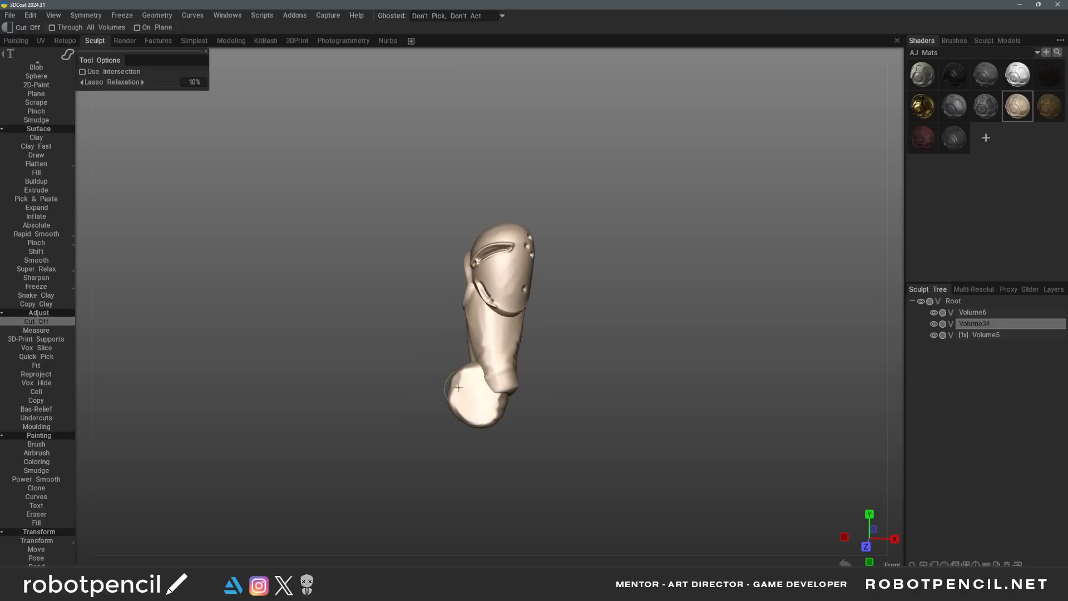
pyautogui.moveTo(525, 334)
pyautogui.keyDown('alt'); pyautogui.mouseDown()
pyautogui.moveTo(505, 415)
pyautogui.moveTo(441, 400)
pyautogui.mouseUp(); pyautogui.keyUp('alt')
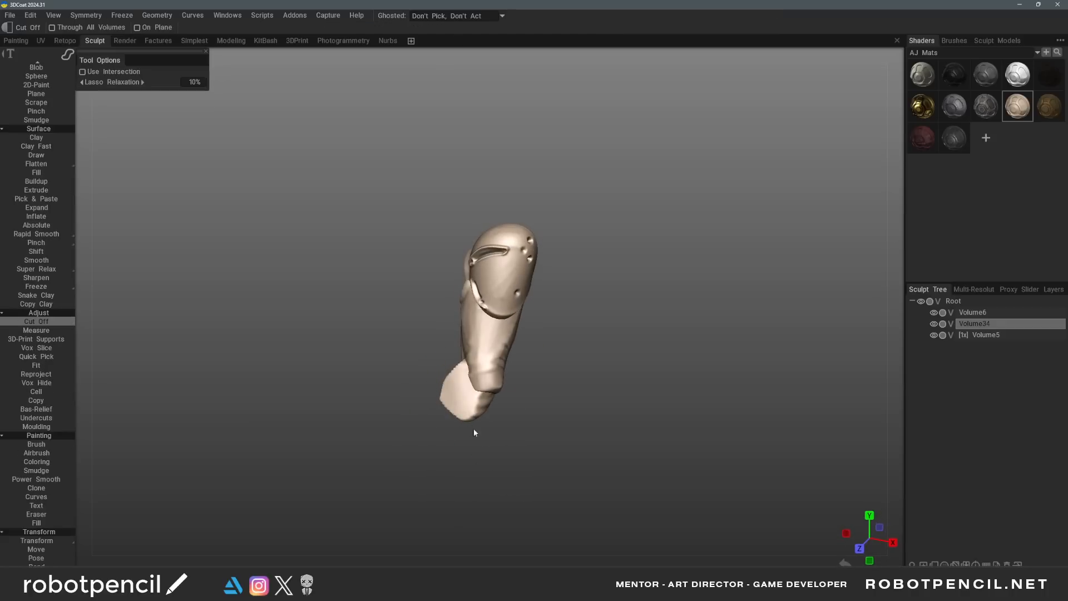
pyautogui.keyDown('alt'); pyautogui.moveTo(474, 432); pyautogui.dragTo(502, 430); pyautogui.keyUp('alt')
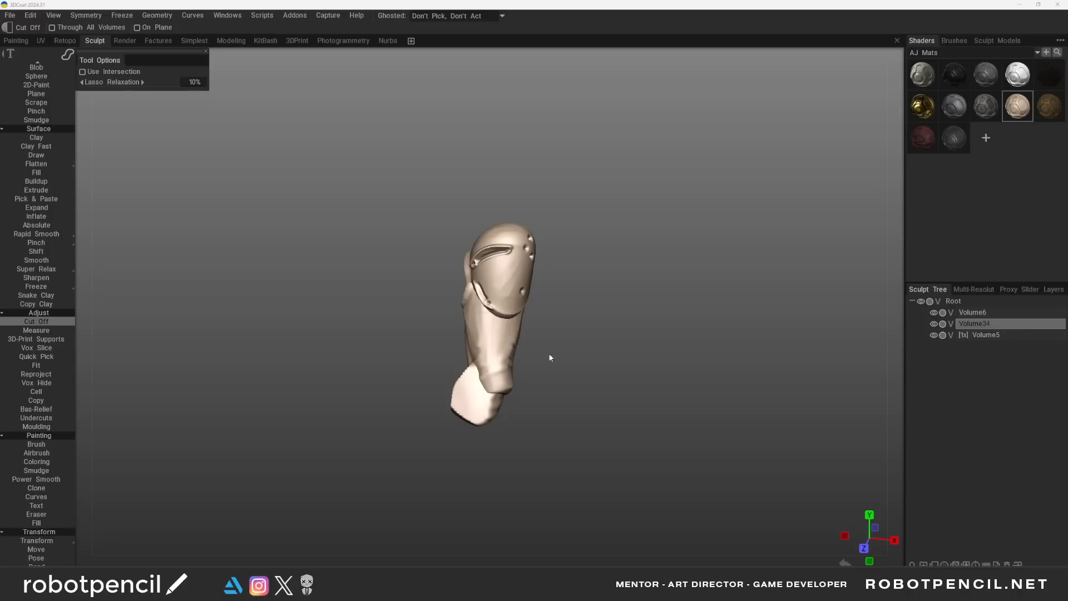
pyautogui.keyDown('alt'); pyautogui.moveTo(549, 358); pyautogui.dragTo(520, 389); pyautogui.keyUp('alt')
# Flatten and move the trimmed piece to fit around the lower end of the neck
pyautogui.press('f')
pyautogui.press('m')
pyautogui.moveTo(501, 408); pyautogui.dragTo(500, 410, button='right')
pyautogui.press(']')
pyautogui.moveTo(498, 415); pyautogui.dragTo(497, 408)
pyautogui.moveTo(493, 421)
pyautogui.mouseDown()
pyautogui.moveTo(488, 396)
pyautogui.moveTo(424, 370)
pyautogui.moveTo(596, 386)
pyautogui.moveTo(511, 369)
pyautogui.moveTo(537, 379)
pyautogui.moveTo(548, 407)
pyautogui.moveTo(523, 398)
pyautogui.moveTo(543, 388)
pyautogui.moveTo(496, 382)
pyautogui.moveTo(550, 401)
pyautogui.moveTo(516, 407)
pyautogui.moveTo(473, 377)
pyautogui.moveTo(516, 423)
pyautogui.mouseUp()
pyautogui.press('[')
# Select the neck volume and extend a long rounded limb from its base with the Sphere tool at radius 110
pyautogui.press('h')
pyautogui.press('d')
pyautogui.press('s')
pyautogui.moveTo(571, 403)
pyautogui.keyDown('alt'); pyautogui.mouseDown()
pyautogui.moveTo(460, 389)
pyautogui.moveTo(450, 366)
pyautogui.mouseUp(); pyautogui.keyUp('alt')
pyautogui.hotkey('ctrl', 'z')
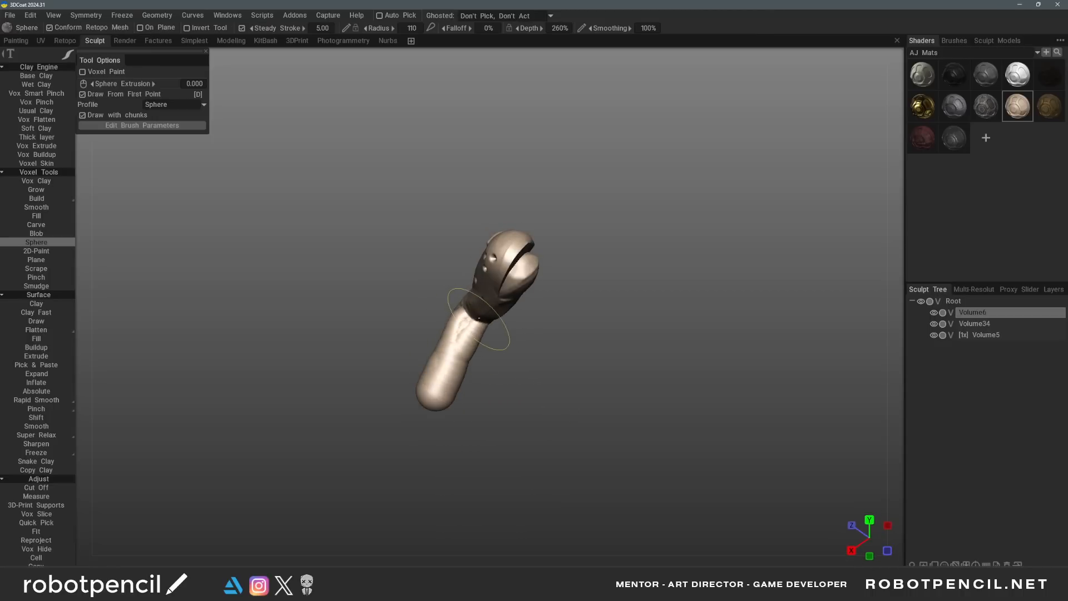
# Adjust the new limb with Move and slice its sides and rounded end into flat planes with Cut Off
pyautogui.moveTo(437, 395)
pyautogui.keyDown('alt'); pyautogui.mouseDown()
pyautogui.moveTo(577, 422)
pyautogui.moveTo(603, 393)
pyautogui.moveTo(589, 370)
pyautogui.moveTo(595, 344)
pyautogui.moveTo(588, 357)
pyautogui.mouseUp(); pyautogui.keyUp('alt')
pyautogui.press('m')
pyautogui.press('c')
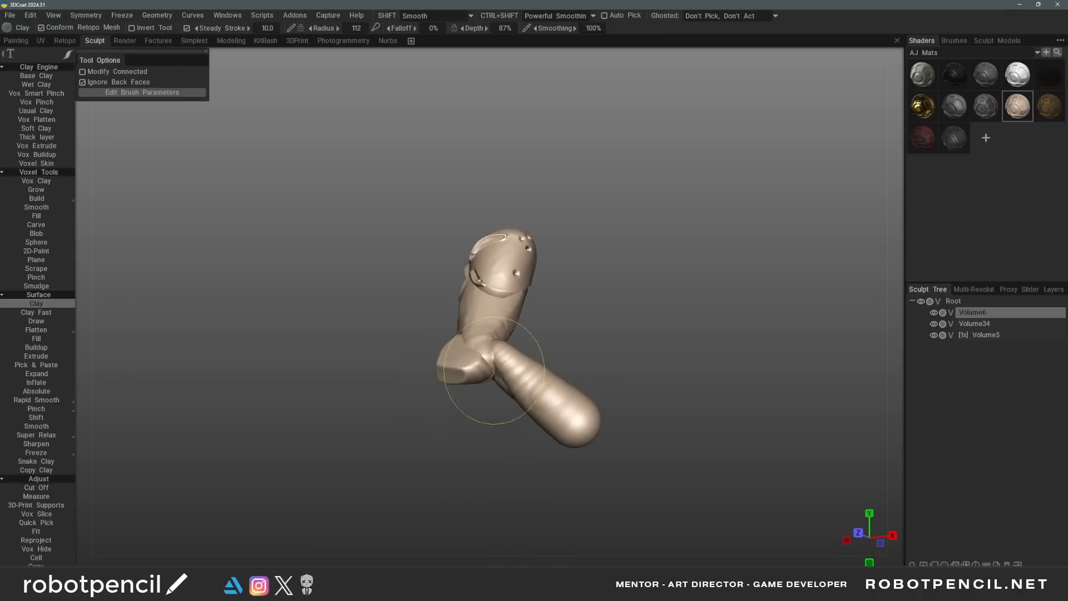
pyautogui.moveTo(551, 429)
pyautogui.keyDown('alt'); pyautogui.mouseDown()
pyautogui.moveTo(582, 448)
pyautogui.moveTo(573, 431)
pyautogui.mouseUp(); pyautogui.keyUp('alt')
pyautogui.press('c')
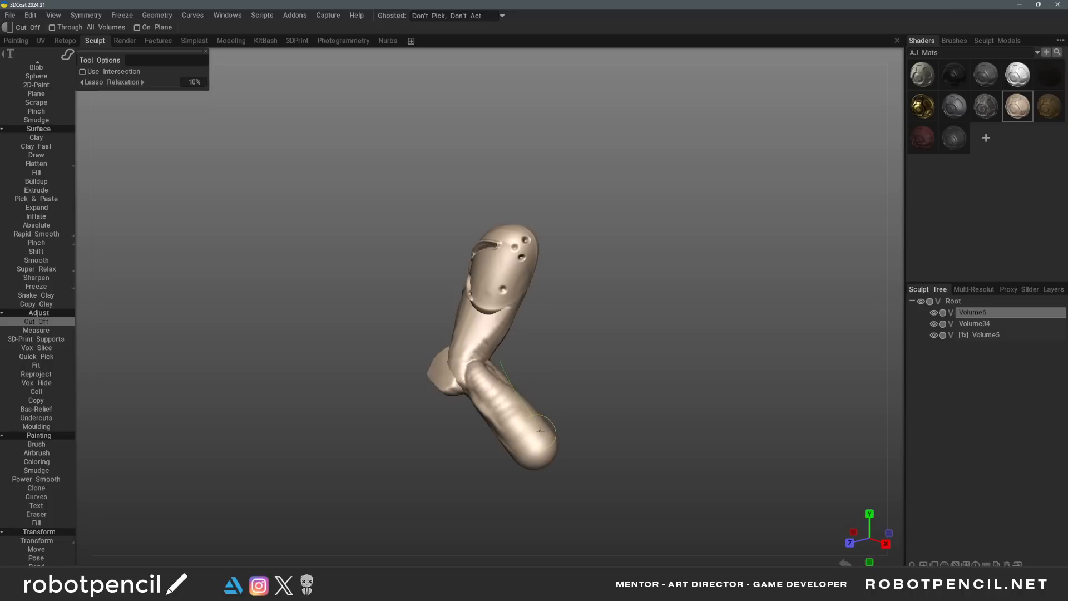
pyautogui.keyDown('alt'); pyautogui.moveTo(600, 407); pyautogui.dragTo(499, 358); pyautogui.keyUp('alt')
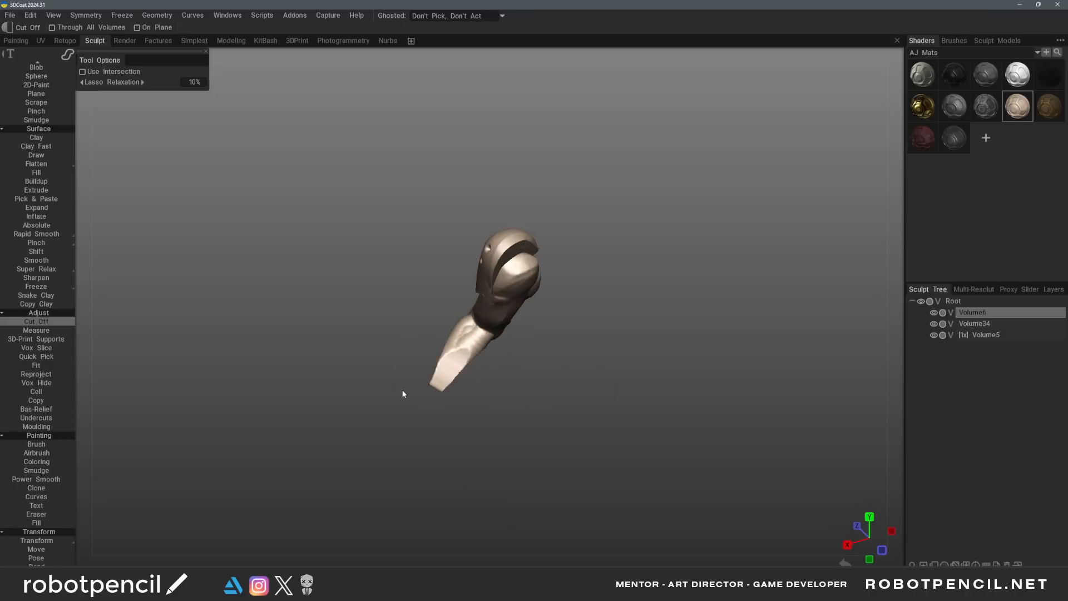
pyautogui.keyDown('alt'); pyautogui.moveTo(404, 394); pyautogui.dragTo(562, 381); pyautogui.keyUp('alt')
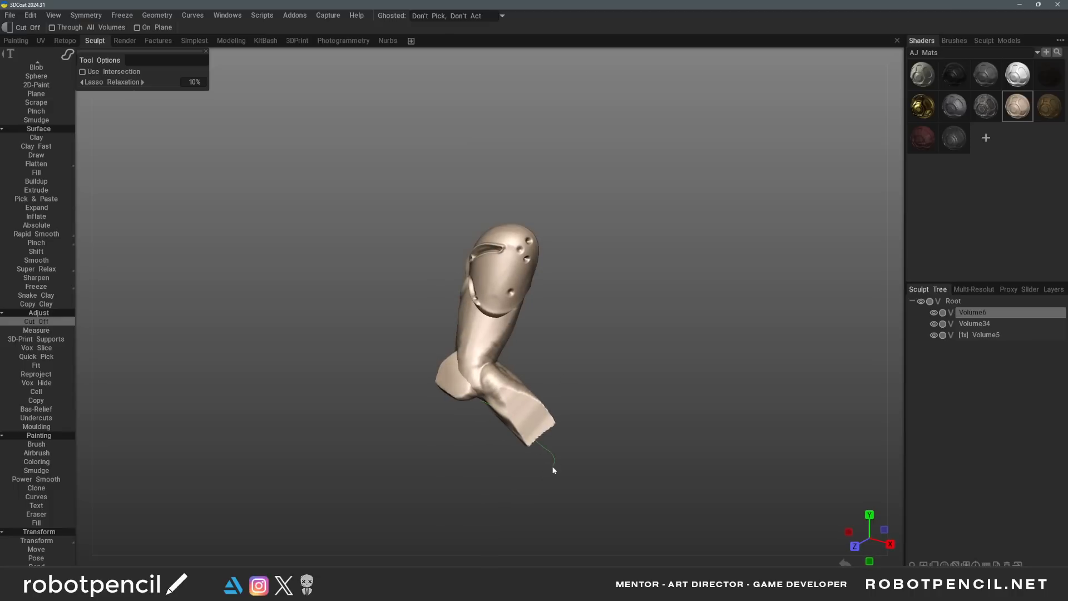
pyautogui.keyDown('alt'); pyautogui.moveTo(572, 422); pyautogui.dragTo(522, 452); pyautogui.keyUp('alt')
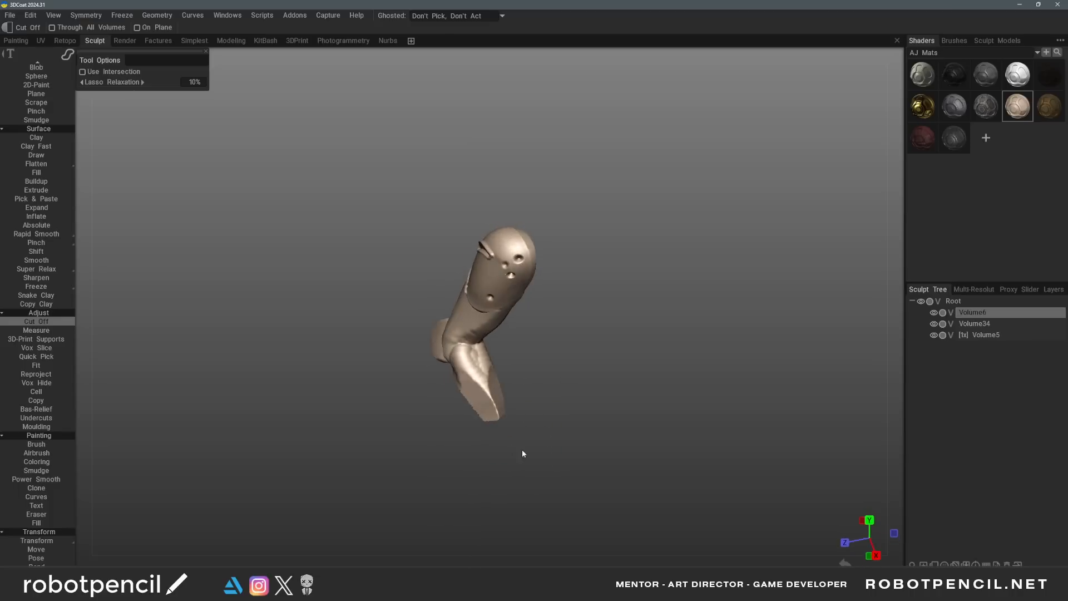
pyautogui.hotkey('ctrl', 'z')
# Build up the joint and upper limb with Clay, then move and flatten the limb into a tapered form
pyautogui.press('1')
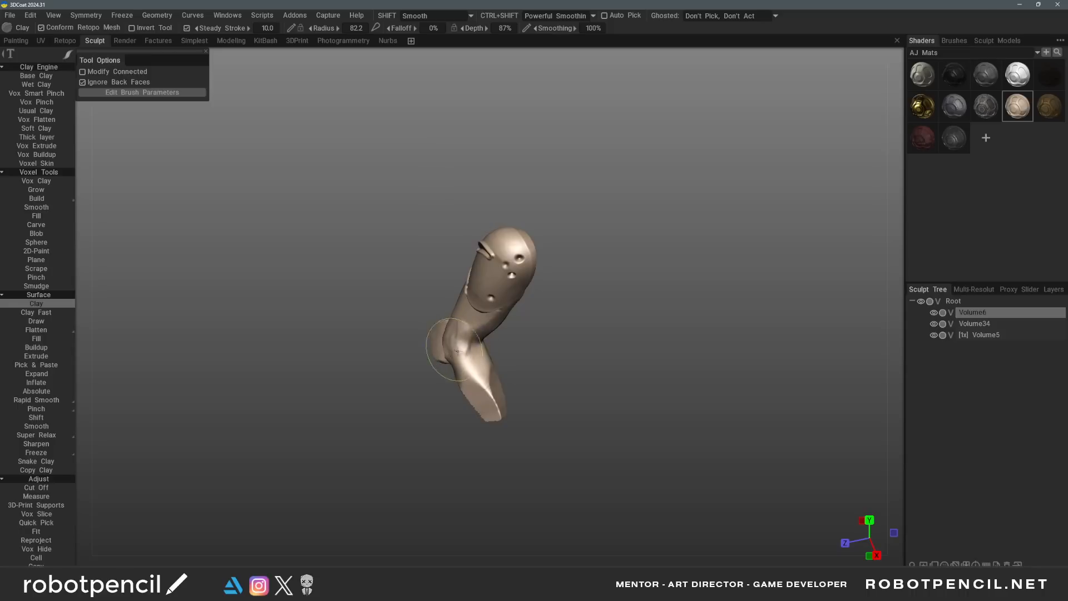
pyautogui.moveTo(462, 382)
pyautogui.keyDown('alt'); pyautogui.mouseDown()
pyautogui.moveTo(479, 398)
pyautogui.moveTo(457, 400)
pyautogui.moveTo(491, 386)
pyautogui.moveTo(470, 335)
pyautogui.mouseUp(); pyautogui.keyUp('alt')
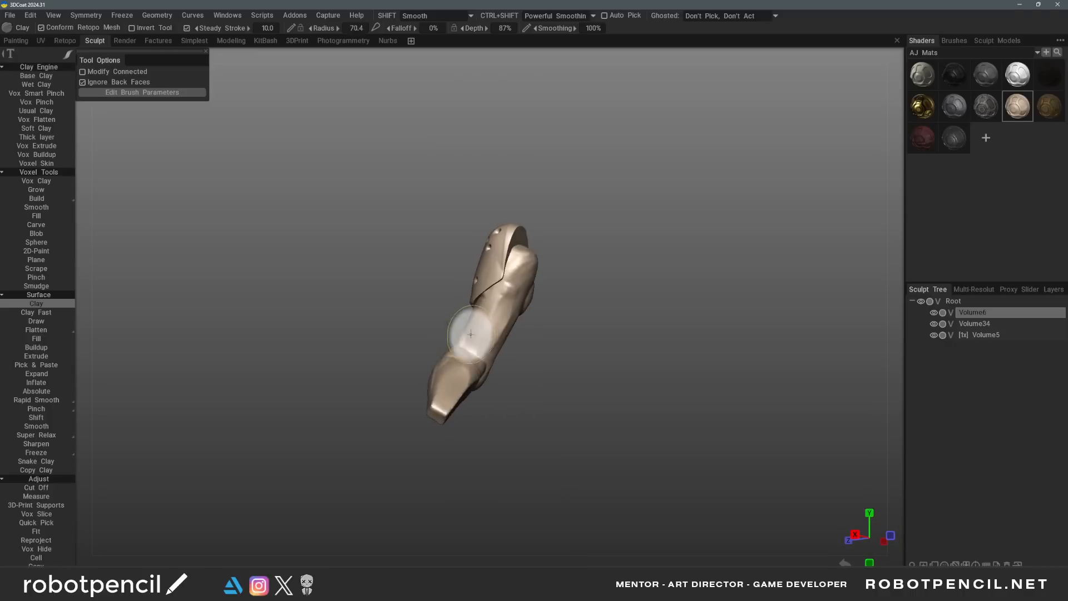
pyautogui.keyDown('alt'); pyautogui.moveTo(478, 403); pyautogui.dragTo(472, 354); pyautogui.keyUp('alt')
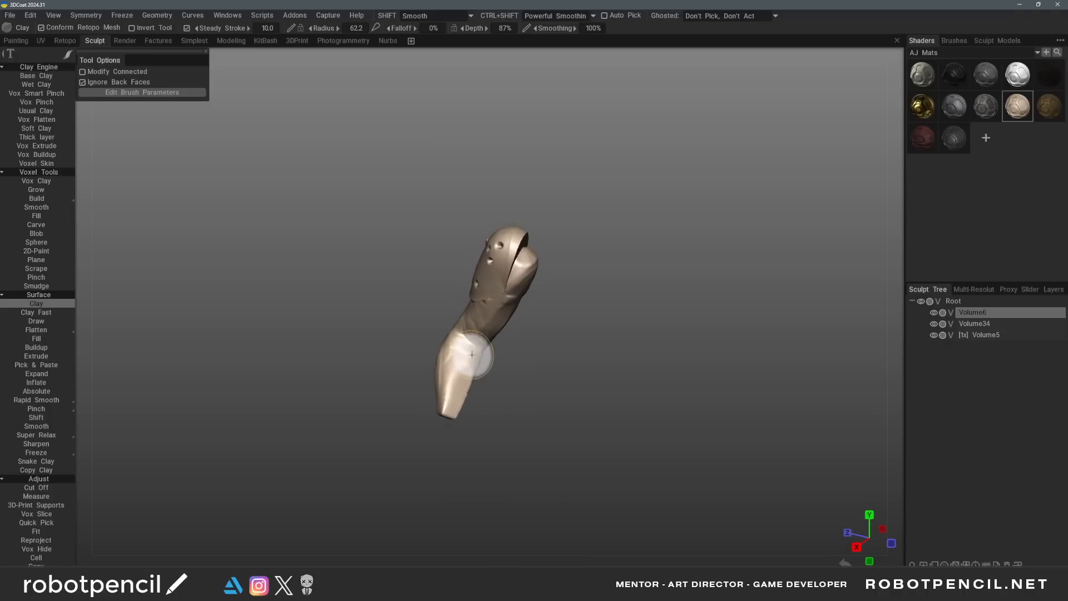
pyautogui.moveTo(445, 404)
pyautogui.keyDown('alt'); pyautogui.mouseDown()
pyautogui.moveTo(551, 432)
pyautogui.moveTo(516, 404)
pyautogui.moveTo(484, 404)
pyautogui.moveTo(573, 378)
pyautogui.moveTo(522, 405)
pyautogui.moveTo(523, 426)
pyautogui.moveTo(560, 404)
pyautogui.moveTo(542, 383)
pyautogui.moveTo(461, 390)
pyautogui.moveTo(455, 376)
pyautogui.moveTo(439, 385)
pyautogui.mouseUp(); pyautogui.keyUp('alt')
pyautogui.press('m')
pyautogui.press('f')
pyautogui.moveTo(441, 388)
pyautogui.keyDown('alt'); pyautogui.mouseDown()
pyautogui.moveTo(489, 409)
pyautogui.moveTo(508, 399)
pyautogui.moveTo(587, 433)
pyautogui.moveTo(517, 409)
pyautogui.moveTo(505, 429)
pyautogui.moveTo(550, 437)
pyautogui.moveTo(558, 395)
pyautogui.mouseUp(); pyautogui.keyUp('alt')
# Select the joint piece, fit it around the bend with Move at radius 112, and flatten its surface
pyautogui.press('h')
pyautogui.press('m')
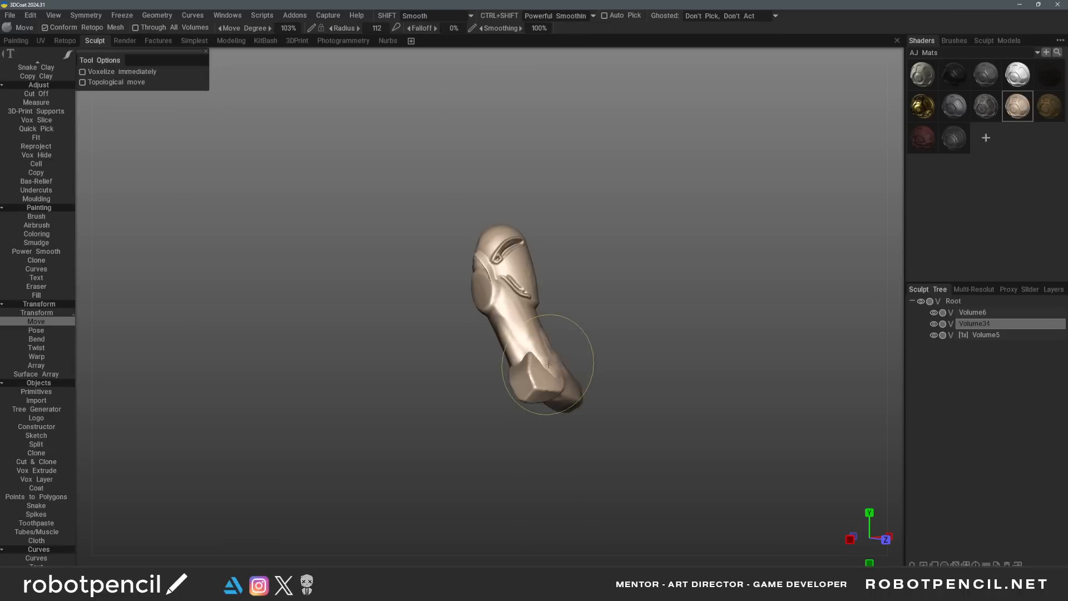
pyautogui.moveTo(561, 353)
pyautogui.keyDown('alt'); pyautogui.mouseDown()
pyautogui.moveTo(528, 353)
pyautogui.moveTo(545, 366)
pyautogui.mouseUp(); pyautogui.keyUp('alt')
pyautogui.keyDown('alt'); pyautogui.moveTo(589, 336); pyautogui.dragTo(493, 379); pyautogui.keyUp('alt')
pyautogui.press('f')
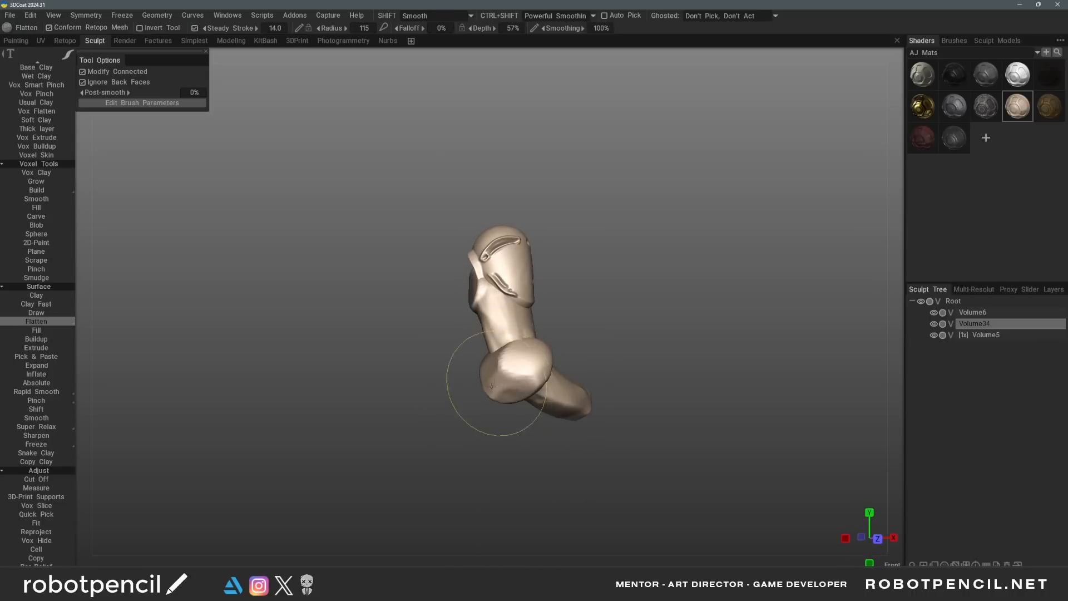
# Resample the joint piece with a density modulation factor of 1.00 and Good resampling quality
pyautogui.keyDown('alt'); pyautogui.moveTo(510, 395); pyautogui.dragTo(551, 380); pyautogui.keyUp('alt')
pyautogui.hotkey('ctrl', 'r')
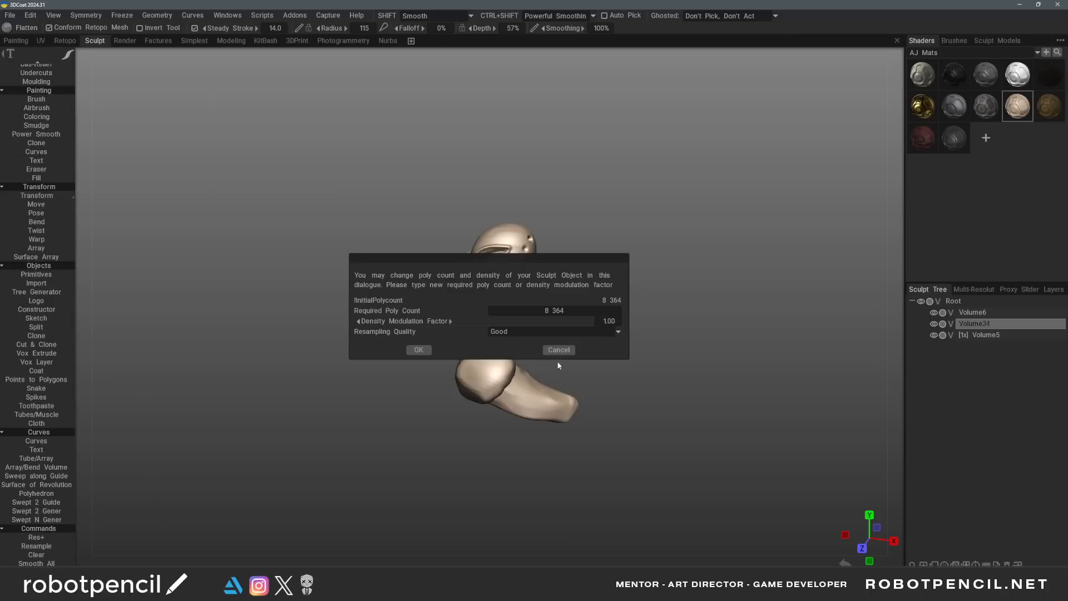
pyautogui.click(423, 351)
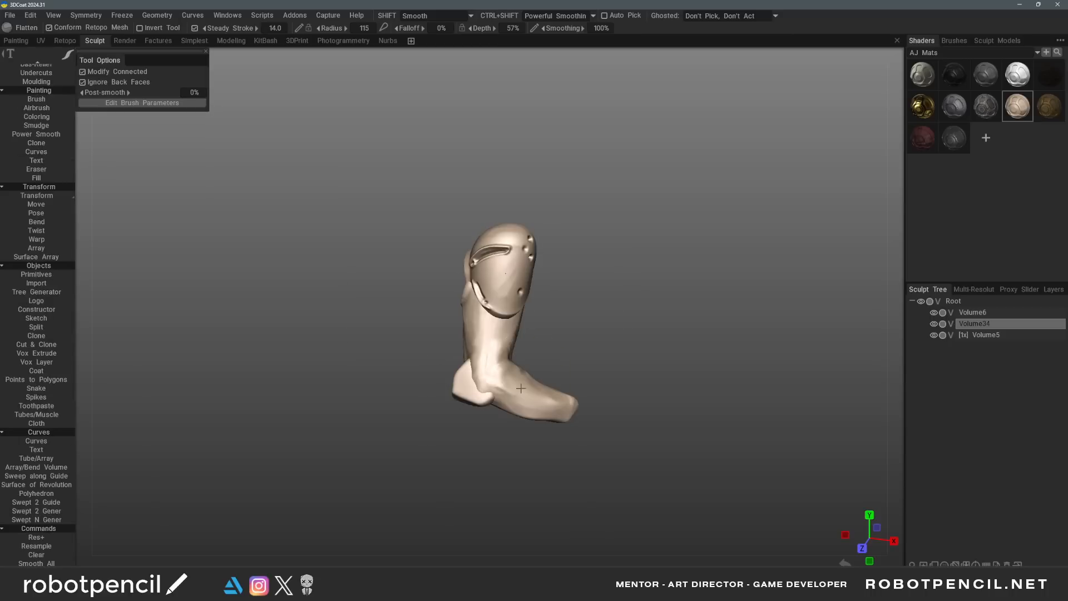
# Pull the joint piece outward around the bend with Move, enlarging the brush radius to 148
pyautogui.moveTo(521, 388)
pyautogui.keyDown('alt'); pyautogui.mouseDown()
pyautogui.moveTo(584, 381)
pyautogui.moveTo(589, 345)
pyautogui.moveTo(462, 387)
pyautogui.mouseUp(); pyautogui.keyUp('alt')
pyautogui.press('g')
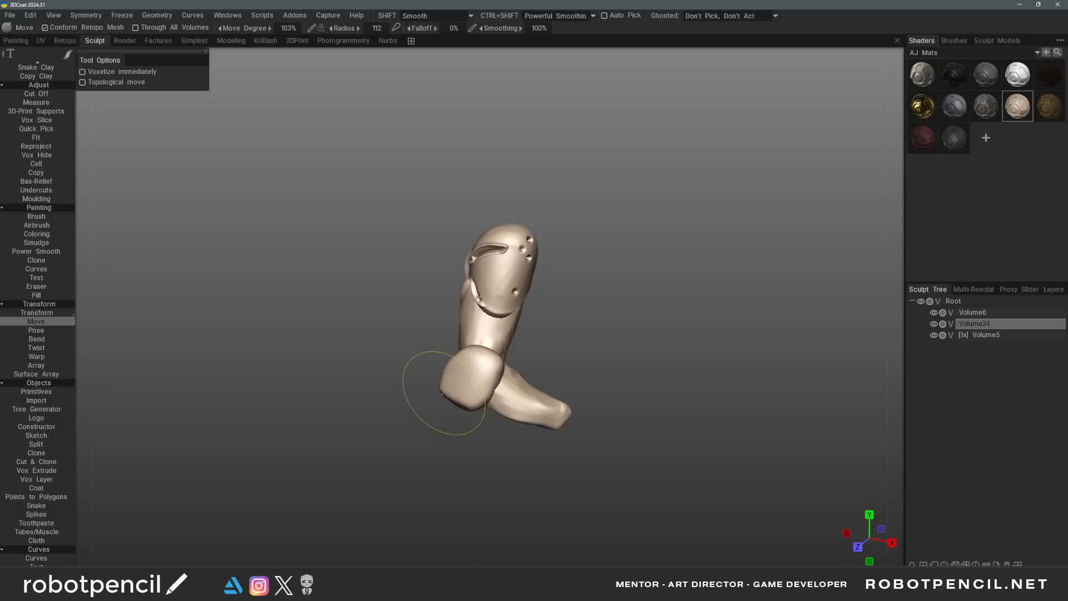
pyautogui.moveTo(483, 420)
pyautogui.keyDown('alt'); pyautogui.mouseDown()
pyautogui.moveTo(455, 396)
pyautogui.moveTo(472, 376)
pyautogui.mouseUp(); pyautogui.keyUp('alt')
pyautogui.moveTo(470, 373); pyautogui.dragTo(488, 371, button='right')
pyautogui.moveTo(468, 395)
pyautogui.keyDown('alt'); pyautogui.mouseDown()
pyautogui.moveTo(492, 407)
pyautogui.moveTo(617, 363)
pyautogui.mouseUp(); pyautogui.keyUp('alt')
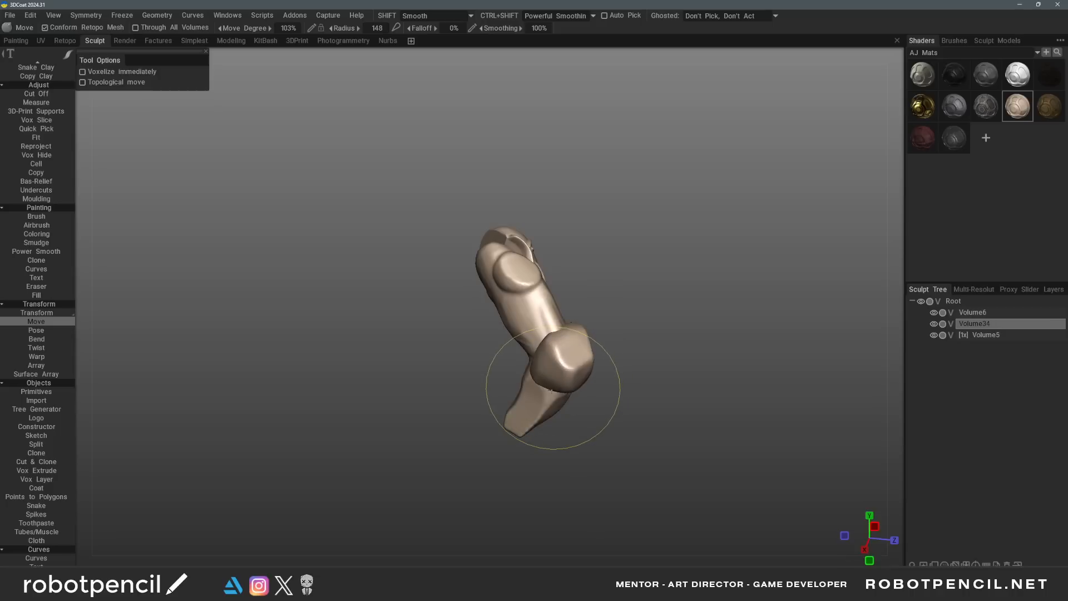
pyautogui.moveTo(552, 390)
pyautogui.keyDown('alt'); pyautogui.mouseDown()
pyautogui.moveTo(585, 376)
pyautogui.moveTo(549, 356)
pyautogui.mouseUp(); pyautogui.keyUp('alt')
# Flatten planes onto the joint piece with Flatten at radius 115, and adjust its silhouette with Move
pyautogui.press('f')
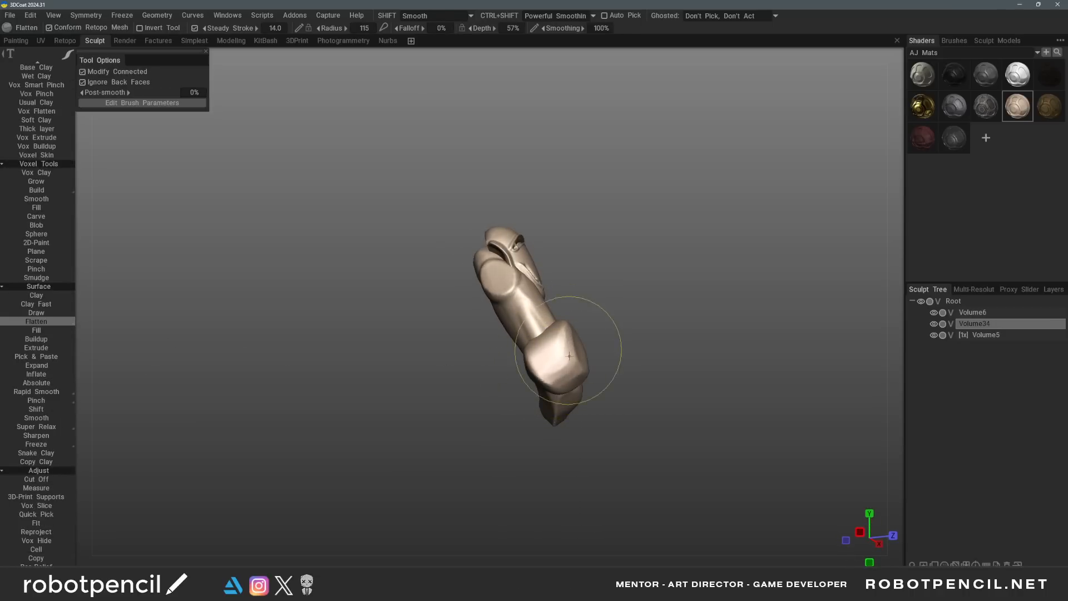
pyautogui.moveTo(569, 355)
pyautogui.keyDown('alt'); pyautogui.mouseDown()
pyautogui.moveTo(492, 368)
pyautogui.moveTo(535, 398)
pyautogui.mouseUp(); pyautogui.keyUp('alt')
pyautogui.moveTo(488, 387)
pyautogui.keyDown('alt'); pyautogui.mouseDown()
pyautogui.moveTo(460, 362)
pyautogui.moveTo(518, 372)
pyautogui.moveTo(523, 355)
pyautogui.mouseUp(); pyautogui.keyUp('alt')
pyautogui.press('m')
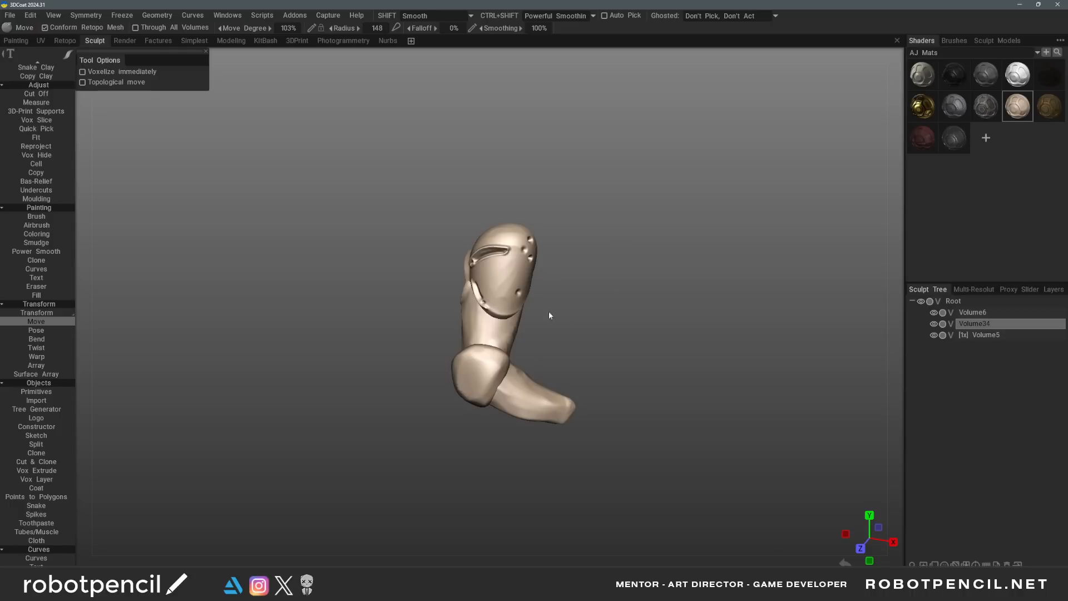
pyautogui.keyDown('alt'); pyautogui.moveTo(570, 361); pyautogui.dragTo(624, 374); pyautogui.keyUp('alt')
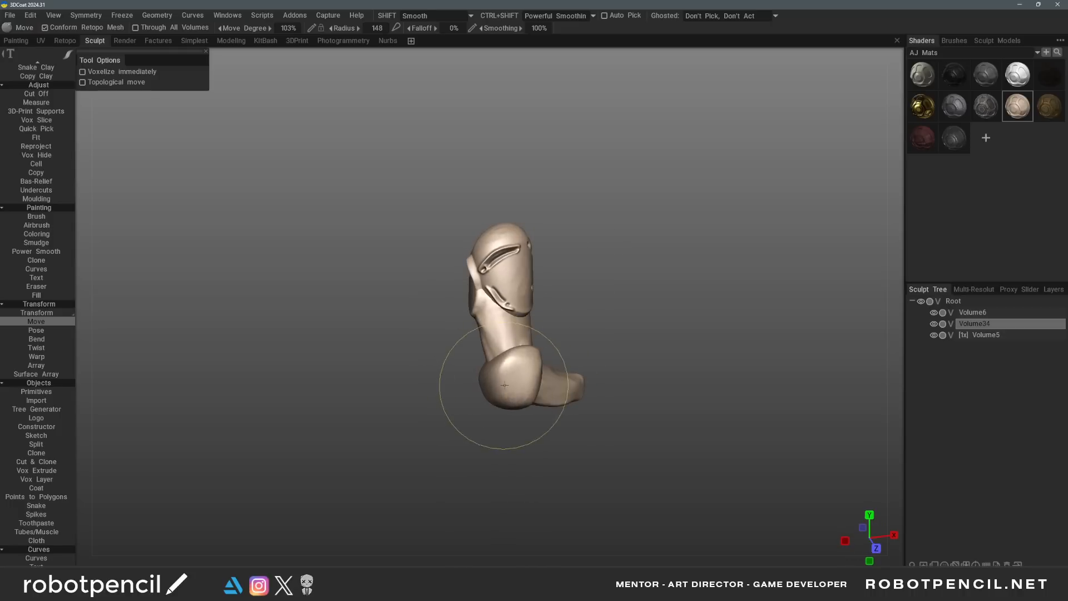
pyautogui.moveTo(541, 389)
pyautogui.keyDown('alt'); pyautogui.mouseDown()
pyautogui.moveTo(436, 382)
pyautogui.moveTo(484, 356)
pyautogui.mouseUp(); pyautogui.keyUp('alt')
# Reduce the Move brush radius to 59.7 and pull the joint piece's edge over the bend
pyautogui.press('f')
pyautogui.press('[')
pyautogui.press('[')
pyautogui.press('[')
pyautogui.press('[')
pyautogui.press('[')
pyautogui.press('m')
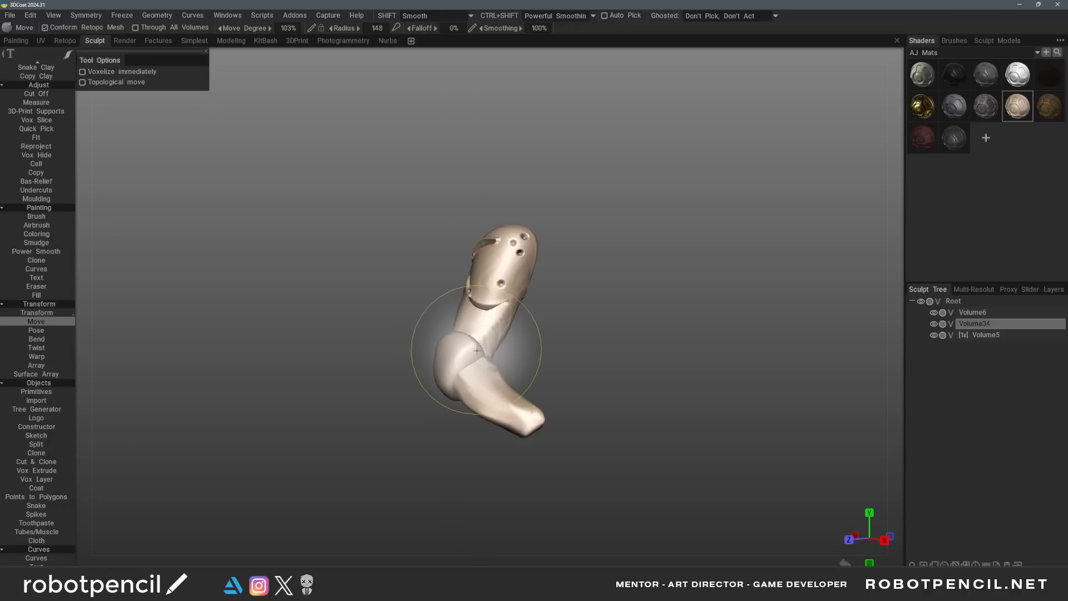
pyautogui.press('[')
pyautogui.press('[')
pyautogui.press('[')
pyautogui.press('[')
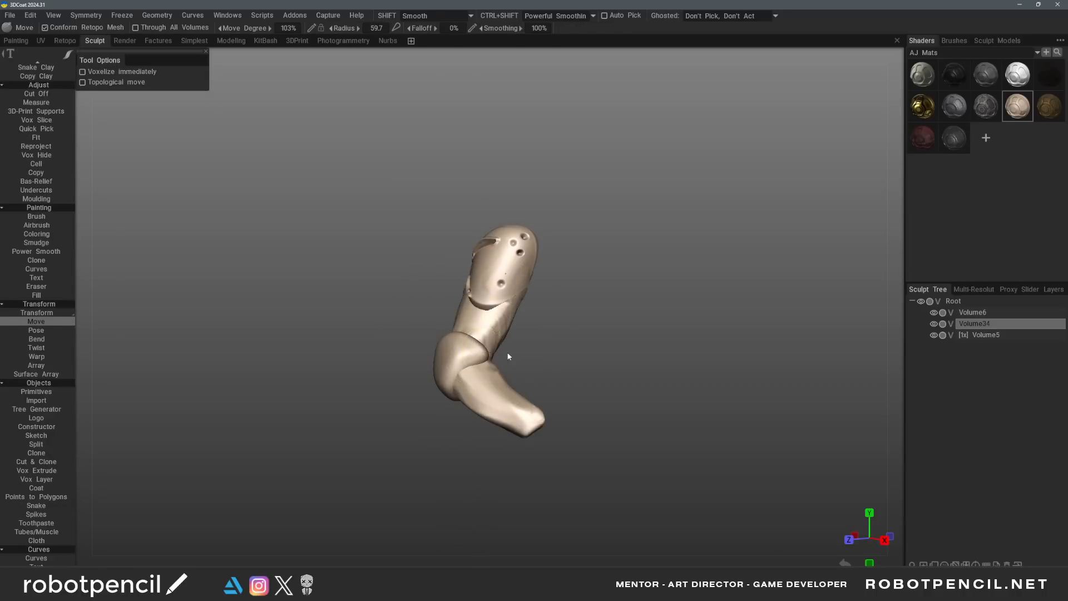
pyautogui.moveTo(507, 357)
pyautogui.mouseDown()
pyautogui.moveTo(445, 342)
pyautogui.moveTo(593, 386)
pyautogui.moveTo(555, 369)
pyautogui.moveTo(596, 362)
pyautogui.moveTo(589, 376)
pyautogui.moveTo(514, 372)
pyautogui.mouseUp()
# Carve a small recess and draw an oval detail on the joint piece with Draw, using a brush radius of 19.5
pyautogui.press('c')
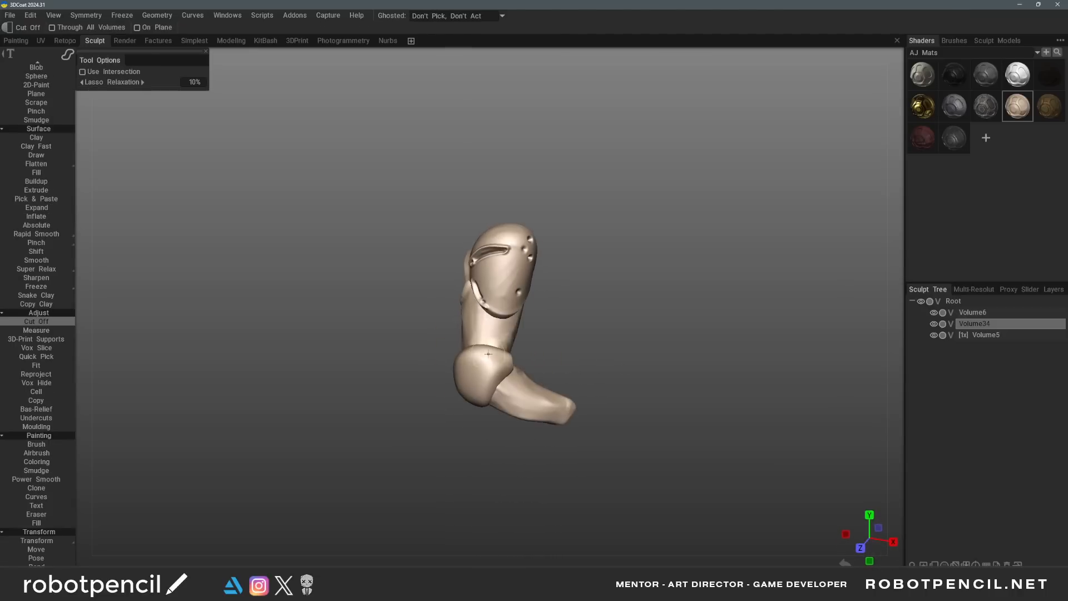
pyautogui.press('1')
pyautogui.moveTo(493, 358); pyautogui.dragTo(485, 354, button='right')
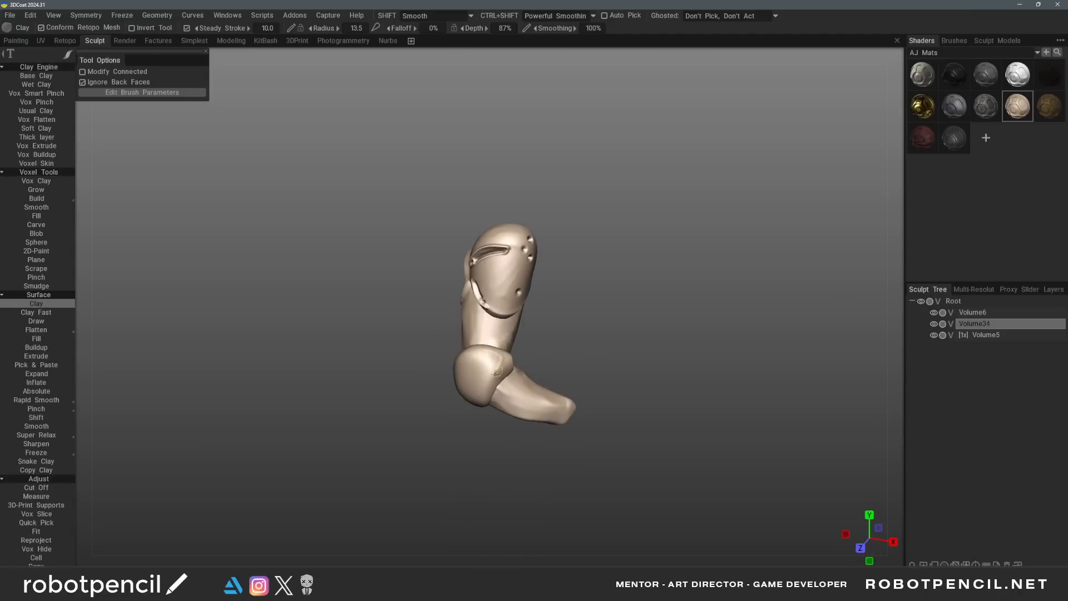
pyautogui.press('2')
pyautogui.moveTo(474, 356); pyautogui.dragTo(475, 349, button='right')
pyautogui.moveTo(475, 349)
pyautogui.mouseDown()
pyautogui.moveTo(496, 375)
pyautogui.moveTo(484, 372)
pyautogui.moveTo(523, 377)
pyautogui.moveTo(507, 376)
pyautogui.mouseUp()
pyautogui.hotkey('ctrl', 'z')
pyautogui.moveTo(507, 377); pyautogui.dragTo(507, 376, button='right')
pyautogui.moveTo(505, 383)
pyautogui.keyDown('alt'); pyautogui.mouseDown()
pyautogui.moveTo(529, 353)
pyautogui.moveTo(461, 404)
pyautogui.moveTo(515, 360)
pyautogui.mouseUp(); pyautogui.keyUp('alt')
pyautogui.moveTo(515, 359); pyautogui.dragTo(514, 360, button='right')
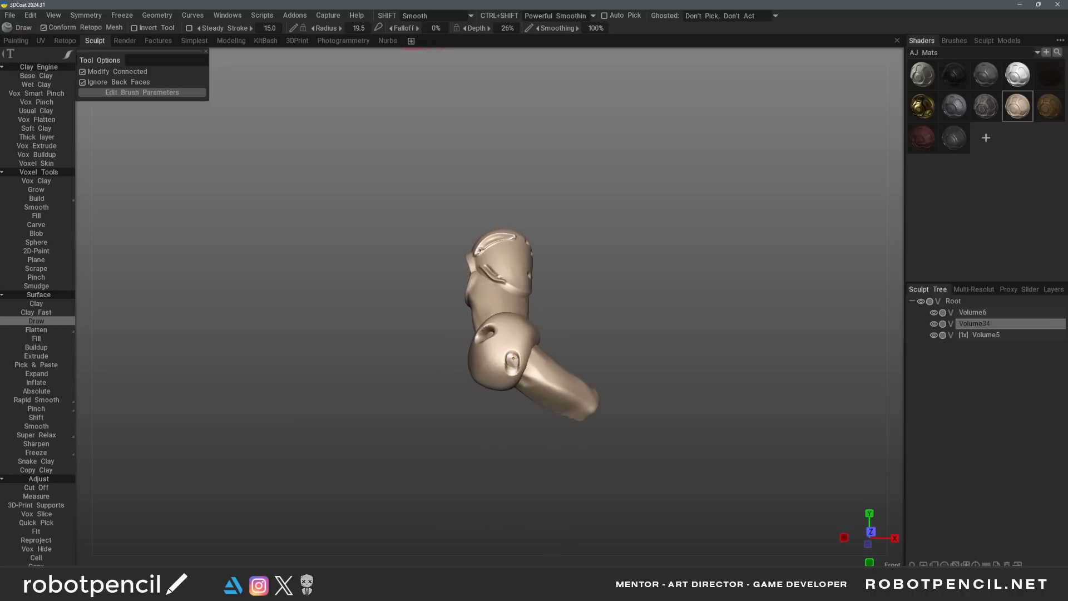
# Refine the small recess on the joint piece by carving with Draw at brush radius 10.5
pyautogui.keyDown('alt'); pyautogui.moveTo(511, 363); pyautogui.dragTo(533, 343); pyautogui.keyUp('alt')
pyautogui.moveTo(533, 343); pyautogui.dragTo(533, 342, button='right')
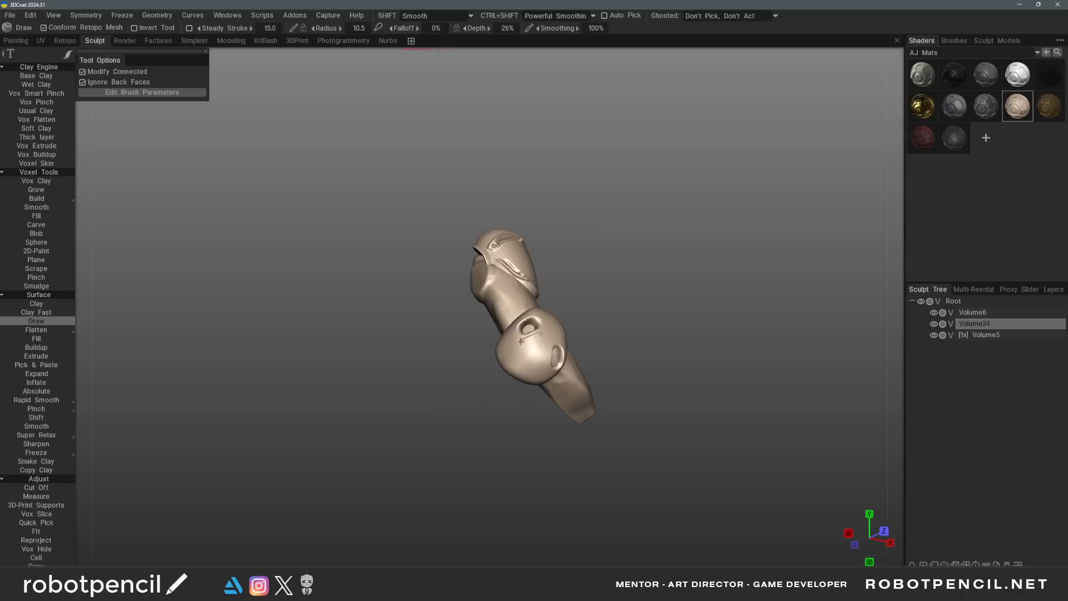
pyautogui.moveTo(537, 348)
pyautogui.keyDown('ctrl'); pyautogui.mouseDown()
pyautogui.moveTo(513, 370)
pyautogui.moveTo(616, 390)
pyautogui.moveTo(521, 384)
pyautogui.moveTo(574, 414)
pyautogui.moveTo(494, 392)
pyautogui.moveTo(424, 424)
pyautogui.moveTo(569, 372)
pyautogui.moveTo(556, 386)
pyautogui.moveTo(495, 363)
pyautogui.mouseUp(); pyautogui.keyUp('ctrl')
# Trim the back edges of the joint piece flat with Cut Off
pyautogui.press('c')
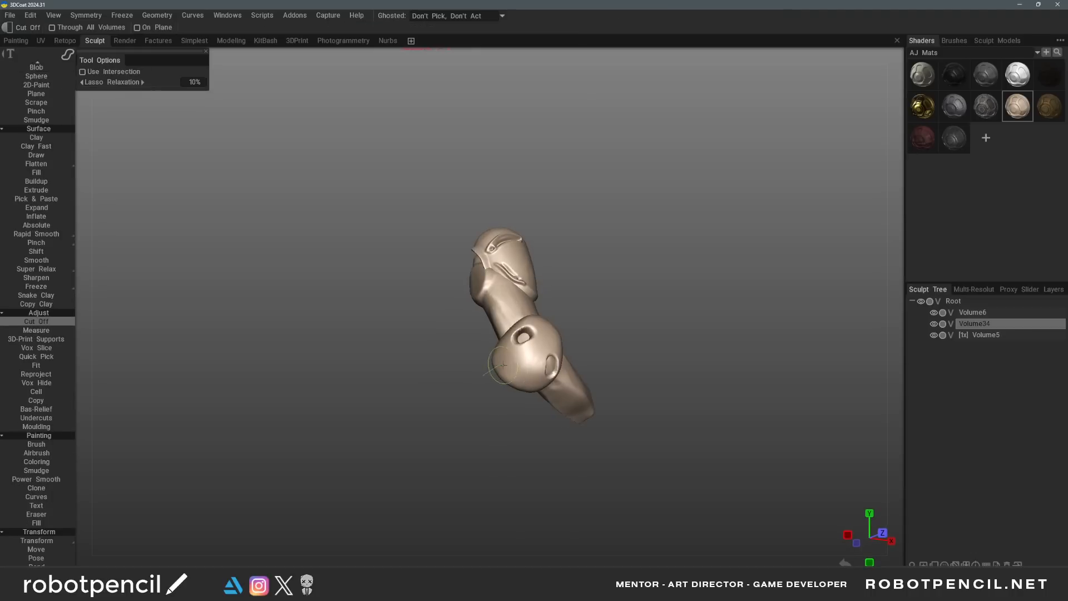
pyautogui.keyDown('alt'); pyautogui.moveTo(493, 410); pyautogui.dragTo(462, 389); pyautogui.keyUp('alt')
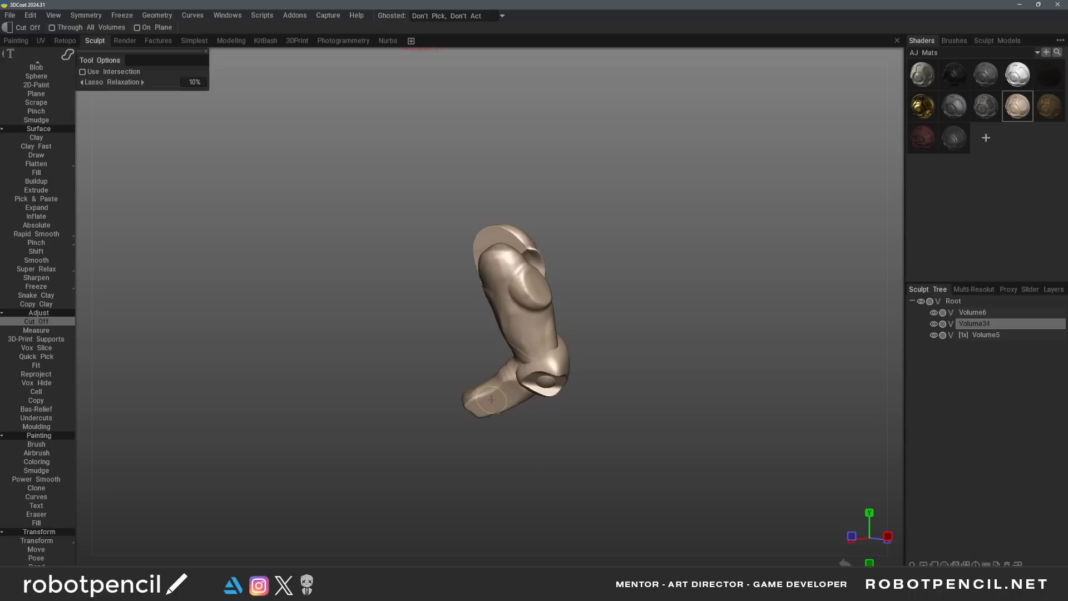
pyautogui.keyDown('alt'); pyautogui.moveTo(636, 419); pyautogui.dragTo(480, 402); pyautogui.keyUp('alt')
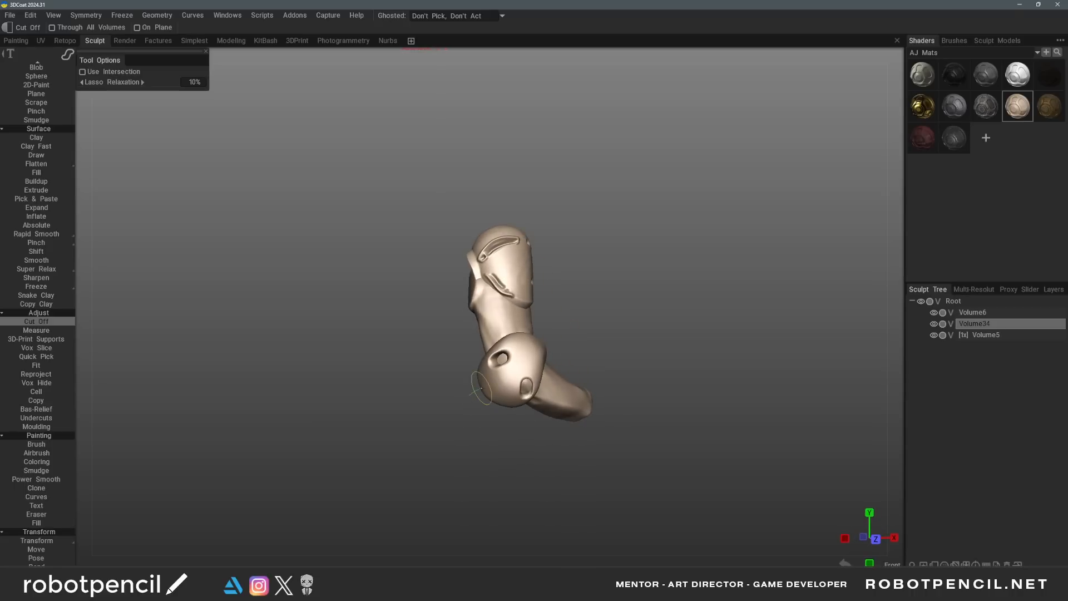
pyautogui.moveTo(493, 444)
pyautogui.keyDown('alt'); pyautogui.mouseDown()
pyautogui.moveTo(644, 391)
pyautogui.moveTo(490, 443)
pyautogui.moveTo(515, 403)
pyautogui.mouseUp(); pyautogui.keyUp('alt')
pyautogui.keyDown('alt'); pyautogui.moveTo(514, 440); pyautogui.dragTo(496, 375); pyautogui.keyUp('alt')
# Flatten planes onto the joint piece around the bend, using Flatten at brush radius 58
pyautogui.press('f')
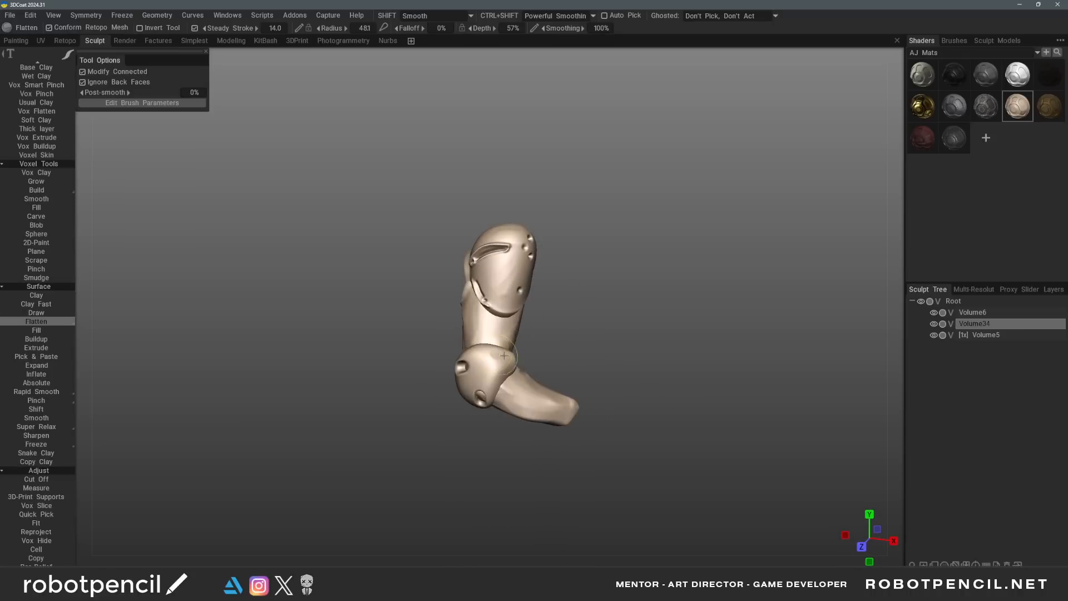
pyautogui.moveTo(500, 358); pyautogui.dragTo(509, 359, button='right')
pyautogui.keyDown('alt'); pyautogui.moveTo(501, 357); pyautogui.dragTo(537, 350); pyautogui.keyUp('alt')
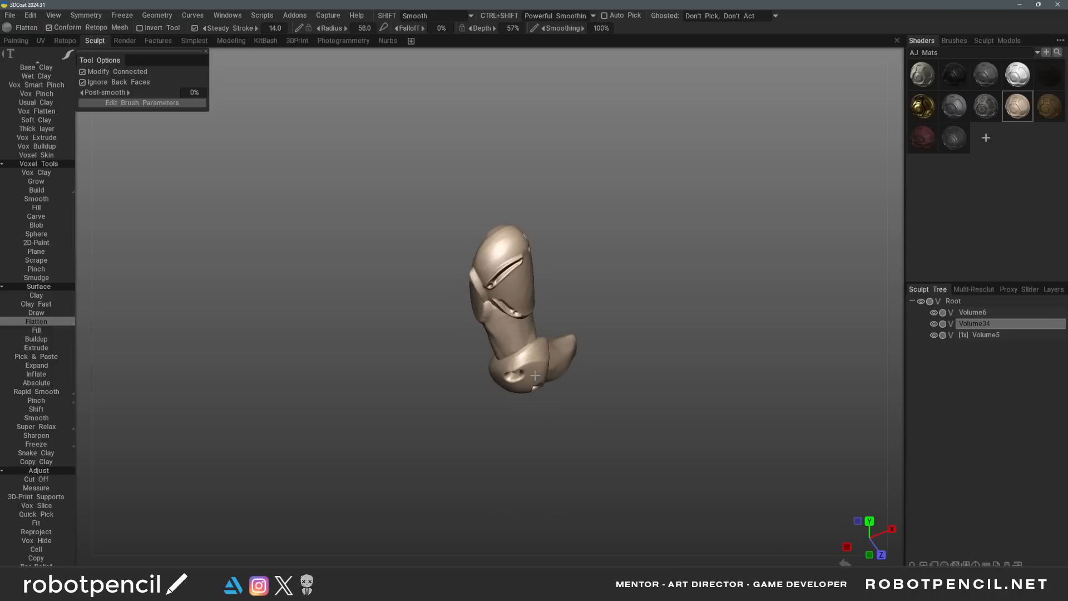
pyautogui.keyDown('alt'); pyautogui.moveTo(535, 375); pyautogui.dragTo(480, 348); pyautogui.keyUp('alt')
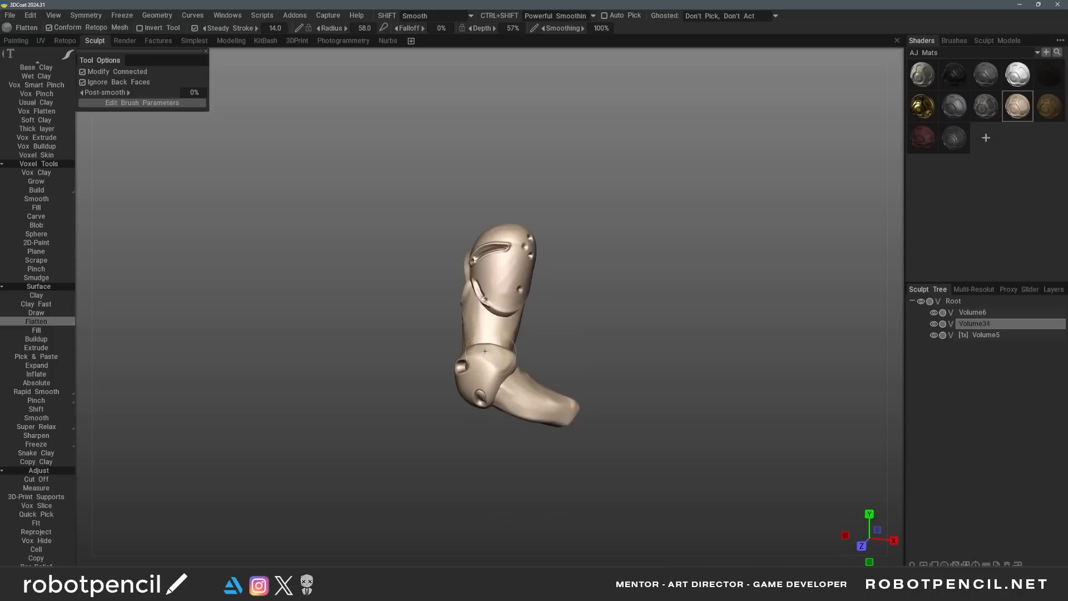
pyautogui.moveTo(544, 385)
pyautogui.keyDown('alt'); pyautogui.mouseDown()
pyautogui.moveTo(573, 390)
pyautogui.moveTo(553, 389)
pyautogui.mouseUp(); pyautogui.keyUp('alt')
pyautogui.keyDown('alt'); pyautogui.moveTo(553, 389); pyautogui.dragTo(576, 378, button='right'); pyautogui.keyUp('alt')
pyautogui.moveTo(576, 381)
pyautogui.keyDown('alt'); pyautogui.mouseDown()
pyautogui.moveTo(646, 433)
pyautogui.moveTo(491, 395)
pyautogui.moveTo(475, 371)
pyautogui.mouseUp(); pyautogui.keyUp('alt')
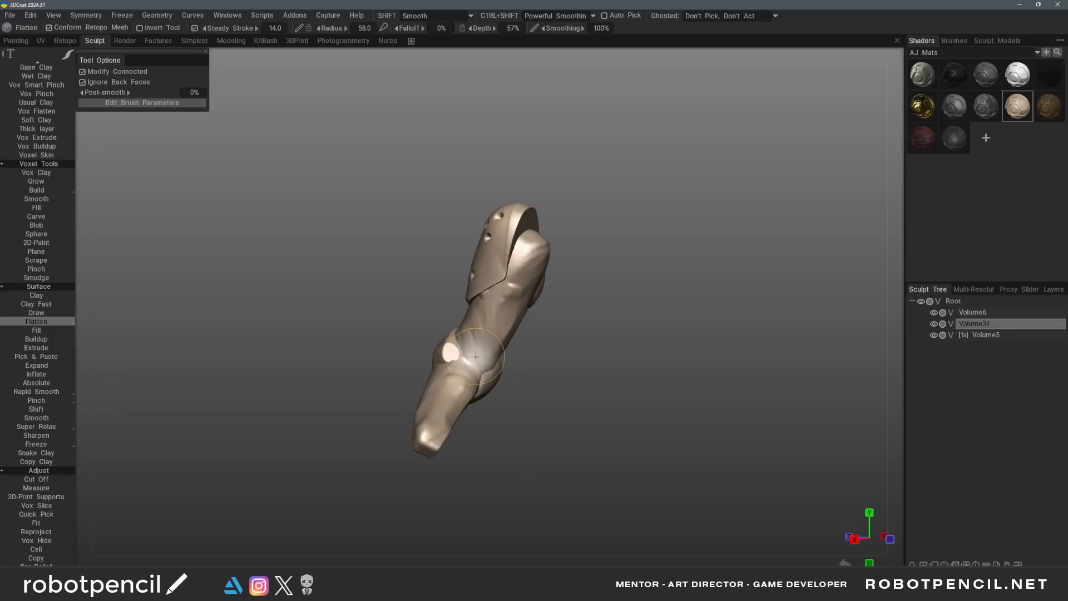
# Add a new volume and draw a strap across the inner bend of the joint with Sphere at radius 36.7
pyautogui.hotkey('ctrl', 'shift', 'n')
pyautogui.click(934, 324)
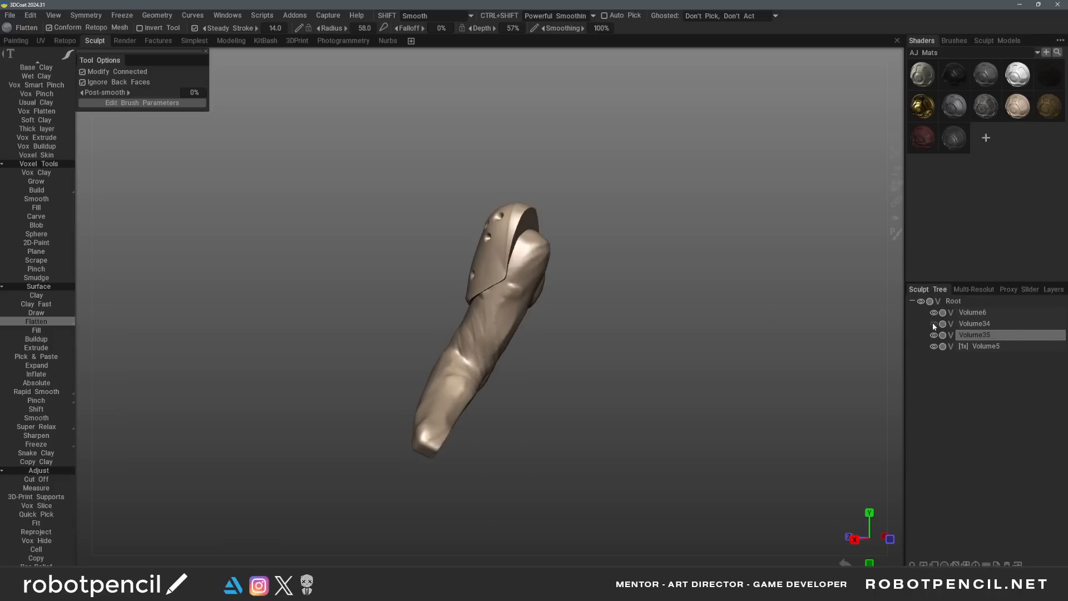
pyautogui.click(934, 323)
pyautogui.press('s')
pyautogui.press('[')
pyautogui.press('[')
pyautogui.press('[')
pyautogui.press('[')
pyautogui.press('[')
pyautogui.press('[')
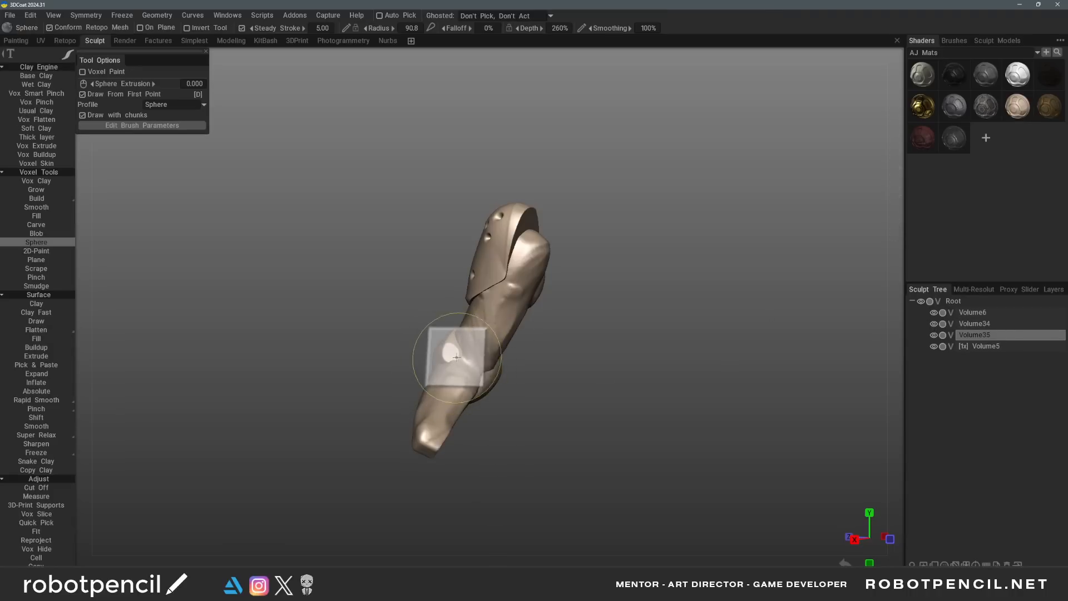
pyautogui.moveTo(454, 353)
pyautogui.mouseDown()
pyautogui.moveTo(481, 375)
pyautogui.moveTo(571, 401)
pyautogui.moveTo(623, 402)
pyautogui.mouseUp()
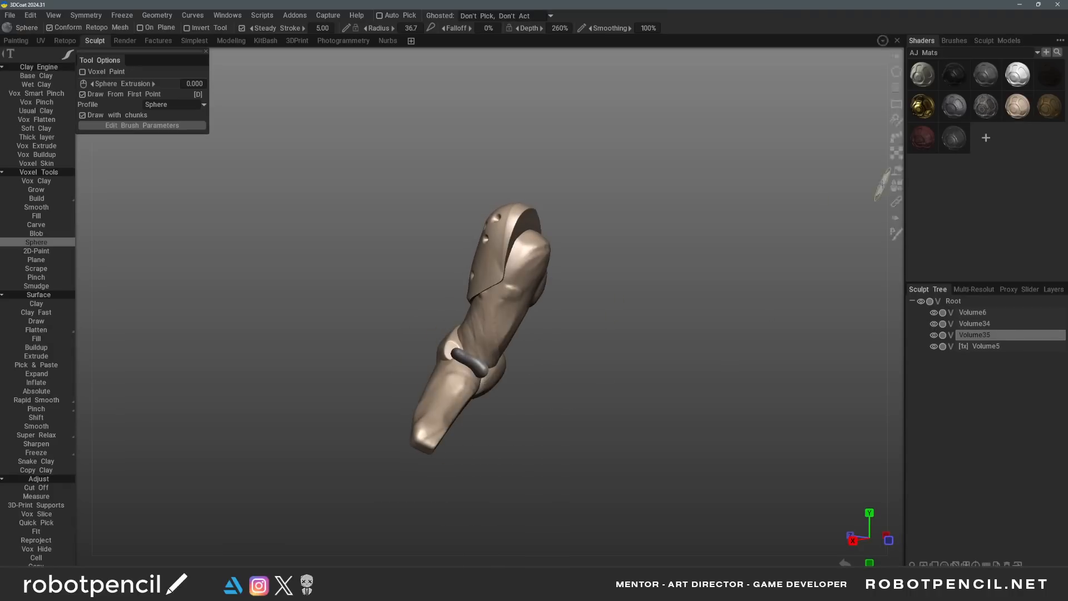
# Add small details at the strap's ends with Sphere at radius 10.2, and turn off drawing from the first point
pyautogui.press('[')
pyautogui.press('[')
pyautogui.moveTo(453, 351)
pyautogui.mouseDown()
pyautogui.moveTo(567, 412)
pyautogui.moveTo(452, 353)
pyautogui.mouseUp()
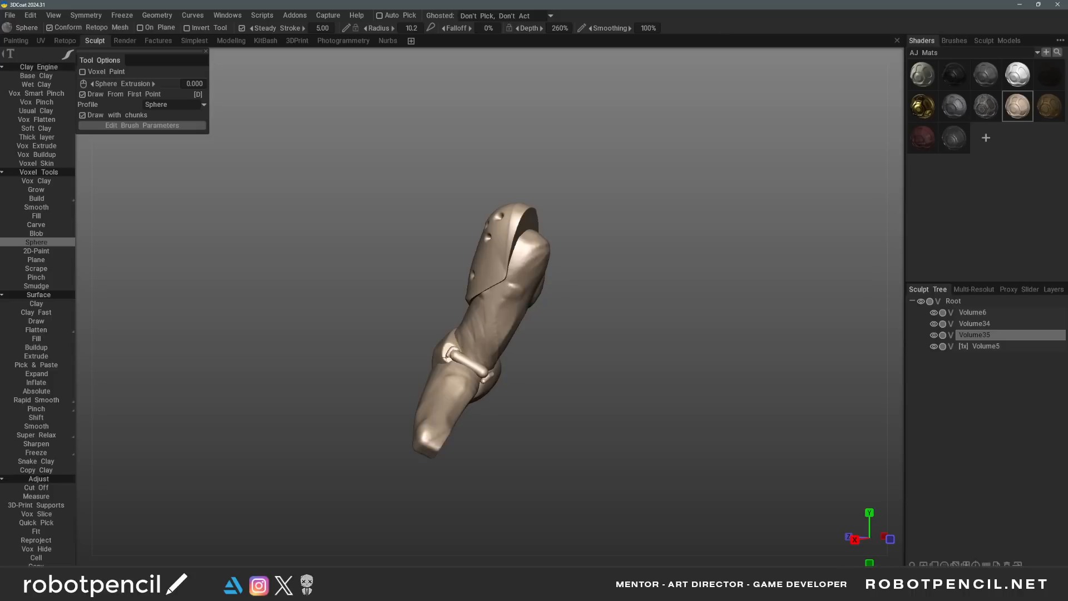
pyautogui.keyDown('alt'); pyautogui.moveTo(449, 356); pyautogui.dragTo(490, 392); pyautogui.keyUp('alt')
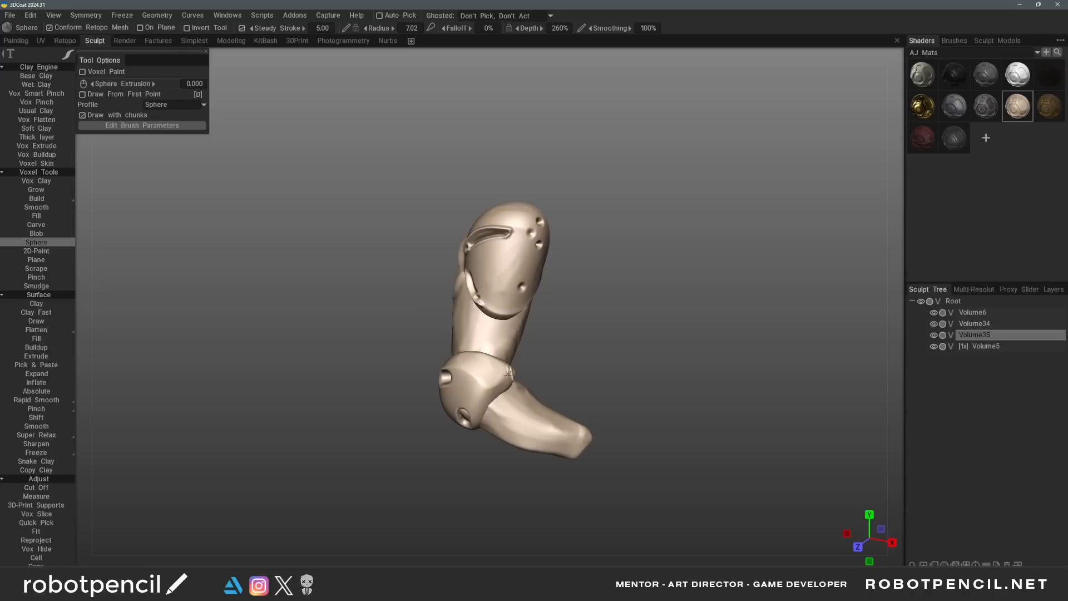
pyautogui.keyDown('alt'); pyautogui.moveTo(479, 383); pyautogui.dragTo(590, 365); pyautogui.keyUp('alt')
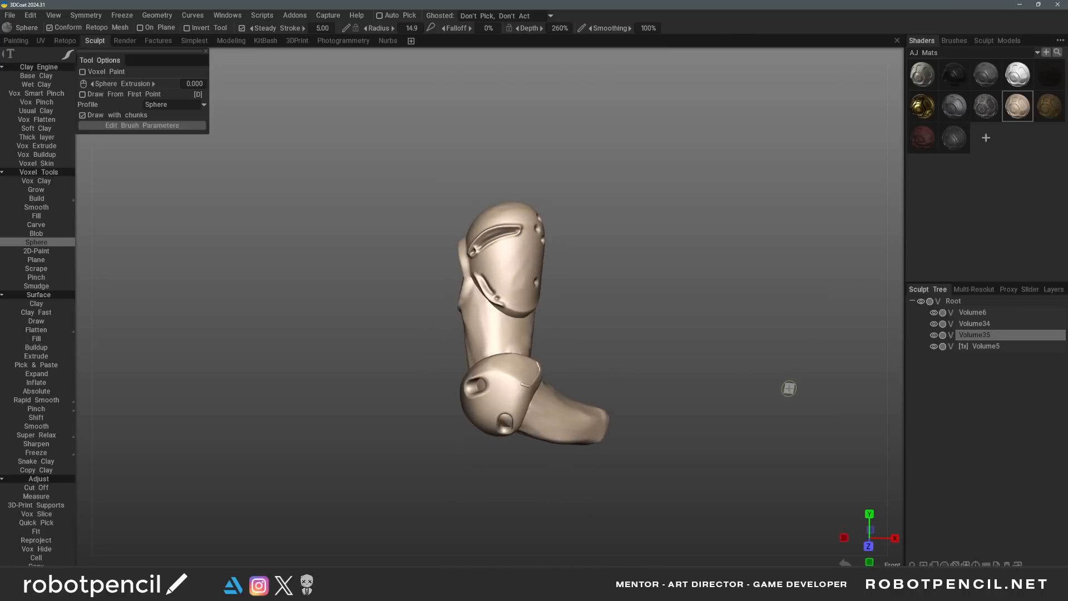
pyautogui.keyDown('alt'); pyautogui.moveTo(789, 388); pyautogui.dragTo(647, 420); pyautogui.keyUp('alt')
# Draw raised strips and a row of ribs on the joint piece's inner side with Sphere, using radii of 14.9 and 10.6
pyautogui.press('h')
pyautogui.keyDown('alt'); pyautogui.moveTo(529, 379); pyautogui.dragTo(598, 375); pyautogui.keyUp('alt')
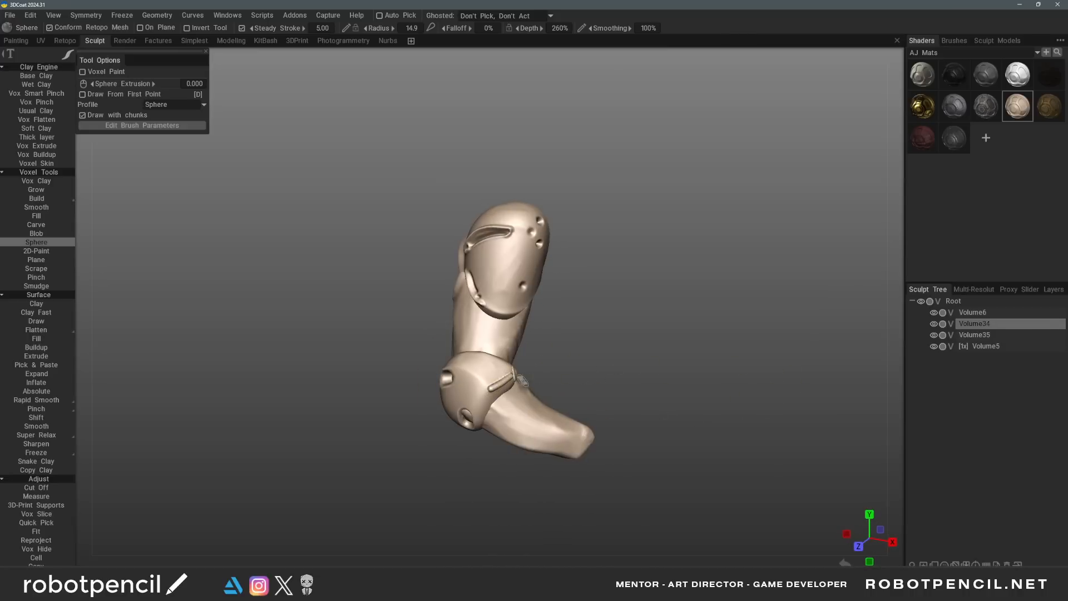
pyautogui.moveTo(523, 381)
pyautogui.keyDown('alt'); pyautogui.mouseDown()
pyautogui.moveTo(479, 355)
pyautogui.moveTo(614, 361)
pyautogui.moveTo(532, 362)
pyautogui.moveTo(576, 377)
pyautogui.moveTo(540, 389)
pyautogui.moveTo(567, 368)
pyautogui.moveTo(759, 321)
pyautogui.moveTo(684, 322)
pyautogui.moveTo(629, 367)
pyautogui.moveTo(545, 356)
pyautogui.moveTo(593, 375)
pyautogui.moveTo(533, 374)
pyautogui.moveTo(548, 422)
pyautogui.moveTo(482, 422)
pyautogui.moveTo(649, 431)
pyautogui.moveTo(528, 382)
pyautogui.mouseUp(); pyautogui.keyUp('alt')
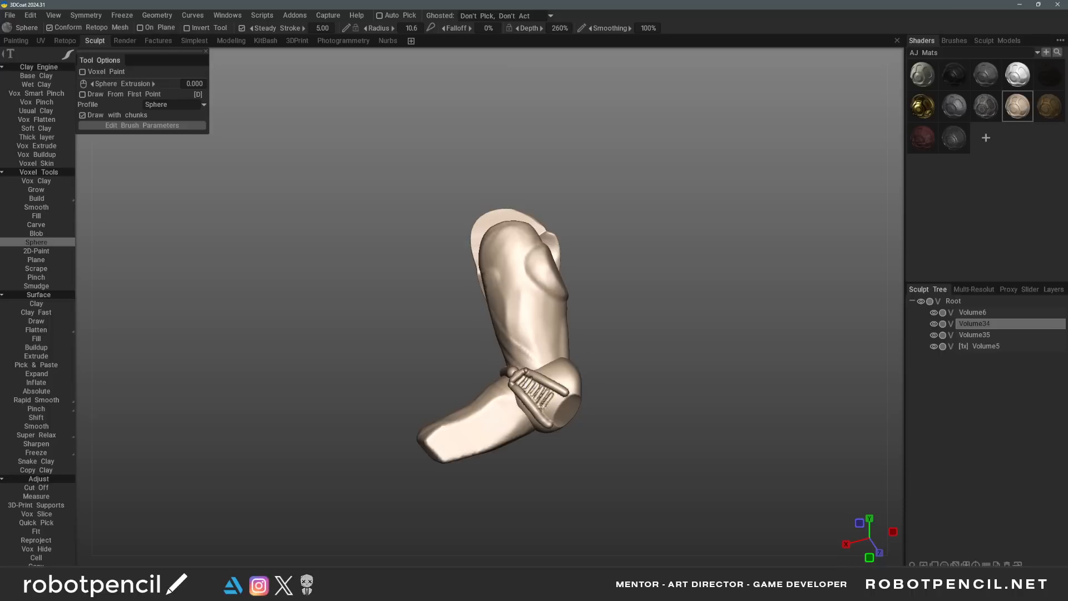
# Enlarge the brush radius to 35.7 and smooth the ribs and strips on the joint's inner side
pyautogui.keyDown('alt'); pyautogui.moveTo(605, 396); pyautogui.dragTo(590, 427); pyautogui.keyUp('alt')
pyautogui.press(']')
pyautogui.press(']')
pyautogui.press(']')
pyautogui.press(']')
pyautogui.press(']')
pyautogui.press(']')
pyautogui.press(']')
pyautogui.press(']')
pyautogui.press(']')
pyautogui.press(']')
pyautogui.press(']')
pyautogui.keyDown('shift'); pyautogui.moveTo(543, 392); pyautogui.dragTo(563, 420); pyautogui.keyUp('shift')
pyautogui.moveTo(590, 426)
pyautogui.keyDown('alt'); pyautogui.mouseDown()
pyautogui.moveTo(459, 418)
pyautogui.moveTo(367, 445)
pyautogui.moveTo(574, 414)
pyautogui.moveTo(508, 377)
pyautogui.moveTo(512, 319)
pyautogui.mouseUp(); pyautogui.keyUp('alt')
# Select the mask volume, Volume5, and draw a raised strip along its lower edge with Sphere at radius 14.4
pyautogui.press('h')
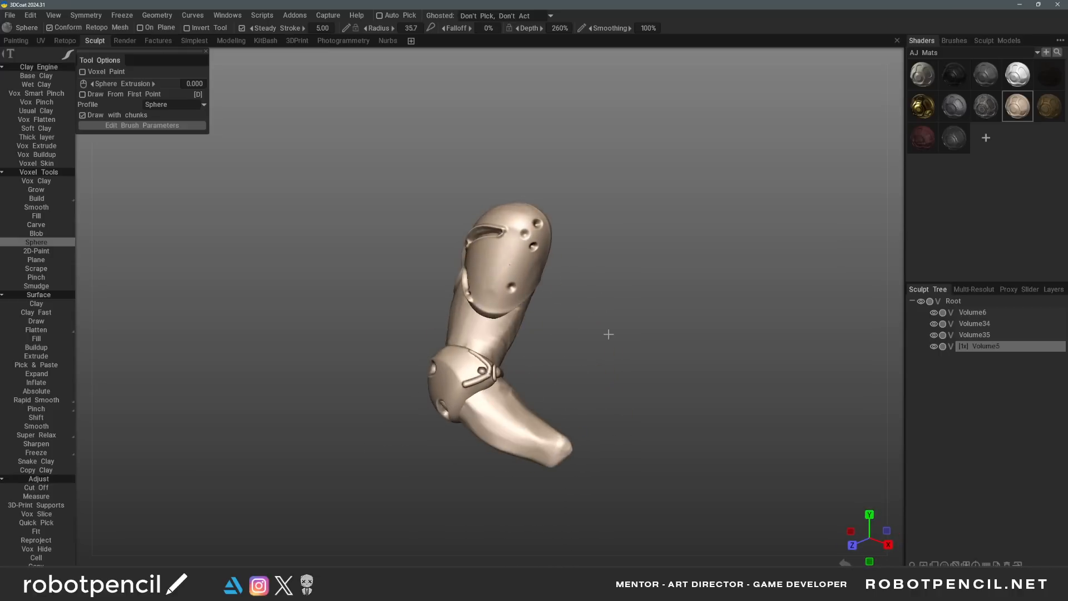
pyautogui.keyDown('alt'); pyautogui.moveTo(589, 337); pyautogui.dragTo(582, 375, button='middle'); pyautogui.keyUp('alt')
pyautogui.keyDown('alt'); pyautogui.moveTo(582, 375); pyautogui.dragTo(659, 371); pyautogui.keyUp('alt')
pyautogui.moveTo(467, 313)
pyautogui.mouseDown()
pyautogui.moveTo(480, 334)
pyautogui.moveTo(521, 349)
pyautogui.mouseUp()
pyautogui.hotkey('ctrl', 'z')
pyautogui.press('[')
pyautogui.moveTo(465, 314)
pyautogui.mouseDown()
pyautogui.moveTo(494, 346)
pyautogui.moveTo(477, 347)
pyautogui.moveTo(494, 333)
pyautogui.moveTo(478, 329)
pyautogui.moveTo(613, 319)
pyautogui.moveTo(566, 345)
pyautogui.moveTo(493, 316)
pyautogui.moveTo(626, 329)
pyautogui.moveTo(591, 357)
pyautogui.moveTo(583, 319)
pyautogui.mouseUp()
pyautogui.press('[')
pyautogui.hotkey('ctrl', 'z')
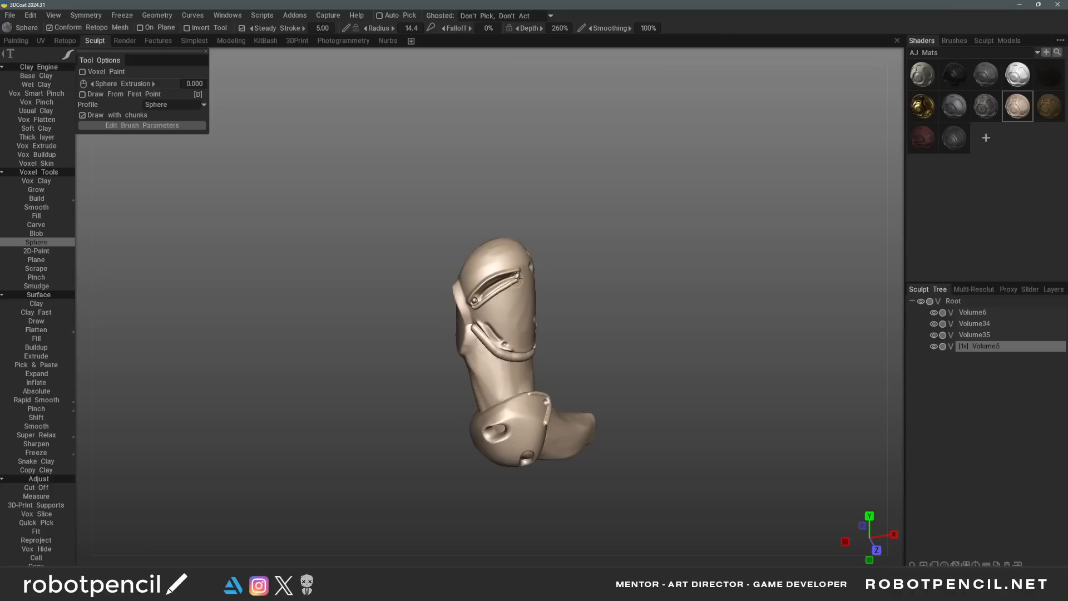
# Flatten the raised strip along the mask's lower edge, using Flatten at radius 38.6
pyautogui.keyDown('alt'); pyautogui.moveTo(573, 318); pyautogui.dragTo(511, 329); pyautogui.keyUp('alt')
pyautogui.press('f')
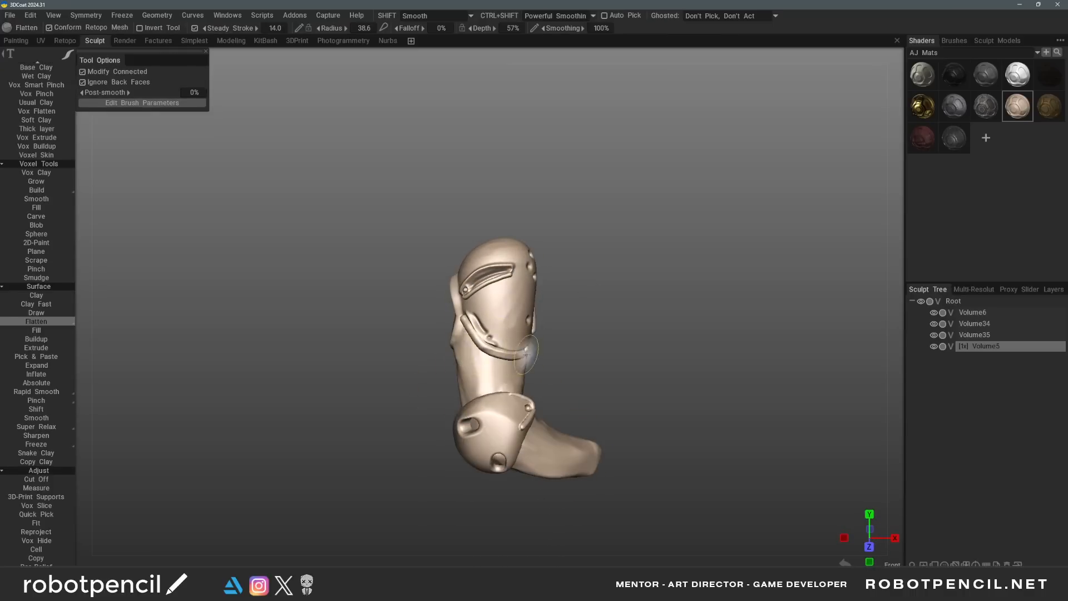
pyautogui.keyDown('alt'); pyautogui.moveTo(516, 356); pyautogui.dragTo(504, 349); pyautogui.keyUp('alt')
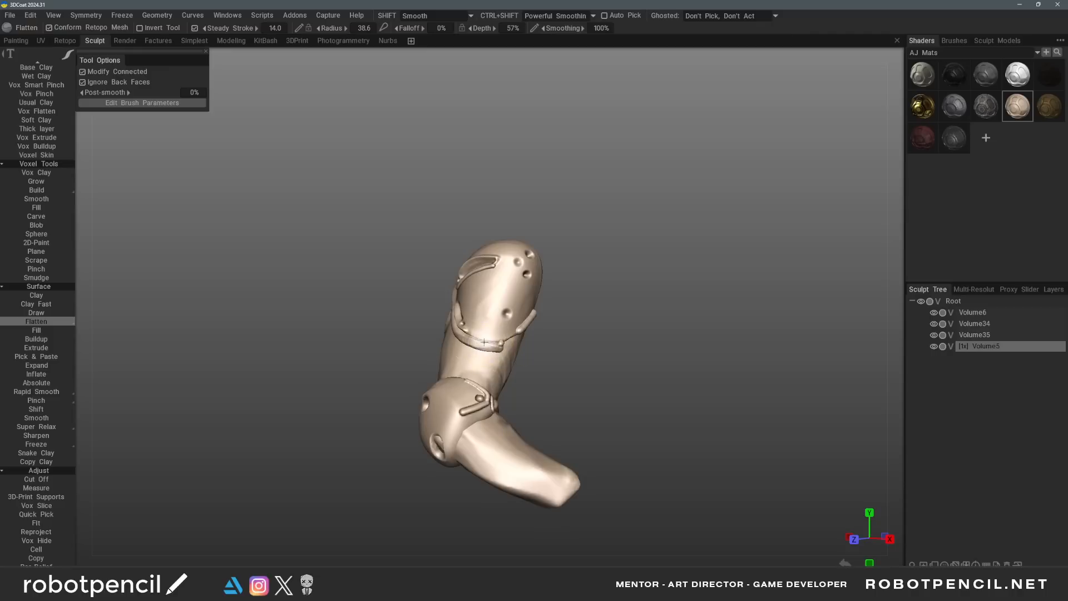
pyautogui.keyDown('alt'); pyautogui.moveTo(489, 346); pyautogui.dragTo(596, 335); pyautogui.keyUp('alt')
pyautogui.moveTo(519, 349)
pyautogui.keyDown('alt'); pyautogui.mouseDown()
pyautogui.moveTo(675, 375)
pyautogui.moveTo(679, 365)
pyautogui.moveTo(510, 333)
pyautogui.mouseUp(); pyautogui.keyUp('alt')
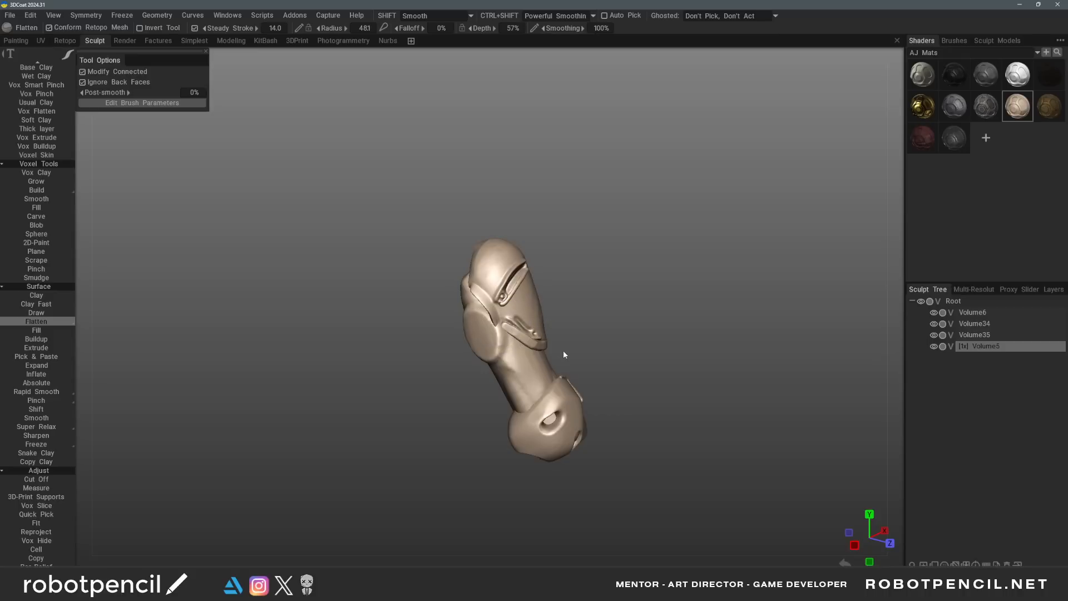
# Flatten the round disc on the side of Volume6 with Flatten at radius 76.9, and resample the volume to 131,910 polygons
pyautogui.keyDown('alt'); pyautogui.moveTo(564, 354); pyautogui.dragTo(483, 350); pyautogui.keyUp('alt')
pyautogui.moveTo(487, 379)
pyautogui.mouseDown()
pyautogui.moveTo(555, 350)
pyautogui.moveTo(569, 365)
pyautogui.moveTo(694, 346)
pyautogui.moveTo(526, 353)
pyautogui.moveTo(585, 362)
pyautogui.moveTo(523, 308)
pyautogui.mouseUp()
pyautogui.moveTo(527, 304); pyautogui.dragTo(531, 307, button='right')
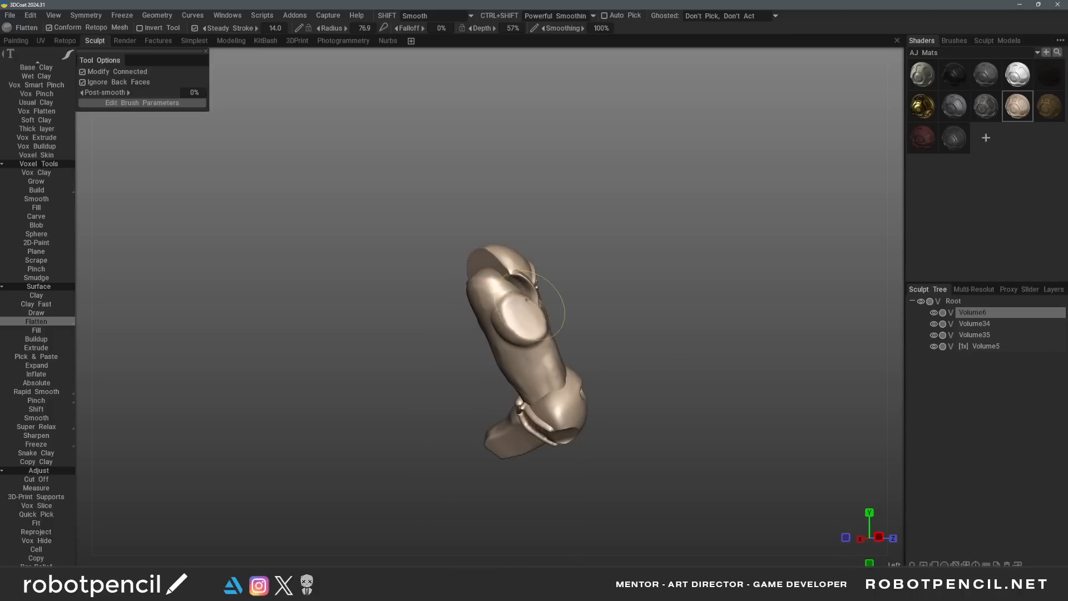
pyautogui.moveTo(531, 306)
pyautogui.mouseDown()
pyautogui.moveTo(510, 332)
pyautogui.moveTo(530, 307)
pyautogui.moveTo(546, 342)
pyautogui.moveTo(587, 344)
pyautogui.mouseUp()
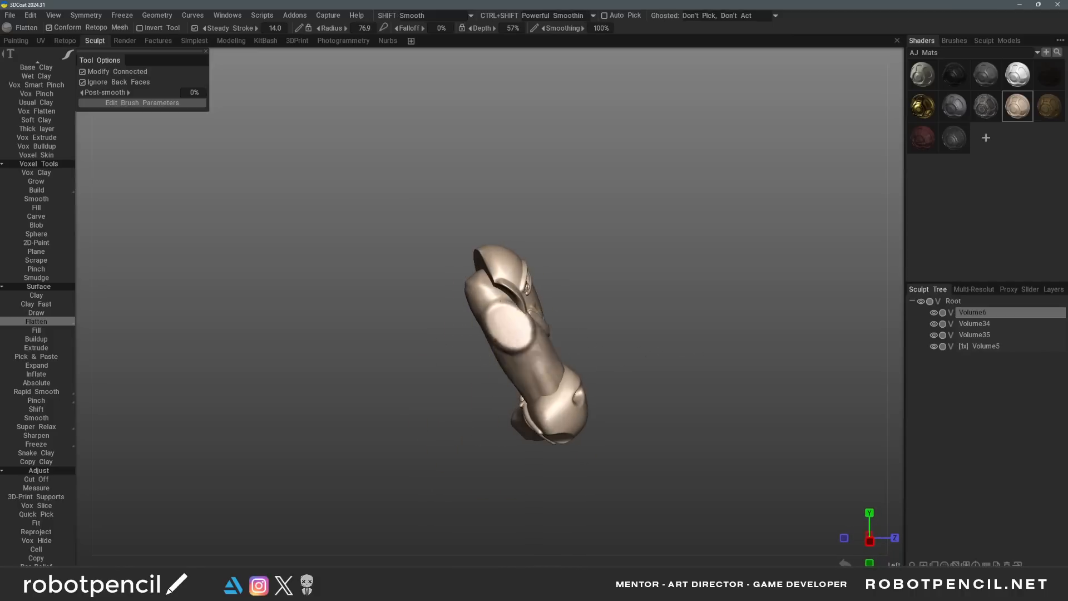
pyautogui.hotkey('ctrl', 'r')
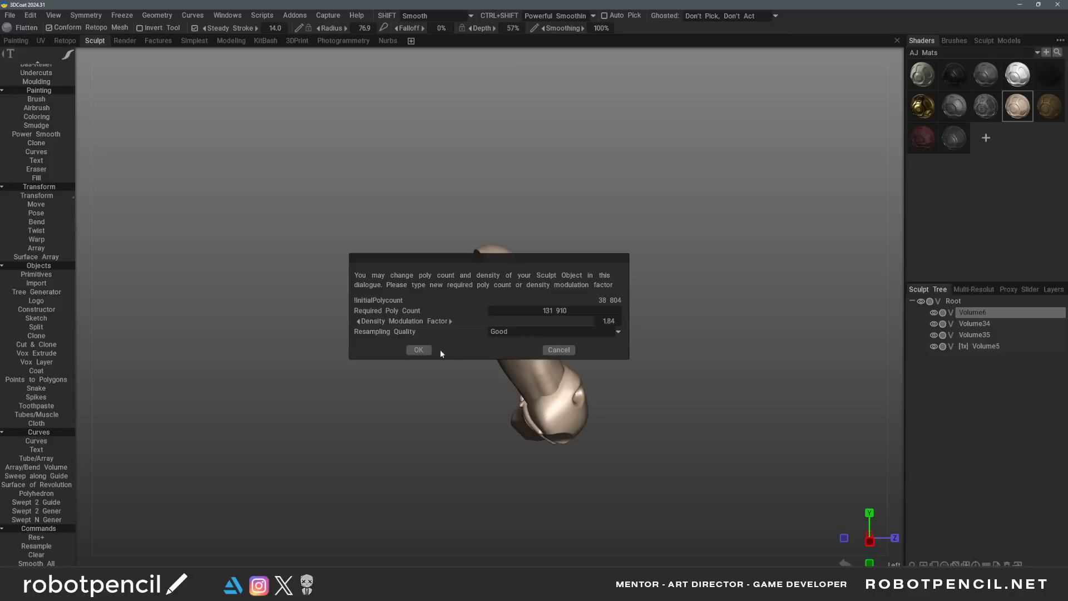
pyautogui.click(424, 350)
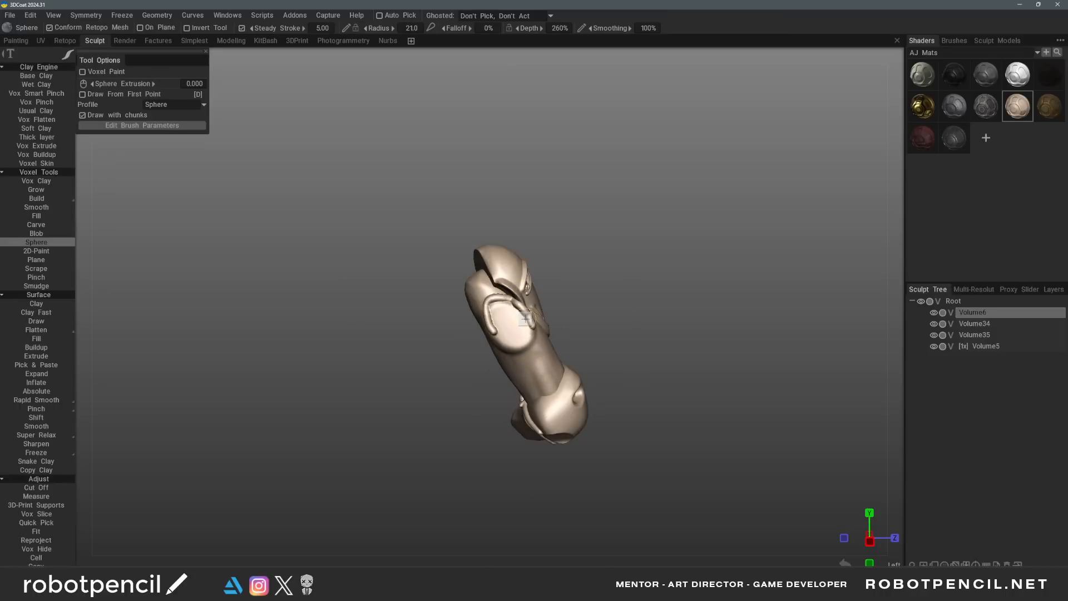
# Undo the rim stroke around the side disc, hide the mask volume Volume5, and reselect Volume6
pyautogui.hotkey('ctrl', 'z')
pyautogui.click(933, 323)
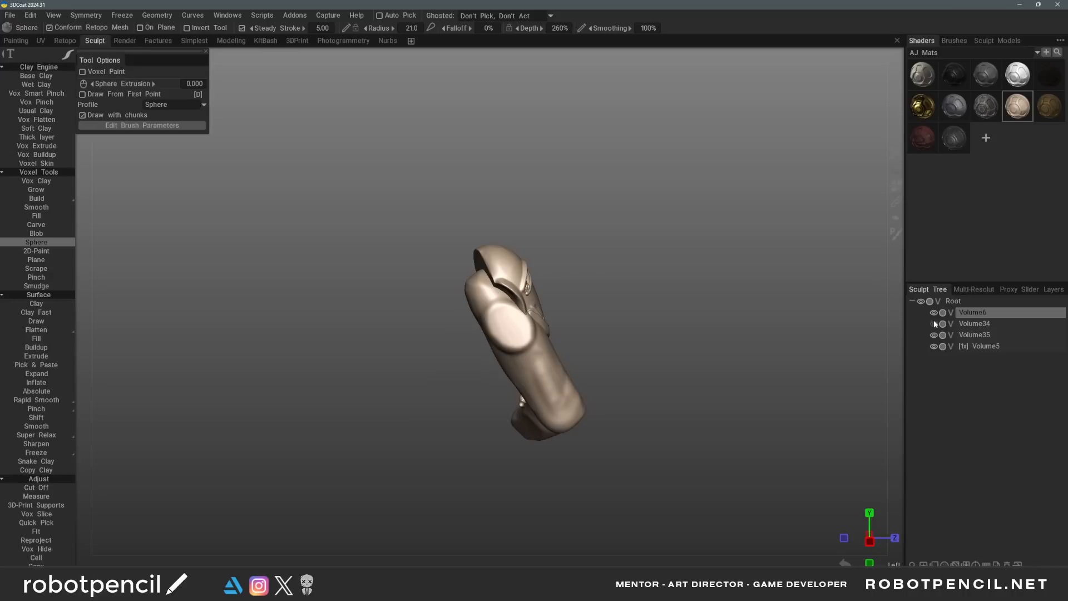
pyautogui.click(934, 323)
pyautogui.press('h')
pyautogui.click(933, 346)
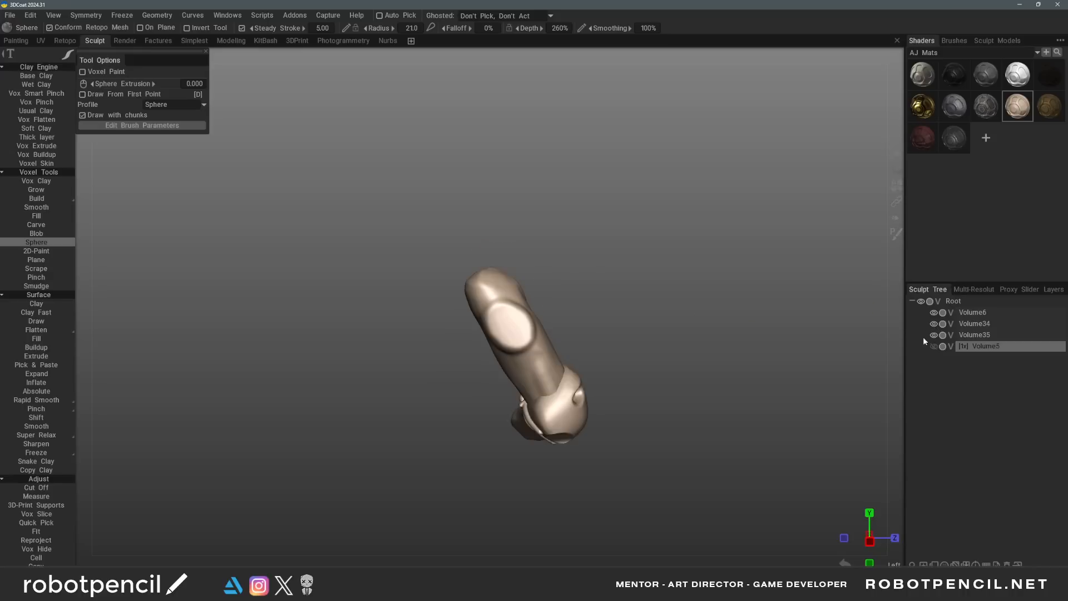
pyautogui.press('h')
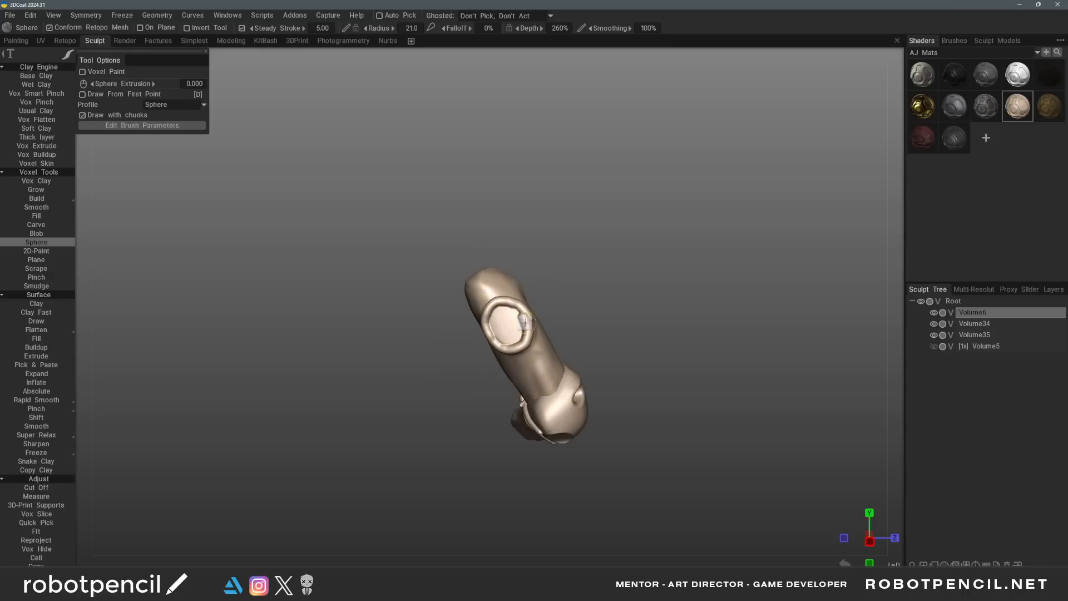
# Try to draw a raised ring around the side disc with Sphere at radius 25.3 and flatten it
pyautogui.hotkey('ctrl', 'z')
pyautogui.moveTo(524, 313); pyautogui.dragTo(525, 314, button='right')
pyautogui.moveTo(501, 300); pyautogui.dragTo(501, 343)
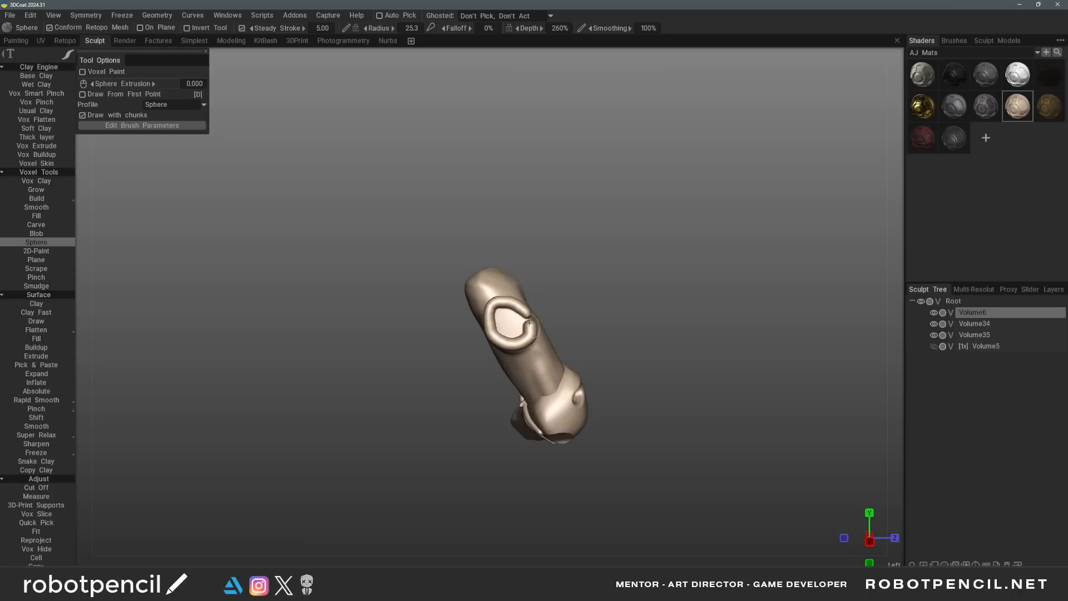
pyautogui.press('f')
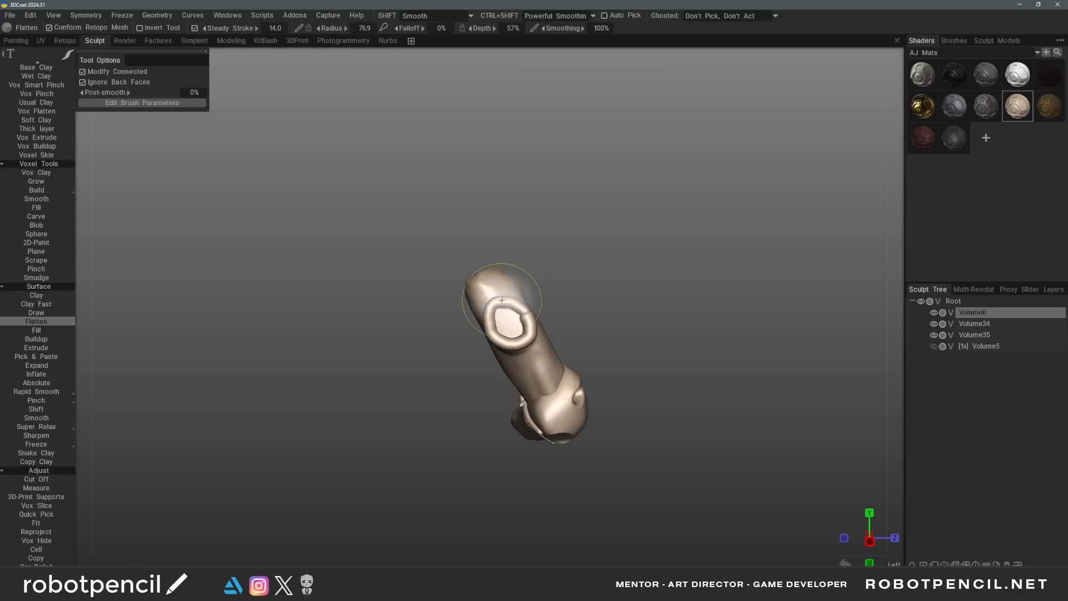
pyautogui.moveTo(510, 300)
pyautogui.mouseDown()
pyautogui.moveTo(524, 314)
pyautogui.moveTo(504, 335)
pyautogui.moveTo(515, 308)
pyautogui.moveTo(483, 329)
pyautogui.moveTo(546, 339)
pyautogui.moveTo(506, 328)
pyautogui.moveTo(508, 353)
pyautogui.mouseUp()
pyautogui.press('s')
pyautogui.hotkey('ctrl', 'z')
# Try to draw a thick bar across the side disc with Sphere, at radii of 45.8 and 62.6
pyautogui.moveTo(493, 332); pyautogui.dragTo(507, 333, button='right')
pyautogui.moveTo(485, 318); pyautogui.dragTo(509, 353)
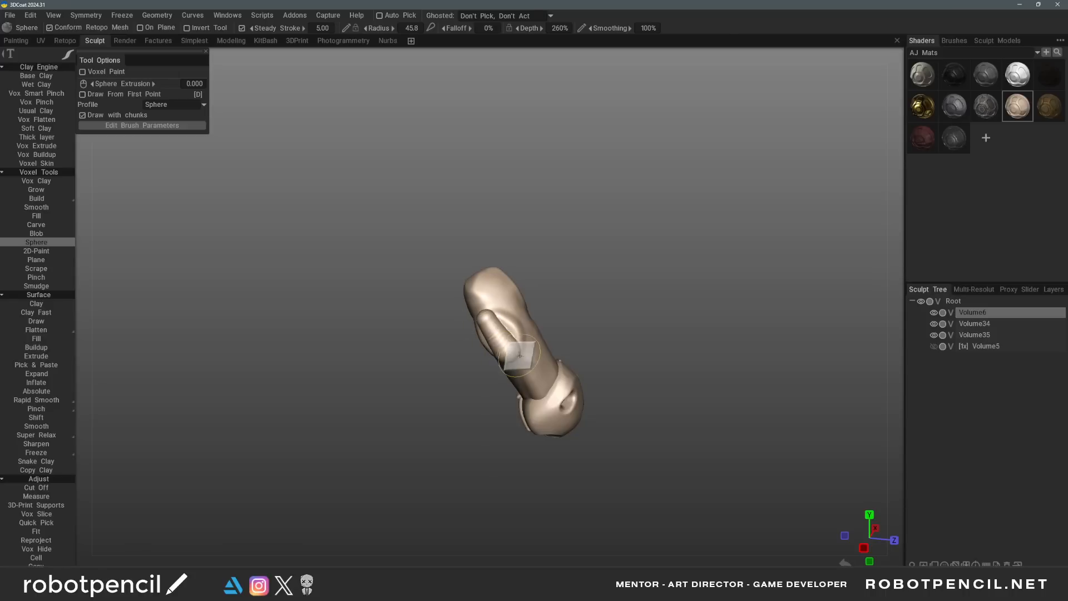
pyautogui.hotkey('ctrl', 'z')
pyautogui.moveTo(477, 318); pyautogui.dragTo(487, 318, button='right')
pyautogui.moveTo(483, 319)
pyautogui.mouseDown()
pyautogui.moveTo(508, 353)
pyautogui.moveTo(572, 352)
pyautogui.moveTo(565, 336)
pyautogui.moveTo(535, 341)
pyautogui.mouseUp()
pyautogui.hotkey('ctrl', 'z')
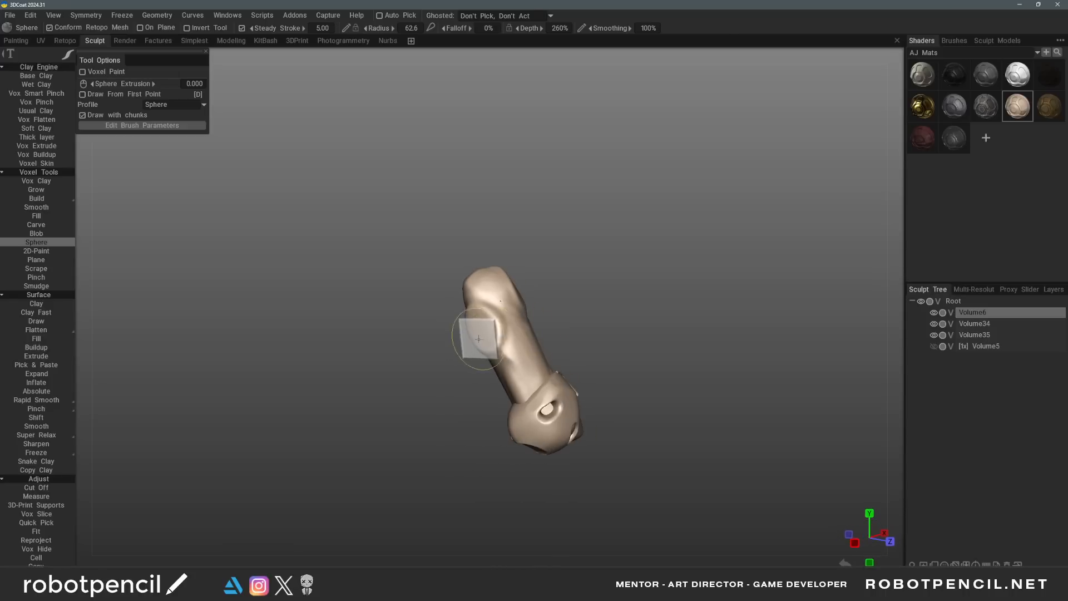
# Add a new volume, draw a thick bar over the side disc with Sphere at radius 62.6, and apply the beige shader
pyautogui.hotkey('ctrl', 'shift', 'n')
pyautogui.moveTo(477, 323)
pyautogui.keyDown('alt'); pyautogui.mouseDown()
pyautogui.moveTo(495, 321)
pyautogui.moveTo(509, 346)
pyautogui.moveTo(463, 353)
pyautogui.mouseUp(); pyautogui.keyUp('alt')
pyautogui.click(1019, 114)
pyautogui.keyDown('alt'); pyautogui.moveTo(818, 202); pyautogui.dragTo(709, 253); pyautogui.keyUp('alt')
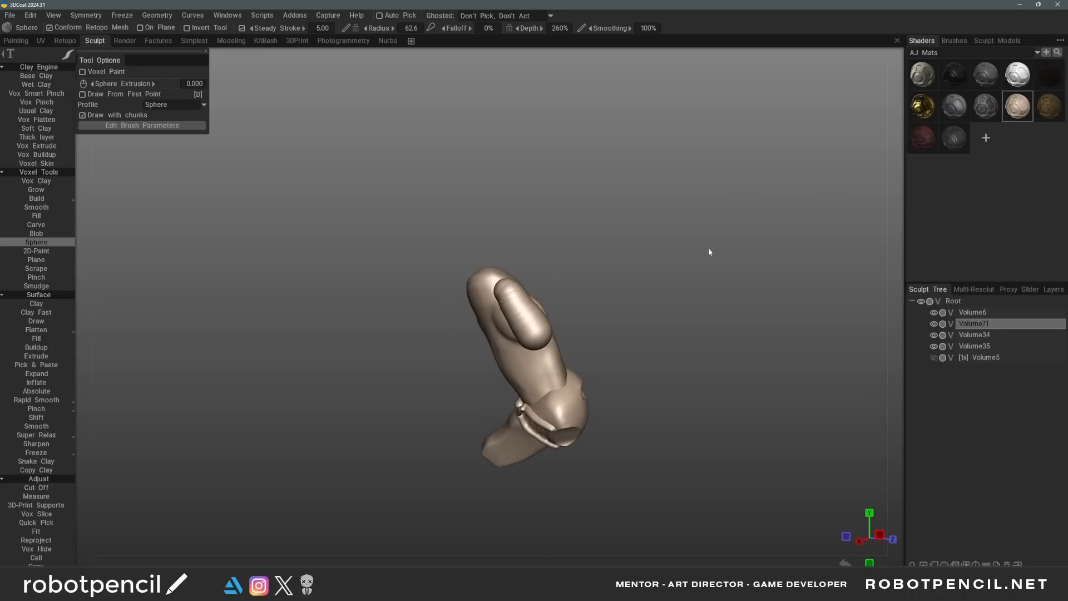
# Slice both rounded ends off the new bar with Cut Off
pyautogui.press('k')
pyautogui.moveTo(532, 272); pyautogui.dragTo(499, 254)
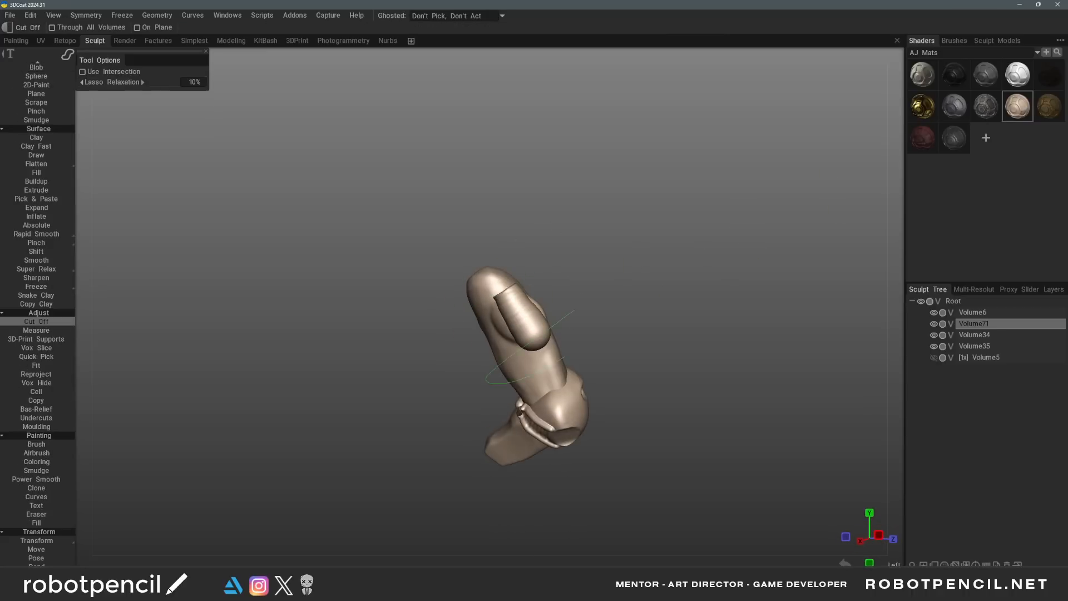
pyautogui.moveTo(566, 357); pyautogui.dragTo(581, 346)
pyautogui.moveTo(629, 334)
pyautogui.keyDown('alt'); pyautogui.mouseDown()
pyautogui.moveTo(551, 335)
pyautogui.moveTo(540, 356)
pyautogui.moveTo(616, 325)
pyautogui.moveTo(617, 360)
pyautogui.mouseUp(); pyautogui.keyUp('alt')
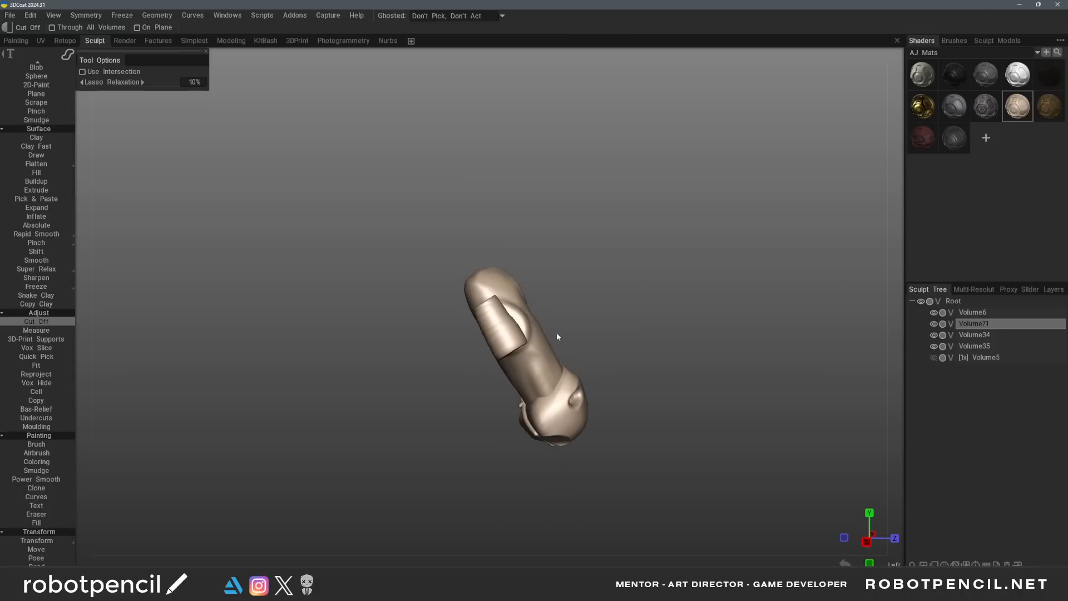
# Draw a thin raised strap around the middle of the side canister with Sphere at radius 9.32 on the main body volume
pyautogui.press('h')
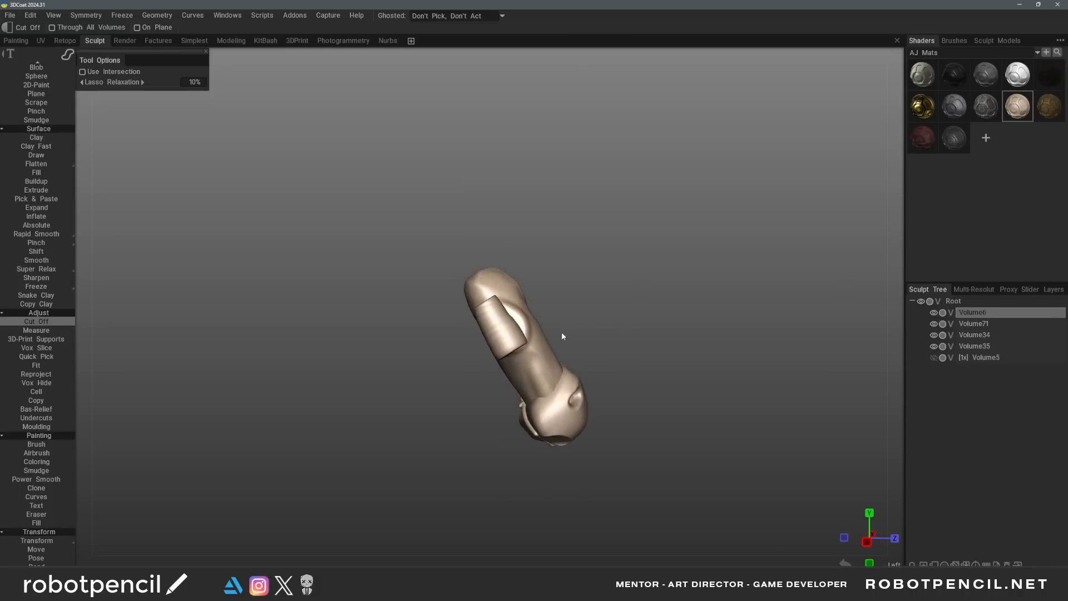
pyautogui.moveTo(562, 336)
pyautogui.keyDown('alt'); pyautogui.mouseDown()
pyautogui.moveTo(581, 320)
pyautogui.moveTo(522, 325)
pyautogui.moveTo(486, 348)
pyautogui.moveTo(563, 316)
pyautogui.moveTo(467, 369)
pyautogui.moveTo(610, 332)
pyautogui.moveTo(483, 323)
pyautogui.mouseUp(); pyautogui.keyUp('alt')
pyautogui.press('s')
pyautogui.press('[')
pyautogui.press('[')
pyautogui.press('[')
pyautogui.press('[')
pyautogui.press('[')
pyautogui.press('[')
pyautogui.press('[')
pyautogui.press('[')
pyautogui.press('[')
pyautogui.press('[')
pyautogui.press('[')
pyautogui.hotkey('ctrl', 'z')
pyautogui.press('[')
pyautogui.press('[')
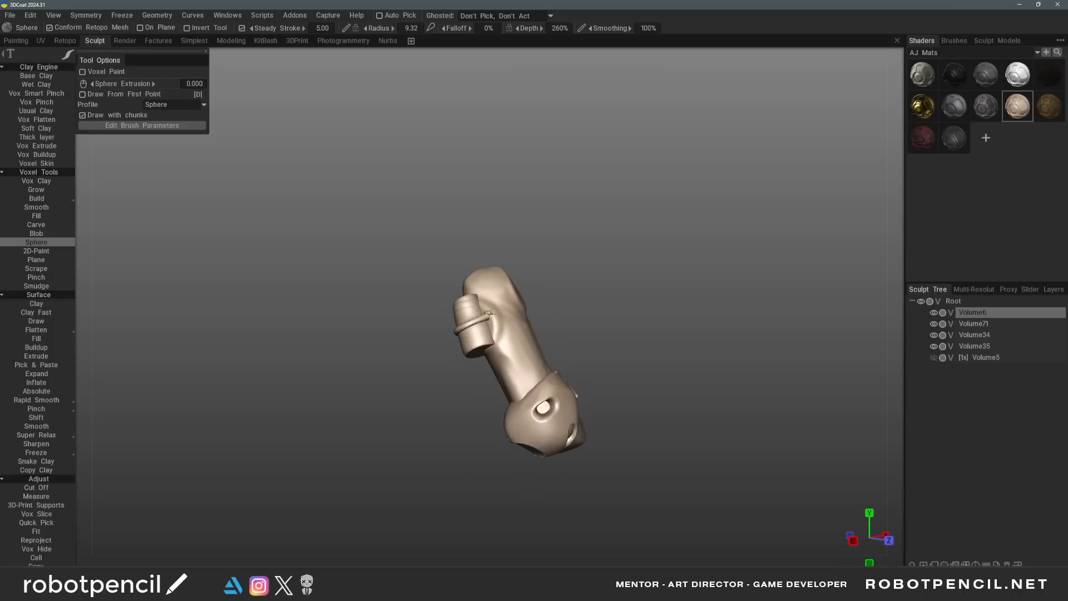
# Try to draw a ring around the canister's upper end with Sphere at radius 28.7
pyautogui.keyDown('alt'); pyautogui.moveTo(550, 361); pyautogui.dragTo(576, 367); pyautogui.keyUp('alt')
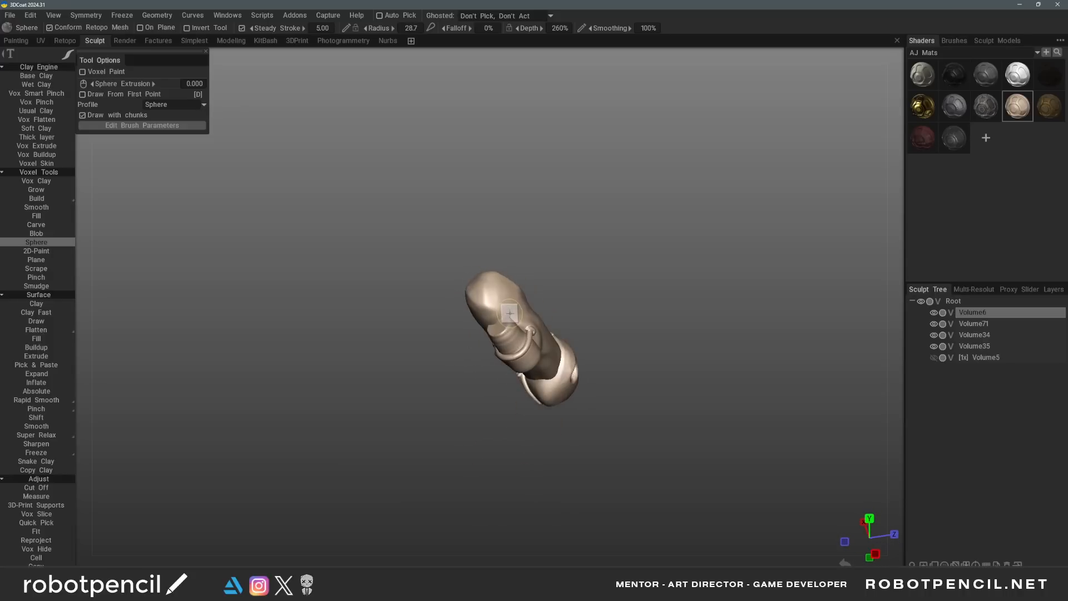
pyautogui.keyDown('alt'); pyautogui.moveTo(489, 321); pyautogui.dragTo(636, 314); pyautogui.keyUp('alt')
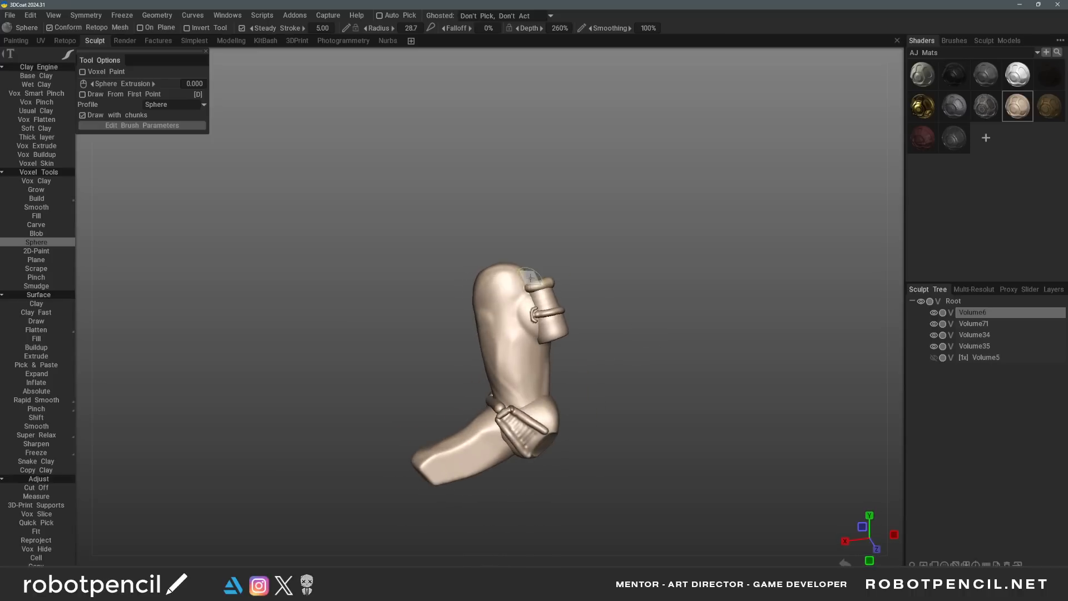
pyautogui.press('c')
pyautogui.moveTo(572, 271)
pyautogui.keyDown('alt'); pyautogui.mouseDown()
pyautogui.moveTo(503, 340)
pyautogui.moveTo(607, 334)
pyautogui.moveTo(608, 352)
pyautogui.moveTo(530, 300)
pyautogui.moveTo(570, 302)
pyautogui.moveTo(606, 365)
pyautogui.moveTo(566, 366)
pyautogui.mouseUp(); pyautogui.keyUp('alt')
pyautogui.hotkey('ctrl', 'z')
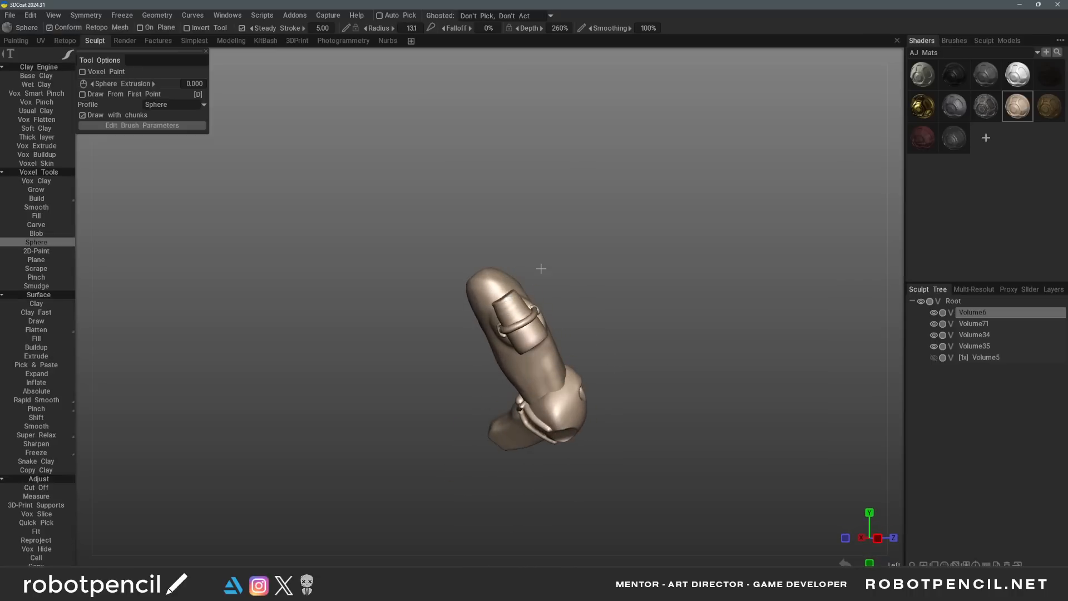
# Draw a thin strap lengthwise over the canister with Sphere at radius 7.99, with rounded anchors at its ends
pyautogui.moveTo(541, 268)
pyautogui.keyDown('alt'); pyautogui.mouseDown()
pyautogui.moveTo(518, 326)
pyautogui.moveTo(517, 313)
pyautogui.mouseUp(); pyautogui.keyUp('alt')
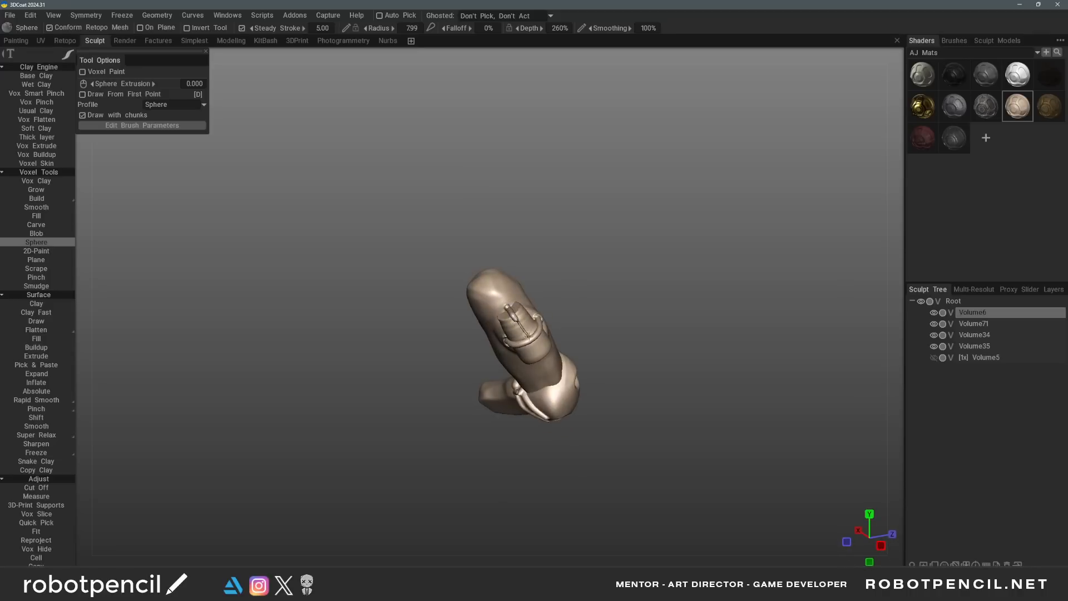
pyautogui.keyDown('alt'); pyautogui.moveTo(556, 348); pyautogui.dragTo(541, 337); pyautogui.keyUp('alt')
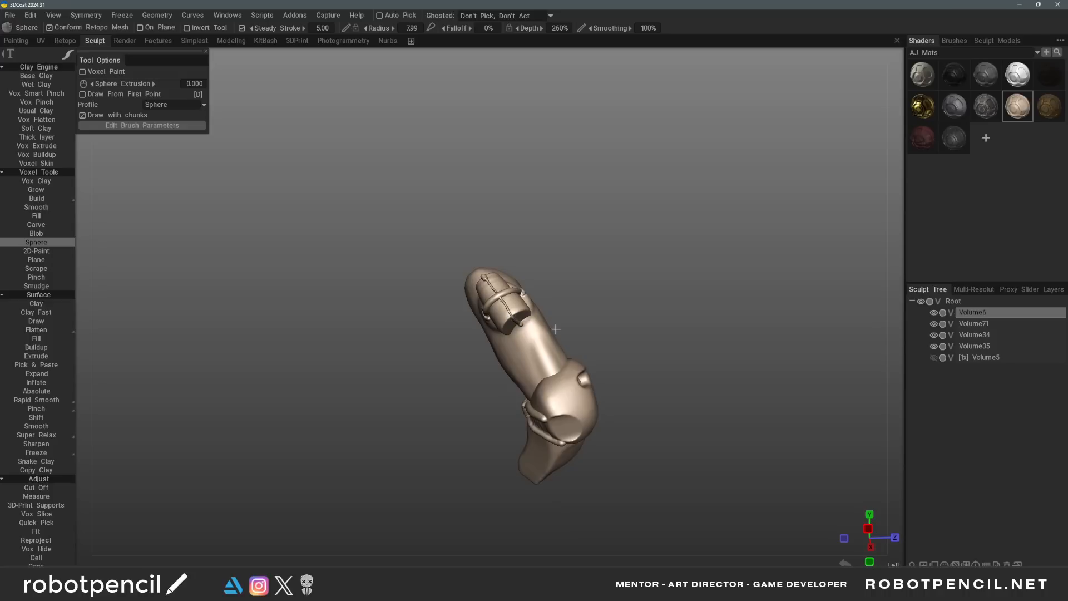
pyautogui.keyDown('alt'); pyautogui.moveTo(556, 328); pyautogui.dragTo(450, 366); pyautogui.keyUp('alt')
# Show the hidden mask shell and flatten the canister volume's surface with Flatten at radius 28.3
pyautogui.click(934, 358)
pyautogui.keyDown('alt'); pyautogui.moveTo(675, 391); pyautogui.dragTo(697, 364); pyautogui.keyUp('alt')
pyautogui.press('h')
pyautogui.press('f')
pyautogui.moveTo(489, 303); pyautogui.dragTo(453, 301, button='right')
pyautogui.keyDown('alt'); pyautogui.moveTo(491, 305); pyautogui.dragTo(577, 317); pyautogui.keyUp('alt')
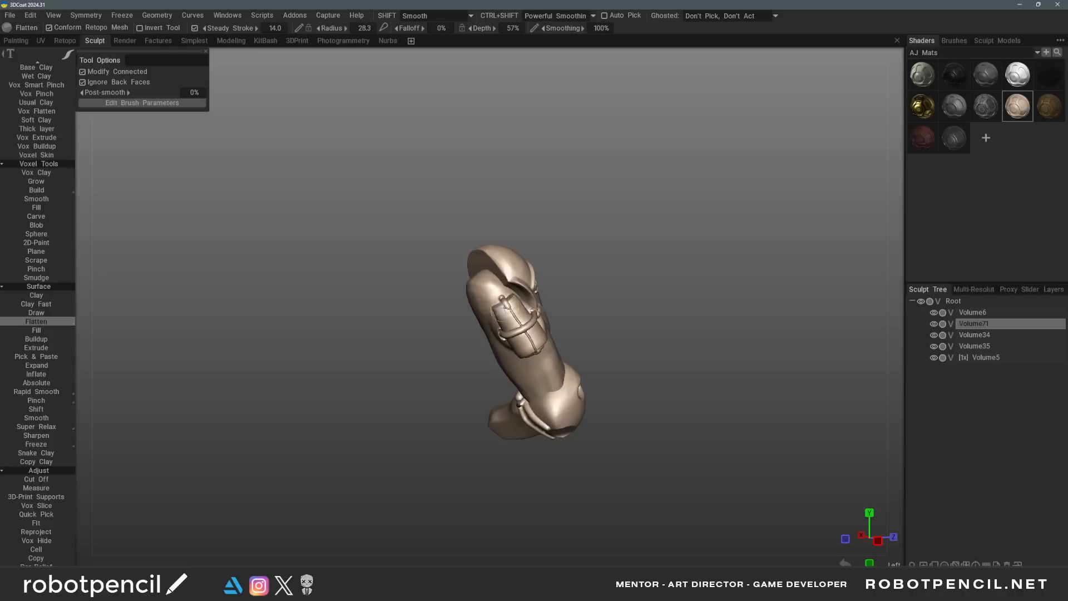
pyautogui.moveTo(506, 319); pyautogui.dragTo(505, 309)
pyautogui.keyDown('alt'); pyautogui.moveTo(549, 303); pyautogui.dragTo(650, 328, button='right'); pyautogui.keyUp('alt')
pyautogui.keyDown('alt'); pyautogui.moveTo(650, 328); pyautogui.dragTo(633, 319); pyautogui.keyUp('alt')
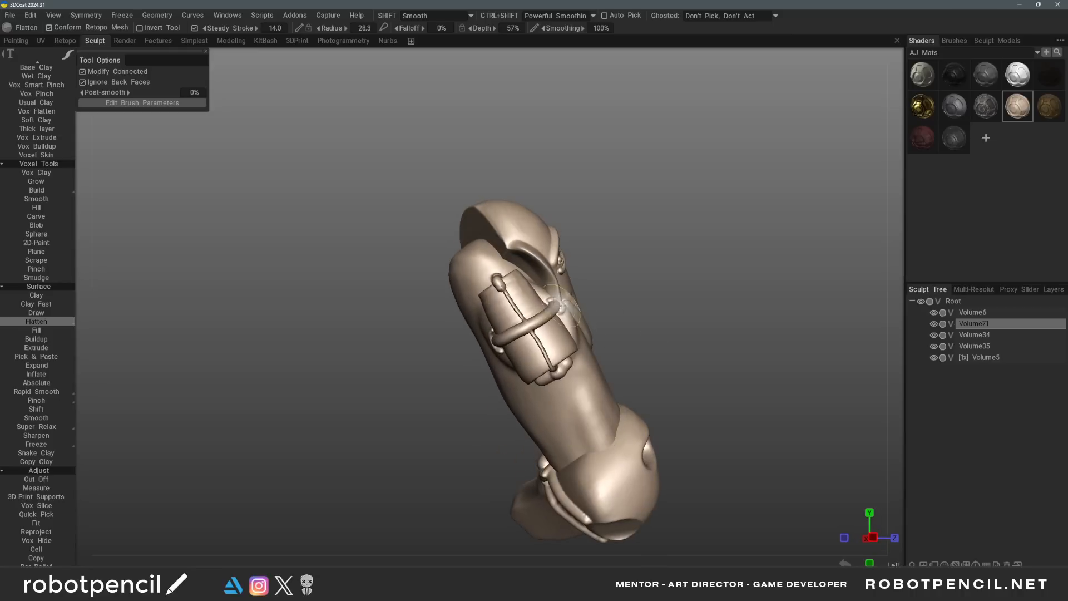
pyautogui.moveTo(541, 295); pyautogui.dragTo(521, 280)
# Split the canister's upper end into its own piece with a split border width of 0.1 voxels and apply the beige shader
pyautogui.press('s')
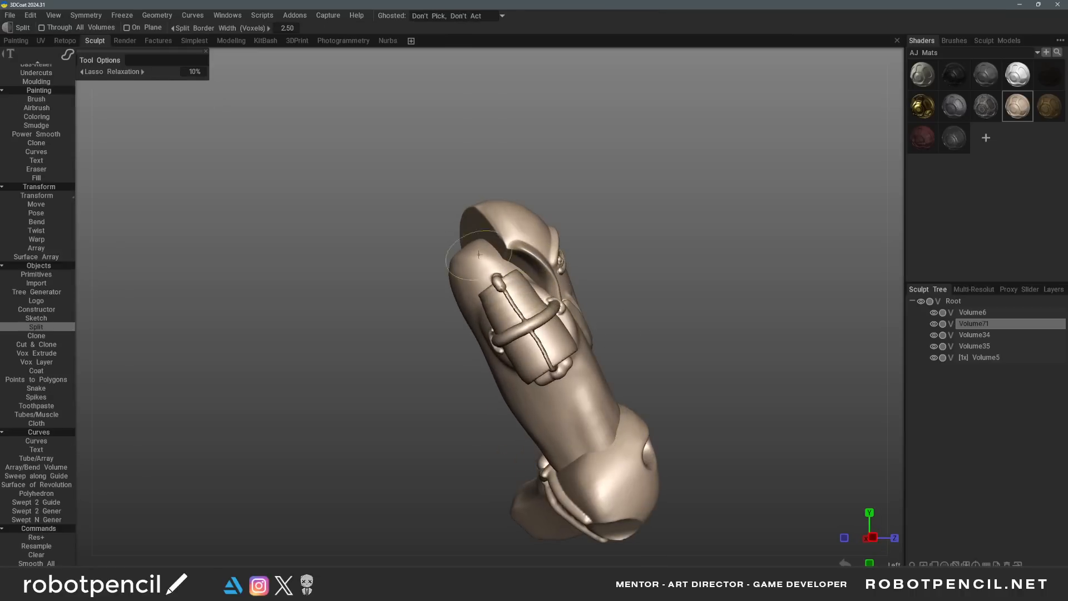
pyautogui.click(272, 29)
pyautogui.press('BackSpace')
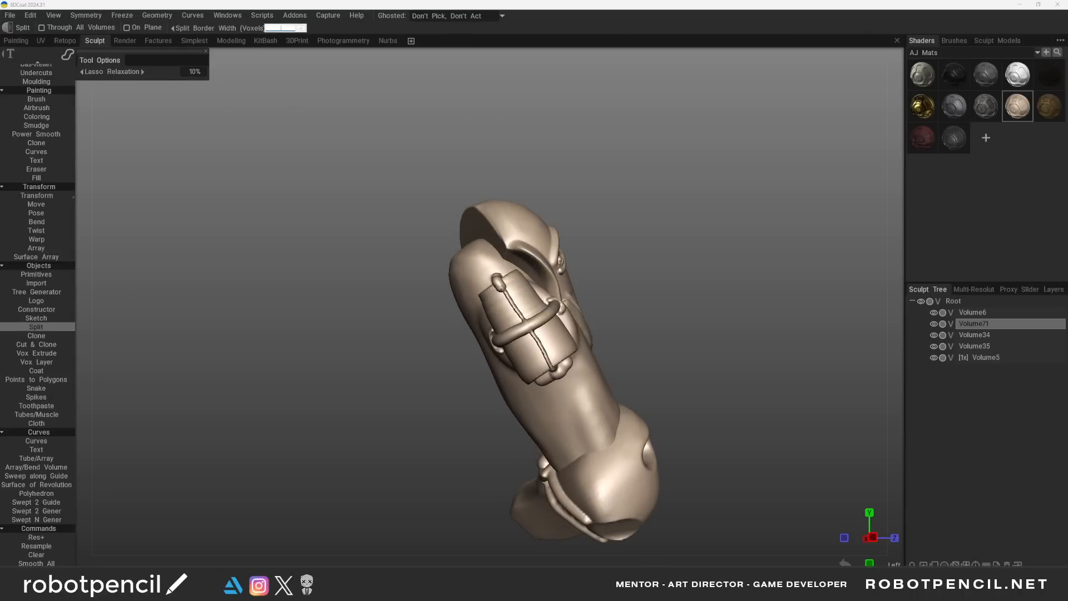
pyautogui.write('0.1')
pyautogui.press('Return')
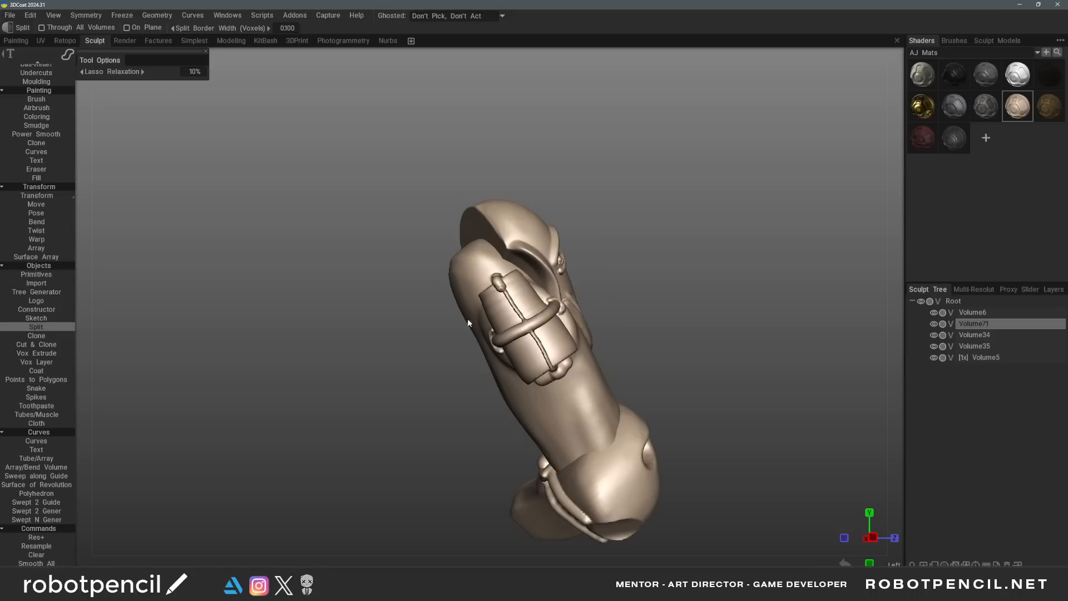
pyautogui.moveTo(567, 197); pyautogui.dragTo(568, 202)
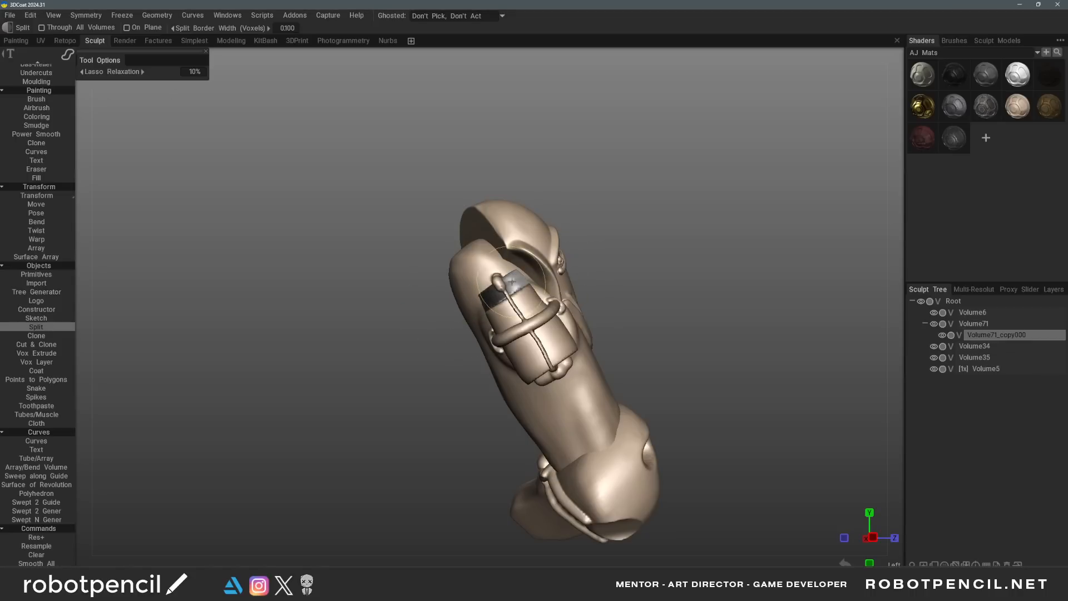
pyautogui.press('h')
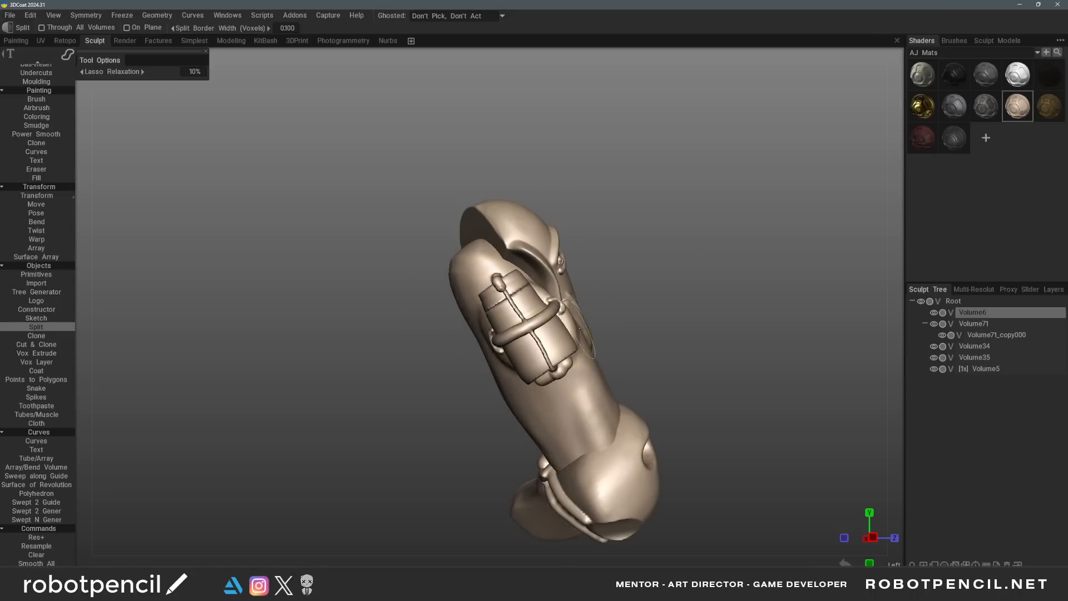
# Split the canister's lower end into a separate piece and apply the beige shader to it
pyautogui.press('h')
pyautogui.moveTo(482, 416); pyautogui.dragTo(618, 364)
pyautogui.moveTo(674, 335)
pyautogui.keyDown('alt'); pyautogui.mouseDown()
pyautogui.moveTo(632, 356)
pyautogui.moveTo(652, 351)
pyautogui.mouseUp(); pyautogui.keyUp('alt')
pyautogui.press('h')
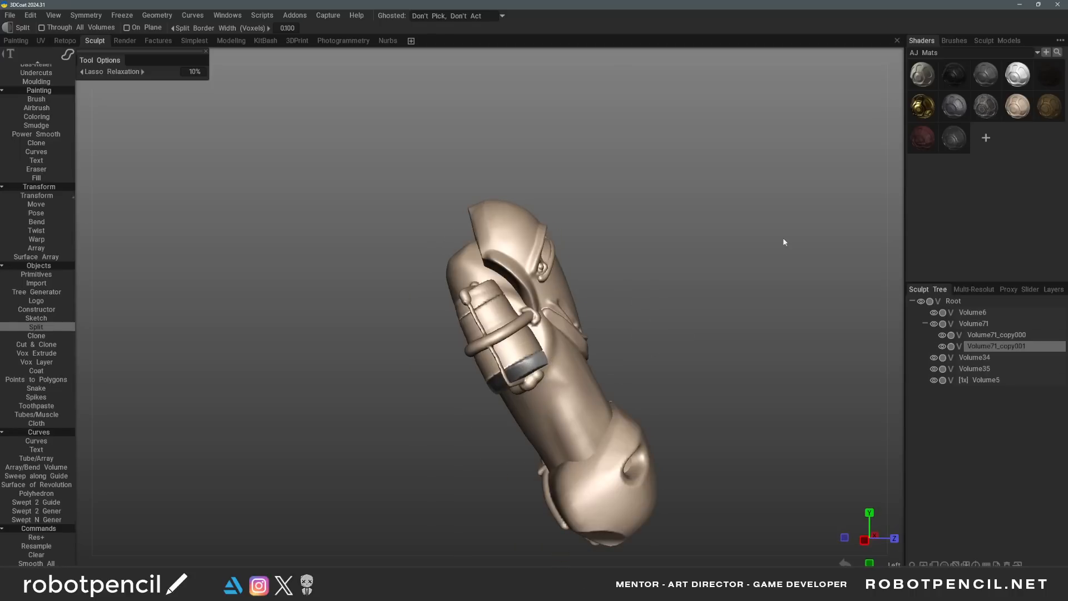
pyautogui.click(1019, 107)
# Resample the three canister pieces to a higher density, with factor 2.01 for the middle piece and 1.86 for the upper end
pyautogui.press('r')
pyautogui.click(607, 321)
pyautogui.write('5')
pyautogui.click(427, 352)
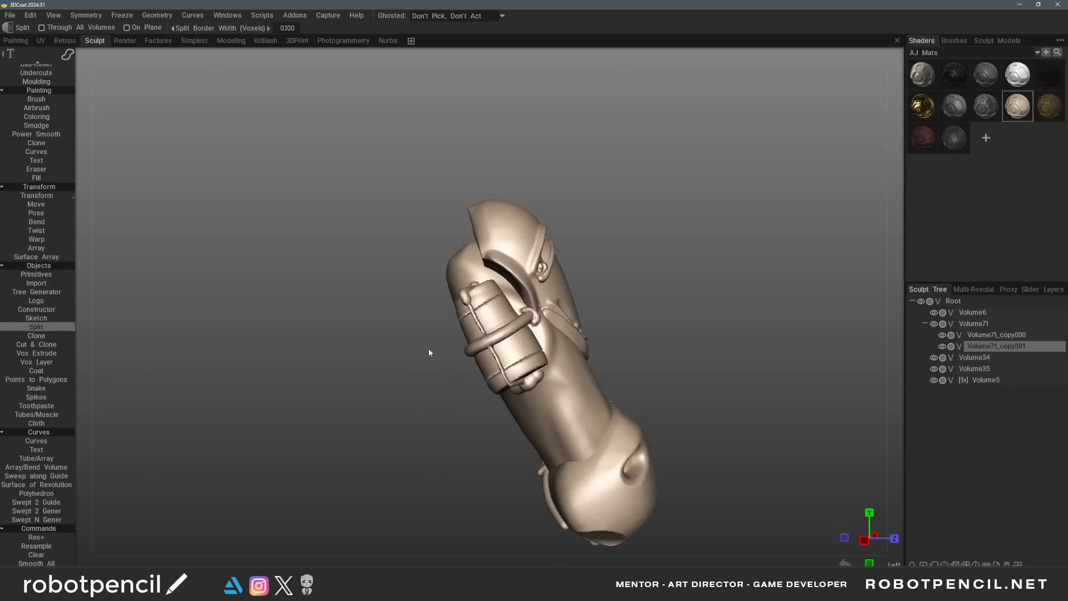
pyautogui.press('h')
pyautogui.press('r')
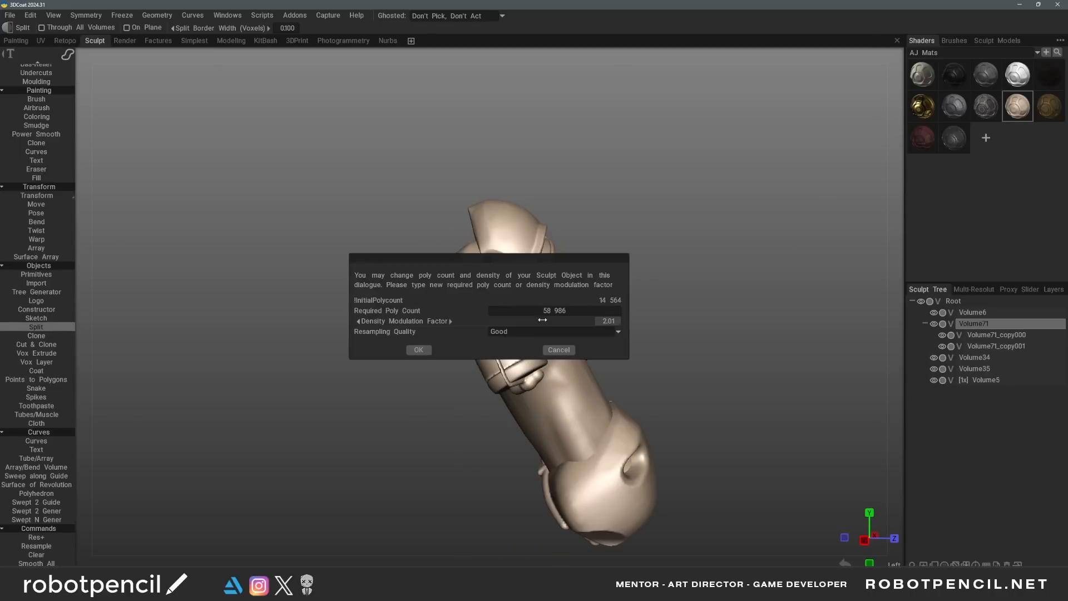
pyautogui.click(418, 350)
pyautogui.press('h')
pyautogui.press('r')
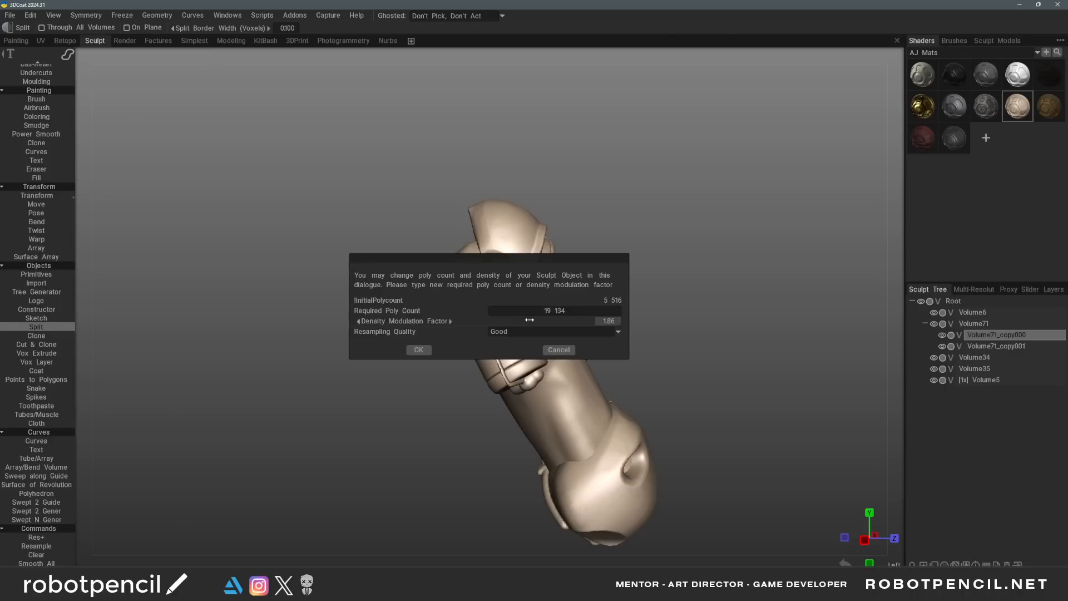
pyautogui.click(418, 353)
# Try several shaders on the mask shell and apply the dark grey one
pyautogui.moveTo(431, 352)
pyautogui.mouseDown()
pyautogui.moveTo(670, 333)
pyautogui.moveTo(479, 333)
pyautogui.moveTo(653, 392)
pyautogui.moveTo(484, 334)
pyautogui.moveTo(346, 327)
pyautogui.moveTo(627, 373)
pyautogui.moveTo(777, 378)
pyautogui.moveTo(536, 381)
pyautogui.moveTo(640, 381)
pyautogui.mouseUp()
pyautogui.click(985, 380)
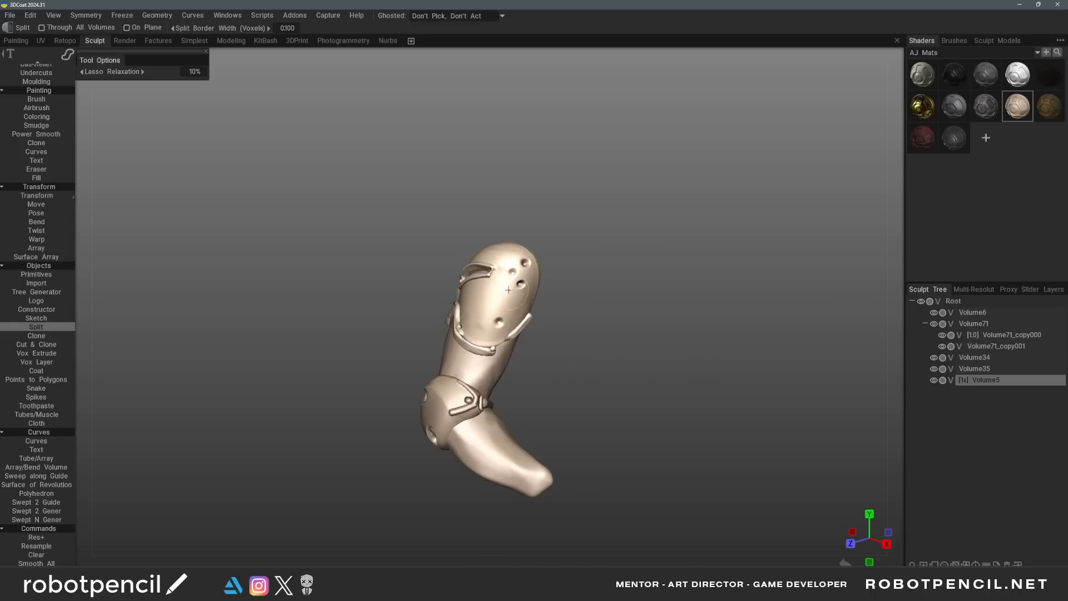
pyautogui.click(949, 107)
pyautogui.click(943, 137)
pyautogui.click(921, 135)
pyautogui.click(948, 137)
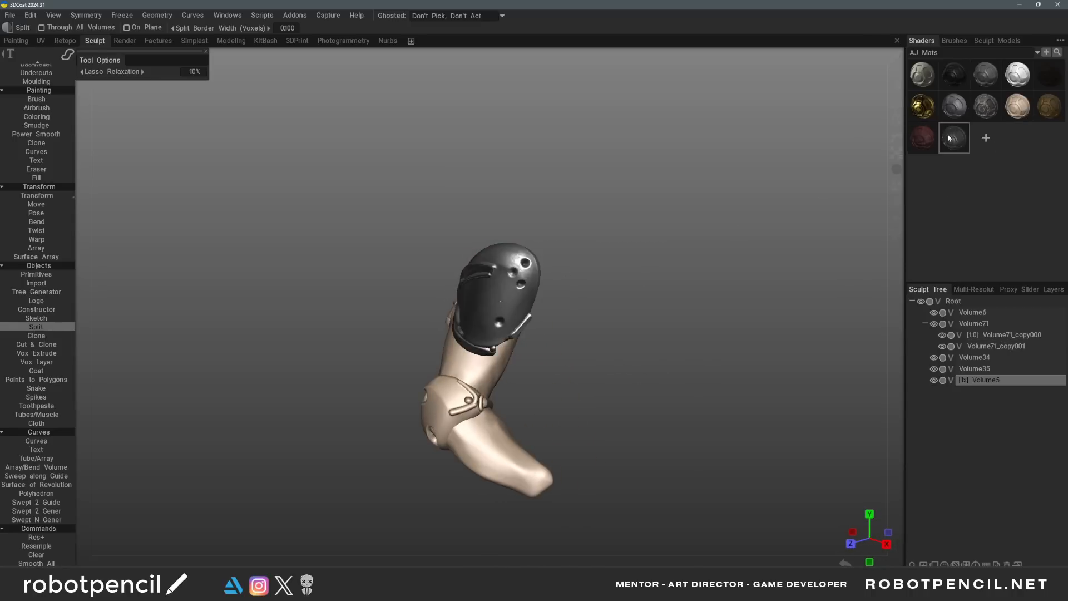
# Apply the near-black shader from the AJ Mats set to the underlying arm volume
pyautogui.moveTo(561, 334); pyautogui.dragTo(645, 334)
pyautogui.press('h')
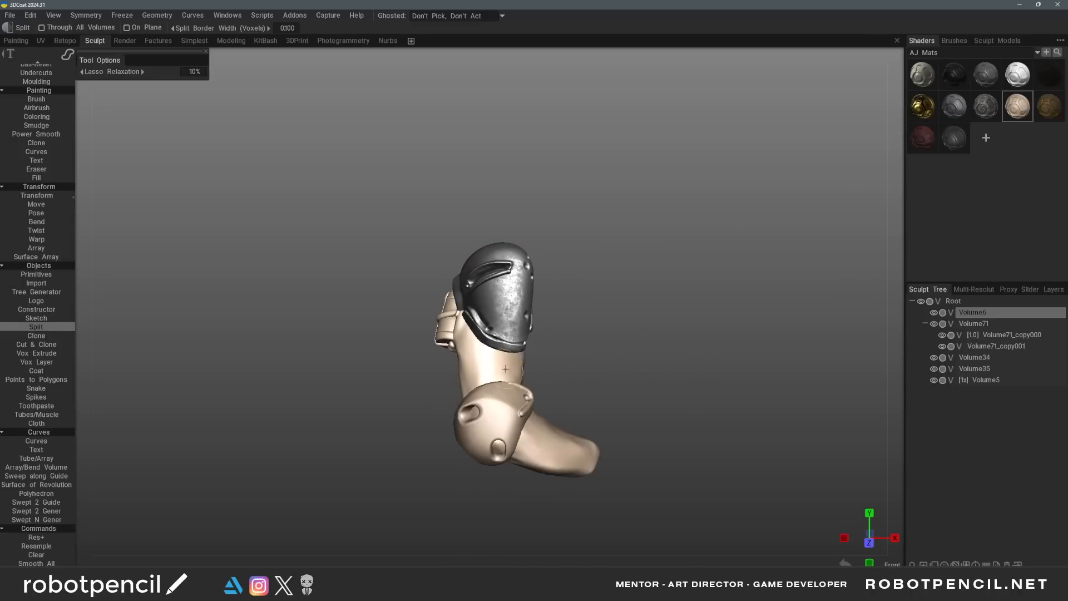
pyautogui.click(980, 75)
pyautogui.click(949, 82)
# Try several AJ Mats shaders on the canister body, including gold, and end on the scratched dark metal
pyautogui.moveTo(592, 313); pyautogui.dragTo(684, 311)
pyautogui.press('h')
pyautogui.click(987, 108)
pyautogui.click(927, 105)
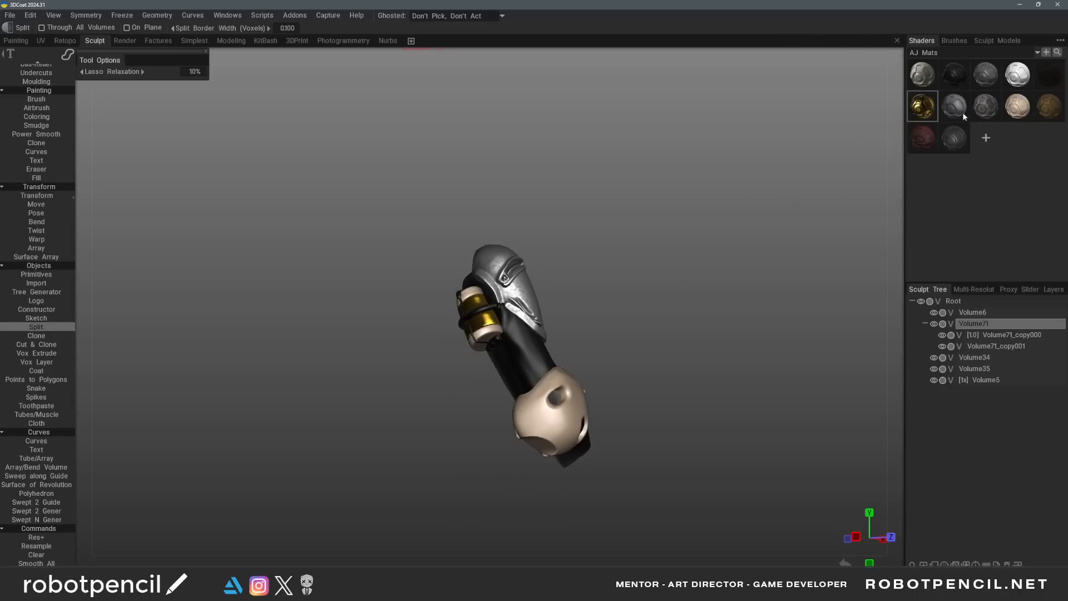
pyautogui.click(951, 136)
# Apply the gold shader to the canister's lower cap and the scratched dark metal shader to its upper cap
pyautogui.press('h')
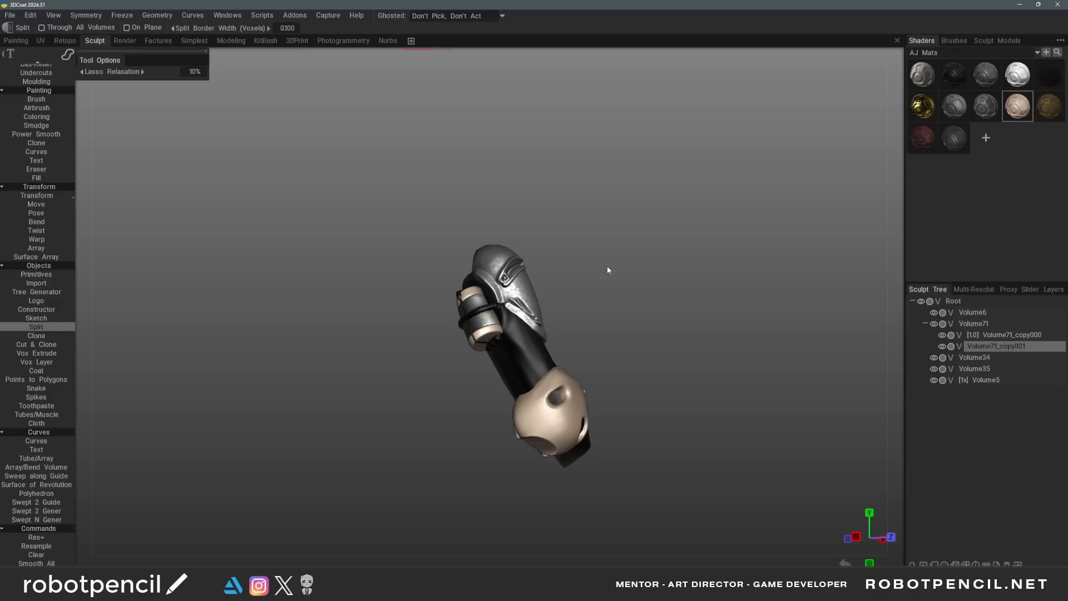
pyautogui.click(925, 106)
pyautogui.press('h')
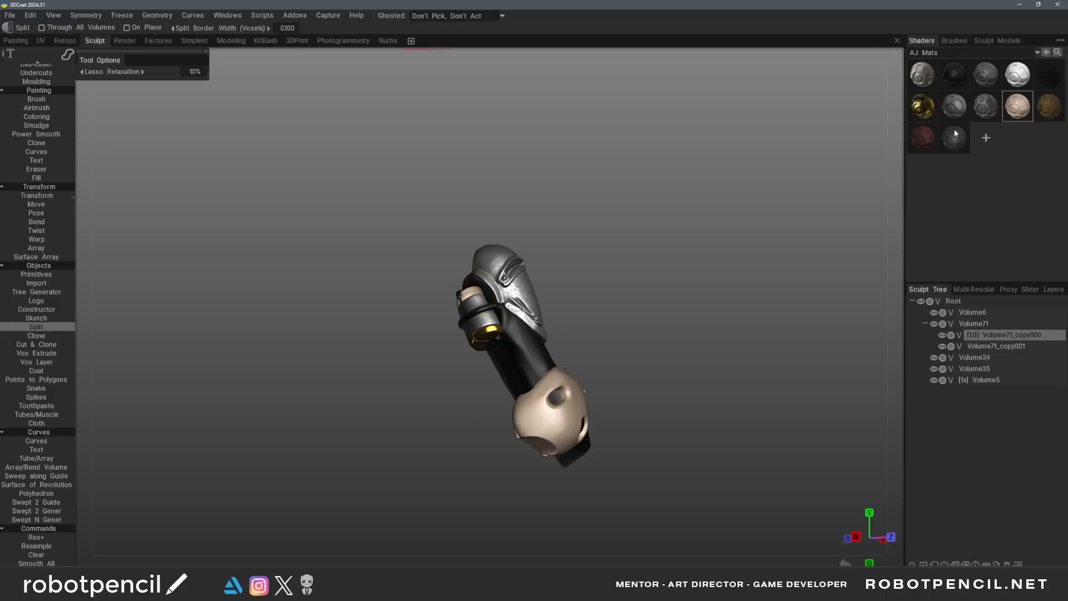
# Compare several grey AJ Mats shaders on the elbow guard and settle on the scratched dark metal
pyautogui.moveTo(636, 310); pyautogui.dragTo(546, 352)
pyautogui.press('h')
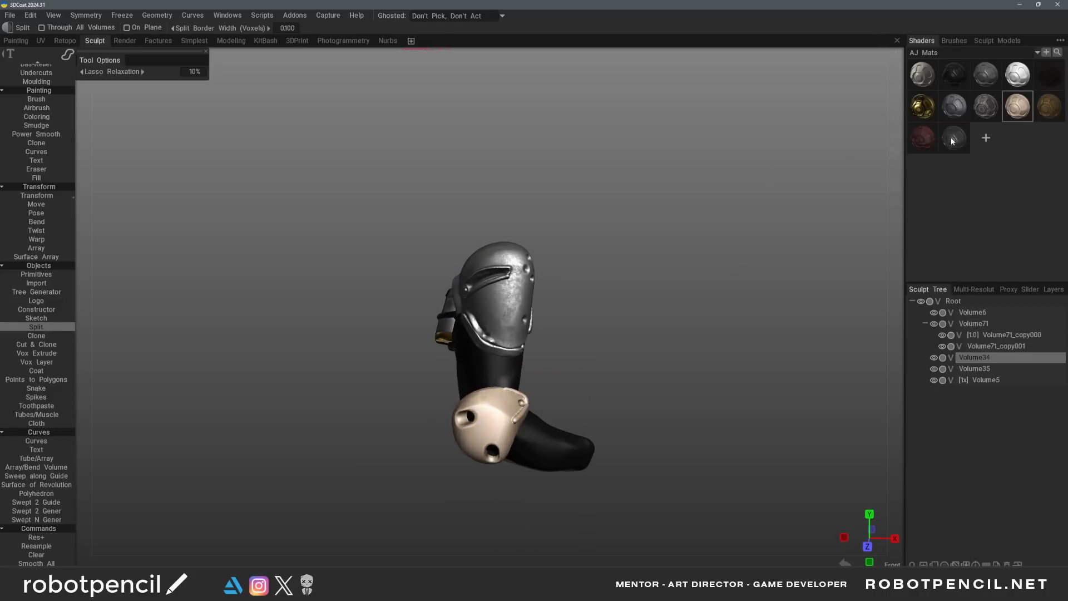
pyautogui.click(952, 141)
pyautogui.moveTo(634, 317)
pyautogui.mouseDown()
pyautogui.moveTo(586, 336)
pyautogui.moveTo(538, 327)
pyautogui.moveTo(632, 328)
pyautogui.mouseUp()
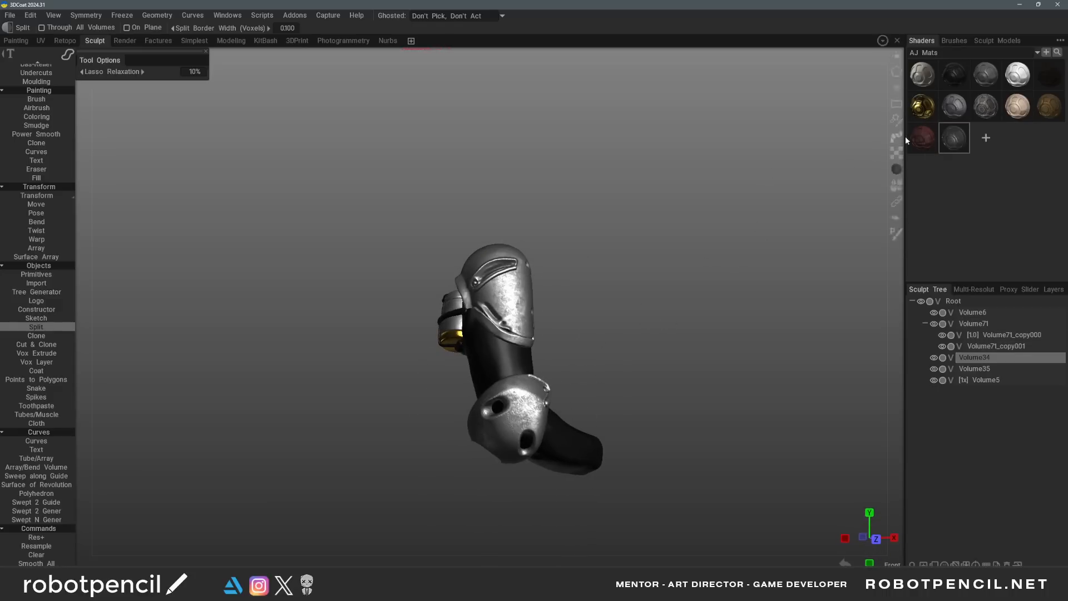
pyautogui.click(950, 112)
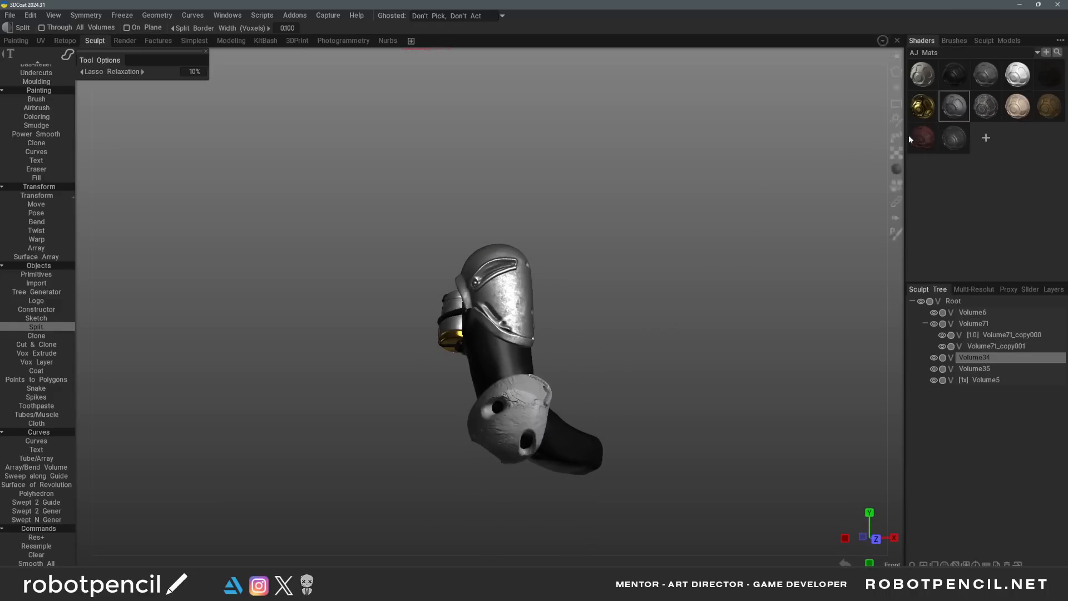
pyautogui.click(982, 77)
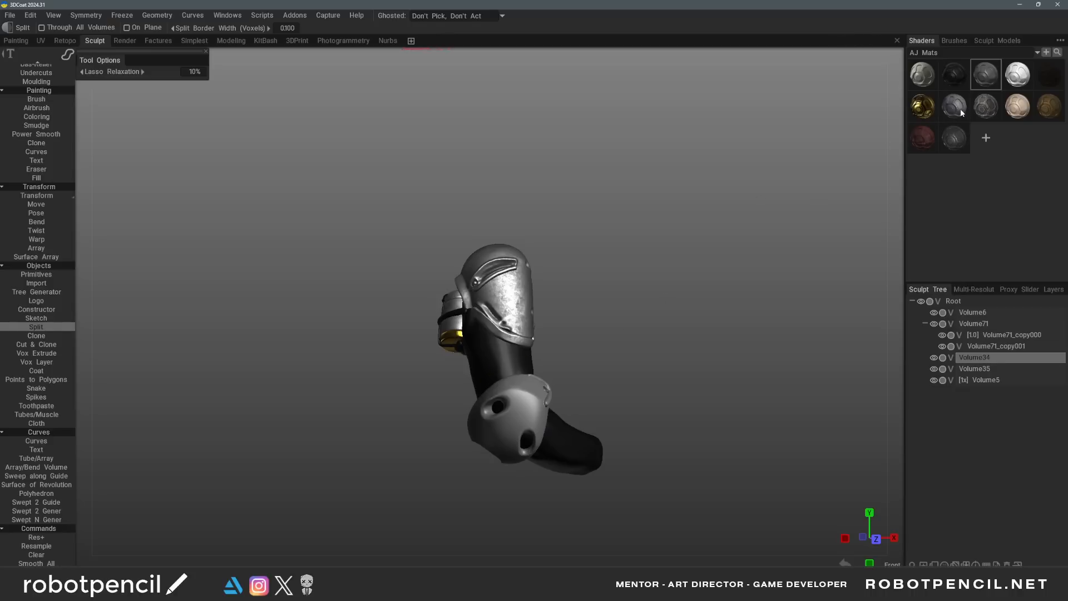
pyautogui.click(953, 139)
# Switch the shader library to the Default set and apply its dark red shader to the underlying arm
pyautogui.moveTo(643, 389)
pyautogui.keyDown('alt'); pyautogui.mouseDown()
pyautogui.moveTo(515, 399)
pyautogui.moveTo(667, 392)
pyautogui.moveTo(424, 401)
pyautogui.moveTo(480, 425)
pyautogui.mouseUp(); pyautogui.keyUp('alt')
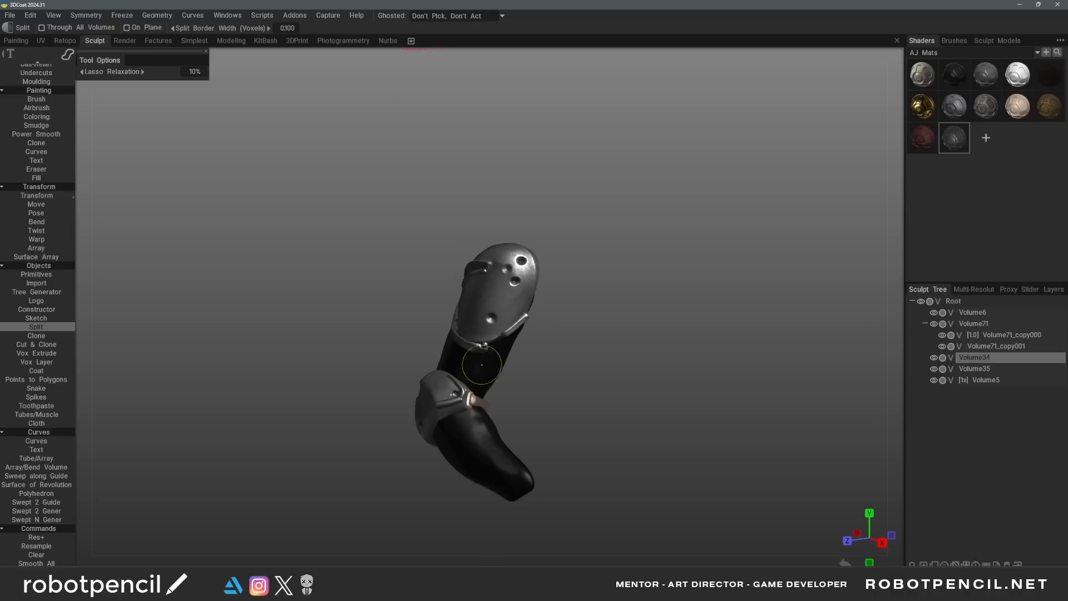
pyautogui.press('h')
pyautogui.click(962, 53)
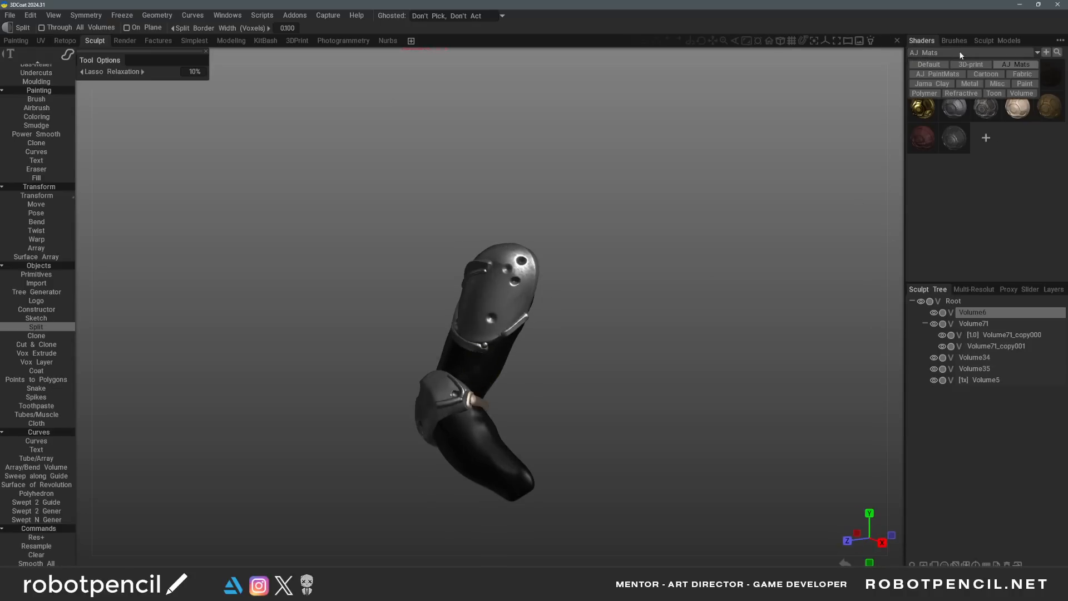
pyautogui.click(942, 65)
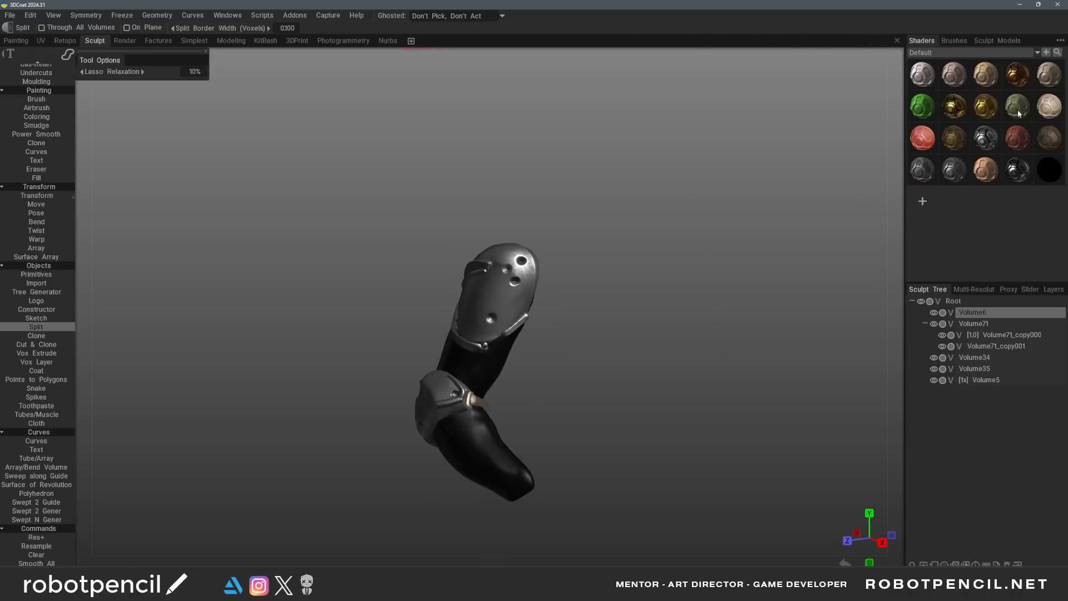
pyautogui.click(1021, 137)
# Try the bright red shader on the shoulder guard, replacing it with the worn dark metal shader
pyautogui.keyDown('alt'); pyautogui.moveTo(544, 368); pyautogui.dragTo(673, 362); pyautogui.keyUp('alt')
pyautogui.press('h')
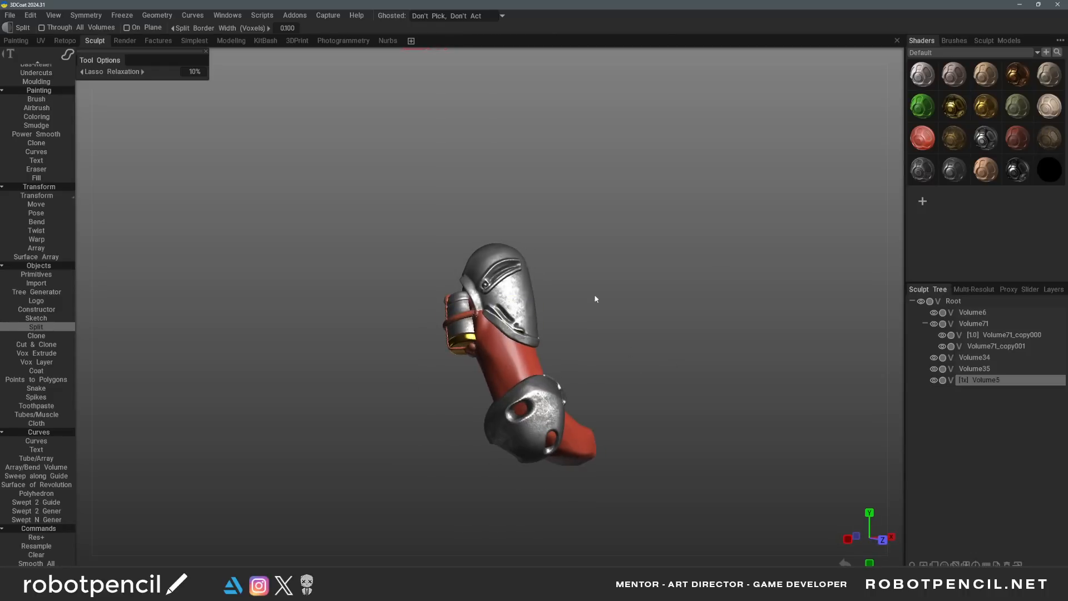
pyautogui.click(922, 139)
pyautogui.keyDown('alt'); pyautogui.moveTo(691, 279); pyautogui.dragTo(841, 174); pyautogui.keyUp('alt')
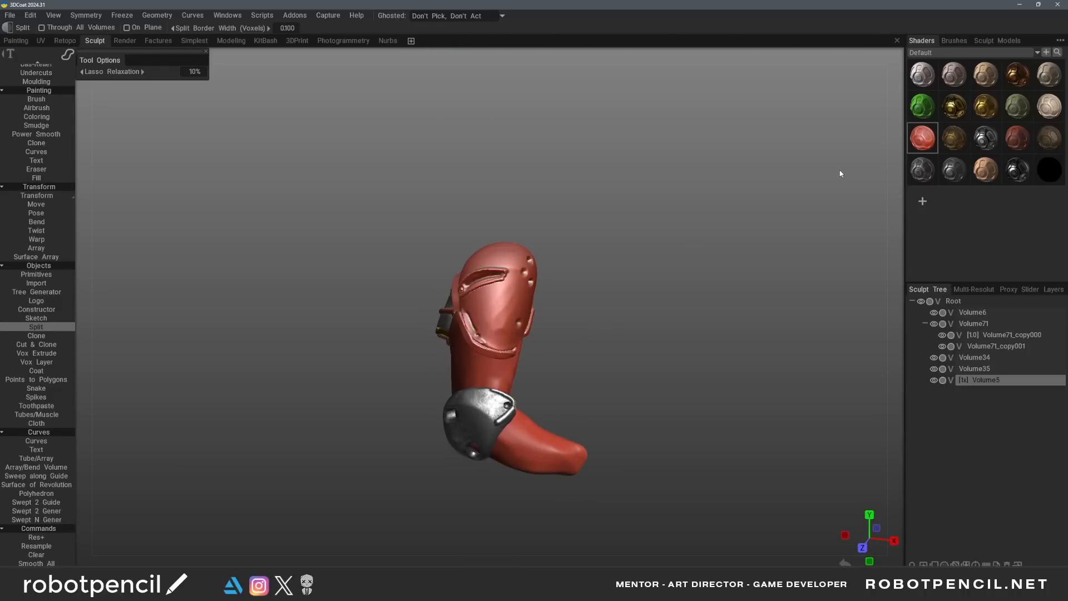
pyautogui.click(925, 171)
# Apply the worn dark metal shader to the elbow guard, the canister body and the canister's upper cap
pyautogui.moveTo(526, 351)
pyautogui.keyDown('alt'); pyautogui.mouseDown()
pyautogui.moveTo(601, 324)
pyautogui.moveTo(532, 345)
pyautogui.moveTo(734, 342)
pyautogui.mouseUp(); pyautogui.keyUp('alt')
pyautogui.press('h')
pyautogui.click(919, 174)
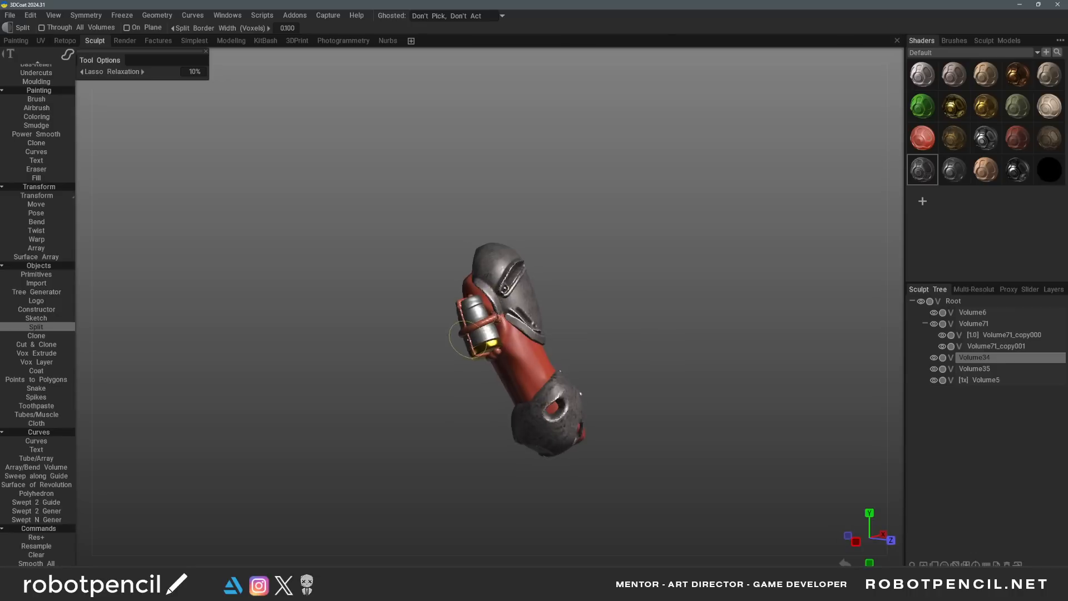
pyautogui.press('h')
pyautogui.click(932, 165)
pyautogui.press('h')
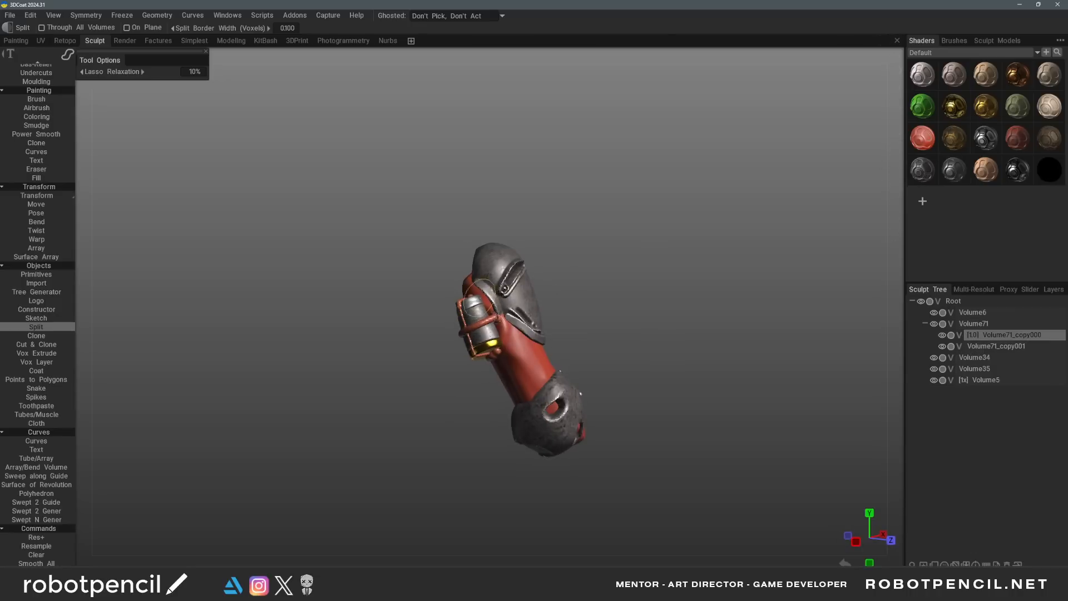
pyautogui.click(932, 173)
# Apply the dark red shader to both end caps of the canister
pyautogui.moveTo(691, 313)
pyautogui.keyDown('alt'); pyautogui.mouseDown()
pyautogui.moveTo(515, 333)
pyautogui.moveTo(685, 315)
pyautogui.moveTo(530, 319)
pyautogui.moveTo(466, 348)
pyautogui.mouseUp(); pyautogui.keyUp('alt')
pyautogui.press('h')
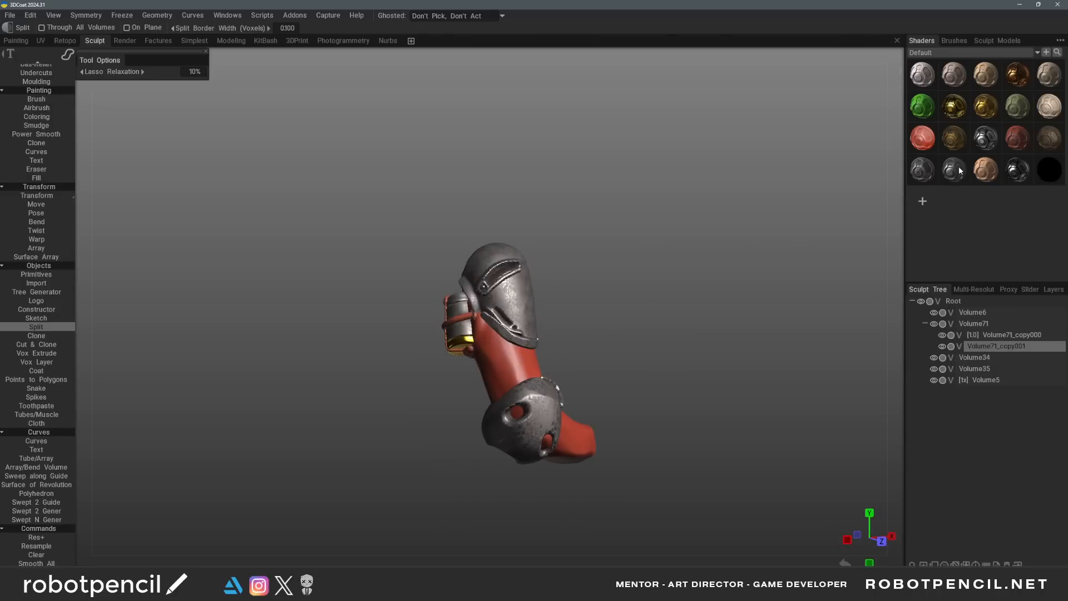
pyautogui.keyDown('alt'); pyautogui.moveTo(622, 331); pyautogui.dragTo(603, 353); pyautogui.keyUp('alt')
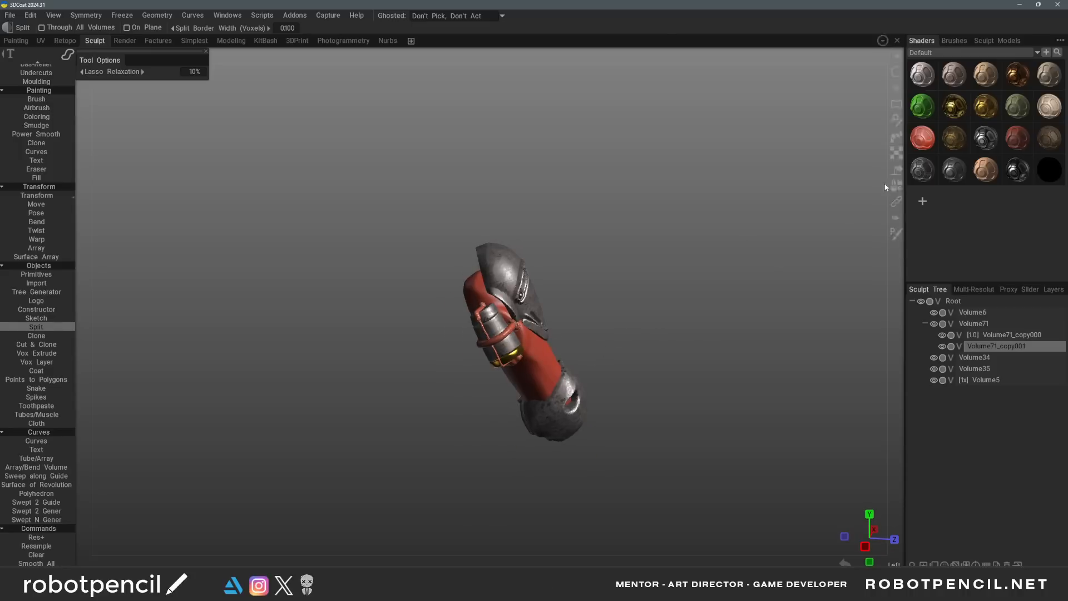
pyautogui.press('h')
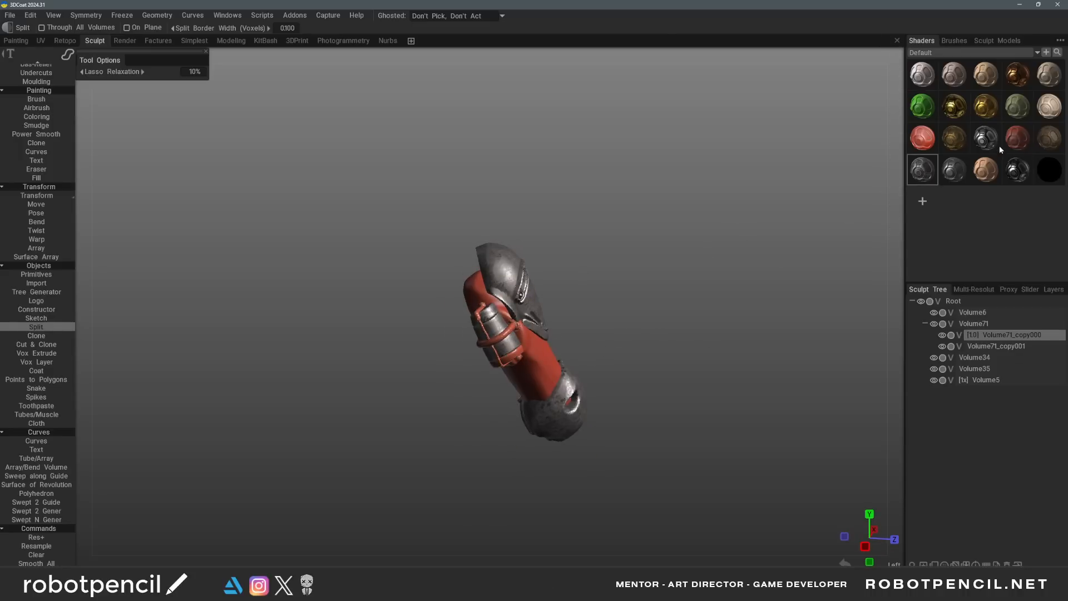
pyautogui.click(1013, 142)
pyautogui.keyDown('alt'); pyautogui.moveTo(605, 317); pyautogui.dragTo(573, 304); pyautogui.keyUp('alt')
pyautogui.keyDown('alt'); pyautogui.moveTo(573, 304); pyautogui.dragTo(575, 346, button='right'); pyautogui.keyUp('alt')
# Resample the canister body with a density modulation factor of 1.15 at Good resampling quality
pyautogui.press('h')
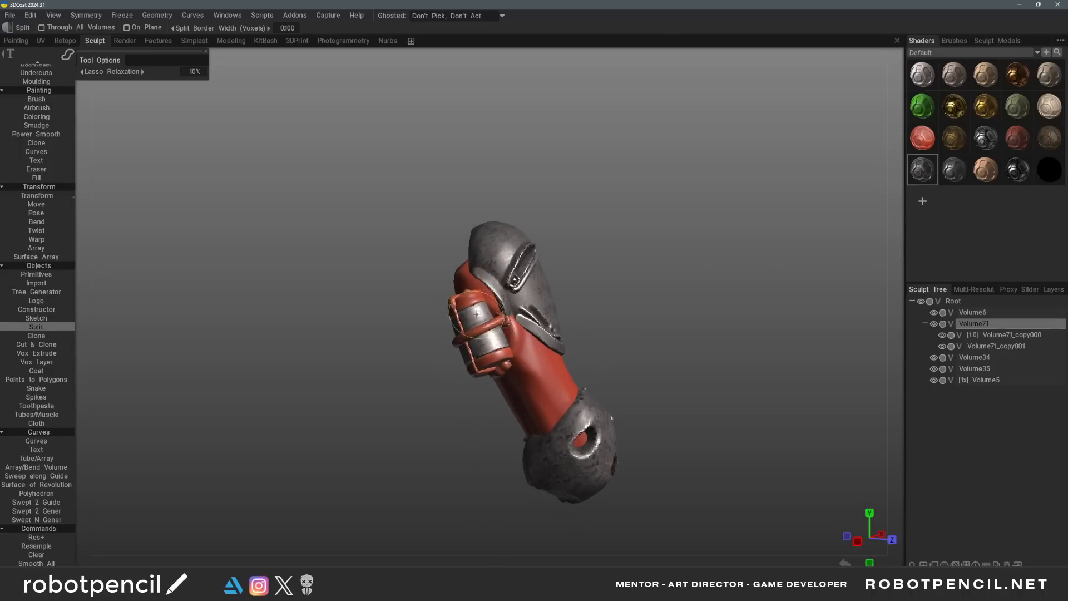
pyautogui.press('r')
pyautogui.moveTo(548, 321); pyautogui.dragTo(556, 321)
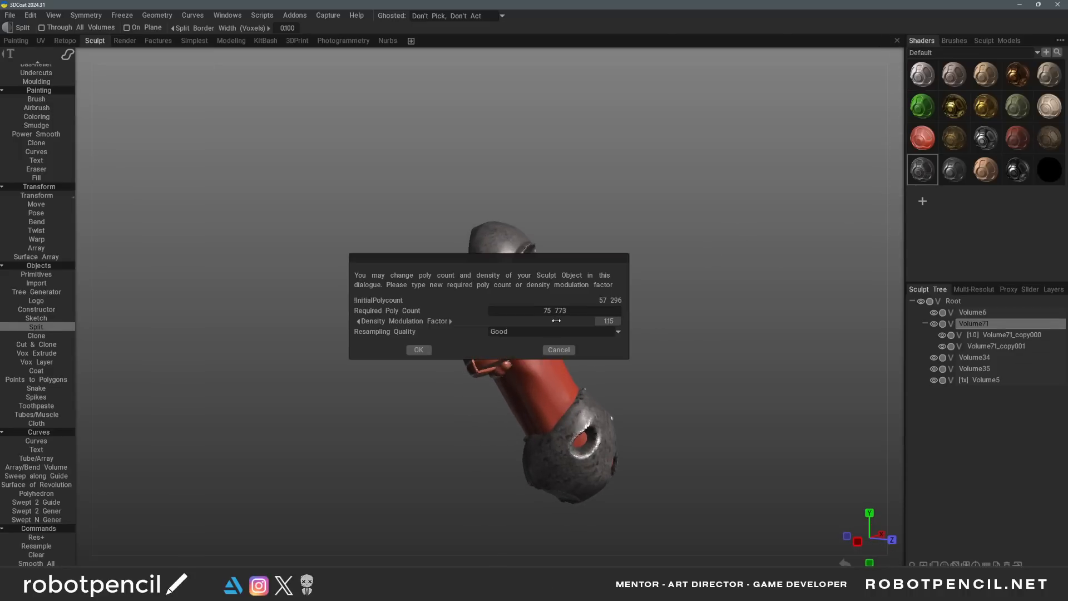
pyautogui.click(429, 351)
# Resample both canister caps, using a density modulation factor of 1.41 for the lower one
pyautogui.press('h')
pyautogui.press('r')
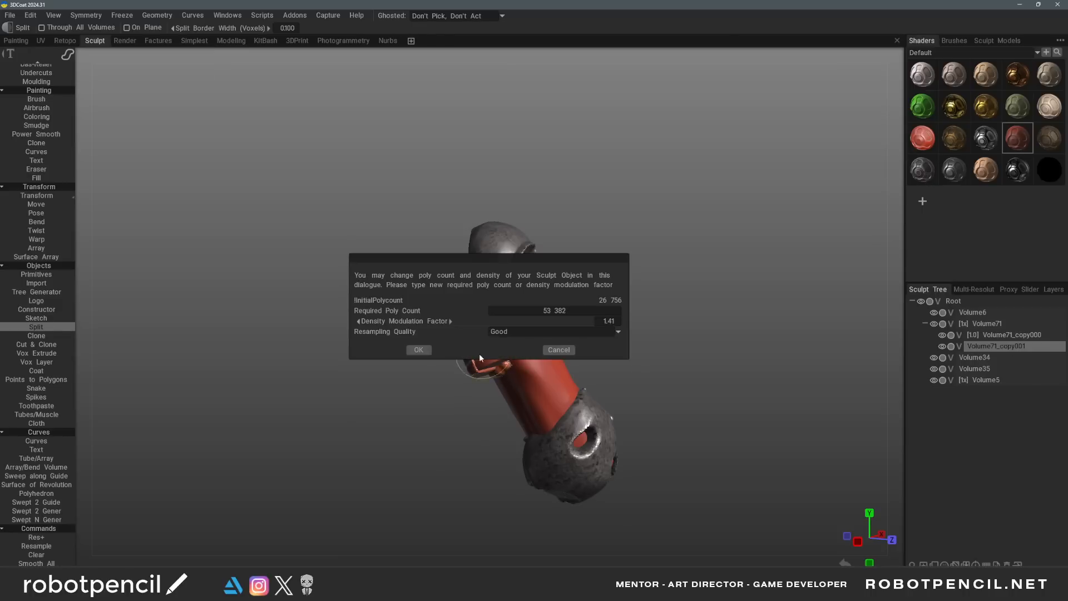
pyautogui.click(419, 349)
pyautogui.press('h')
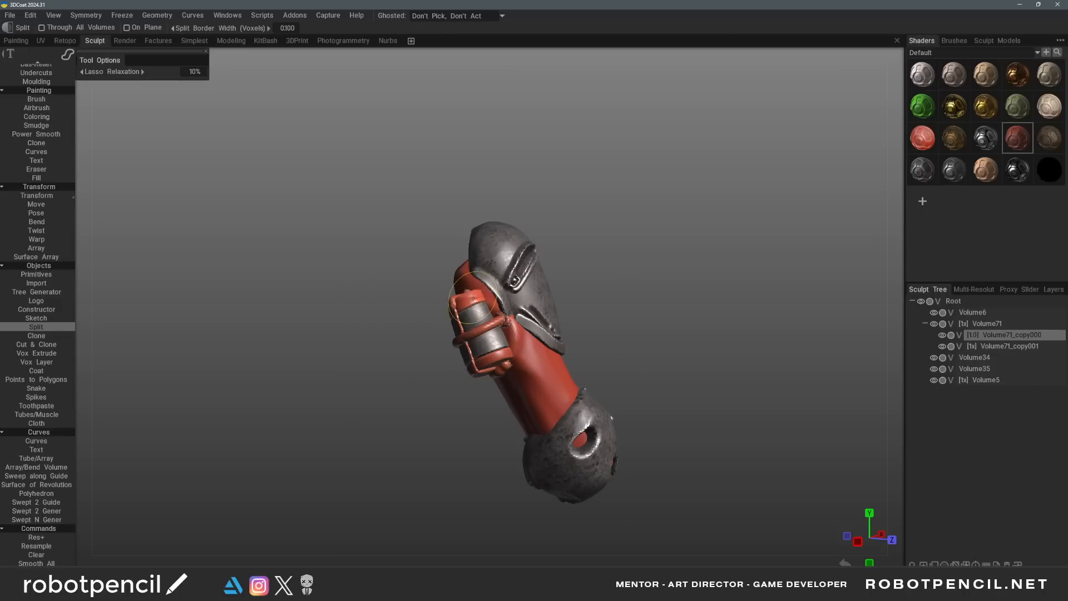
pyautogui.press('r')
pyautogui.click(437, 350)
# Resample the underlying arm volume with a density modulation factor of 1.32 at Good quality
pyautogui.press('h')
pyautogui.press('r')
pyautogui.moveTo(534, 321); pyautogui.dragTo(547, 321)
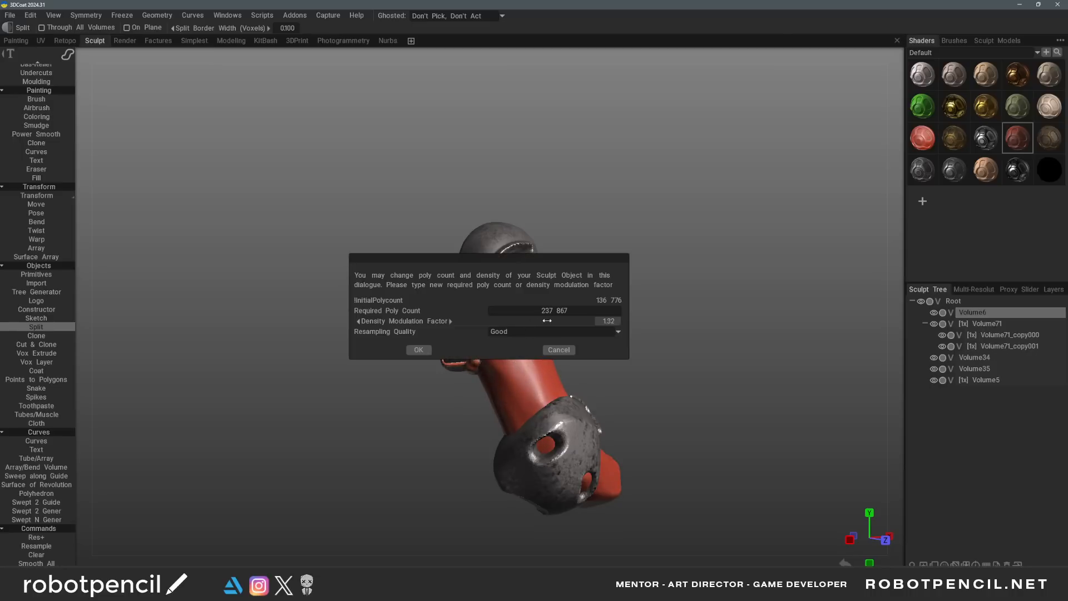
pyautogui.click(427, 349)
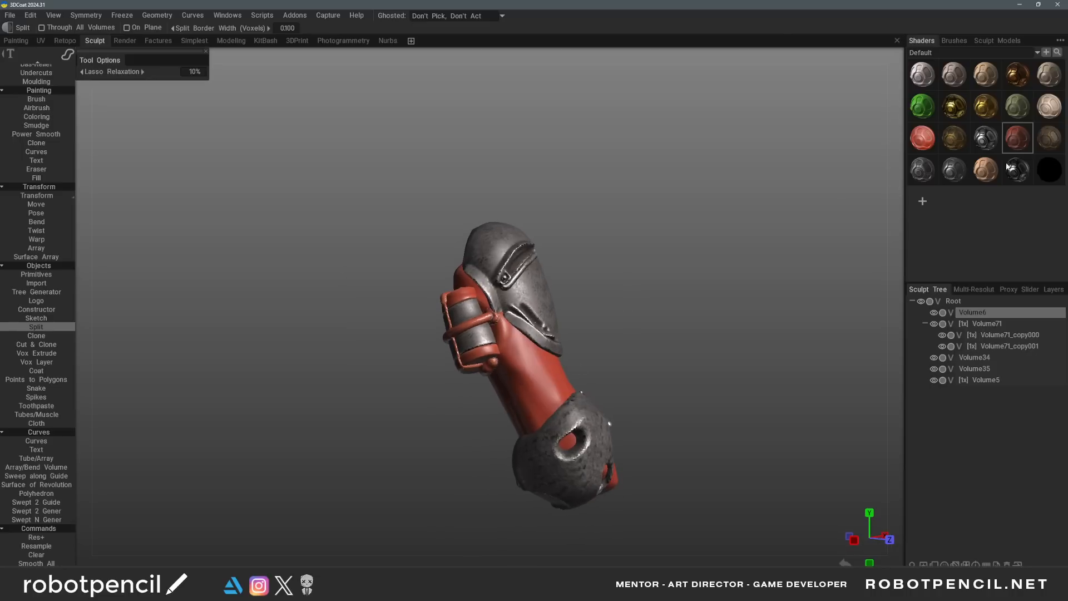
# Turn off Flat Shading in the current object's dark red shader settings for the arm volume
pyautogui.rightClick(1026, 140)
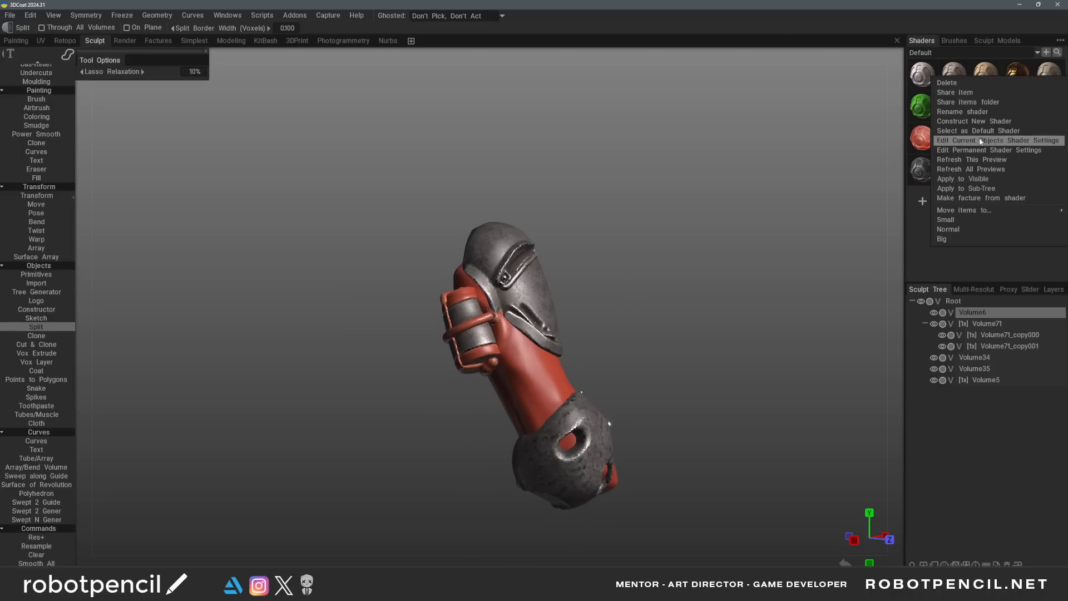
pyautogui.click(986, 141)
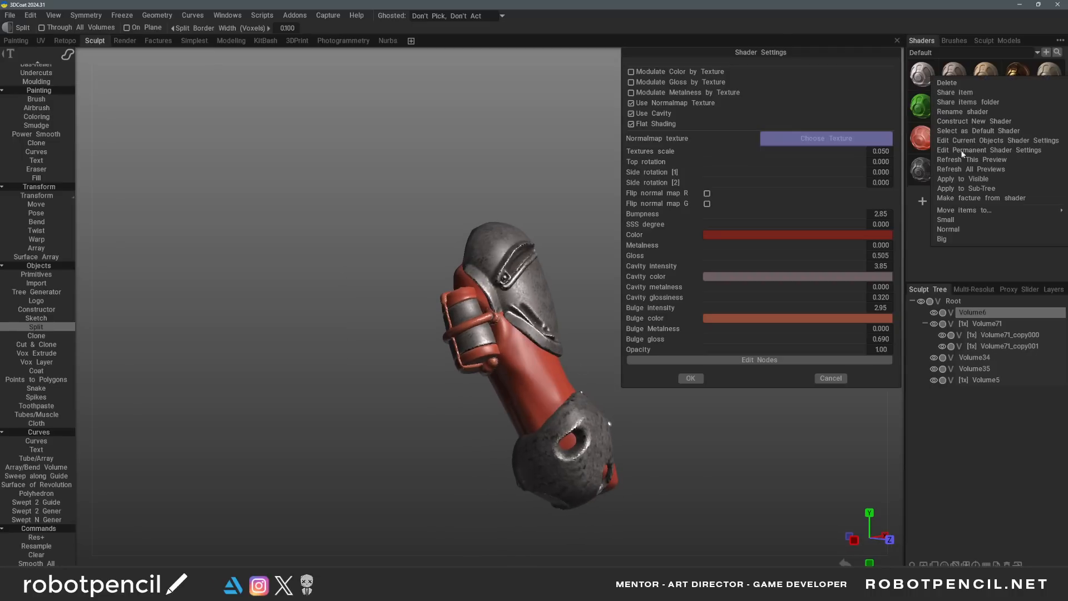
pyautogui.click(647, 125)
pyautogui.click(690, 379)
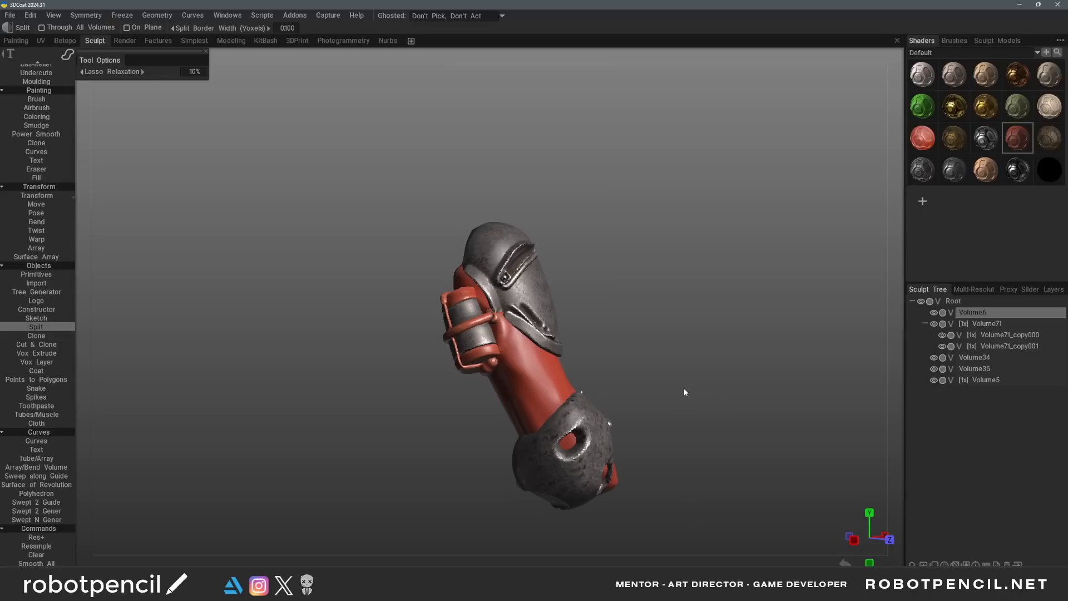
# Inspect the Flat Shading option in the shoulder guard's worn dark metal shader settings
pyautogui.moveTo(684, 393); pyautogui.dragTo(527, 296)
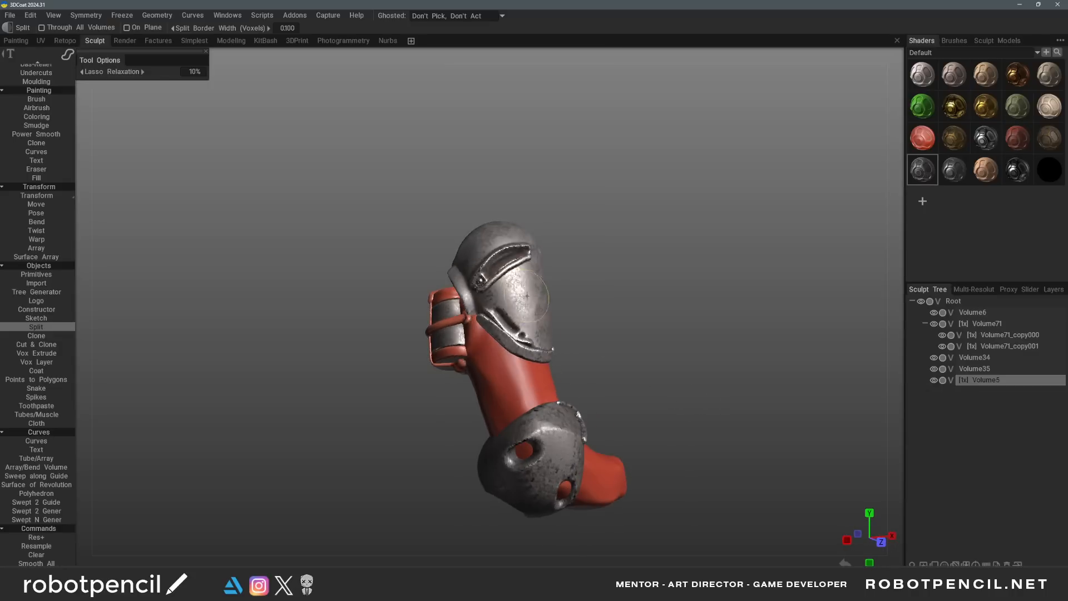
pyautogui.rightClick(926, 173)
pyautogui.click(928, 173)
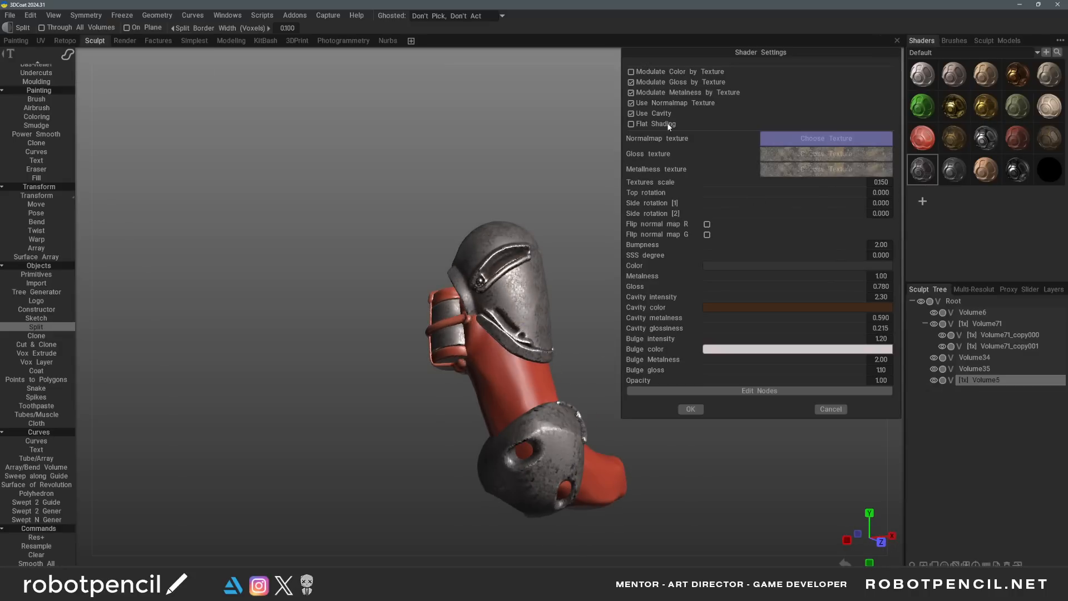
pyautogui.click(690, 409)
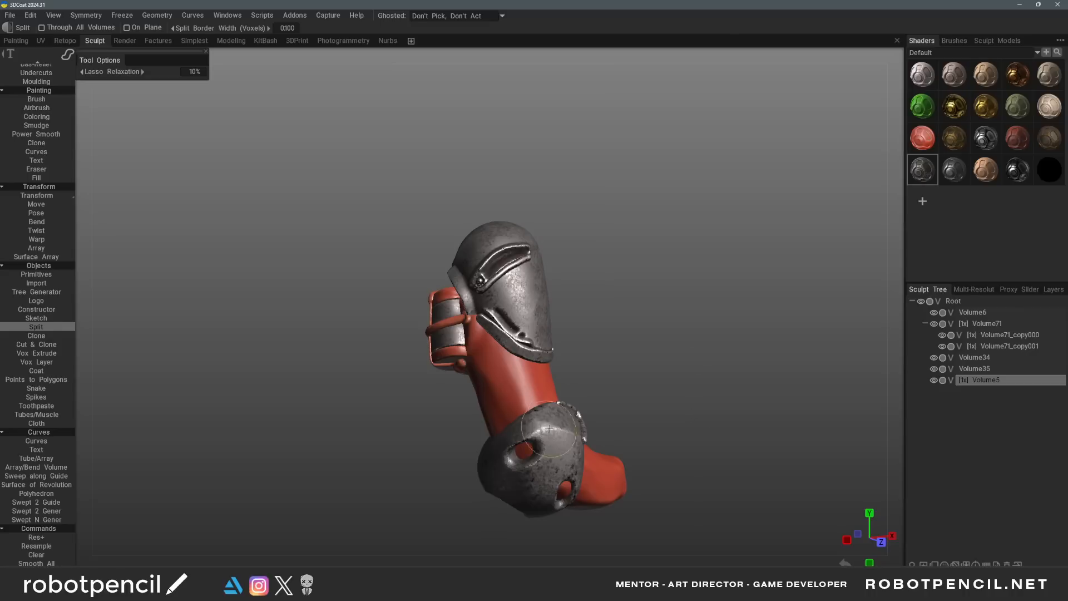
# Apply the dark red shader to the elbow guard and the shoulder guard
pyautogui.press('h')
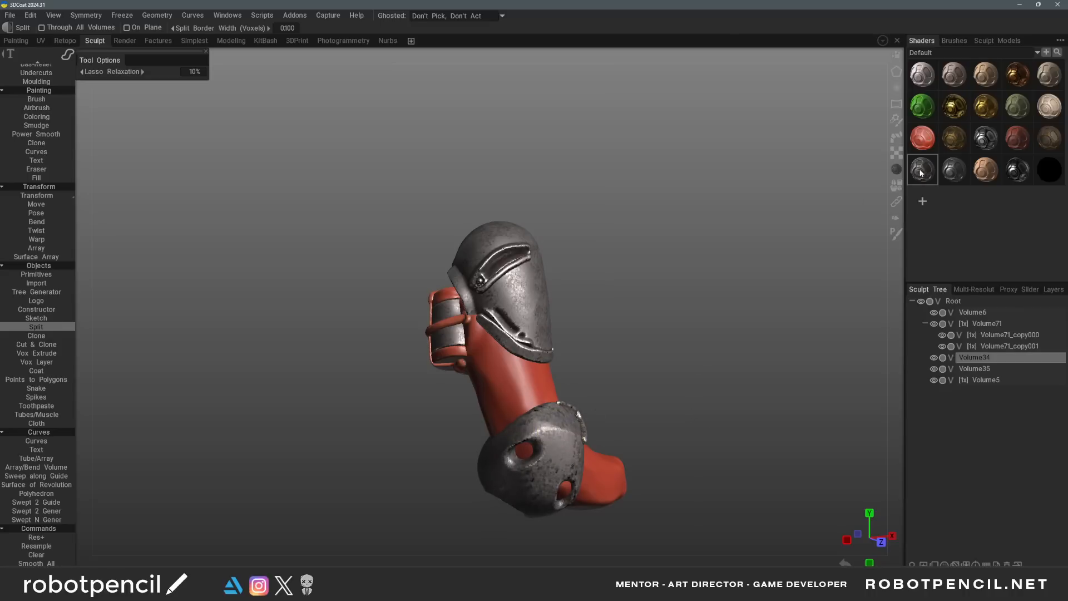
pyautogui.moveTo(643, 311); pyautogui.dragTo(541, 397)
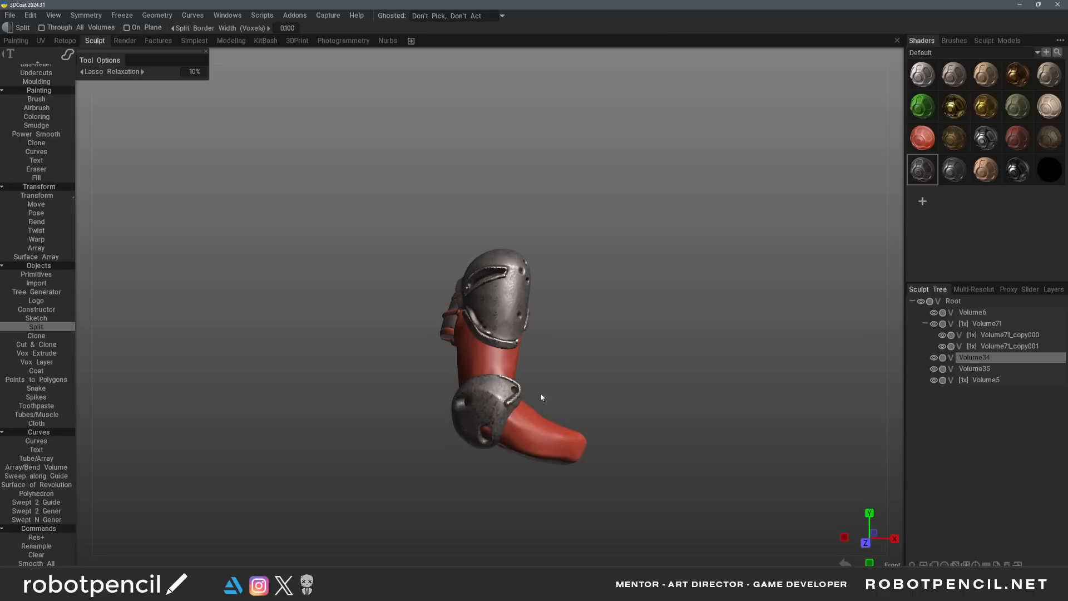
pyautogui.moveTo(751, 295); pyautogui.dragTo(634, 384)
pyautogui.press('h')
pyautogui.click(1023, 139)
# Turn off Flat Shading in the current object's dark red shader settings for the shoulder guard
pyautogui.rightClick(1021, 144)
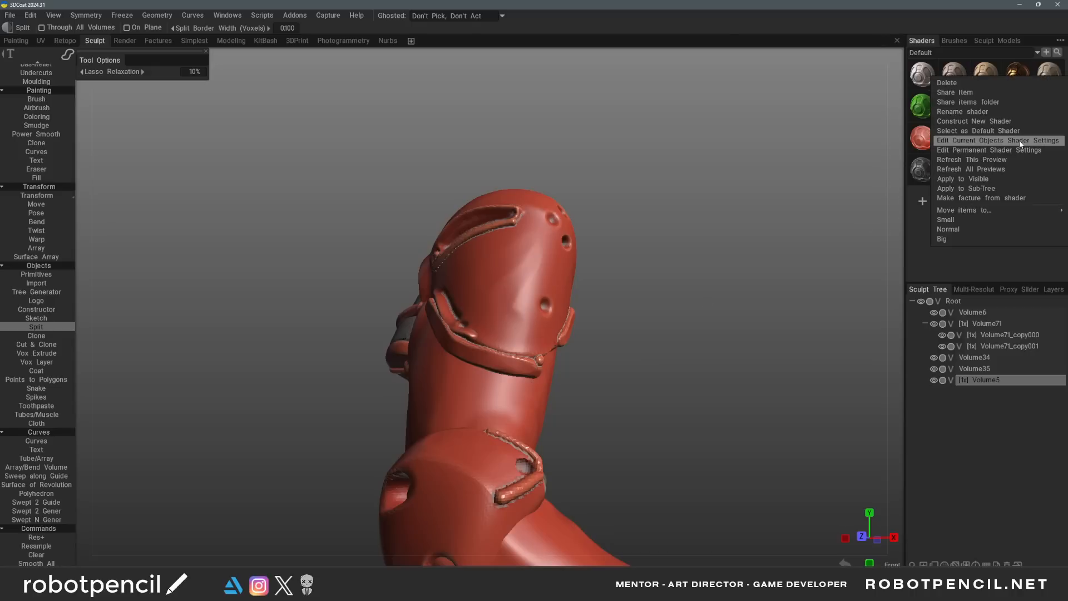
pyautogui.click(982, 140)
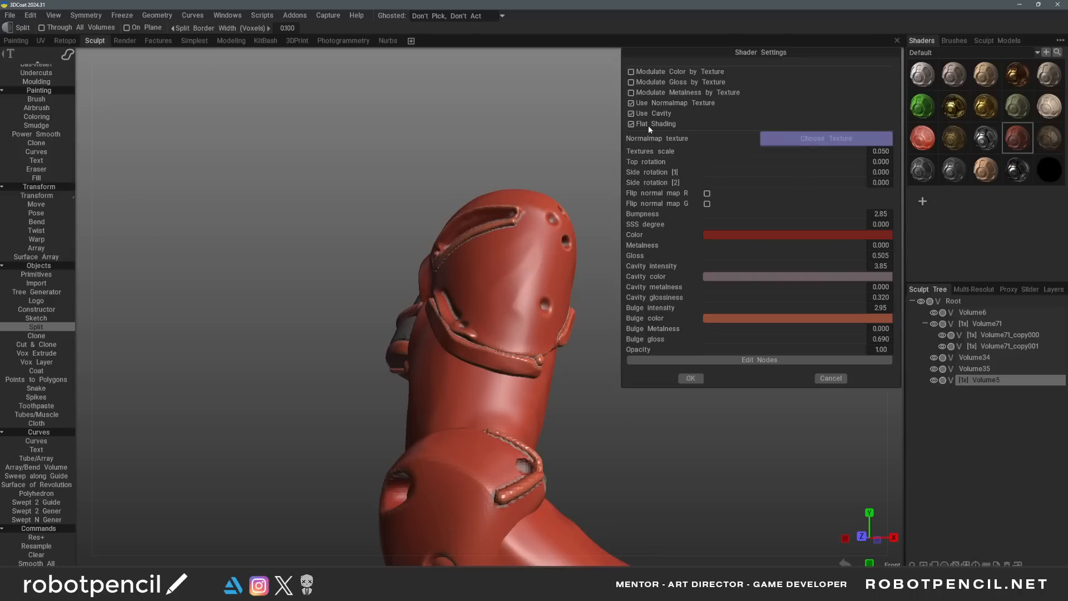
pyautogui.click(685, 378)
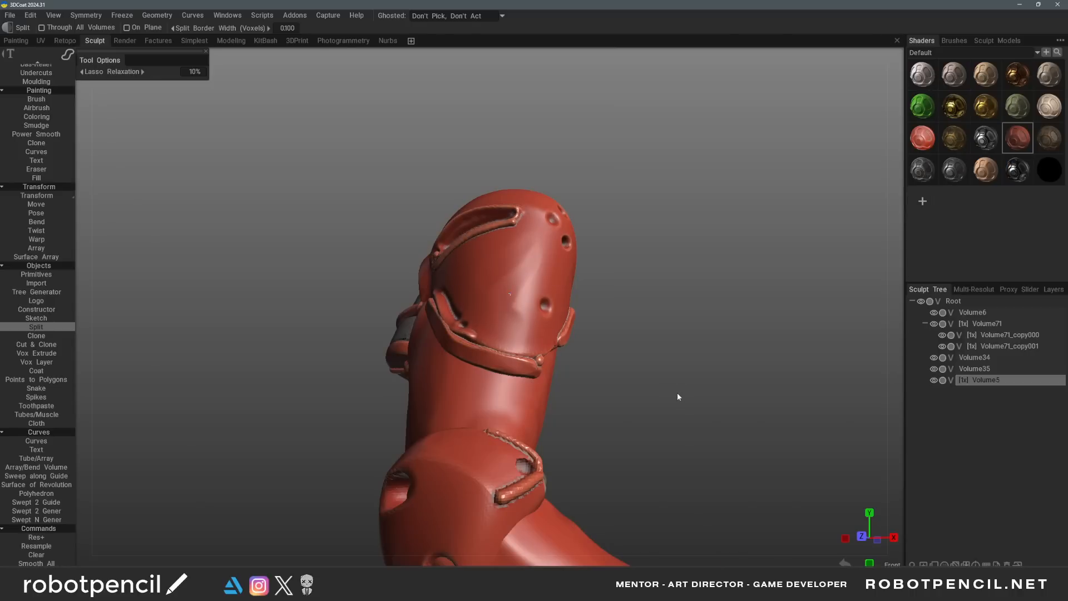
# Examine the canister on the upper arm and its surrounding bands up close
pyautogui.scroll(-3, 676, 393)
pyautogui.press('h')
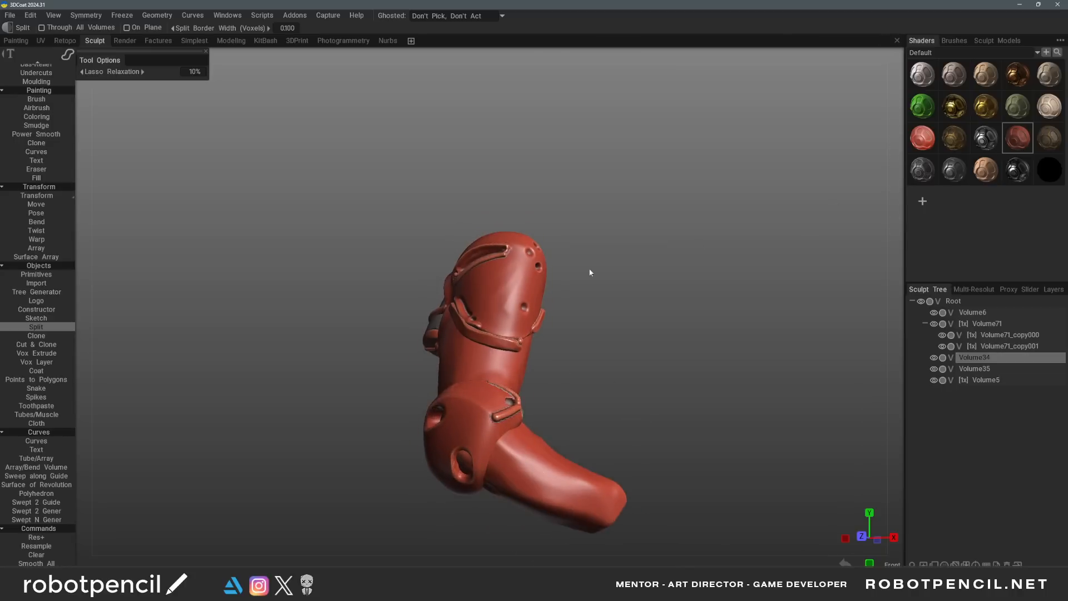
pyautogui.press('h')
pyautogui.moveTo(573, 328); pyautogui.dragTo(656, 339)
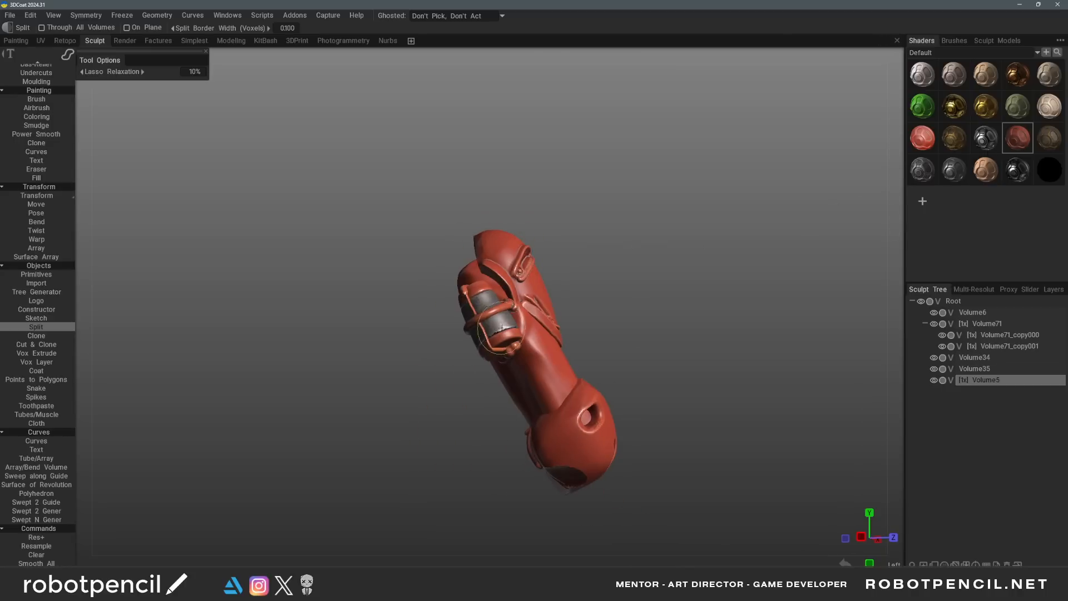
pyautogui.press('h')
pyautogui.scroll(10, 476, 331)
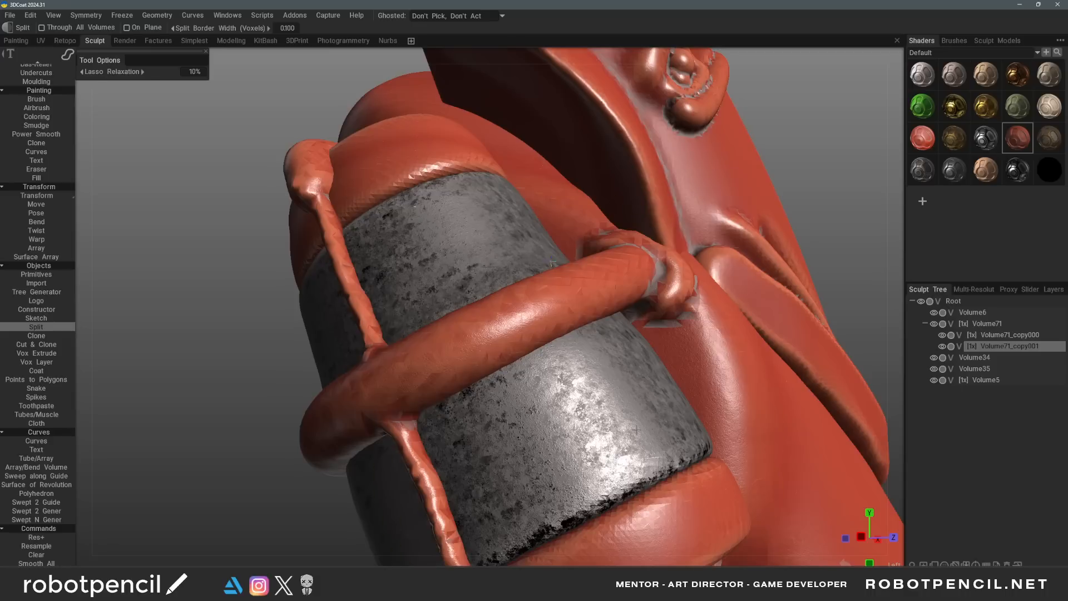
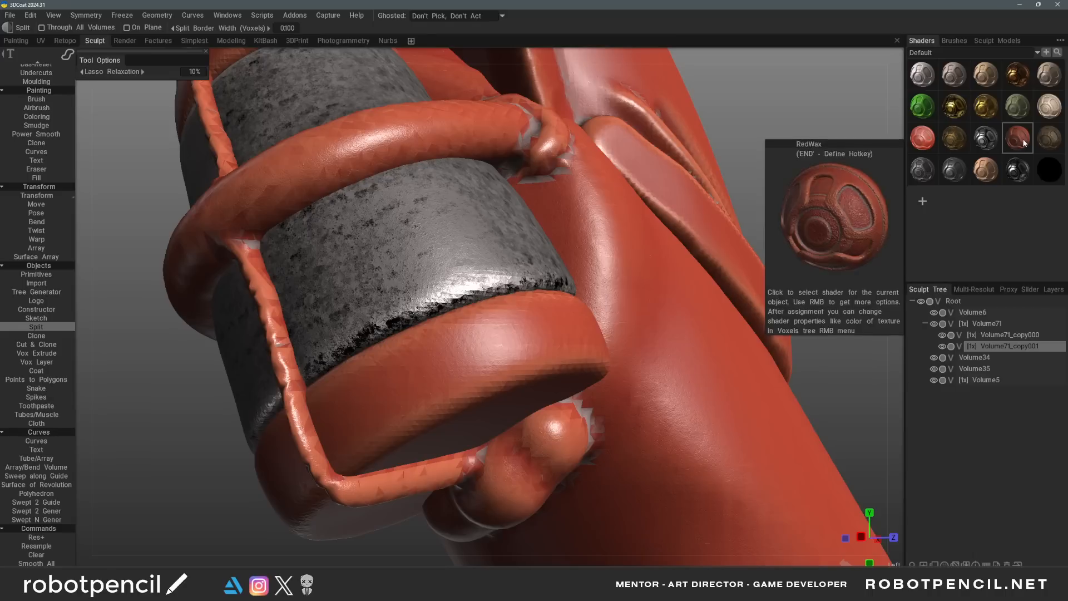
# Resample the main arm volume with Good resampling quality
pyautogui.press('h')
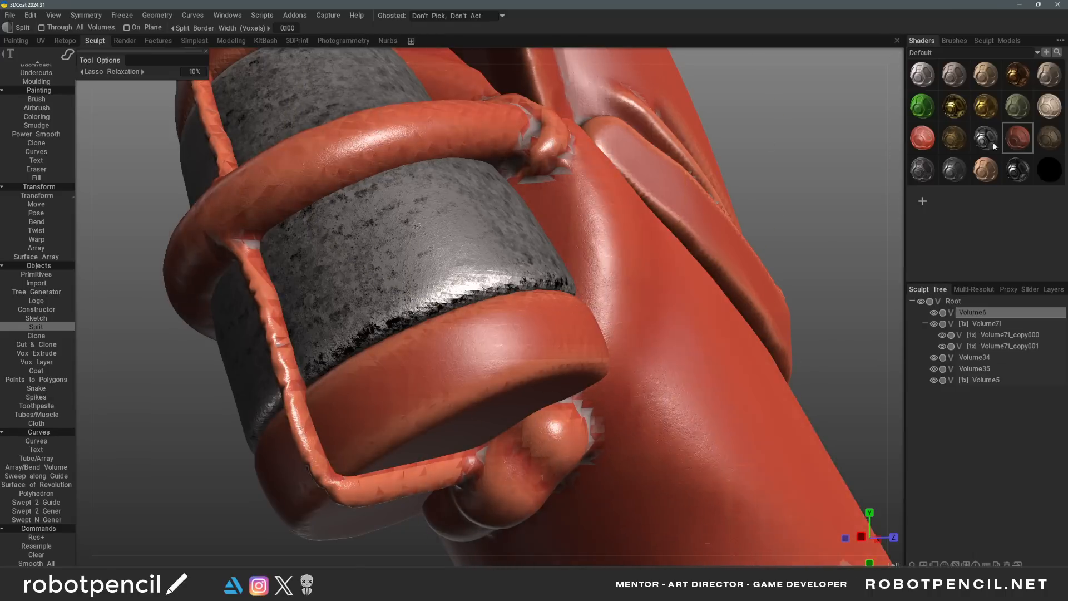
pyautogui.scroll(-5, 617, 252)
pyautogui.scroll(5, 617, 253)
pyautogui.scroll(-5, 593, 346)
pyautogui.keyDown('alt'); pyautogui.moveTo(616, 316); pyautogui.dragTo(559, 361); pyautogui.keyUp('alt')
pyautogui.hotkey('ctrl', 'r')
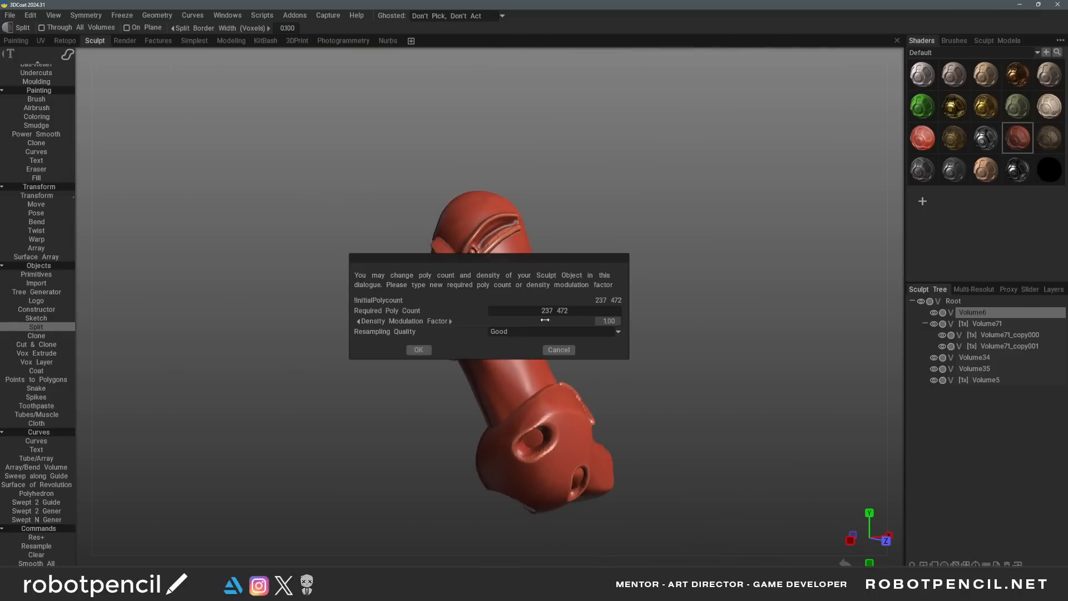
pyautogui.click(421, 350)
pyautogui.keyDown('alt'); pyautogui.moveTo(445, 362); pyautogui.dragTo(558, 360); pyautogui.keyUp('alt')
pyautogui.scroll(5, 559, 362)
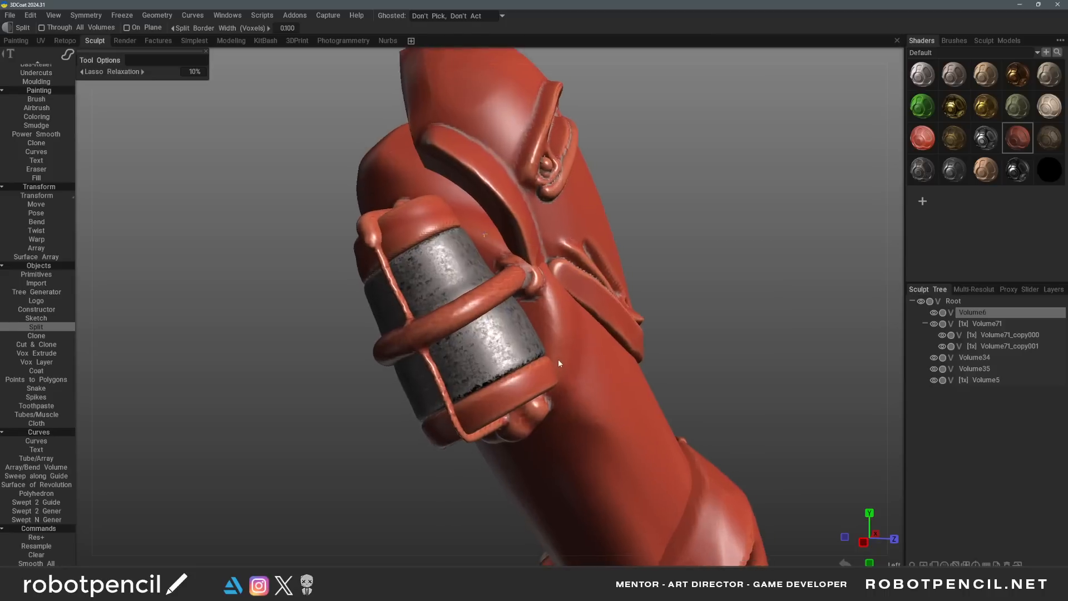
pyautogui.scroll(-6, 559, 360)
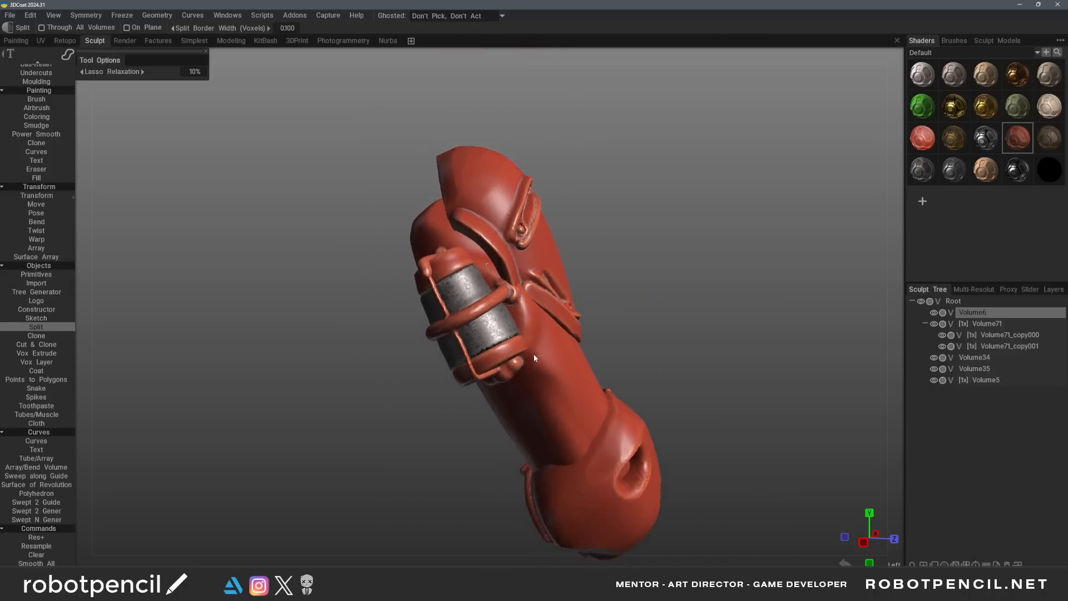
# Apply the gold shader to the small bar at the inner elbow
pyautogui.moveTo(557, 349)
pyautogui.keyDown('alt'); pyautogui.mouseDown()
pyautogui.moveTo(359, 346)
pyautogui.moveTo(414, 349)
pyautogui.mouseUp(); pyautogui.keyUp('alt')
pyautogui.press('h')
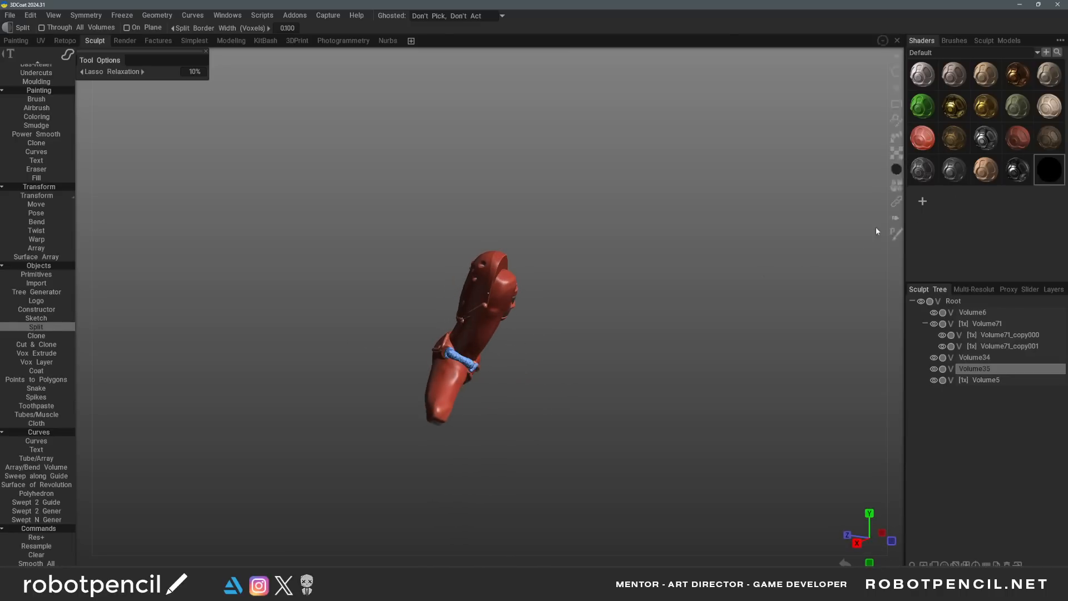
pyautogui.scroll(3, 589, 325)
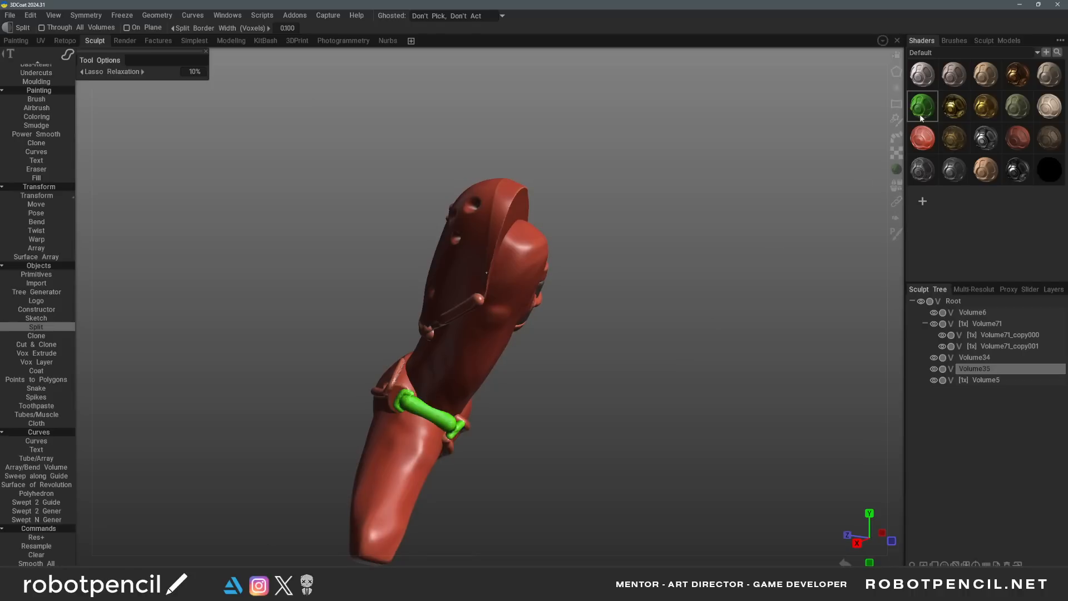
pyautogui.click(964, 110)
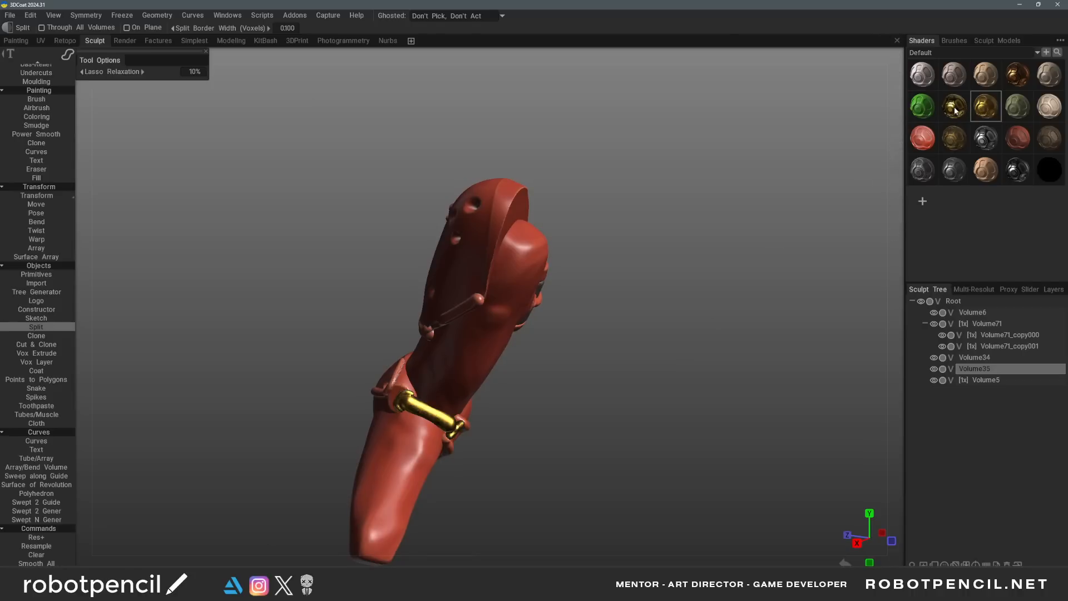
# Apply the gold shader to the canister body on the upper arm
pyautogui.moveTo(747, 265)
pyautogui.mouseDown()
pyautogui.moveTo(652, 408)
pyautogui.moveTo(620, 384)
pyautogui.moveTo(707, 381)
pyautogui.moveTo(548, 380)
pyautogui.moveTo(601, 361)
pyautogui.mouseUp()
pyautogui.press('h')
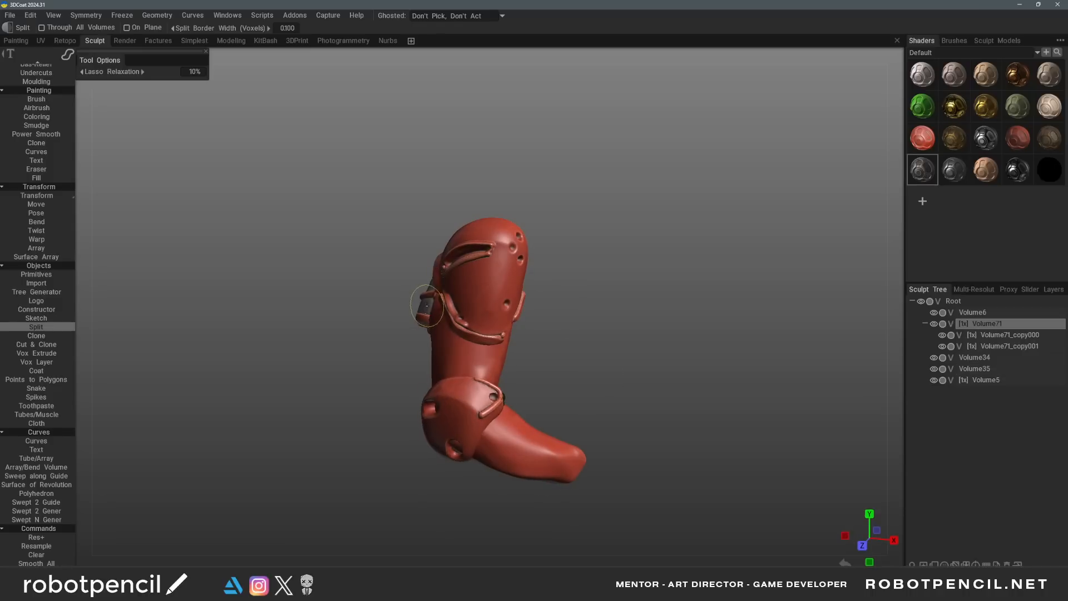
pyautogui.moveTo(633, 329); pyautogui.dragTo(532, 360)
pyautogui.moveTo(532, 360); pyautogui.dragTo(548, 393, button='right')
pyautogui.moveTo(548, 393); pyautogui.dragTo(577, 340)
pyautogui.moveTo(529, 273)
pyautogui.mouseDown()
pyautogui.moveTo(567, 350)
pyautogui.moveTo(593, 362)
pyautogui.moveTo(599, 395)
pyautogui.moveTo(527, 383)
pyautogui.moveTo(615, 400)
pyautogui.moveTo(518, 365)
pyautogui.mouseUp()
pyautogui.press('h')
pyautogui.moveTo(584, 383); pyautogui.dragTo(680, 318)
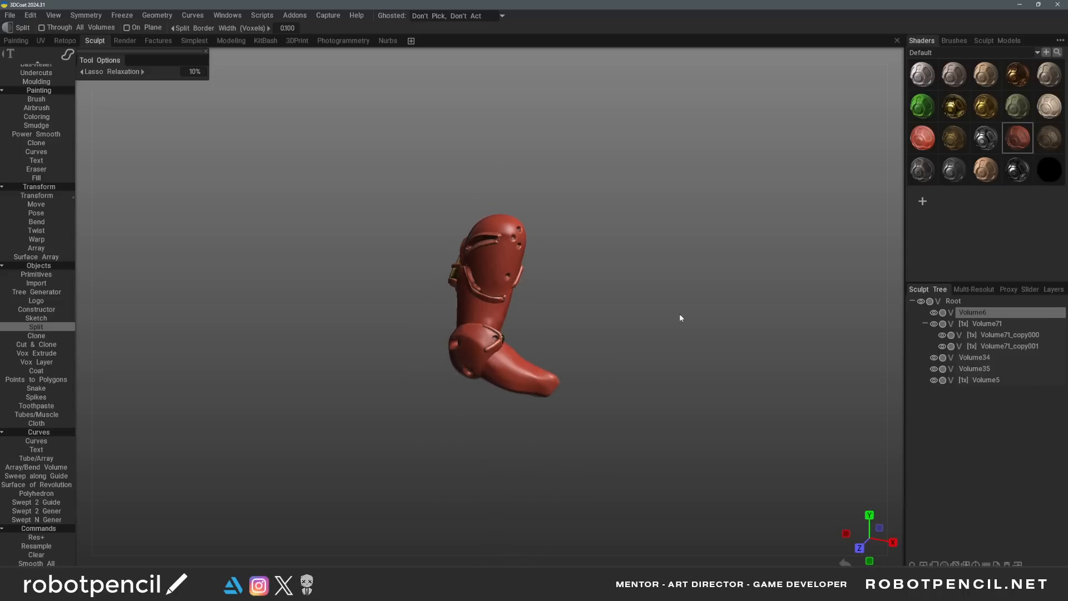
pyautogui.moveTo(517, 332); pyautogui.dragTo(583, 327)
pyautogui.hotkey('ctrl', 'z')
# Try to draw a tube around the shoulder guard's opening with the Sphere brush, and undo the strokes
pyautogui.moveTo(683, 323)
pyautogui.mouseDown()
pyautogui.moveTo(656, 336)
pyautogui.moveTo(682, 328)
pyautogui.moveTo(698, 304)
pyautogui.moveTo(694, 317)
pyautogui.moveTo(603, 332)
pyautogui.moveTo(751, 329)
pyautogui.moveTo(770, 339)
pyautogui.moveTo(562, 357)
pyautogui.mouseUp()
pyautogui.press('b')
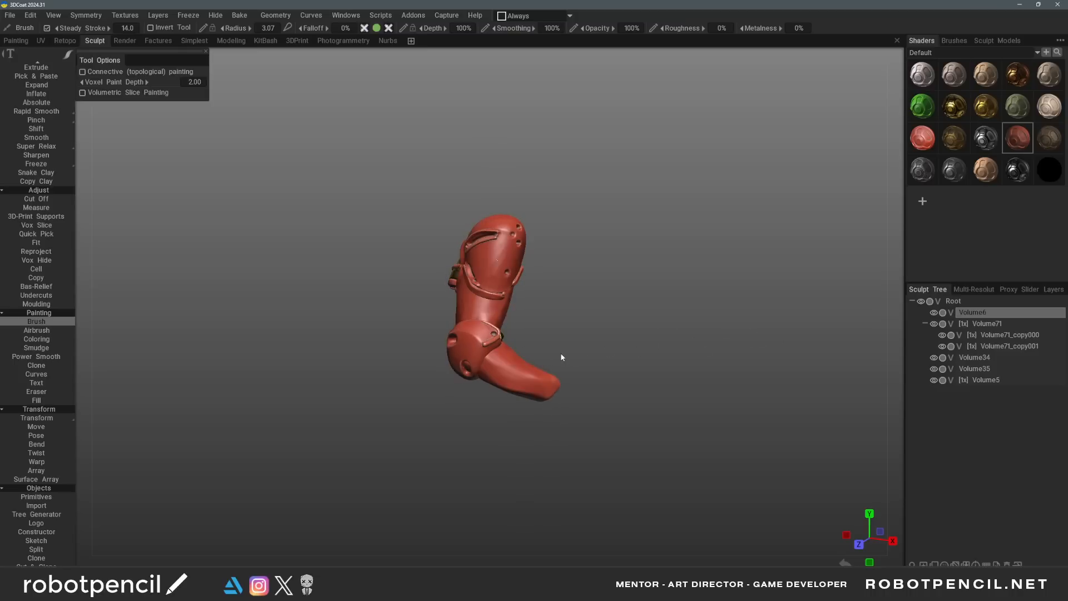
pyautogui.moveTo(562, 357); pyautogui.dragTo(707, 370, button='right')
pyautogui.moveTo(707, 370); pyautogui.dragTo(566, 271)
pyautogui.press('h')
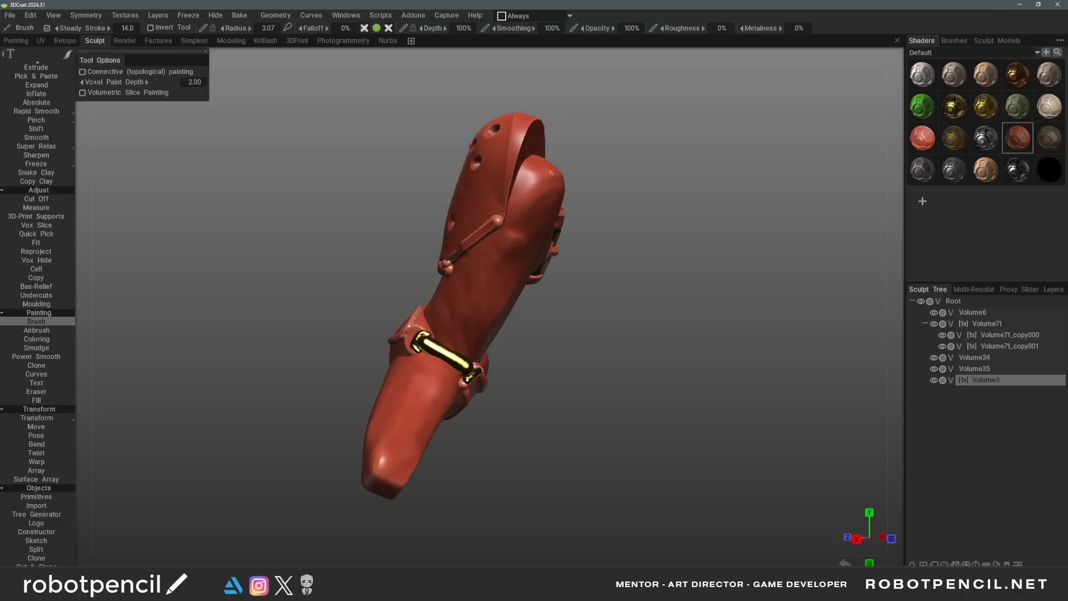
pyautogui.moveTo(656, 207); pyautogui.dragTo(597, 221)
pyautogui.moveTo(637, 322); pyautogui.dragTo(646, 404, button='middle')
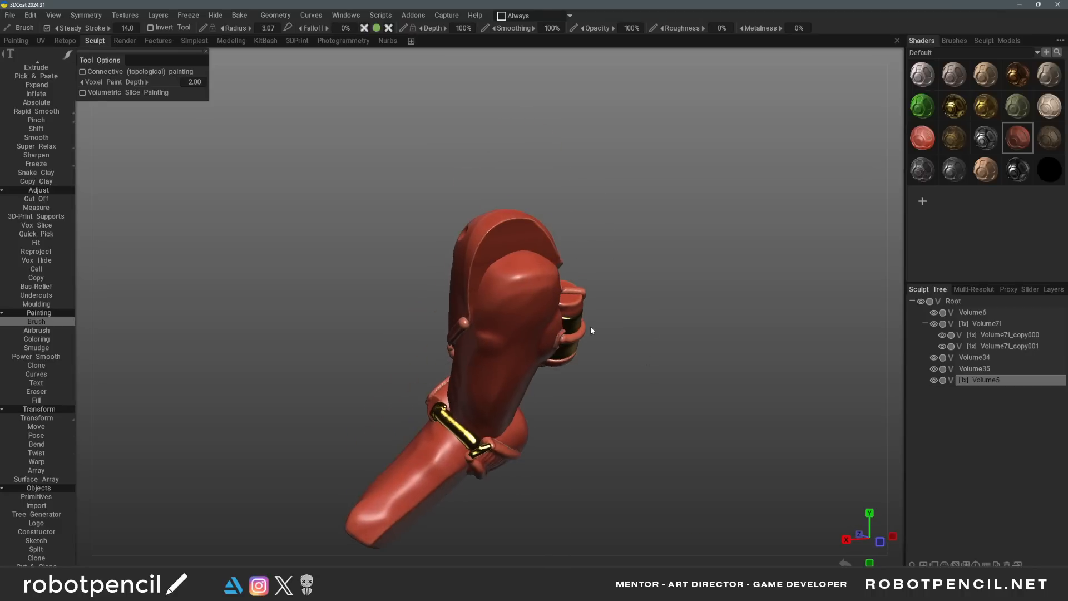
pyautogui.press('1')
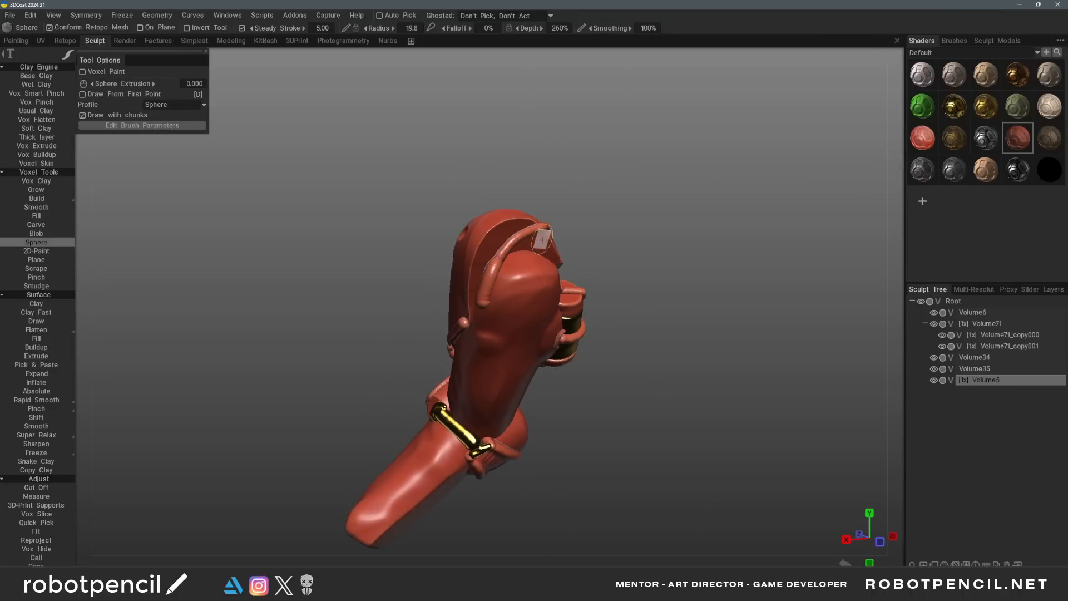
pyautogui.hotkey('ctrl', 'z')
pyautogui.moveTo(487, 291); pyautogui.dragTo(482, 308, button='right')
pyautogui.moveTo(481, 308)
pyautogui.mouseDown()
pyautogui.moveTo(492, 244)
pyautogui.moveTo(638, 278)
pyautogui.moveTo(592, 274)
pyautogui.mouseUp()
pyautogui.hotkey('ctrl', 'z')
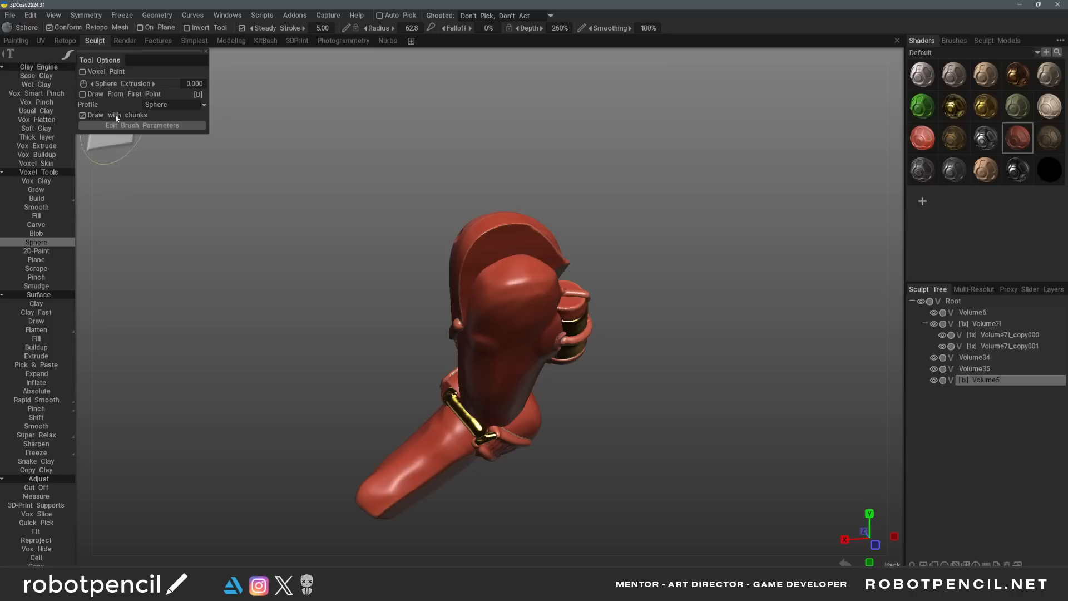
# Add a new volume, try a thick Sphere brush stroke over the shoulder in it, and undo the stroke
pyautogui.moveTo(545, 310)
pyautogui.keyDown('alt'); pyautogui.mouseDown()
pyautogui.moveTo(543, 275)
pyautogui.moveTo(488, 295)
pyautogui.moveTo(512, 217)
pyautogui.moveTo(550, 259)
pyautogui.mouseUp(); pyautogui.keyUp('alt')
pyautogui.press('Insert')
pyautogui.click(460, 301)
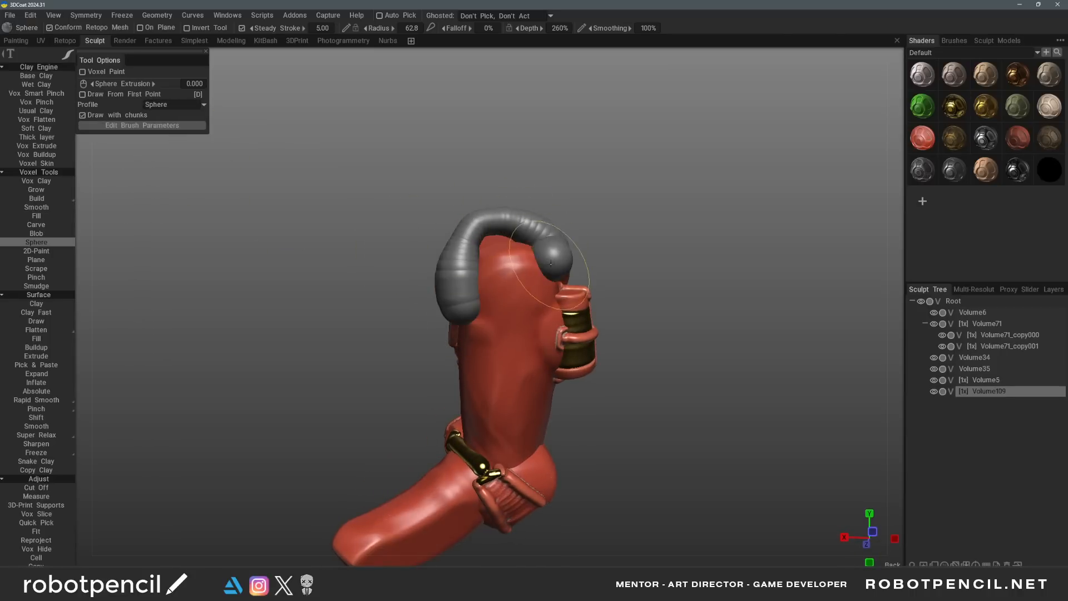
pyautogui.moveTo(501, 300)
pyautogui.keyDown('alt'); pyautogui.mouseDown()
pyautogui.moveTo(672, 309)
pyautogui.moveTo(508, 324)
pyautogui.moveTo(566, 308)
pyautogui.mouseUp(); pyautogui.keyUp('alt')
pyautogui.hotkey('ctrl', 'z')
pyautogui.hotkey('ctrl', 'z')
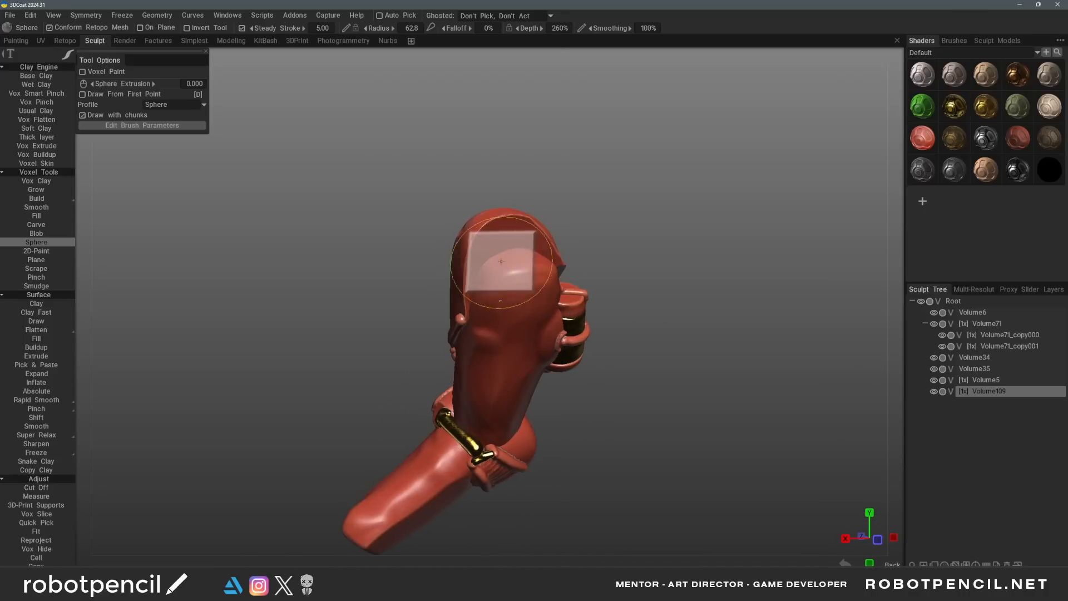
# Try a thinner Sphere brush stroke over the shoulder at radius 48.9, and undo it
pyautogui.moveTo(501, 261); pyautogui.dragTo(468, 317, button='right')
pyautogui.moveTo(466, 313); pyautogui.dragTo(512, 213)
pyautogui.hotkey('ctrl', 'z')
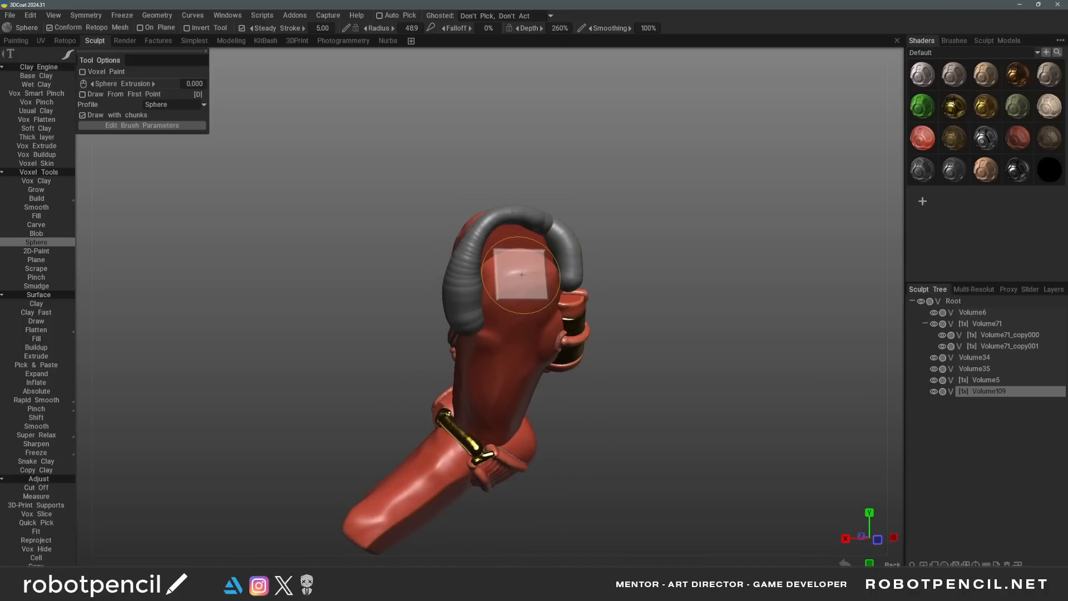
# Change the Sphere brush's stroke mode and draw a curved tube over the shoulder in the new volume
pyautogui.rightClick(472, 288)
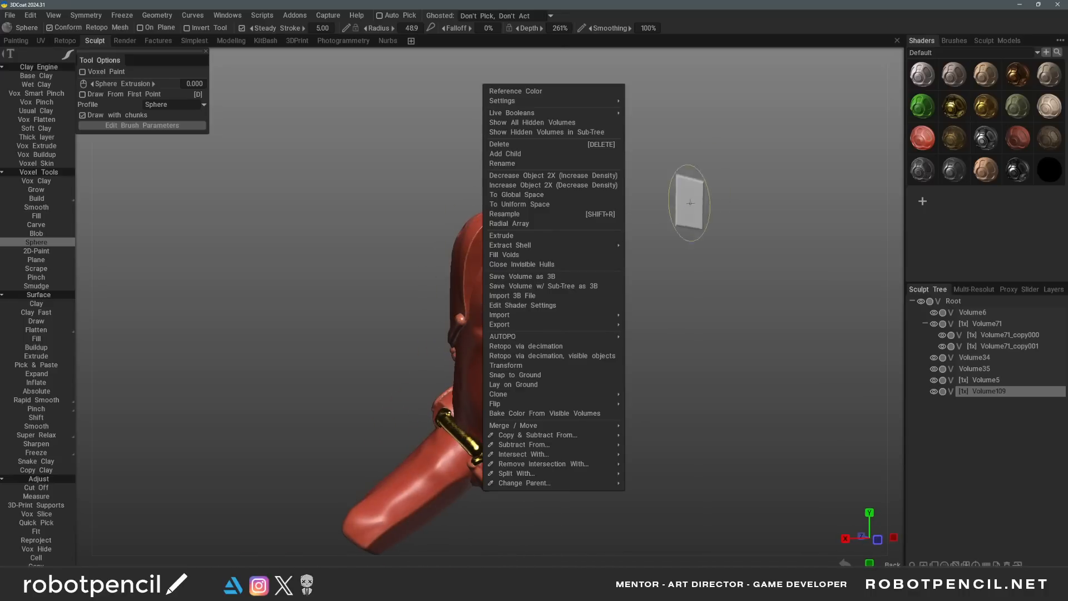
pyautogui.press('e')
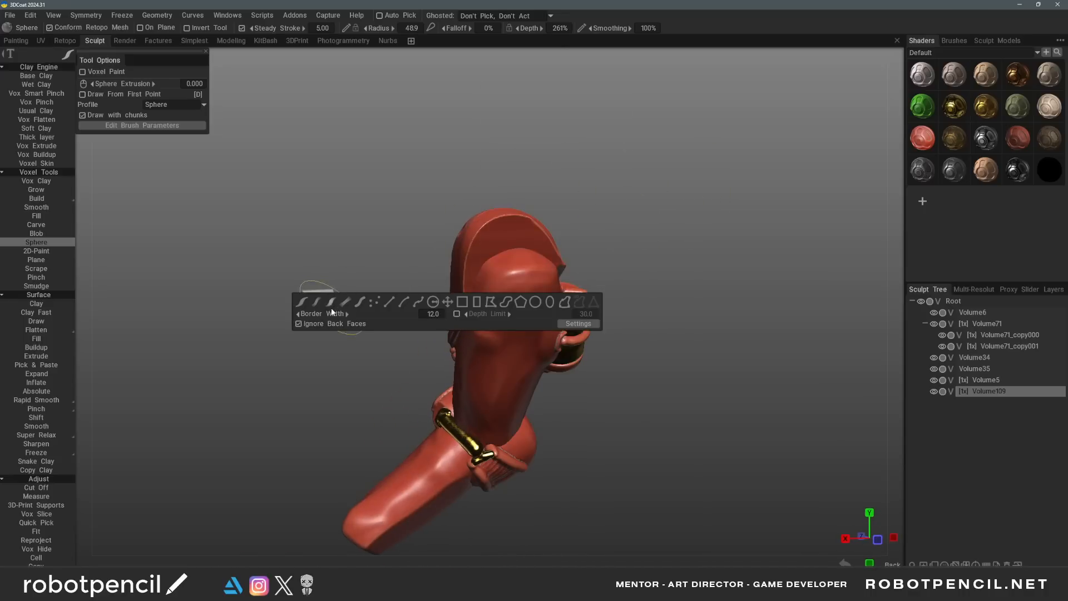
pyautogui.click(364, 307)
pyautogui.keyDown('alt'); pyautogui.moveTo(478, 292); pyautogui.dragTo(500, 301); pyautogui.keyUp('alt')
pyautogui.moveTo(456, 312)
pyautogui.mouseDown()
pyautogui.moveTo(494, 231)
pyautogui.moveTo(550, 269)
pyautogui.moveTo(732, 329)
pyautogui.moveTo(630, 334)
pyautogui.moveTo(493, 314)
pyautogui.mouseUp()
# Trim the new shoulder tube with Cut Off and resample it with Good resampling quality
pyautogui.press('c')
pyautogui.moveTo(666, 320)
pyautogui.keyDown('alt'); pyautogui.mouseDown()
pyautogui.moveTo(393, 303)
pyautogui.moveTo(403, 312)
pyautogui.moveTo(479, 222)
pyautogui.mouseUp(); pyautogui.keyUp('alt')
pyautogui.moveTo(623, 204); pyautogui.dragTo(604, 209)
pyautogui.keyDown('alt'); pyautogui.moveTo(607, 277); pyautogui.dragTo(657, 409); pyautogui.keyUp('alt')
pyautogui.hotkey('ctrl', 'r')
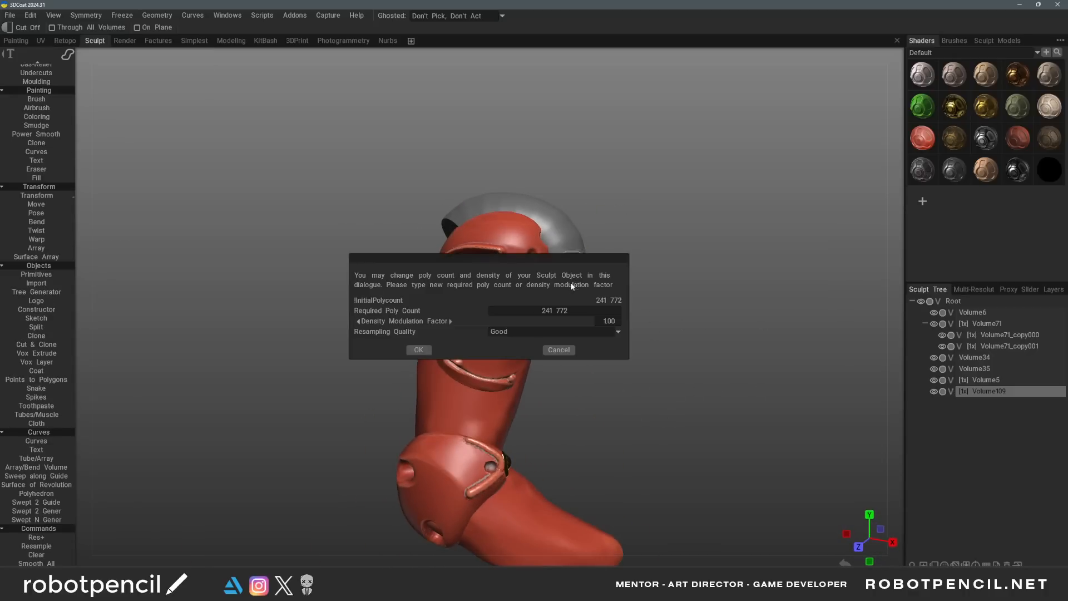
pyautogui.click(418, 349)
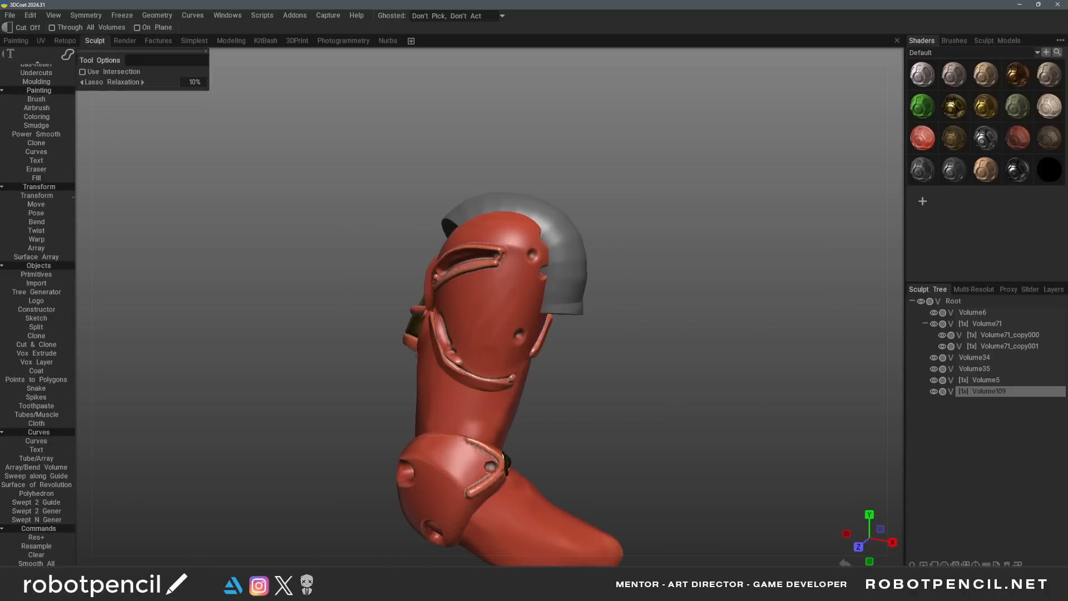
pyautogui.keyDown('alt'); pyautogui.moveTo(418, 350); pyautogui.dragTo(870, 198); pyautogui.keyUp('alt')
# Construct a new shader named BlackRubber from the RedWax shader
pyautogui.rightClick(1020, 139)
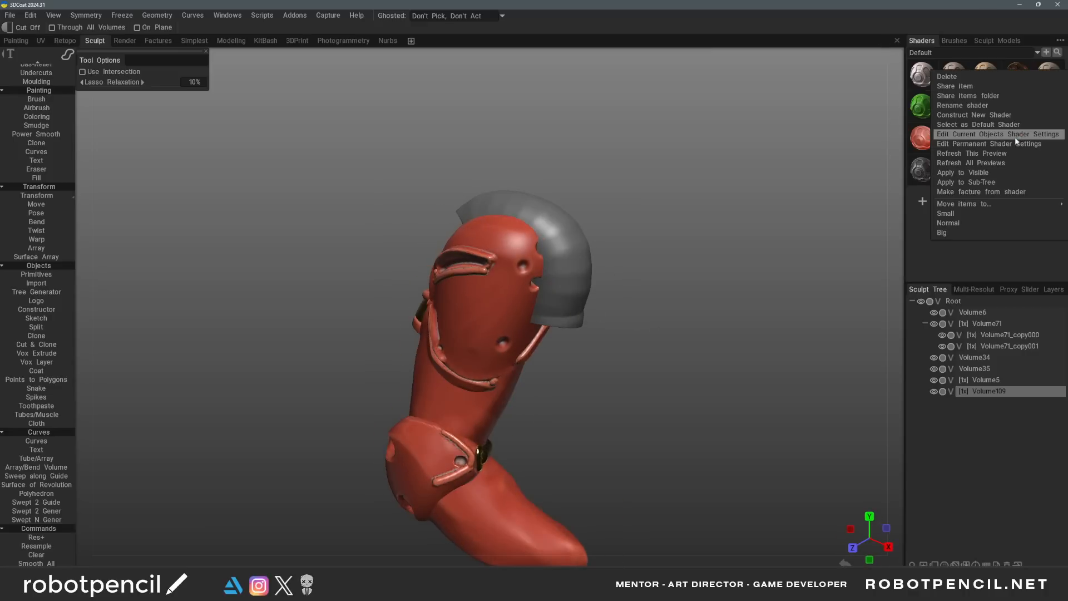
pyautogui.click(966, 116)
pyautogui.click(574, 326)
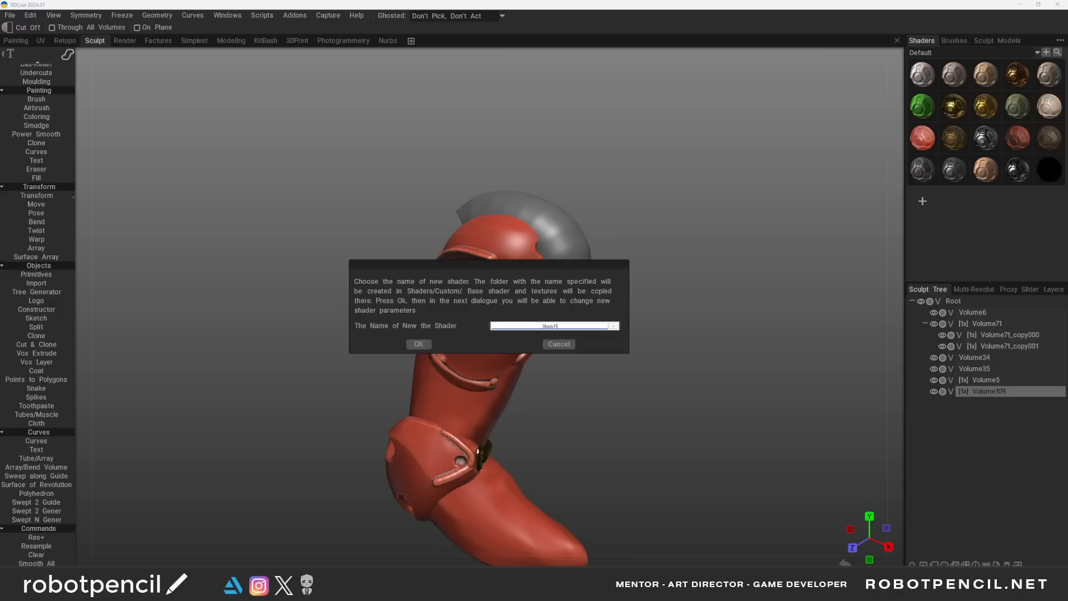
pyautogui.write('BlackRubber')
pyautogui.press('Return')
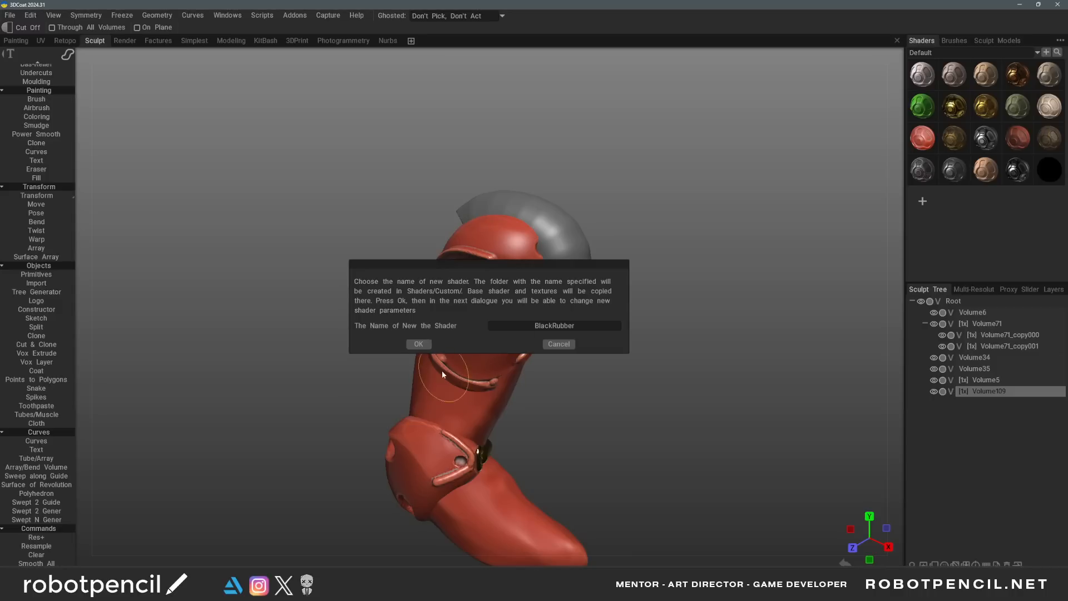
pyautogui.click(415, 343)
# Set the BlackRubber shader's main color to a very dark, desaturated brown
pyautogui.click(771, 235)
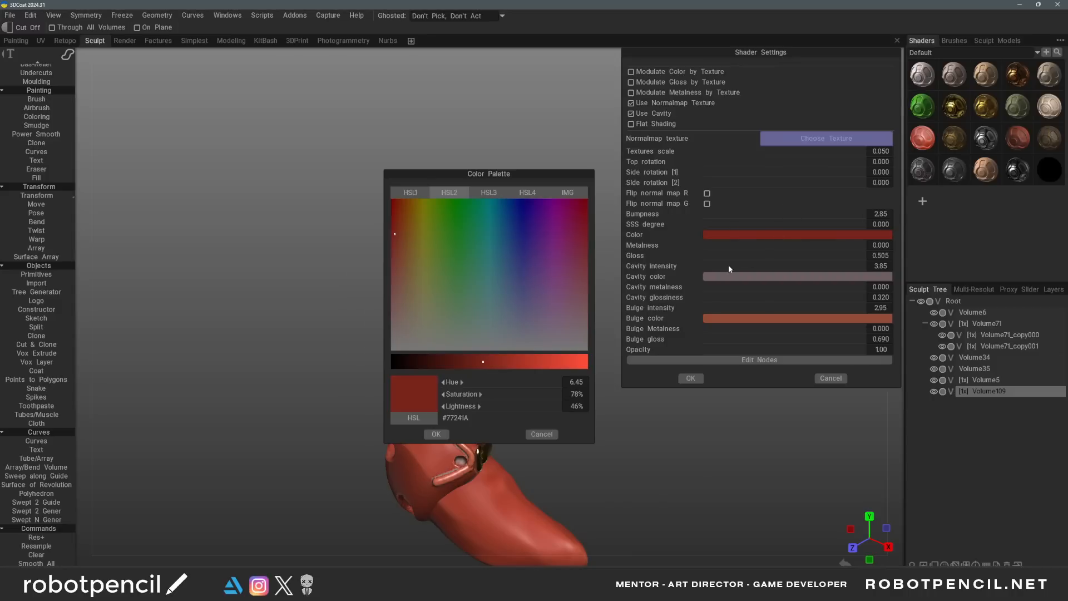
pyautogui.moveTo(523, 177); pyautogui.dragTo(252, 144)
pyautogui.click(189, 325)
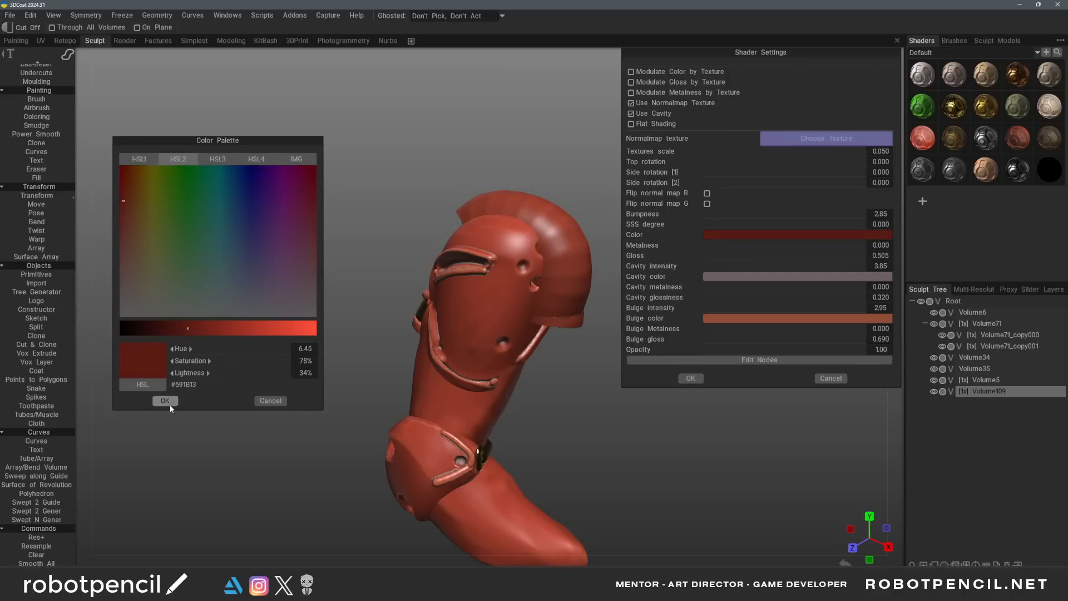
pyautogui.moveTo(142, 254); pyautogui.dragTo(128, 276)
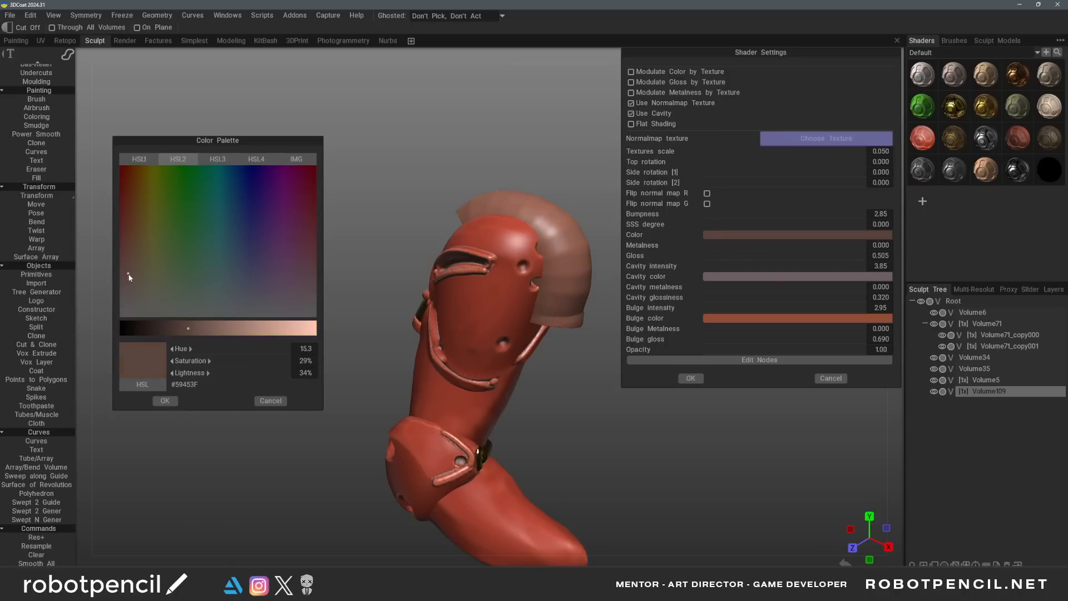
pyautogui.moveTo(176, 333); pyautogui.dragTo(158, 333)
pyautogui.moveTo(154, 277)
pyautogui.mouseDown()
pyautogui.moveTo(134, 232)
pyautogui.moveTo(134, 261)
pyautogui.mouseUp()
pyautogui.click(167, 399)
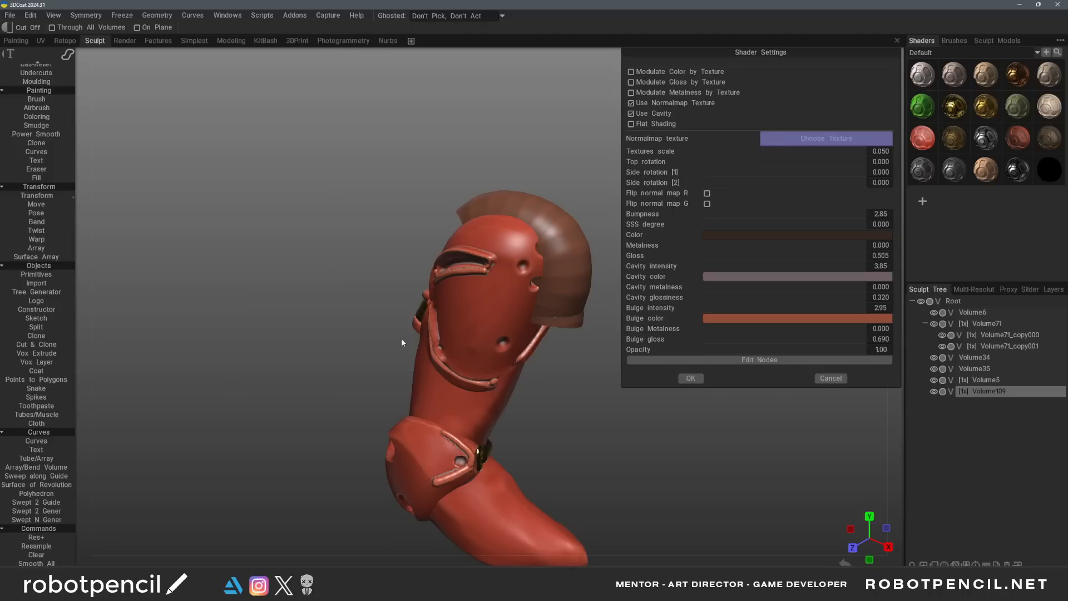
# Darken the BlackRubber shader's cavity color to #4D4341 with 30% lightness
pyautogui.click(754, 277)
pyautogui.moveTo(516, 177); pyautogui.dragTo(295, 163)
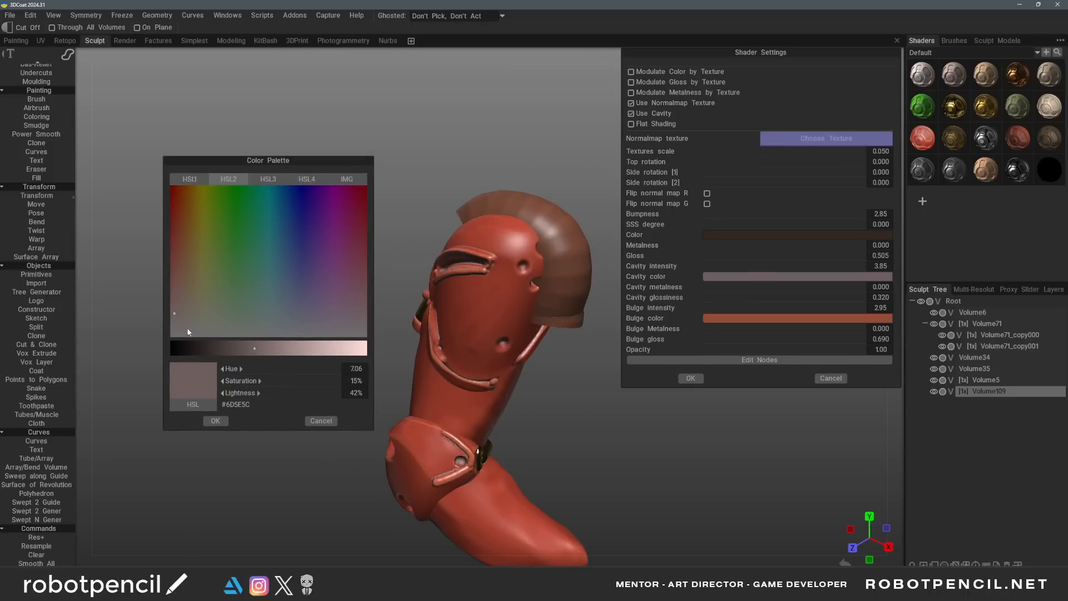
pyautogui.moveTo(233, 351)
pyautogui.mouseDown()
pyautogui.moveTo(220, 350)
pyautogui.moveTo(231, 349)
pyautogui.mouseUp()
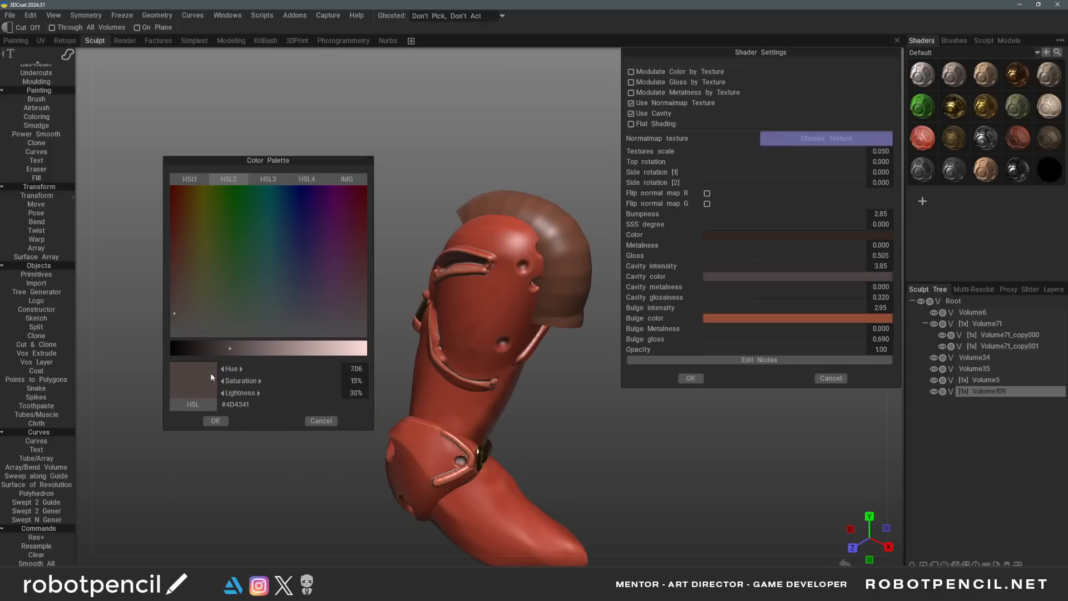
pyautogui.click(215, 421)
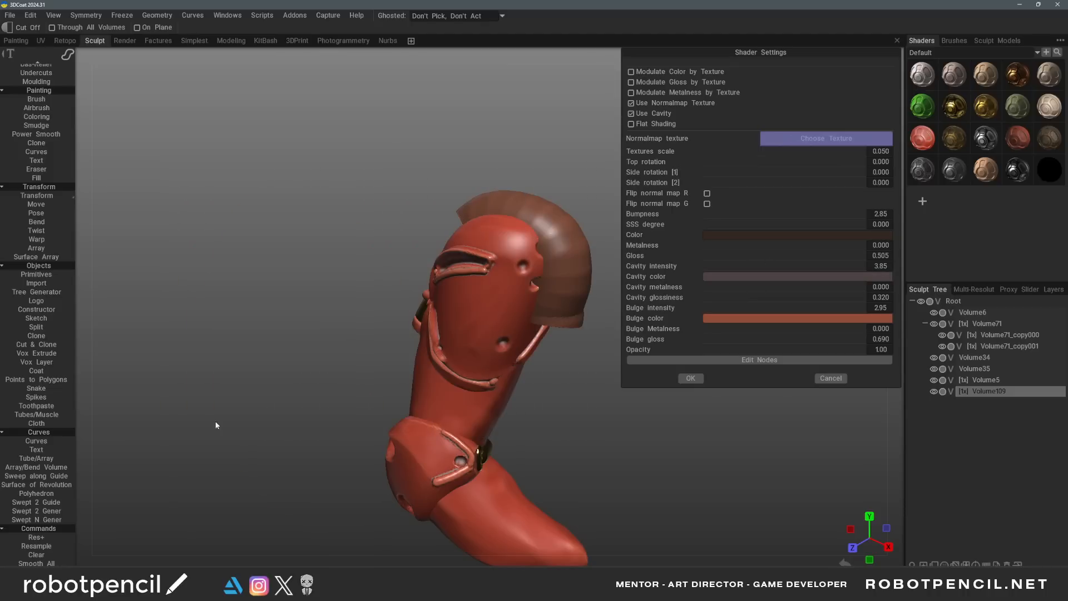
# Set the BlackRubber shader's bulge color to dark gray #393836 with 4% saturation and 22% lightness
pyautogui.click(732, 320)
pyautogui.moveTo(509, 171); pyautogui.dragTo(284, 141)
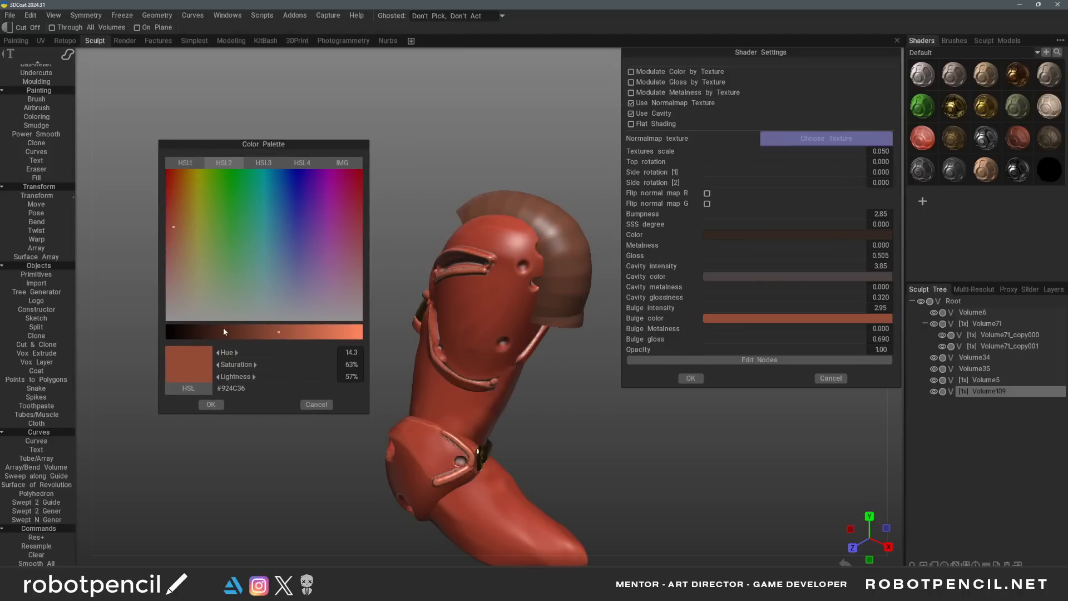
pyautogui.click(223, 331)
pyautogui.click(187, 279)
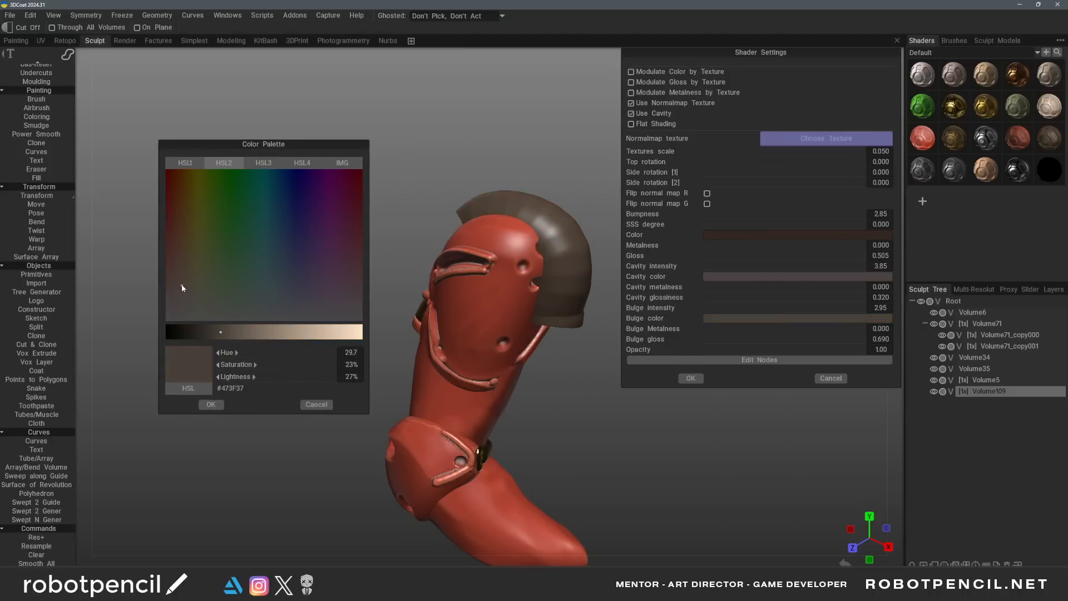
pyautogui.moveTo(212, 338); pyautogui.dragTo(210, 333)
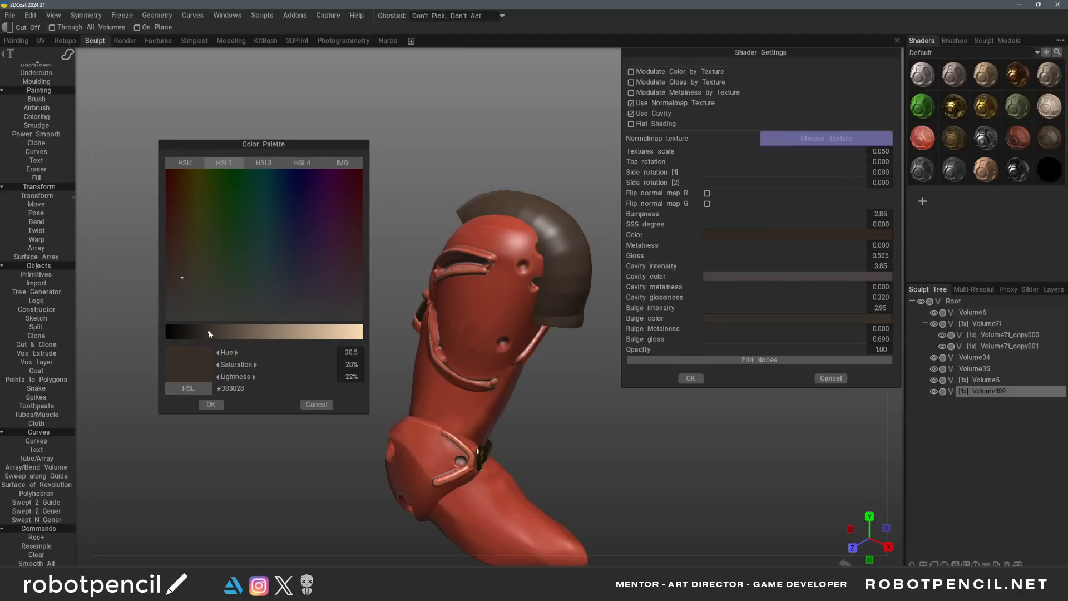
pyautogui.click(189, 310)
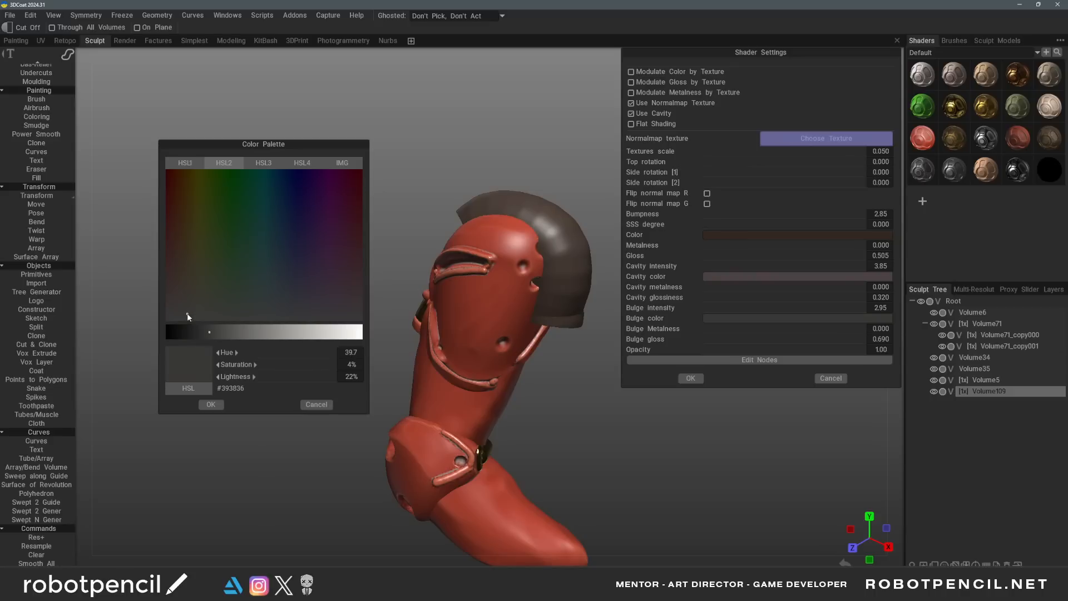
pyautogui.click(211, 405)
# Darken the BlackRubber shader's main color to #1B1918 with 11% saturation and 11% lightness
pyautogui.click(753, 238)
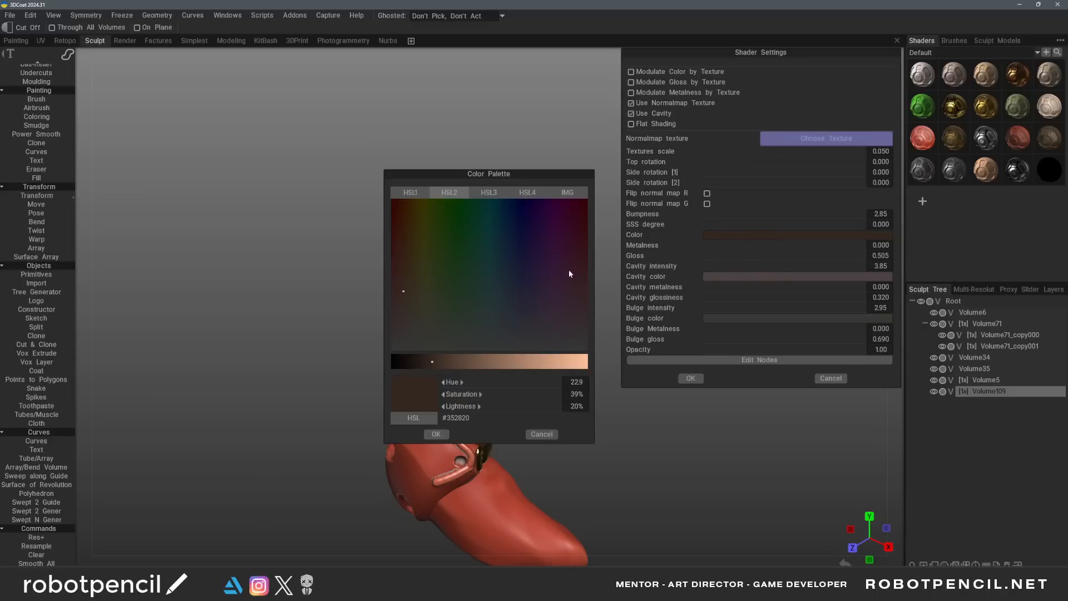
pyautogui.moveTo(429, 341); pyautogui.dragTo(408, 338)
pyautogui.moveTo(505, 177); pyautogui.dragTo(245, 164)
pyautogui.moveTo(167, 350); pyautogui.dragTo(155, 350)
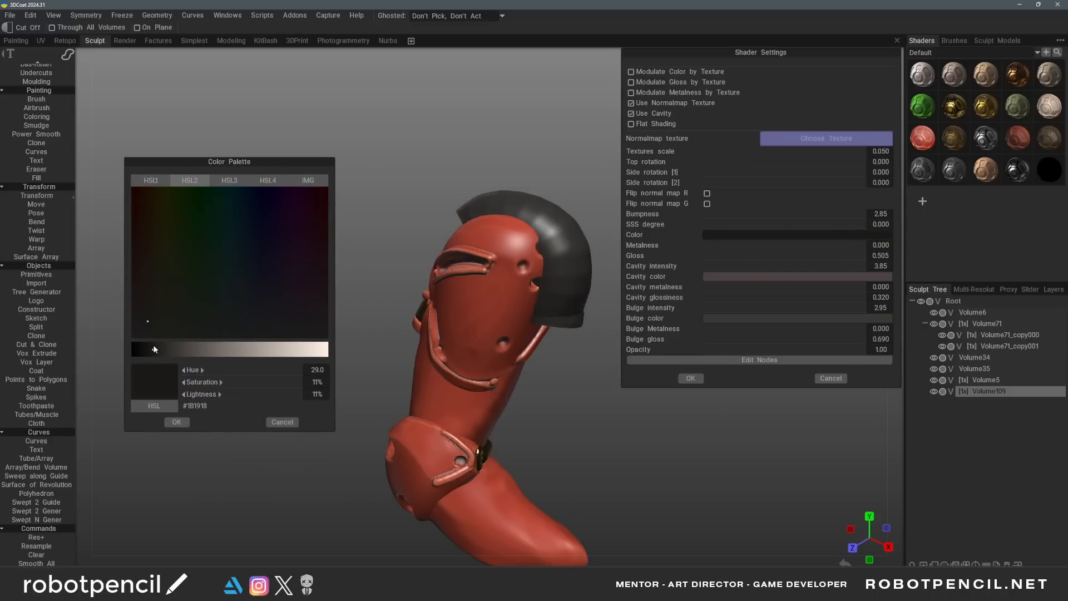
pyautogui.click(174, 422)
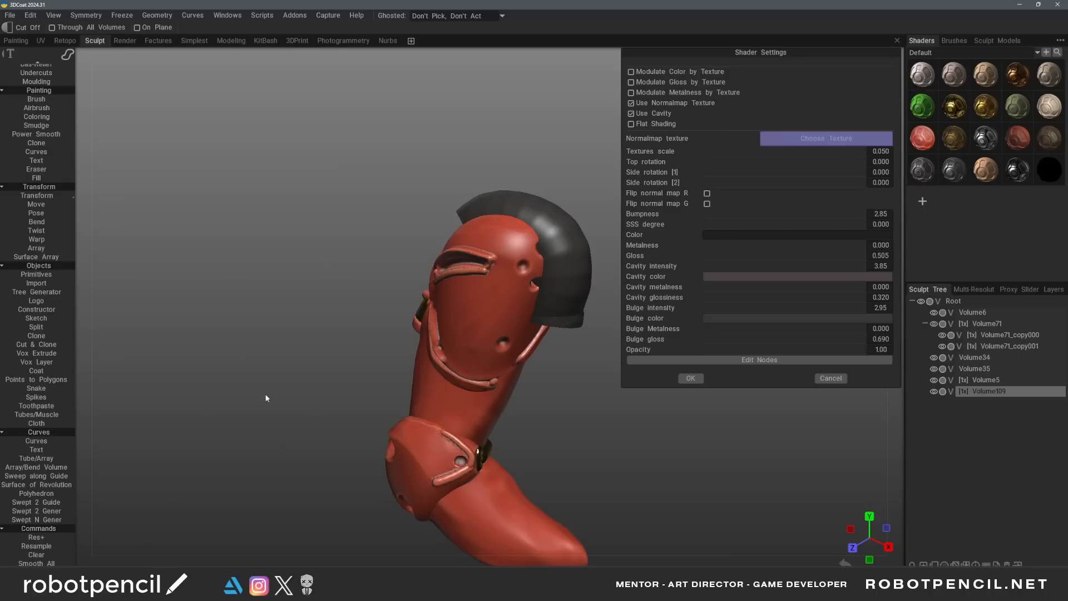
# Desaturate the BlackRubber shader's cavity color to a neutral dark gray
pyautogui.click(631, 113)
pyautogui.moveTo(556, 178); pyautogui.dragTo(513, 389)
pyautogui.click(756, 277)
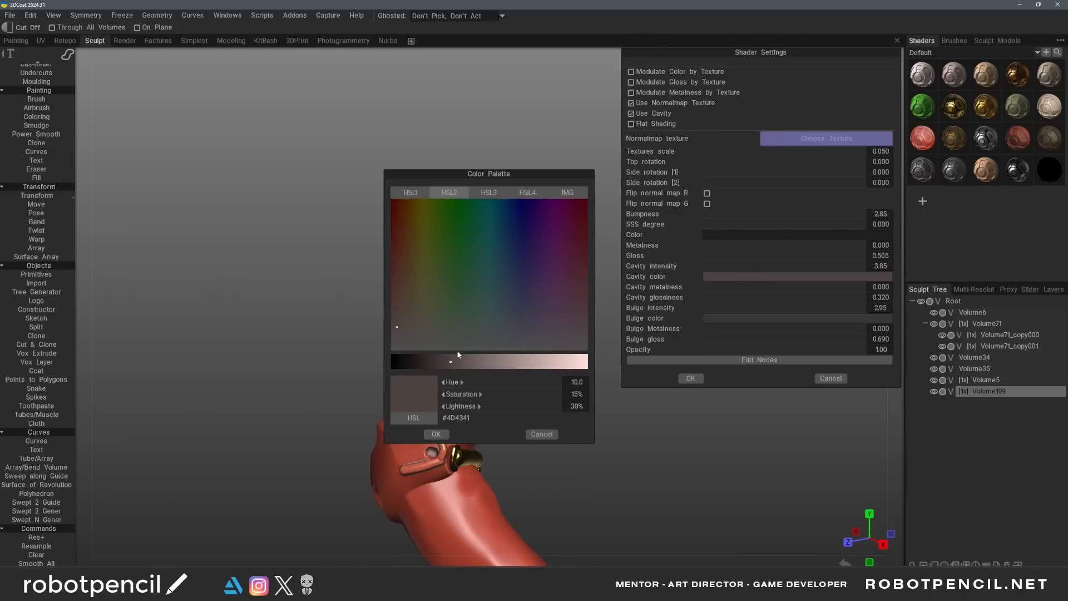
pyautogui.moveTo(396, 327); pyautogui.dragTo(398, 356)
pyautogui.click(436, 434)
# Set metalness to 0.245, gloss to 0.570, cavity metalness to 0.335, cavity glossiness to 0.460 and bulge gloss to 0.665, and accept the shader settings
pyautogui.moveTo(445, 429); pyautogui.dragTo(607, 378)
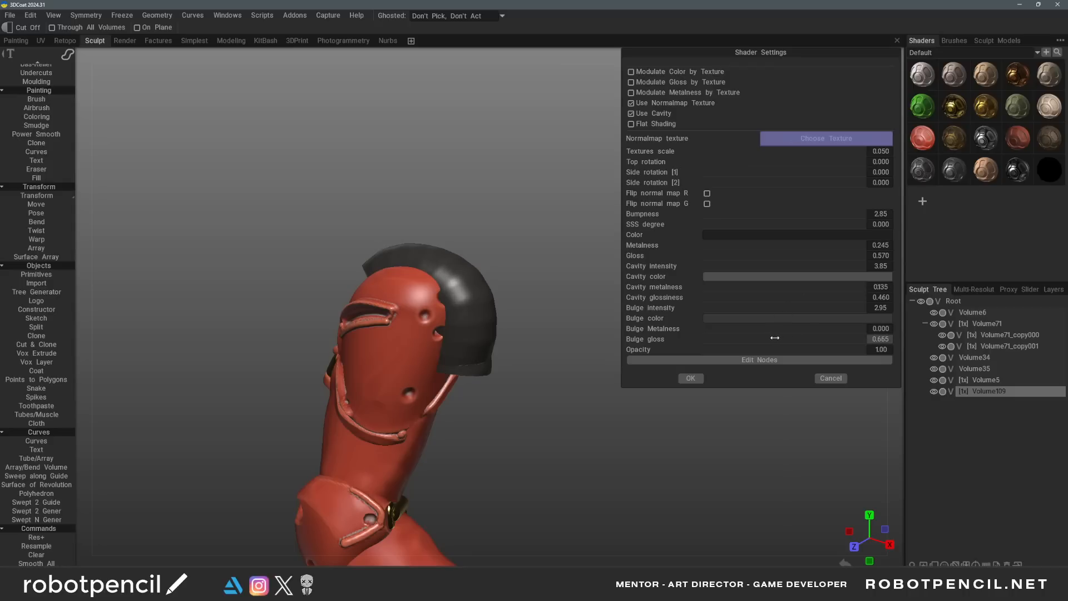
pyautogui.click(691, 378)
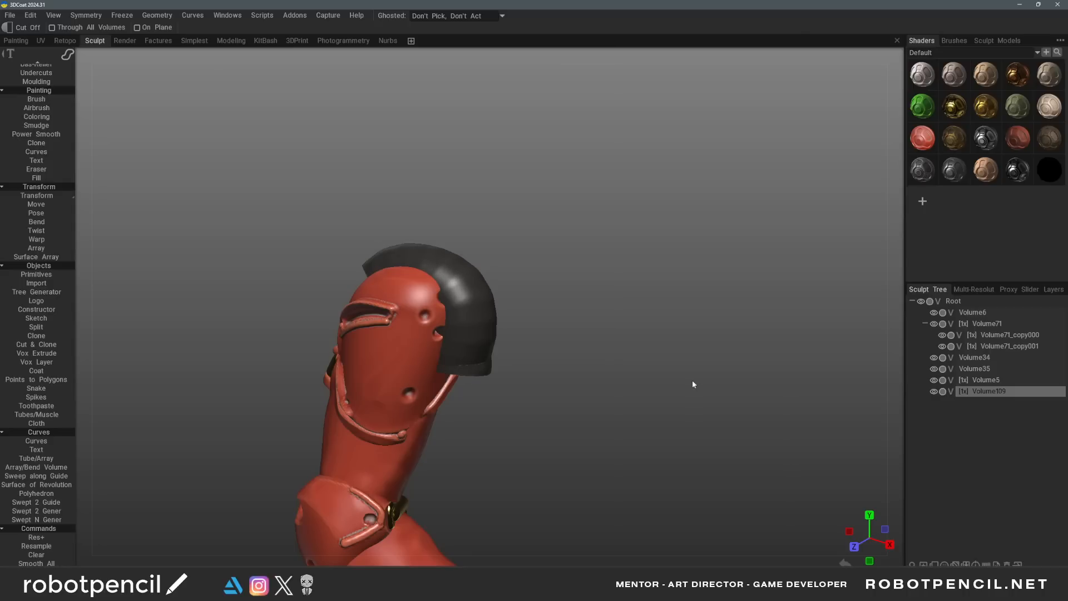
# Try to carve a cutout into the lower end of the black shoulder piece with the Sphere brush
pyautogui.scroll(-5, 660, 366)
pyautogui.moveTo(632, 312); pyautogui.dragTo(539, 362)
pyautogui.scroll(3, 612, 349)
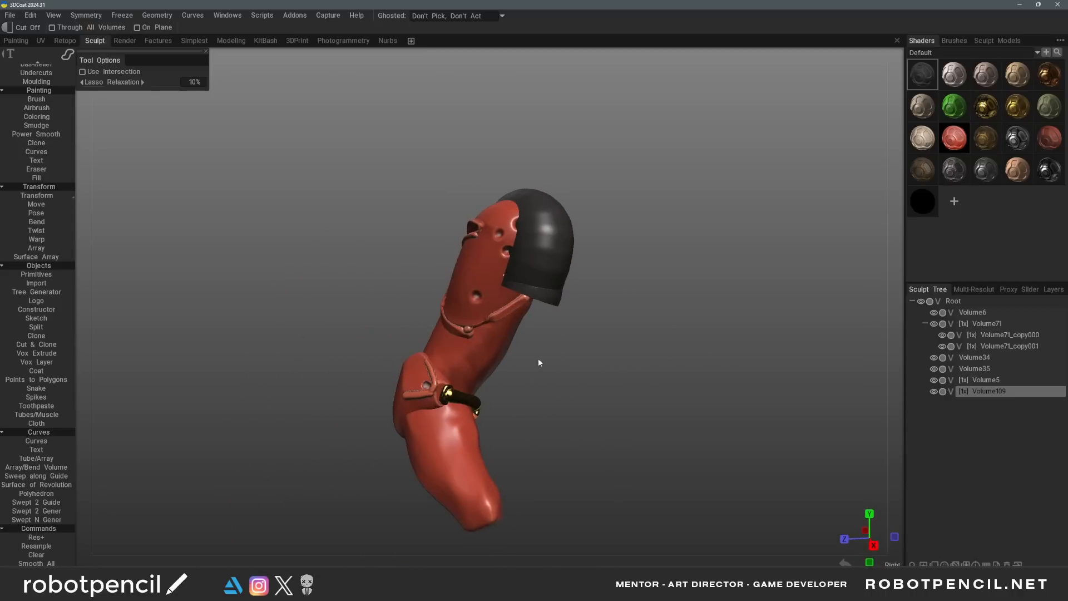
pyautogui.moveTo(604, 286)
pyautogui.mouseDown()
pyautogui.moveTo(591, 292)
pyautogui.moveTo(598, 285)
pyautogui.mouseUp()
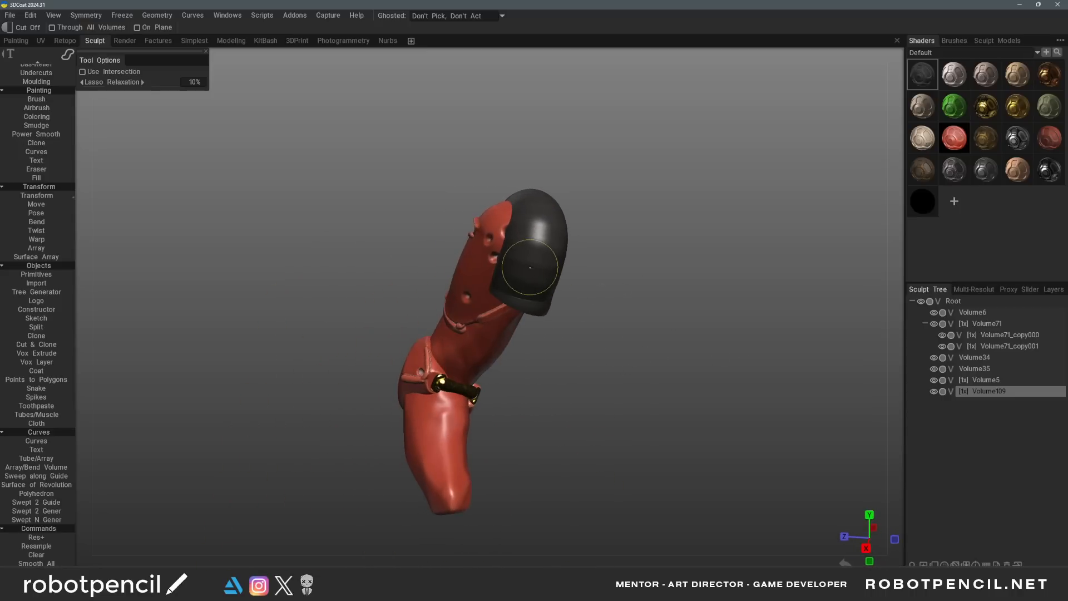
pyautogui.press('s')
pyautogui.moveTo(533, 267)
pyautogui.keyDown('ctrl'); pyautogui.mouseDown()
pyautogui.moveTo(530, 302)
pyautogui.moveTo(553, 338)
pyautogui.moveTo(549, 294)
pyautogui.mouseUp(); pyautogui.keyUp('ctrl')
pyautogui.hotkey('ctrl', 'z')
pyautogui.press('[')
pyautogui.moveTo(527, 330); pyautogui.dragTo(513, 290)
pyautogui.moveTo(525, 253)
pyautogui.mouseDown()
pyautogui.moveTo(544, 325)
pyautogui.moveTo(539, 250)
pyautogui.mouseUp()
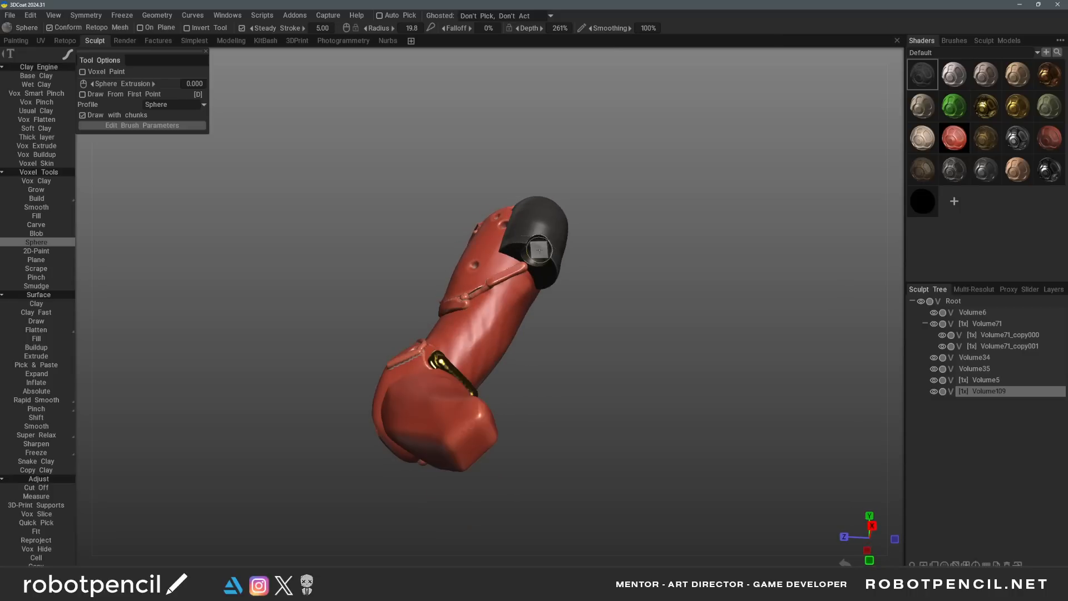
pyautogui.moveTo(513, 312)
pyautogui.mouseDown()
pyautogui.moveTo(523, 249)
pyautogui.moveTo(507, 287)
pyautogui.moveTo(637, 350)
pyautogui.moveTo(666, 345)
pyautogui.moveTo(500, 257)
pyautogui.moveTo(531, 305)
pyautogui.moveTo(522, 316)
pyautogui.mouseUp()
# Cut curved notches into the ends of the black shoulder piece with lasso Cut Off
pyautogui.press('k')
pyautogui.moveTo(536, 264)
pyautogui.mouseDown()
pyautogui.moveTo(443, 324)
pyautogui.moveTo(523, 312)
pyautogui.moveTo(660, 238)
pyautogui.moveTo(603, 275)
pyautogui.moveTo(598, 338)
pyautogui.moveTo(574, 340)
pyautogui.mouseUp()
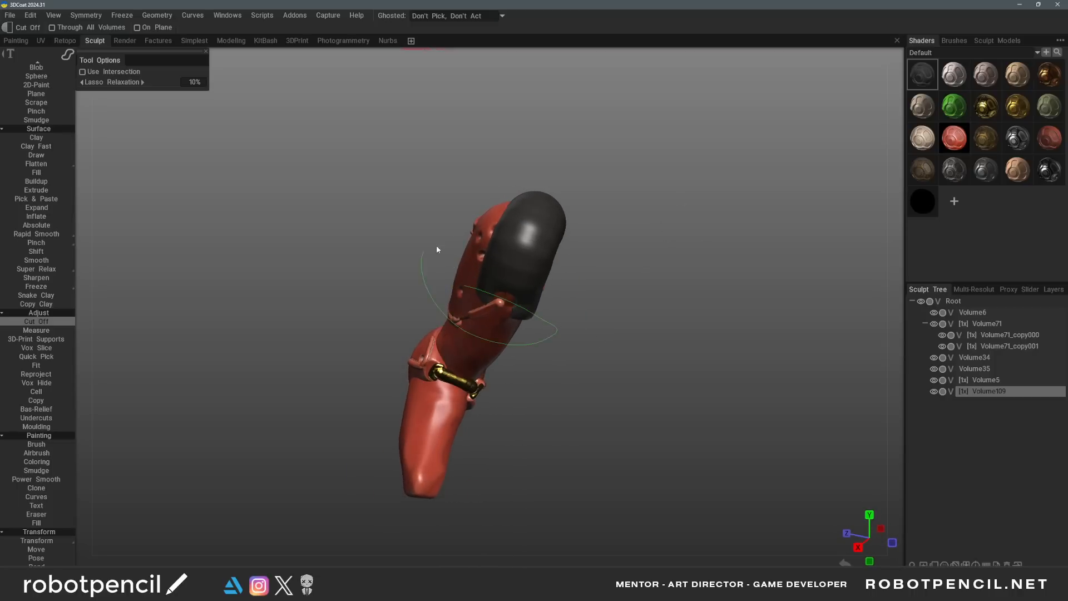
pyautogui.keyDown('alt'); pyautogui.moveTo(437, 249); pyautogui.dragTo(588, 262); pyautogui.keyUp('alt')
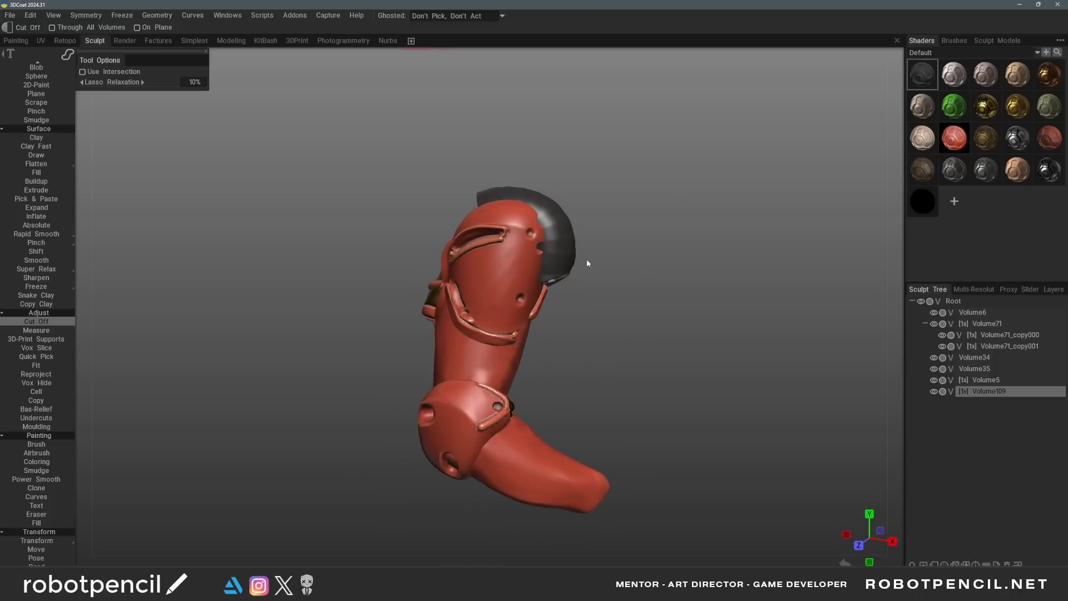
pyautogui.keyDown('alt'); pyautogui.moveTo(526, 312); pyautogui.dragTo(499, 315); pyautogui.keyUp('alt')
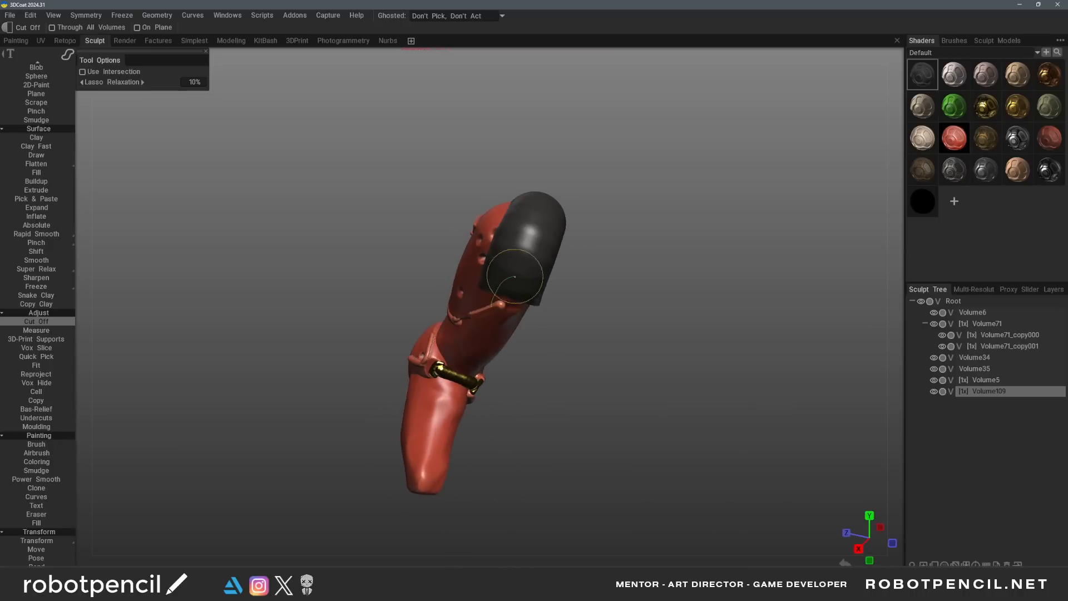
pyautogui.keyDown('alt'); pyautogui.moveTo(494, 352); pyautogui.dragTo(361, 416); pyautogui.keyUp('alt')
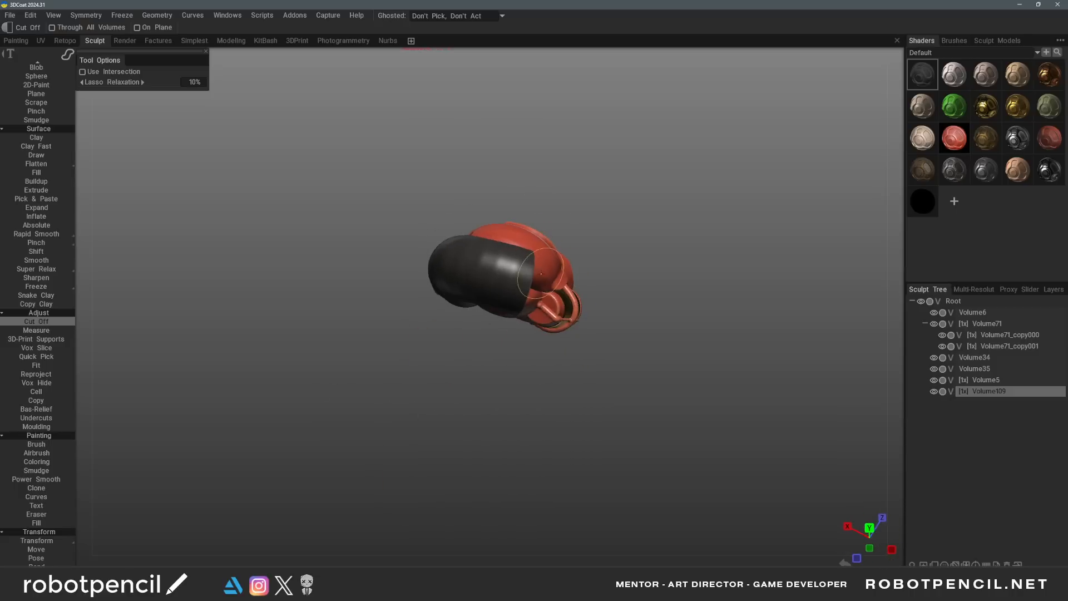
pyautogui.moveTo(524, 292)
pyautogui.keyDown('alt'); pyautogui.mouseDown()
pyautogui.moveTo(478, 323)
pyautogui.moveTo(627, 337)
pyautogui.moveTo(757, 369)
pyautogui.moveTo(653, 364)
pyautogui.moveTo(752, 385)
pyautogui.moveTo(506, 387)
pyautogui.moveTo(574, 307)
pyautogui.moveTo(548, 363)
pyautogui.moveTo(521, 284)
pyautogui.mouseUp(); pyautogui.keyUp('alt')
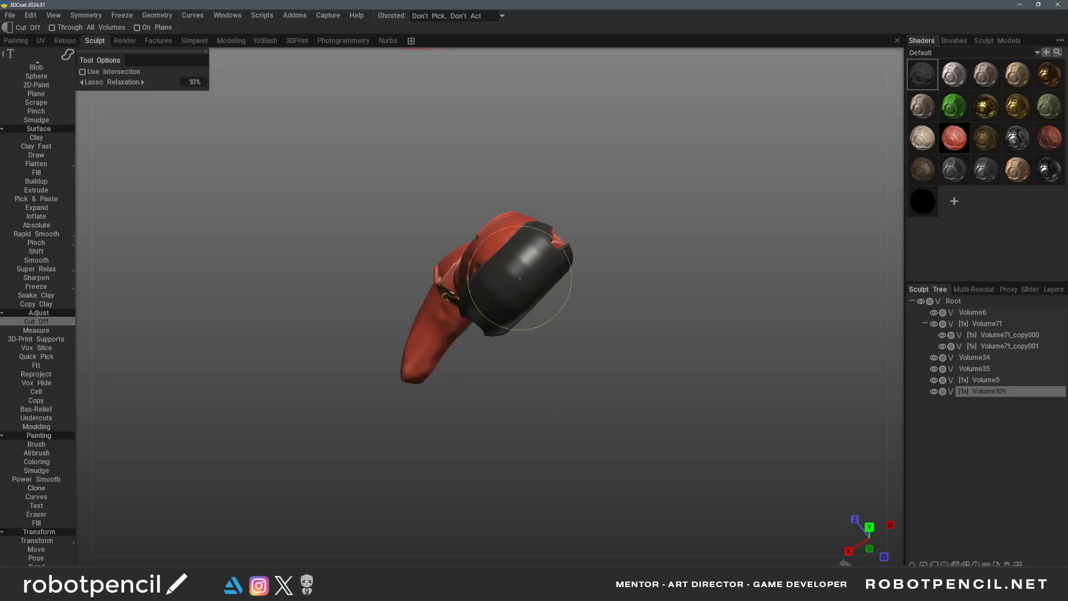
pyautogui.moveTo(529, 248); pyautogui.dragTo(506, 286)
pyautogui.press('c')
pyautogui.moveTo(517, 277)
pyautogui.mouseDown(button='right')
pyautogui.moveTo(537, 278)
pyautogui.moveTo(552, 229)
pyautogui.mouseUp(button='right')
pyautogui.keyDown('alt'); pyautogui.moveTo(536, 248); pyautogui.dragTo(631, 312); pyautogui.keyUp('alt')
pyautogui.press('r')
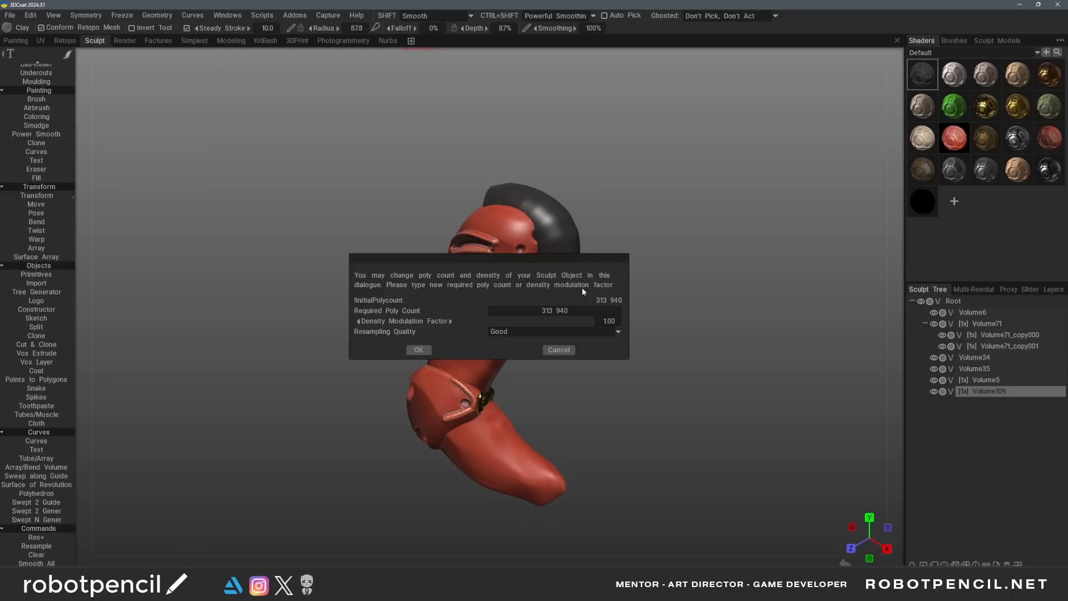
pyautogui.click(558, 349)
# Widen the black shoulder piece sideways along one axis with the Transform tool
pyautogui.press('t')
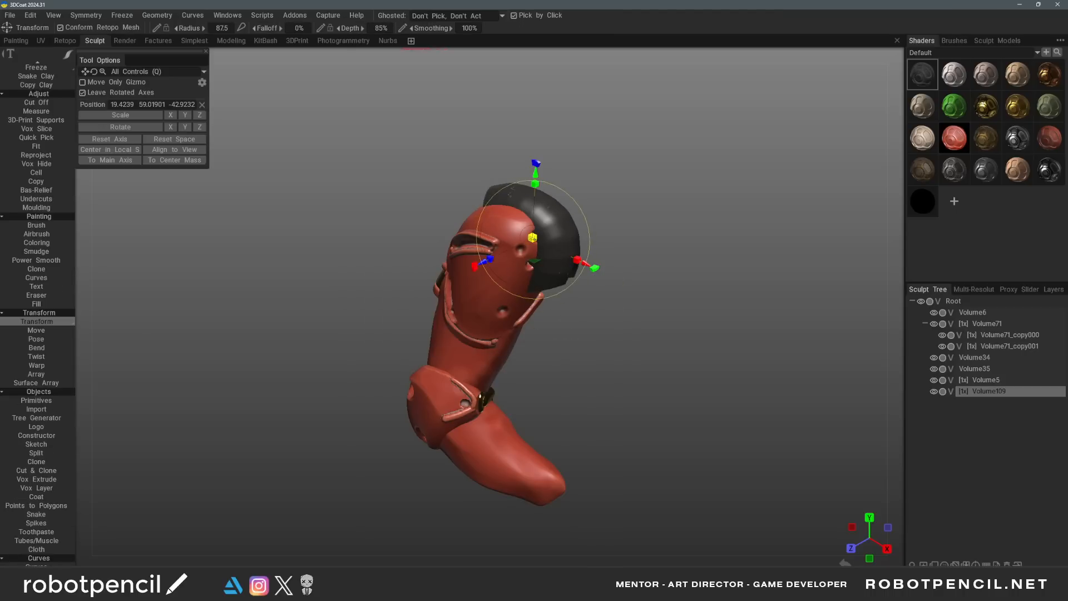
pyautogui.moveTo(601, 278); pyautogui.dragTo(523, 260)
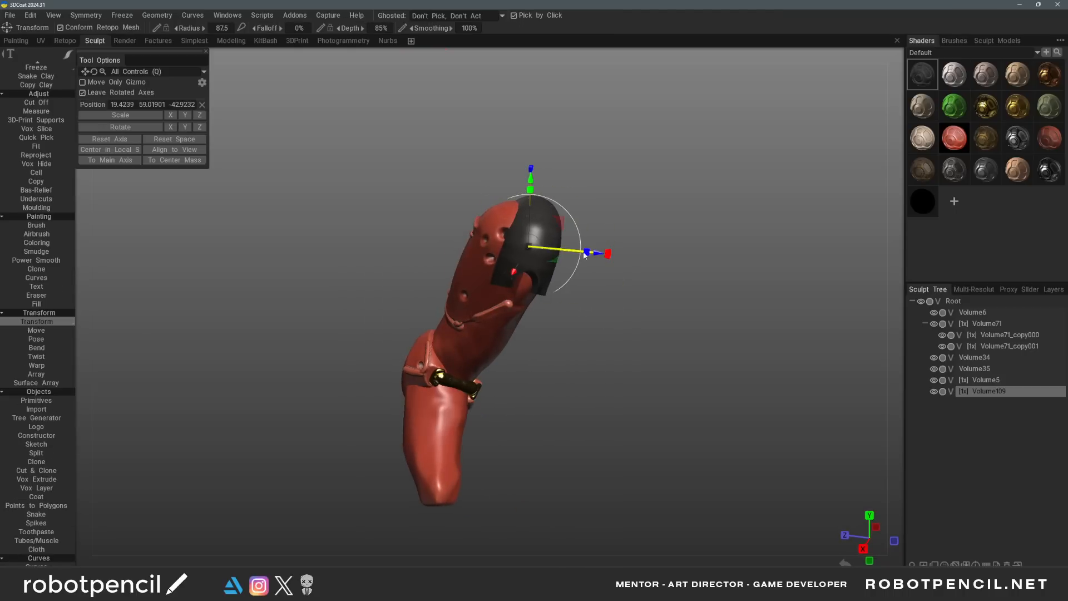
pyautogui.moveTo(589, 255); pyautogui.dragTo(599, 257)
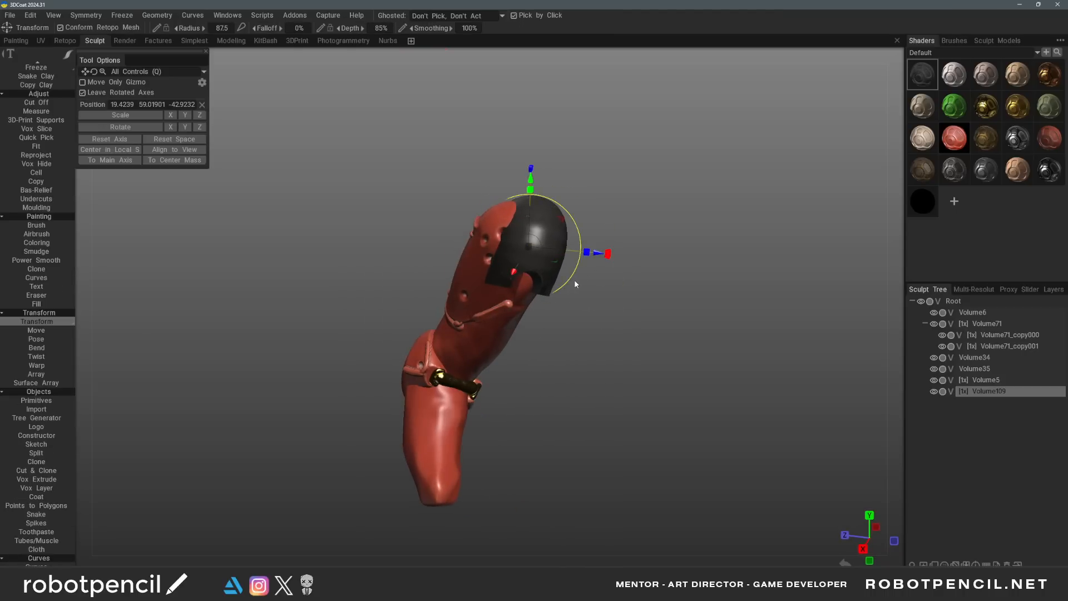
pyautogui.moveTo(569, 295); pyautogui.dragTo(656, 356)
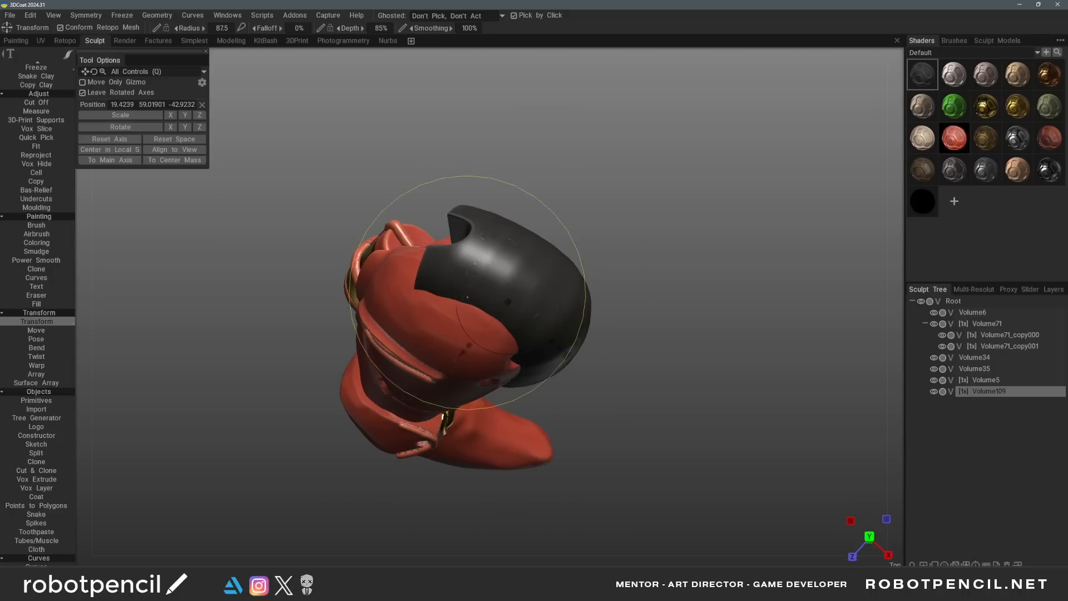
pyautogui.moveTo(525, 295); pyautogui.dragTo(465, 305)
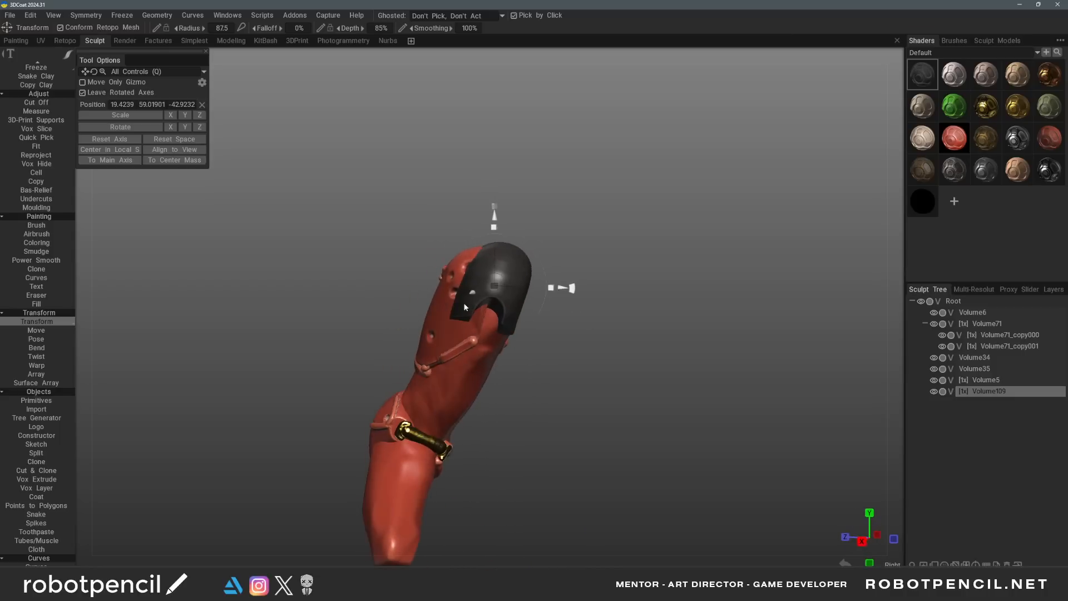
# Rotate the shoulder piece and move it to position 8.678968, 59.01901, -74.3397 at the back of the upper arm
pyautogui.moveTo(553, 287); pyautogui.dragTo(581, 293)
pyautogui.moveTo(524, 352); pyautogui.dragTo(811, 366)
pyautogui.moveTo(568, 344); pyautogui.dragTo(646, 315)
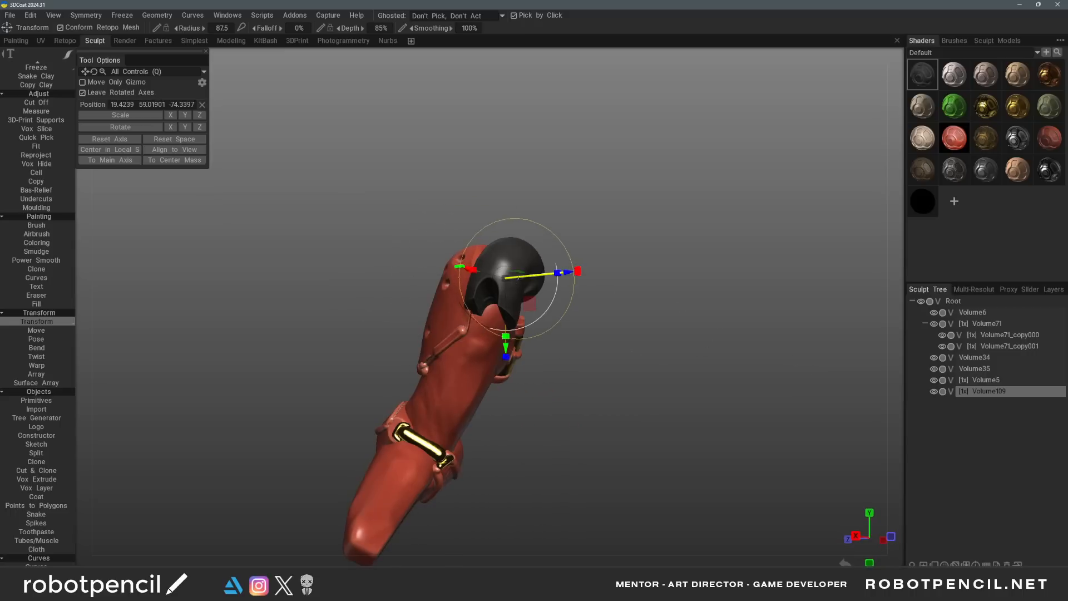
pyautogui.moveTo(506, 277)
pyautogui.mouseDown()
pyautogui.moveTo(479, 292)
pyautogui.moveTo(540, 277)
pyautogui.moveTo(521, 273)
pyautogui.mouseUp()
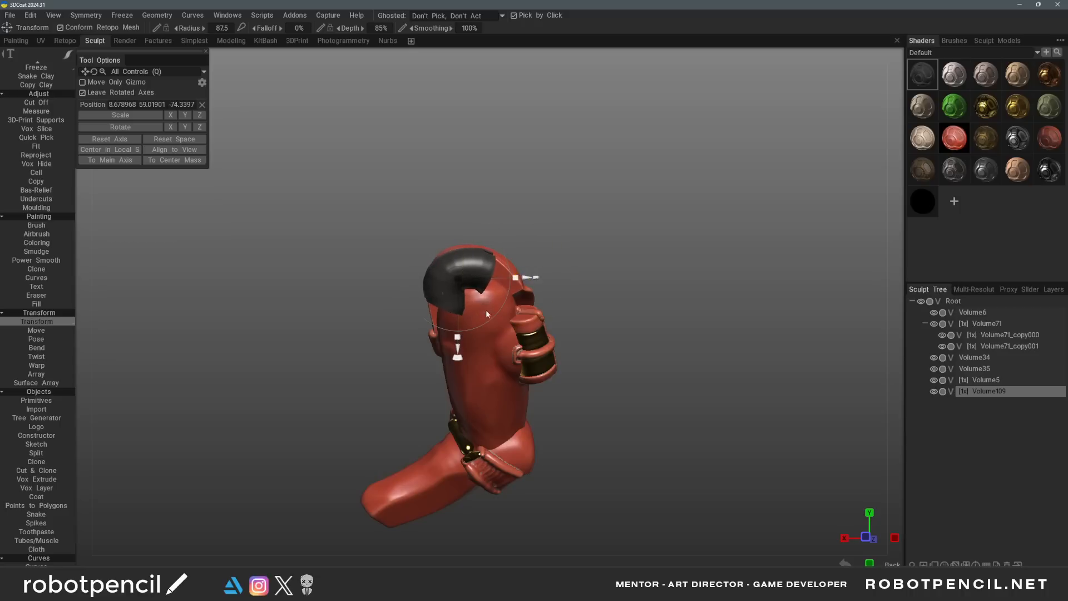
# Reshape the shoulder piece with the Move tool so that it curves over the top of the arm
pyautogui.keyDown('alt'); pyautogui.moveTo(486, 311); pyautogui.dragTo(654, 339); pyautogui.keyUp('alt')
pyautogui.moveTo(581, 309)
pyautogui.keyDown('alt'); pyautogui.mouseDown()
pyautogui.moveTo(492, 337)
pyautogui.moveTo(436, 308)
pyautogui.moveTo(571, 287)
pyautogui.mouseUp(); pyautogui.keyUp('alt')
pyautogui.moveTo(594, 290)
pyautogui.keyDown('alt'); pyautogui.mouseDown()
pyautogui.moveTo(474, 333)
pyautogui.moveTo(466, 323)
pyautogui.mouseUp(); pyautogui.keyUp('alt')
pyautogui.press('m')
pyautogui.moveTo(471, 279); pyautogui.dragTo(492, 280, button='right')
pyautogui.moveTo(477, 279)
pyautogui.mouseDown()
pyautogui.moveTo(505, 270)
pyautogui.moveTo(607, 290)
pyautogui.moveTo(532, 260)
pyautogui.mouseUp()
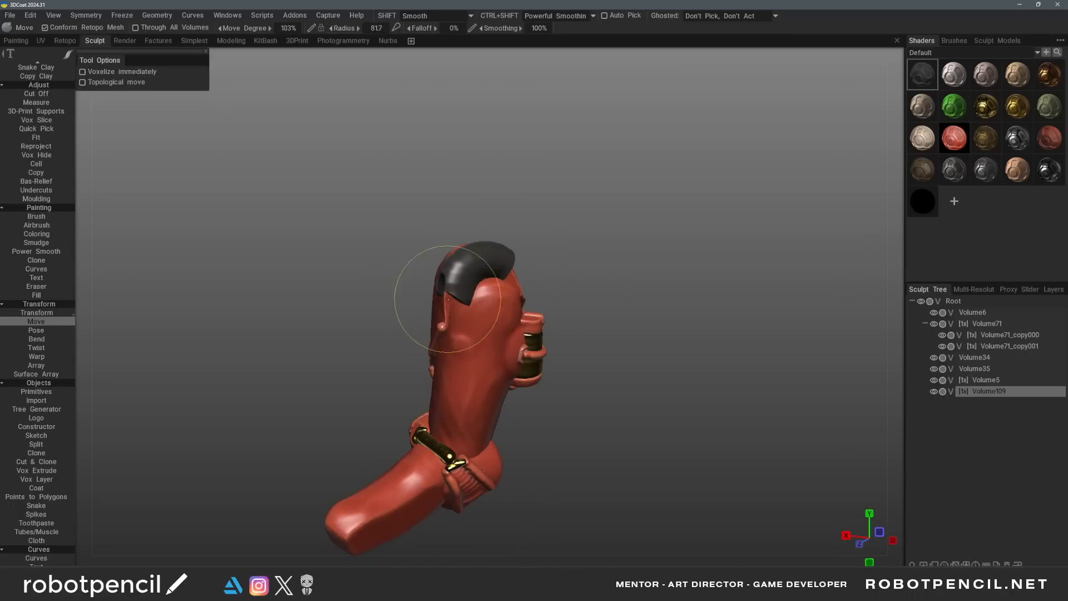
pyautogui.moveTo(449, 295); pyautogui.dragTo(430, 295, button='right')
pyautogui.moveTo(468, 251); pyautogui.dragTo(464, 247)
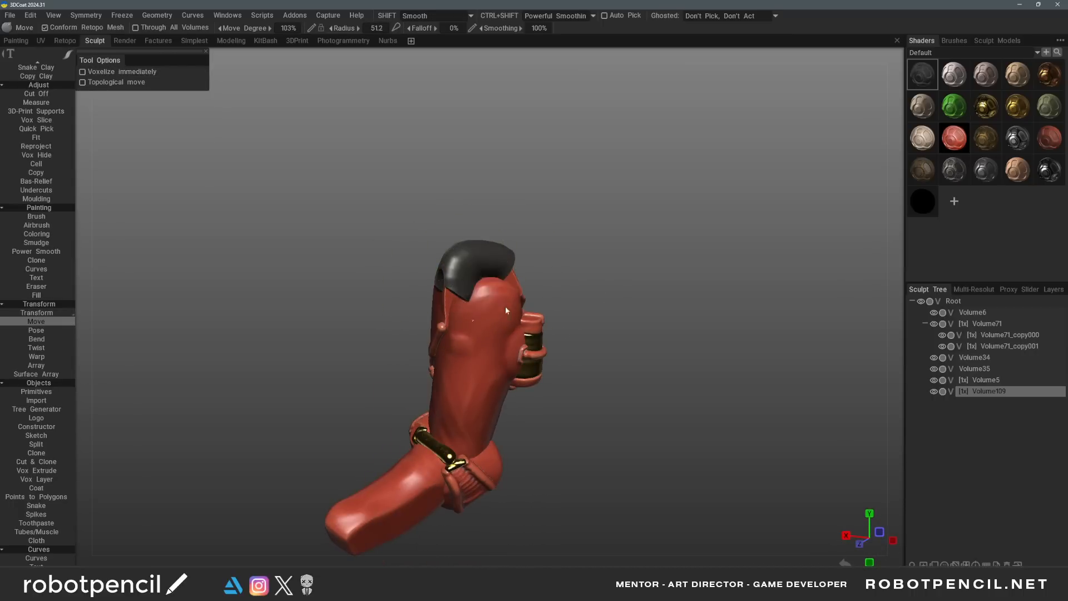
# Pull the lower end of the shoulder piece up and outward with the Move tool
pyautogui.keyDown('alt'); pyautogui.moveTo(505, 306); pyautogui.dragTo(474, 303); pyautogui.keyUp('alt')
pyautogui.moveTo(461, 283); pyautogui.dragTo(465, 282, button='right')
pyautogui.moveTo(457, 288)
pyautogui.mouseDown()
pyautogui.moveTo(448, 282)
pyautogui.moveTo(515, 342)
pyautogui.moveTo(505, 287)
pyautogui.moveTo(449, 275)
pyautogui.mouseUp()
pyautogui.press('c')
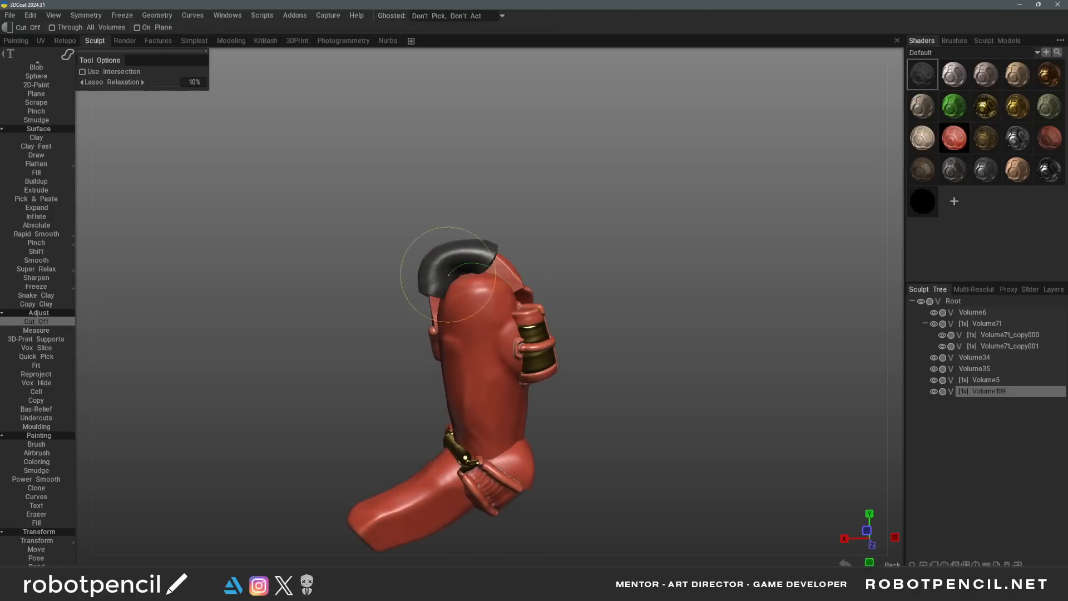
pyautogui.moveTo(490, 314)
pyautogui.keyDown('alt'); pyautogui.mouseDown()
pyautogui.moveTo(767, 370)
pyautogui.moveTo(447, 301)
pyautogui.moveTo(485, 255)
pyautogui.moveTo(544, 333)
pyautogui.moveTo(680, 374)
pyautogui.mouseUp(); pyautogui.keyUp('alt')
pyautogui.press('m')
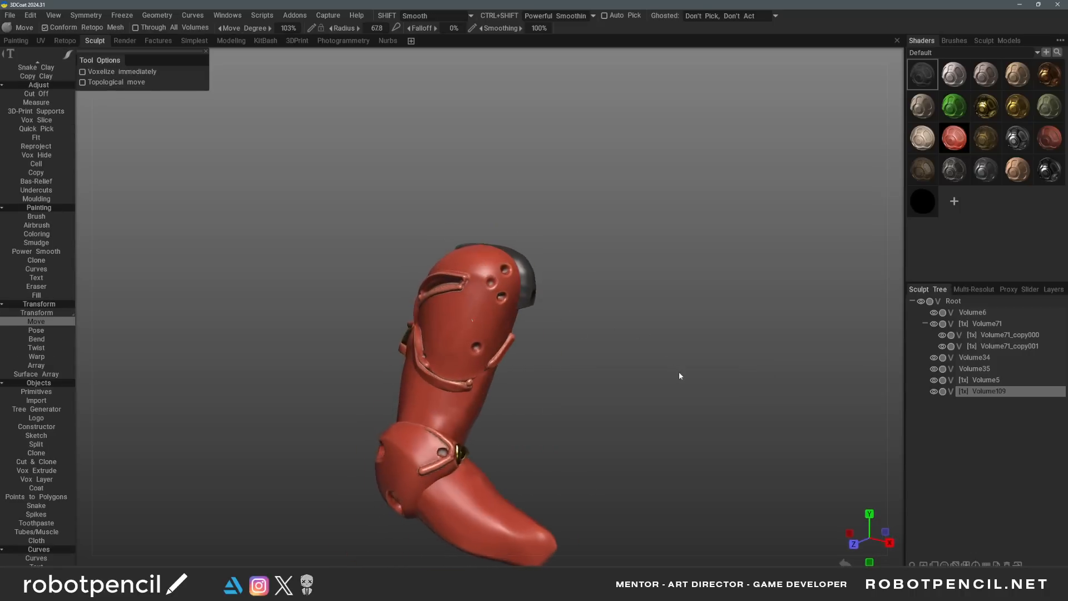
# Try to duplicate Volume6 and move the copy
pyautogui.moveTo(493, 239)
pyautogui.keyDown('alt'); pyautogui.mouseDown()
pyautogui.moveTo(555, 288)
pyautogui.moveTo(579, 291)
pyautogui.moveTo(514, 340)
pyautogui.moveTo(517, 291)
pyautogui.moveTo(498, 303)
pyautogui.mouseUp(); pyautogui.keyUp('alt')
pyautogui.press('h')
pyautogui.hotkey('ctrl', 'd')
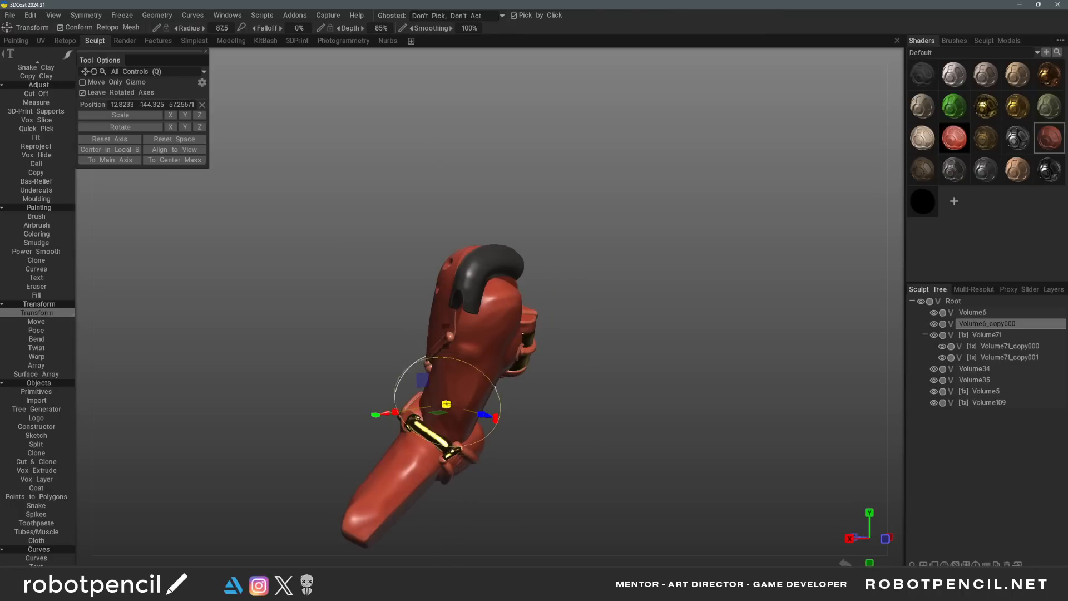
pyautogui.moveTo(447, 403)
pyautogui.mouseDown()
pyautogui.moveTo(469, 395)
pyautogui.moveTo(456, 401)
pyautogui.mouseUp()
pyautogui.hotkey('ctrl', 'z')
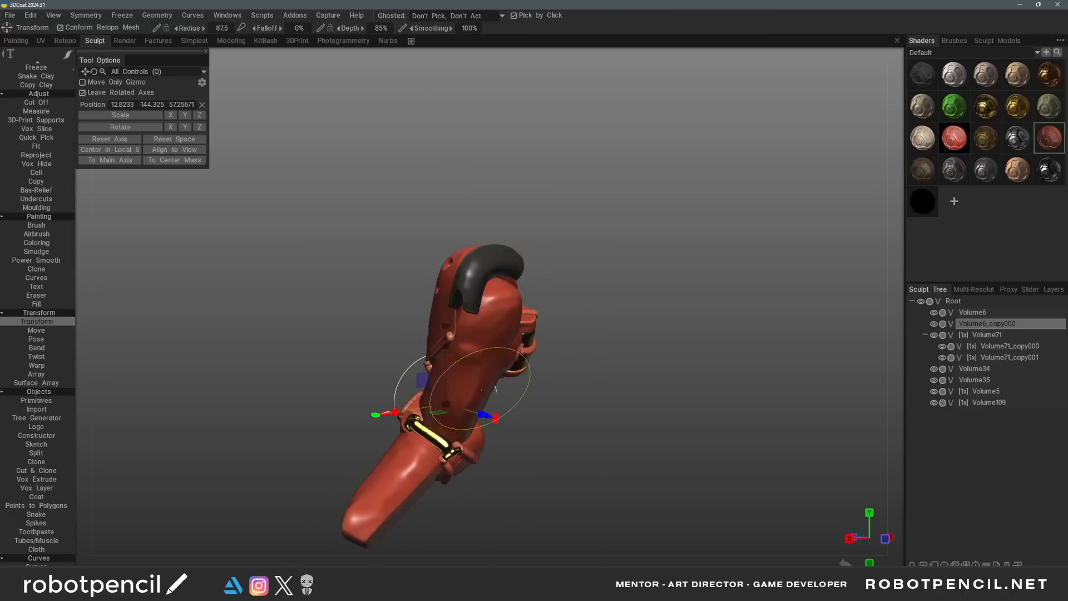
pyautogui.hotkey('ctrl', 'z')
pyautogui.hotkey('ctrl', 'z')
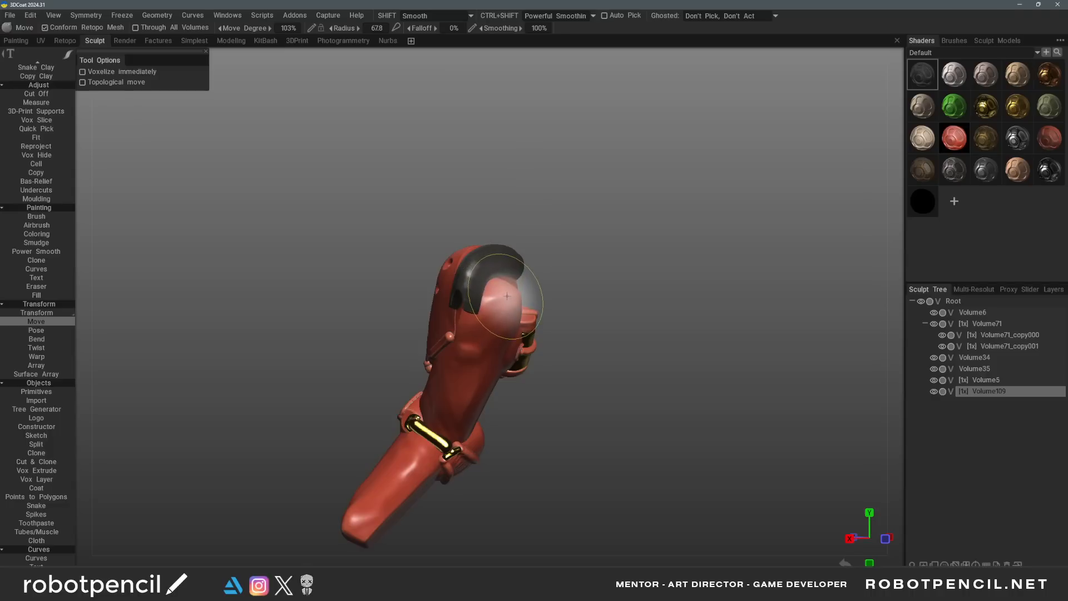
pyautogui.hotkey('ctrl', 'y')
pyautogui.hotkey('ctrl', 'z')
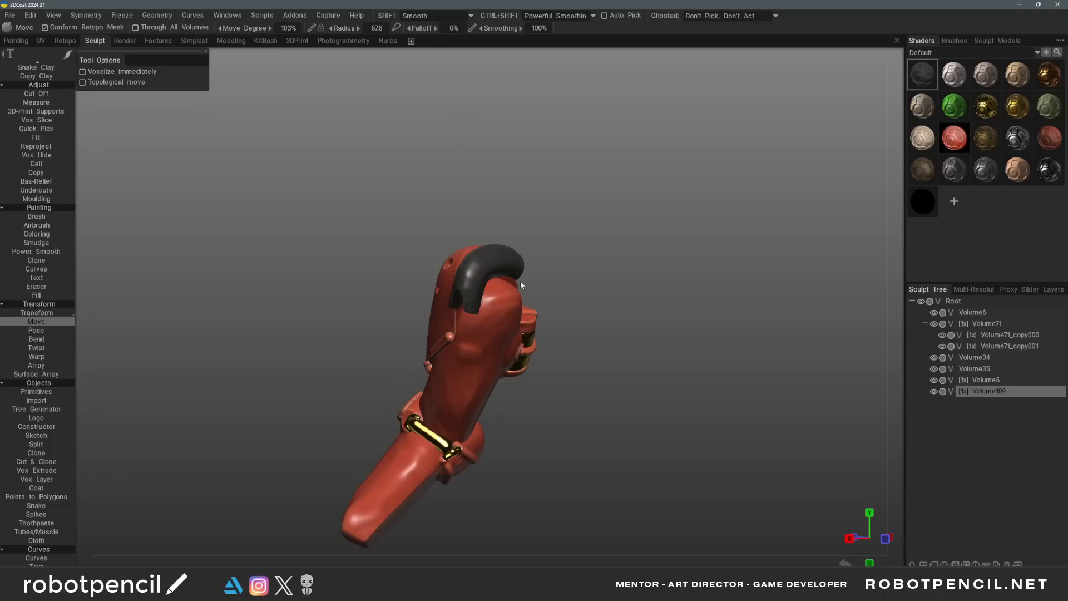
# Duplicate the black shoulder piece and transform the copy down to the elbow, at about 40.18277, -131.8164, 66.17318
pyautogui.press('t')
pyautogui.keyDown('alt'); pyautogui.moveTo(448, 277); pyautogui.dragTo(562, 299); pyautogui.keyUp('alt')
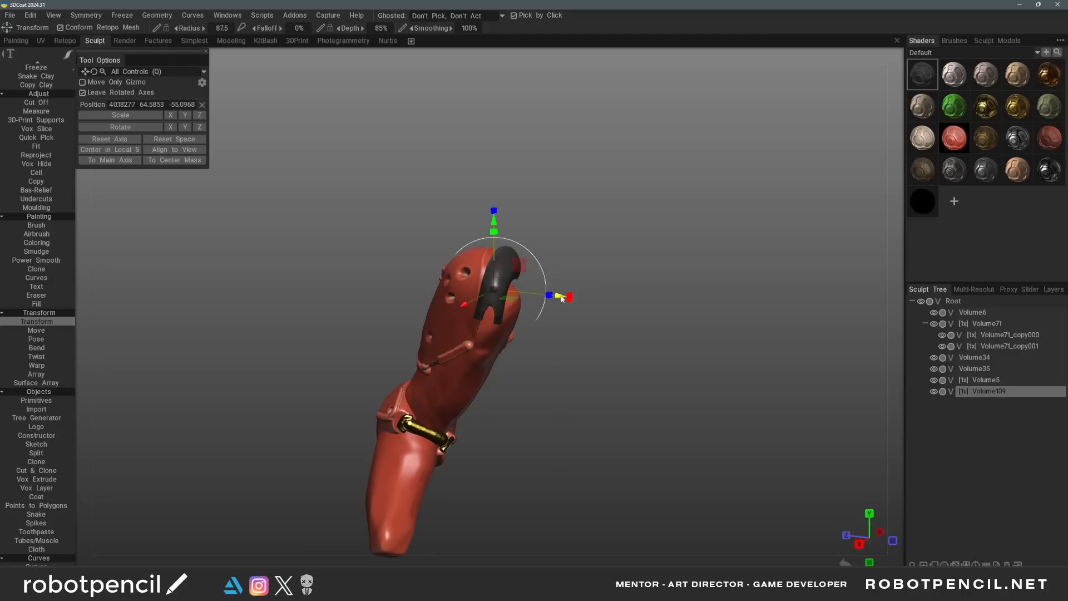
pyautogui.moveTo(561, 299)
pyautogui.mouseDown()
pyautogui.moveTo(597, 305)
pyautogui.moveTo(559, 303)
pyautogui.moveTo(631, 341)
pyautogui.moveTo(539, 307)
pyautogui.moveTo(562, 319)
pyautogui.mouseUp()
pyautogui.hotkey('ctrl', 'd')
pyautogui.moveTo(464, 293); pyautogui.dragTo(384, 327)
pyautogui.hotkey('ctrl', 'z')
pyautogui.moveTo(384, 329); pyautogui.dragTo(426, 316)
pyautogui.moveTo(485, 286); pyautogui.dragTo(456, 287)
pyautogui.moveTo(425, 224); pyautogui.dragTo(381, 399)
pyautogui.moveTo(390, 398); pyautogui.dragTo(521, 439)
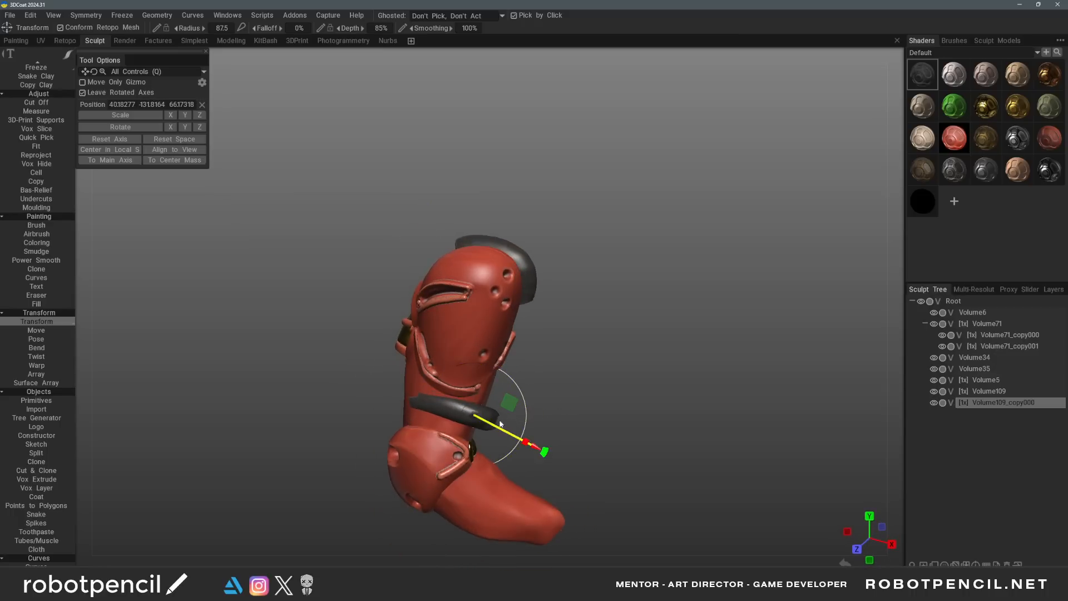
# Rotate and move the copied black piece so it wraps around the forearm just below the elbow armor
pyautogui.moveTo(508, 403)
pyautogui.mouseDown()
pyautogui.moveTo(490, 421)
pyautogui.moveTo(515, 382)
pyautogui.moveTo(509, 409)
pyautogui.mouseUp()
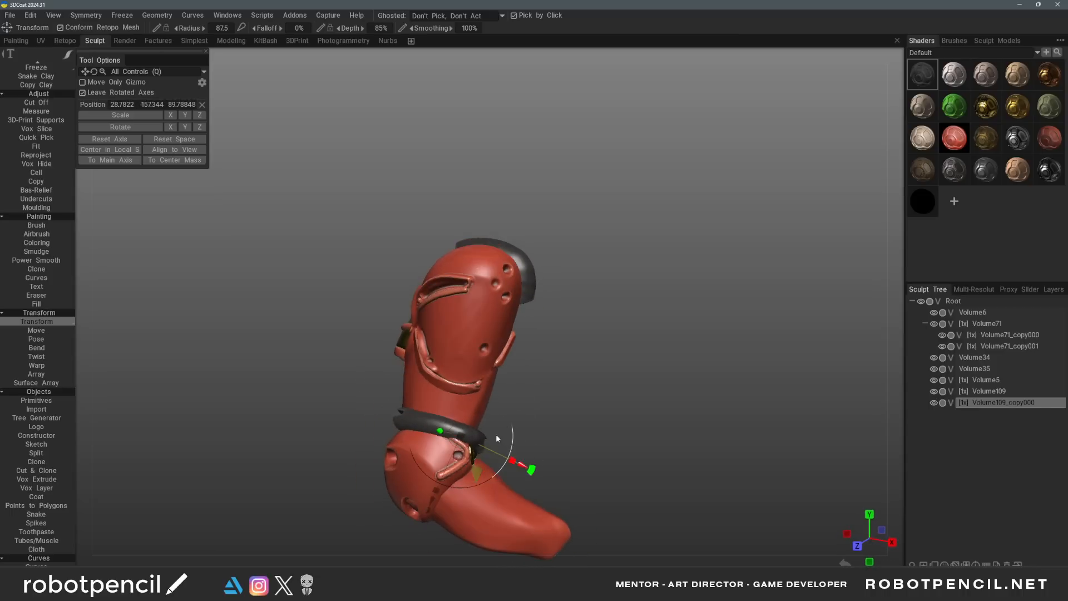
pyautogui.moveTo(487, 479); pyautogui.dragTo(540, 299)
pyautogui.moveTo(594, 297); pyautogui.dragTo(616, 270)
pyautogui.moveTo(522, 241); pyautogui.dragTo(556, 162)
pyautogui.moveTo(514, 230); pyautogui.dragTo(423, 323)
# Draw thin black tubes around the elbow beside the gold piston with the Sphere tool at a radius of about 4.84
pyautogui.press('Escape')
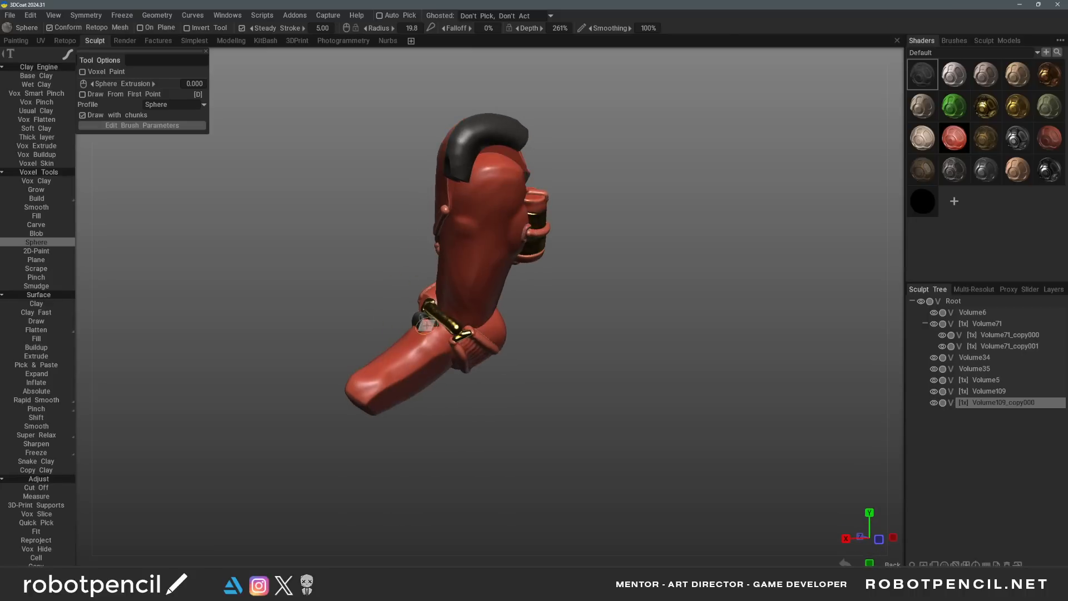
pyautogui.hotkey('ctrl', 'z')
pyautogui.moveTo(446, 362); pyautogui.dragTo(432, 338)
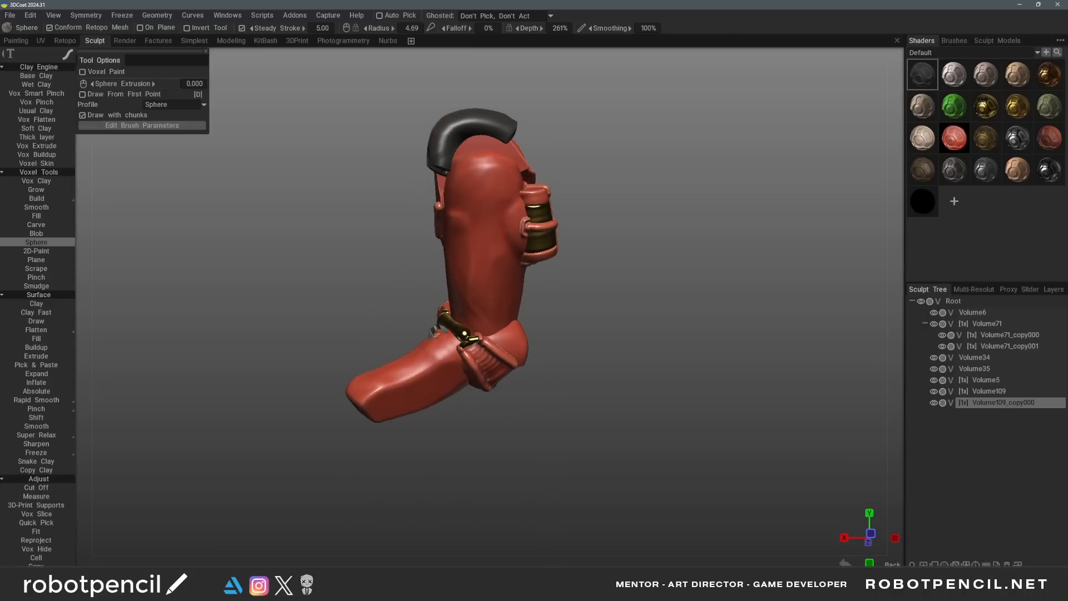
pyautogui.keyDown('alt'); pyautogui.moveTo(471, 374); pyautogui.dragTo(461, 342); pyautogui.keyUp('alt')
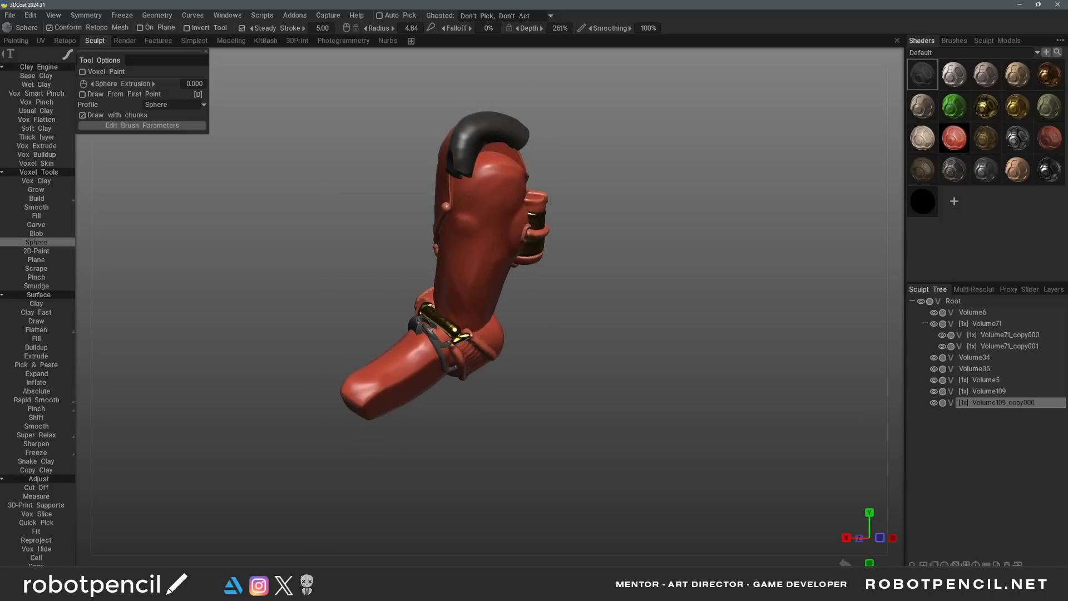
pyautogui.moveTo(443, 329)
pyautogui.keyDown('alt'); pyautogui.mouseDown()
pyautogui.moveTo(522, 346)
pyautogui.moveTo(469, 289)
pyautogui.moveTo(426, 330)
pyautogui.mouseUp(); pyautogui.keyUp('alt')
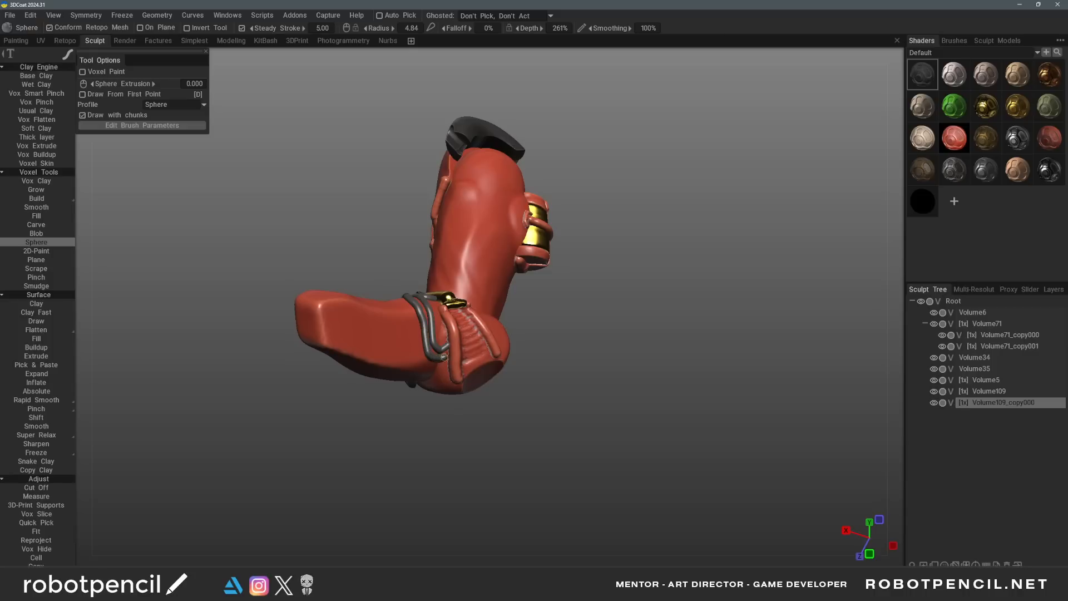
pyautogui.keyDown('alt'); pyautogui.moveTo(446, 356); pyautogui.dragTo(486, 302); pyautogui.keyUp('alt')
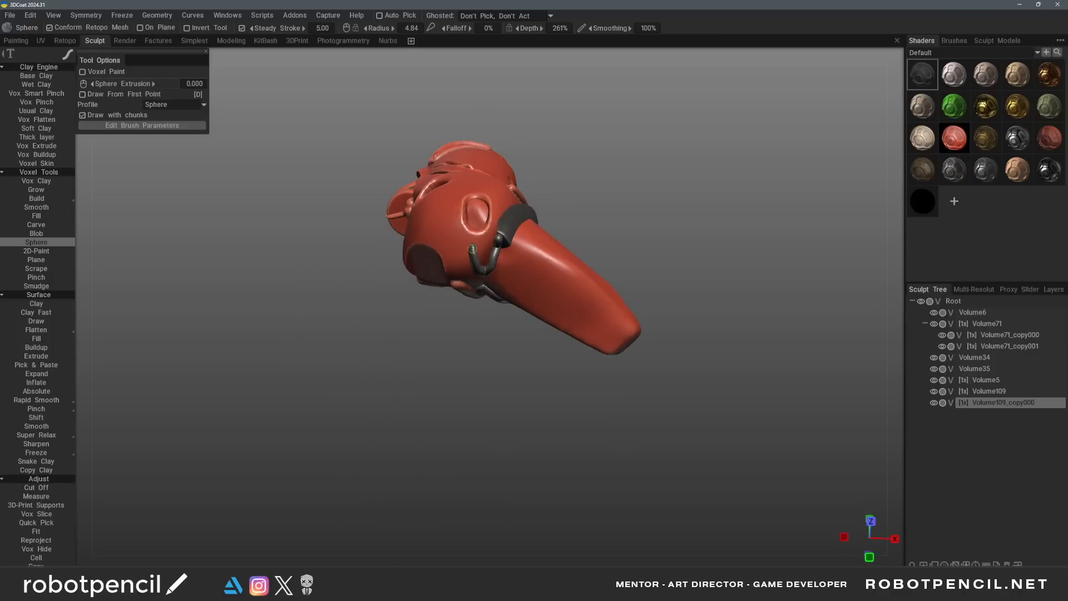
# Draw thinner black cables with the Sphere tool at radius 3.77, linking the upper-arm holes to the elbow sockets
pyautogui.keyDown('alt'); pyautogui.keyDown('shift'); pyautogui.moveTo(476, 221); pyautogui.dragTo(502, 301); pyautogui.keyUp('shift'); pyautogui.keyUp('alt')
pyautogui.keyDown('alt'); pyautogui.moveTo(472, 307); pyautogui.dragTo(448, 342); pyautogui.keyUp('alt')
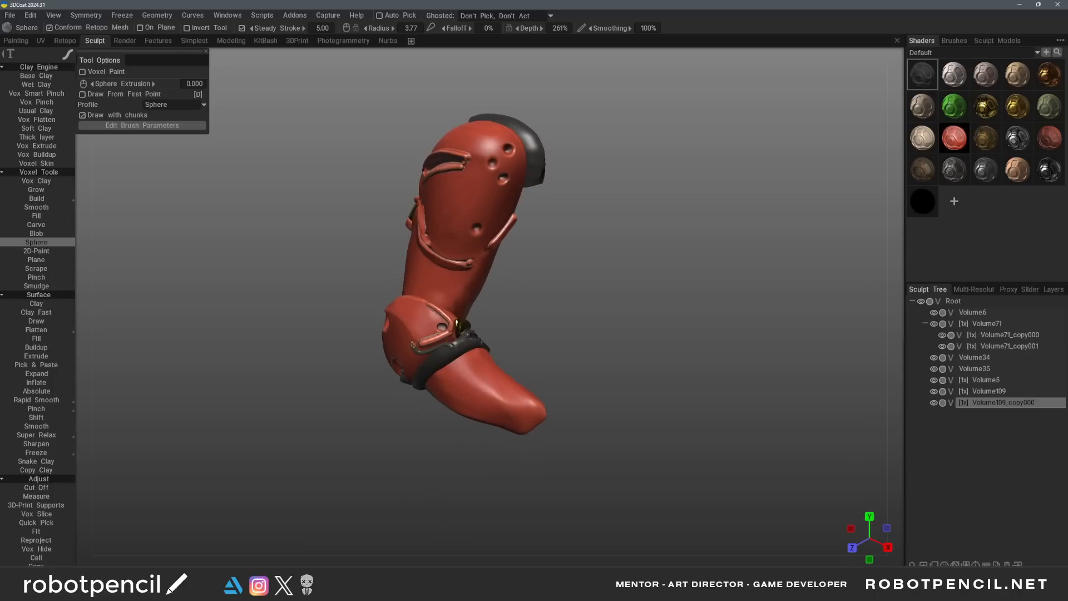
pyautogui.moveTo(442, 327)
pyautogui.keyDown('alt'); pyautogui.mouseDown()
pyautogui.moveTo(524, 374)
pyautogui.moveTo(496, 371)
pyautogui.moveTo(450, 336)
pyautogui.moveTo(441, 307)
pyautogui.moveTo(425, 325)
pyautogui.mouseUp(); pyautogui.keyUp('alt')
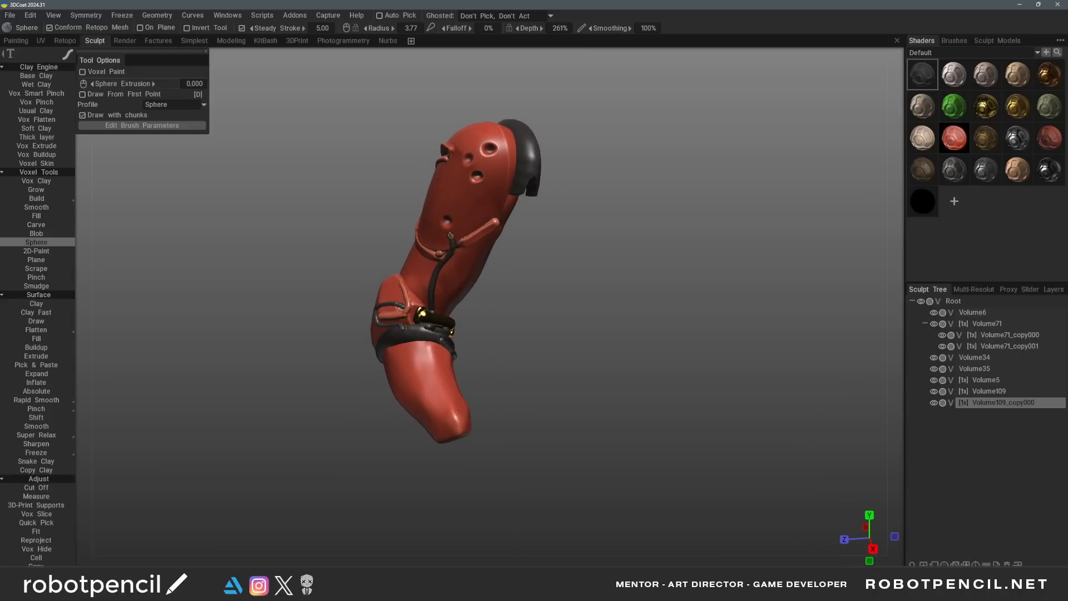
pyautogui.keyDown('alt'); pyautogui.moveTo(446, 222); pyautogui.dragTo(478, 345); pyautogui.keyUp('alt')
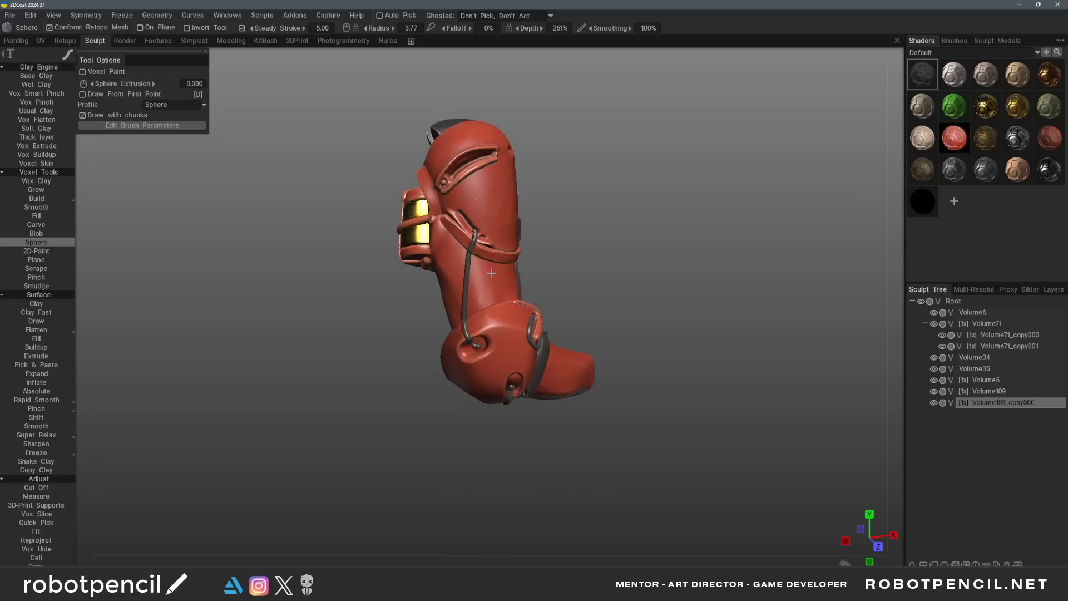
pyautogui.keyDown('alt'); pyautogui.moveTo(491, 272); pyautogui.dragTo(608, 375); pyautogui.keyUp('alt')
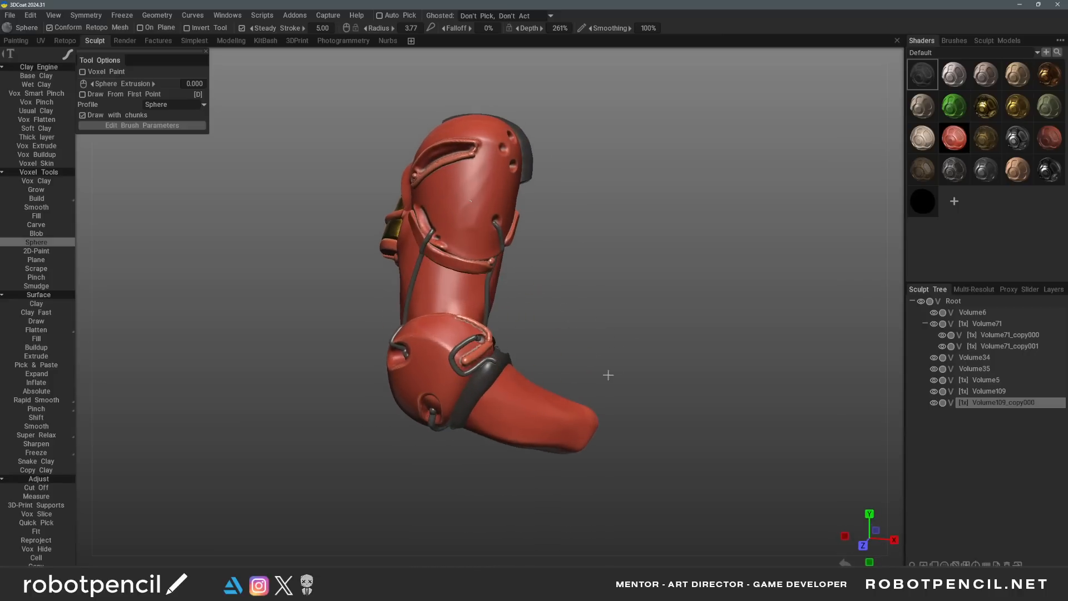
# Select the Volume6 arm body and try Draw strokes on the forearm, with the brush radius set to about 40.2
pyautogui.press('h')
pyautogui.keyDown('alt'); pyautogui.moveTo(548, 404); pyautogui.dragTo(527, 410); pyautogui.keyUp('alt')
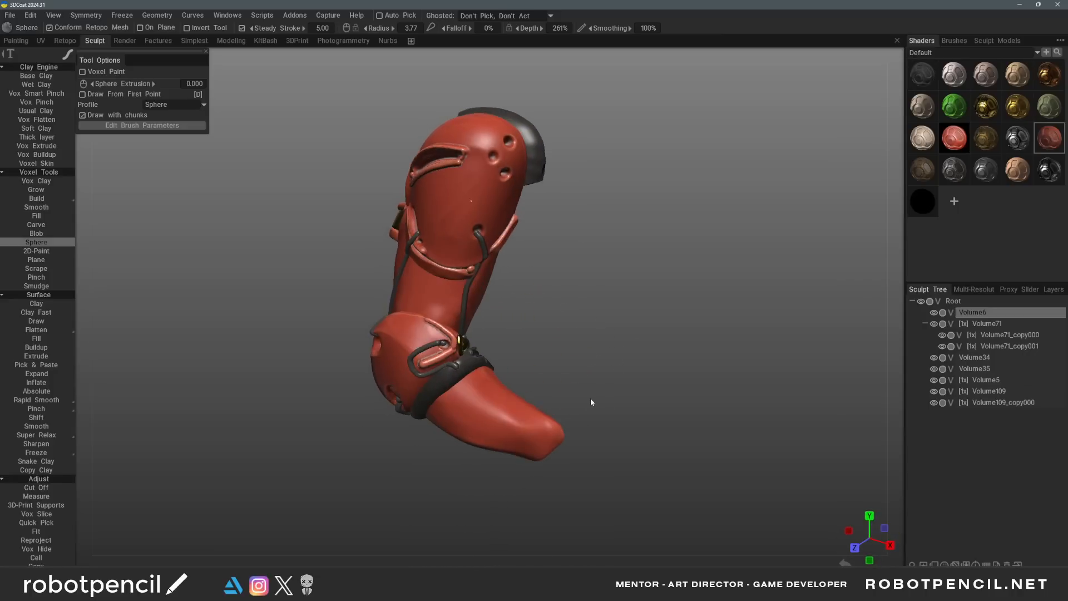
pyautogui.moveTo(591, 399)
pyautogui.keyDown('alt'); pyautogui.mouseDown()
pyautogui.moveTo(492, 410)
pyautogui.moveTo(549, 409)
pyautogui.moveTo(599, 384)
pyautogui.mouseUp(); pyautogui.keyUp('alt')
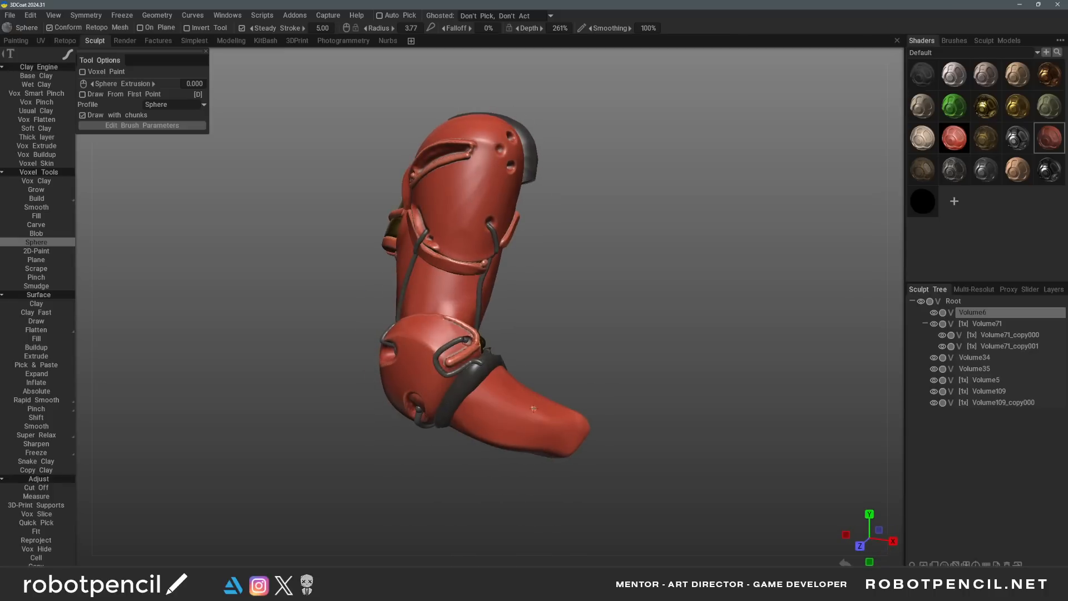
pyautogui.press('1')
pyautogui.moveTo(478, 412)
pyautogui.mouseDown()
pyautogui.moveTo(554, 437)
pyautogui.moveTo(565, 430)
pyautogui.moveTo(482, 428)
pyautogui.moveTo(551, 423)
pyautogui.moveTo(514, 419)
pyautogui.moveTo(480, 457)
pyautogui.moveTo(584, 450)
pyautogui.moveTo(509, 452)
pyautogui.moveTo(536, 426)
pyautogui.mouseUp()
pyautogui.hotkey('ctrl', 'z')
pyautogui.press('[')
pyautogui.press('[')
pyautogui.hotkey('ctrl', 'z')
pyautogui.press(']')
pyautogui.press(']')
pyautogui.press(']')
pyautogui.press(']')
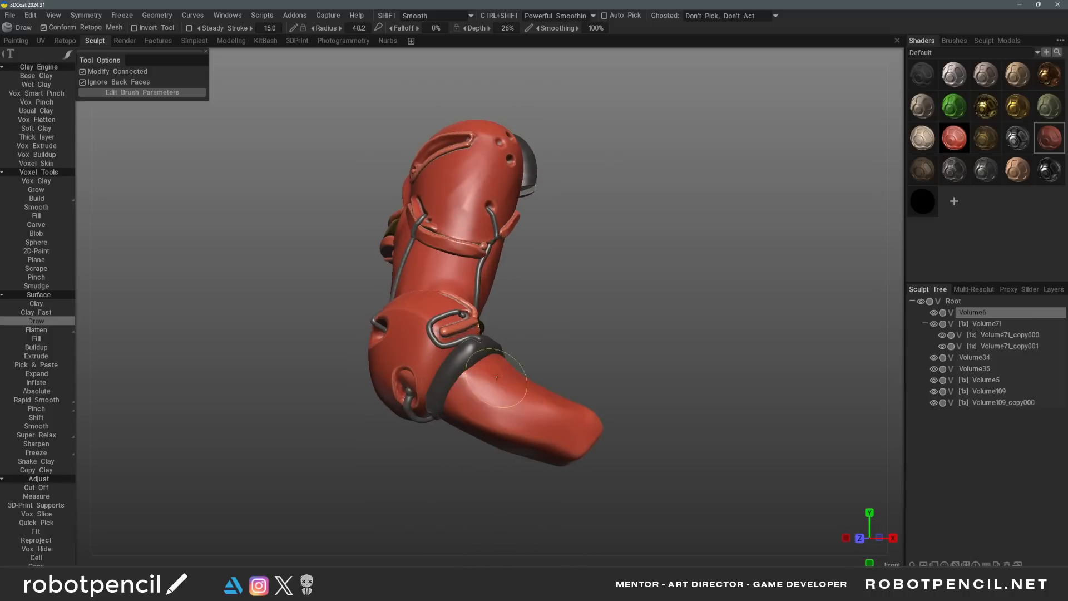
# Choose a solid round brush alpha and raise a broad ridge along the forearm with Draw at a radius of about 42.8
pyautogui.moveTo(502, 388)
pyautogui.keyDown('shift'); pyautogui.mouseDown()
pyautogui.moveTo(524, 393)
pyautogui.moveTo(489, 392)
pyautogui.mouseUp(); pyautogui.keyUp('shift')
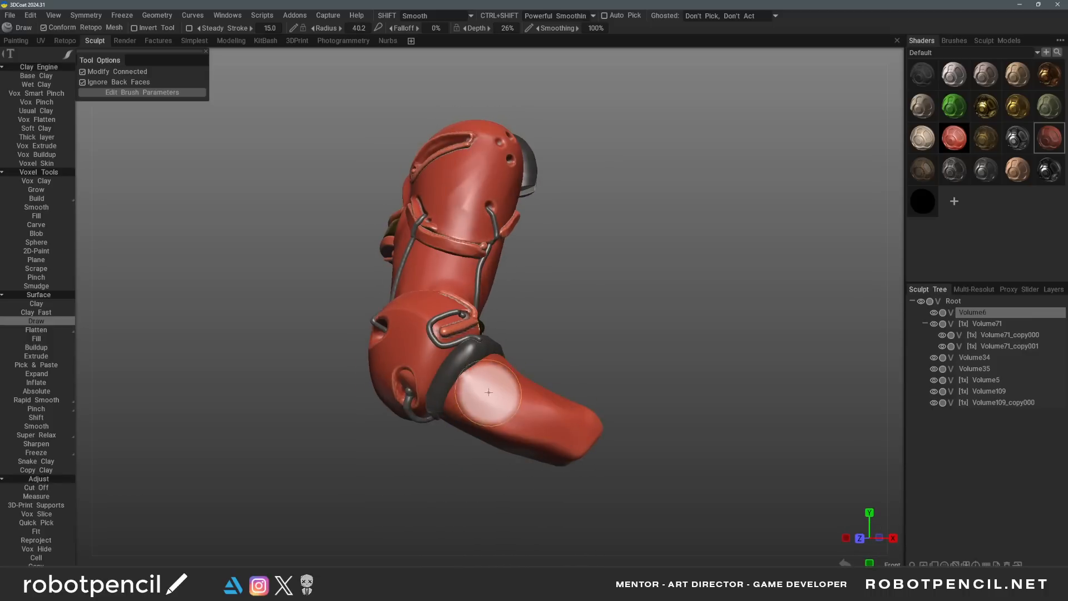
pyautogui.press(']')
pyautogui.press(']')
pyautogui.press(']')
pyautogui.click(954, 40)
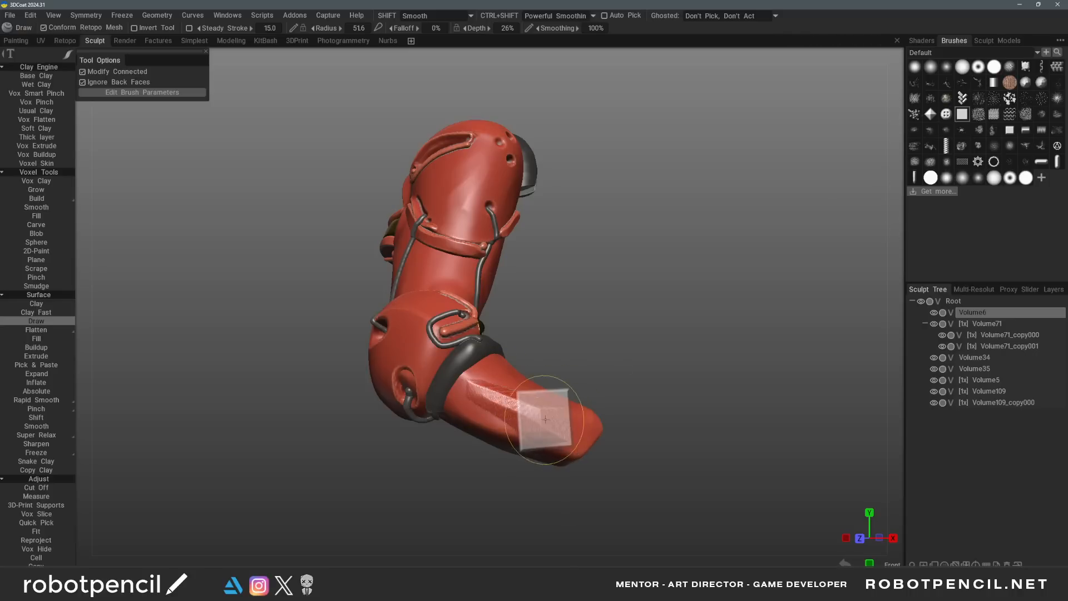
pyautogui.click(994, 67)
pyautogui.moveTo(473, 384); pyautogui.dragTo(551, 441)
pyautogui.hotkey('ctrl', 'z')
pyautogui.press('[')
pyautogui.moveTo(473, 388)
pyautogui.mouseDown()
pyautogui.moveTo(555, 430)
pyautogui.moveTo(522, 422)
pyautogui.moveTo(613, 448)
pyautogui.moveTo(620, 419)
pyautogui.moveTo(493, 418)
pyautogui.mouseUp()
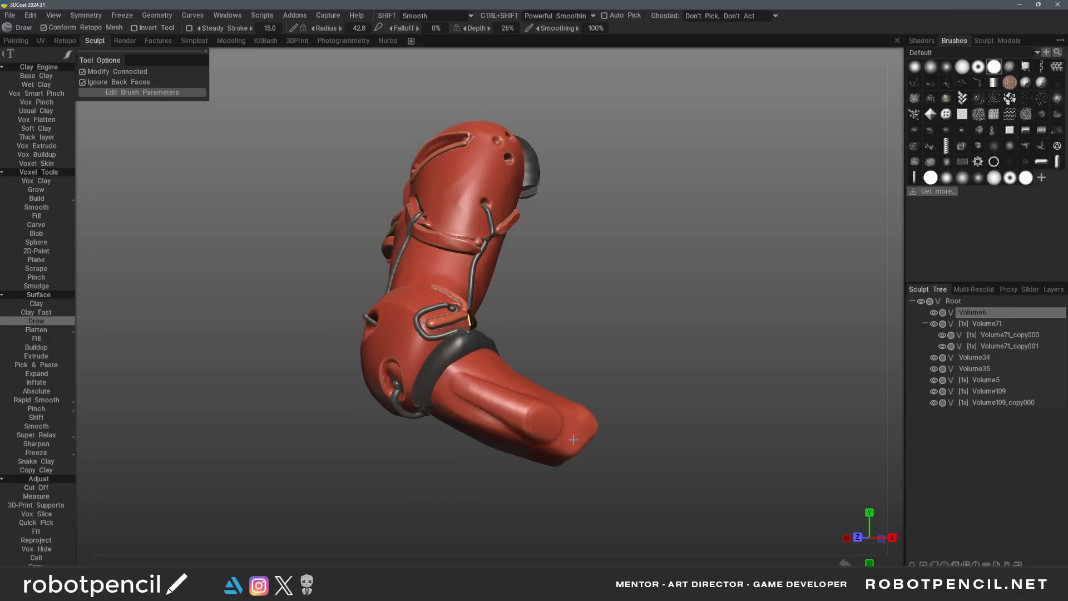
# Carve a rounded recess into the far end of the forearm ridge with the Draw brush at a radius of about 19.6
pyautogui.keyDown('alt'); pyautogui.moveTo(591, 441); pyautogui.dragTo(547, 444); pyautogui.keyUp('alt')
pyautogui.moveTo(502, 425); pyautogui.dragTo(485, 426, button='right')
pyautogui.moveTo(512, 435)
pyautogui.keyDown('ctrl'); pyautogui.mouseDown()
pyautogui.moveTo(490, 426)
pyautogui.moveTo(606, 443)
pyautogui.moveTo(581, 451)
pyautogui.mouseUp(); pyautogui.keyUp('ctrl')
pyautogui.keyDown('alt'); pyautogui.moveTo(473, 401); pyautogui.dragTo(496, 399); pyautogui.keyUp('alt')
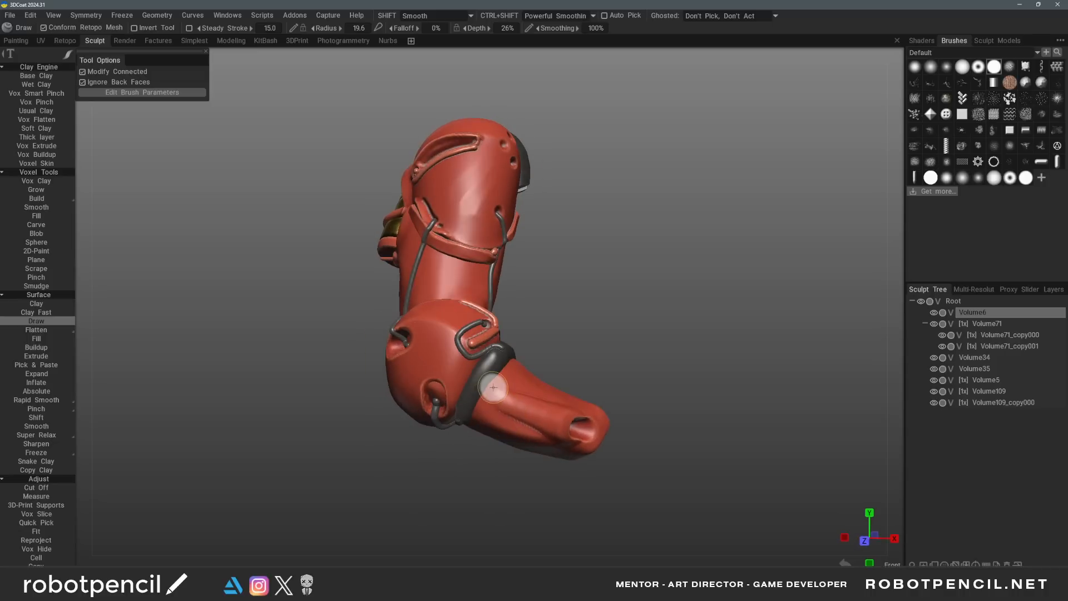
# Refine the forearm surface beside the black elbow band with Draw strokes at radii of about 9 to 18
pyautogui.moveTo(494, 386); pyautogui.dragTo(483, 384, button='right')
pyautogui.keyDown('alt'); pyautogui.moveTo(560, 391); pyautogui.dragTo(476, 391); pyautogui.keyUp('alt')
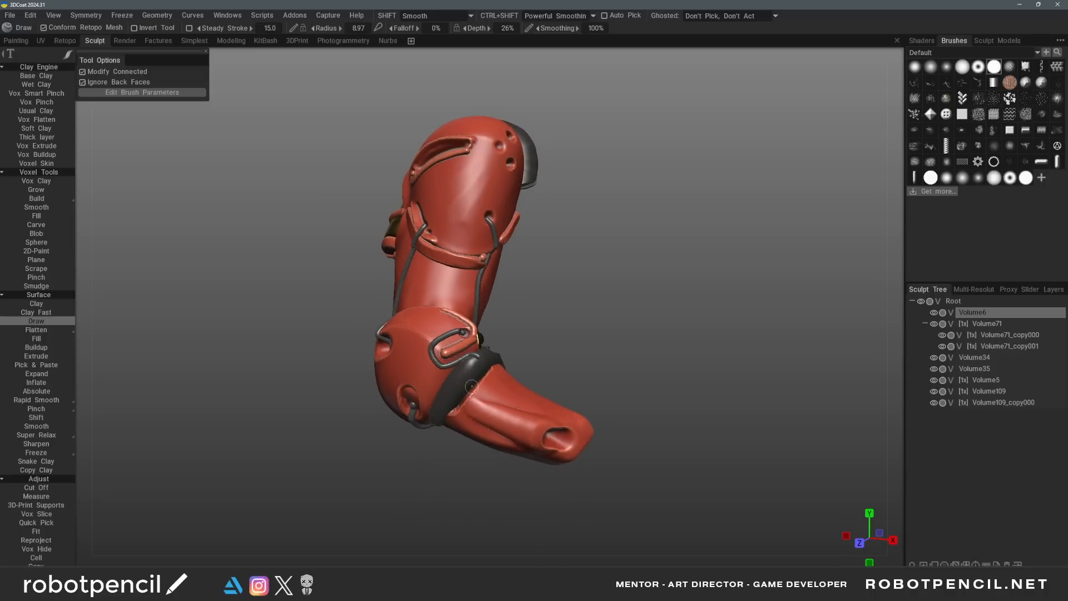
pyautogui.keyDown('alt'); pyautogui.moveTo(462, 407); pyautogui.dragTo(544, 385); pyautogui.keyUp('alt')
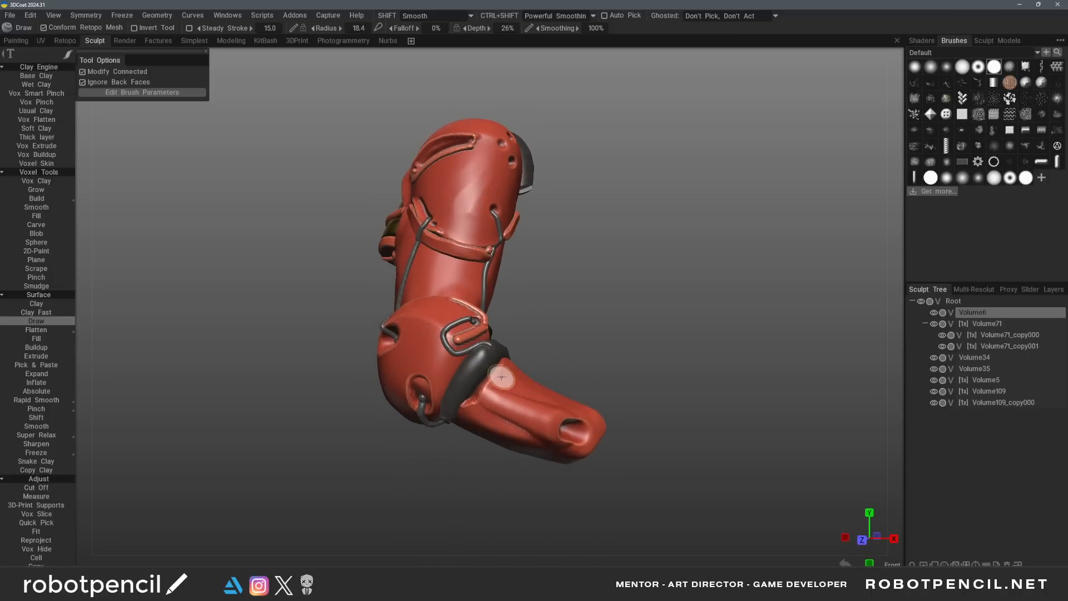
pyautogui.moveTo(502, 377); pyautogui.dragTo(518, 377, button='right')
pyautogui.moveTo(486, 389)
pyautogui.mouseDown()
pyautogui.moveTo(509, 382)
pyautogui.moveTo(525, 356)
pyautogui.moveTo(462, 461)
pyautogui.mouseUp()
# Split a narrow ring off Volume6 with a lasso around the elbow, ending just beyond the black band
pyautogui.press('c')
pyautogui.press('s')
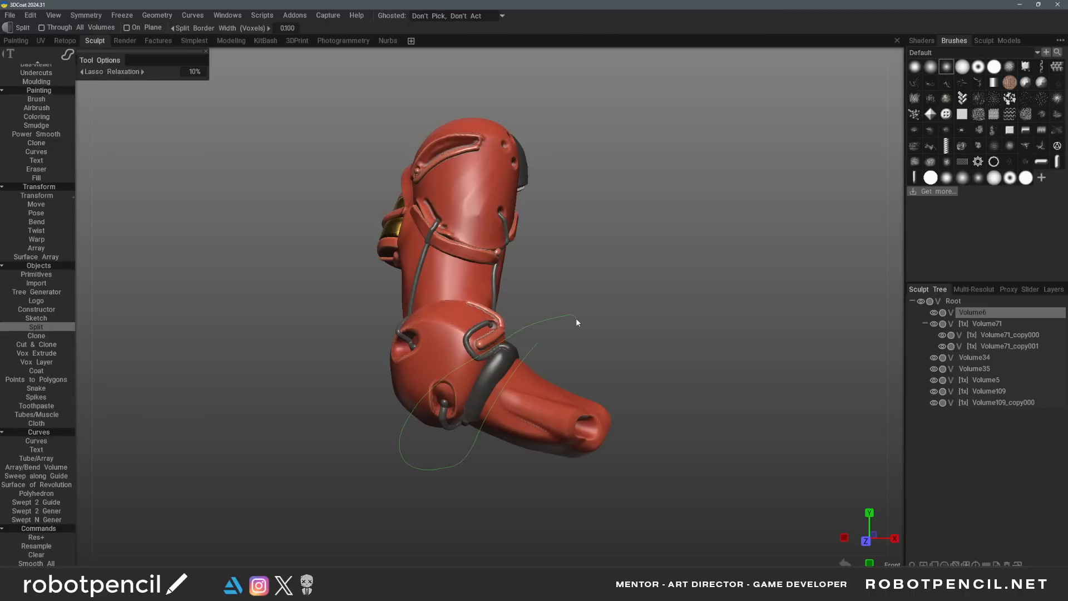
pyautogui.keyDown('alt'); pyautogui.moveTo(560, 385); pyautogui.dragTo(521, 398); pyautogui.keyUp('alt')
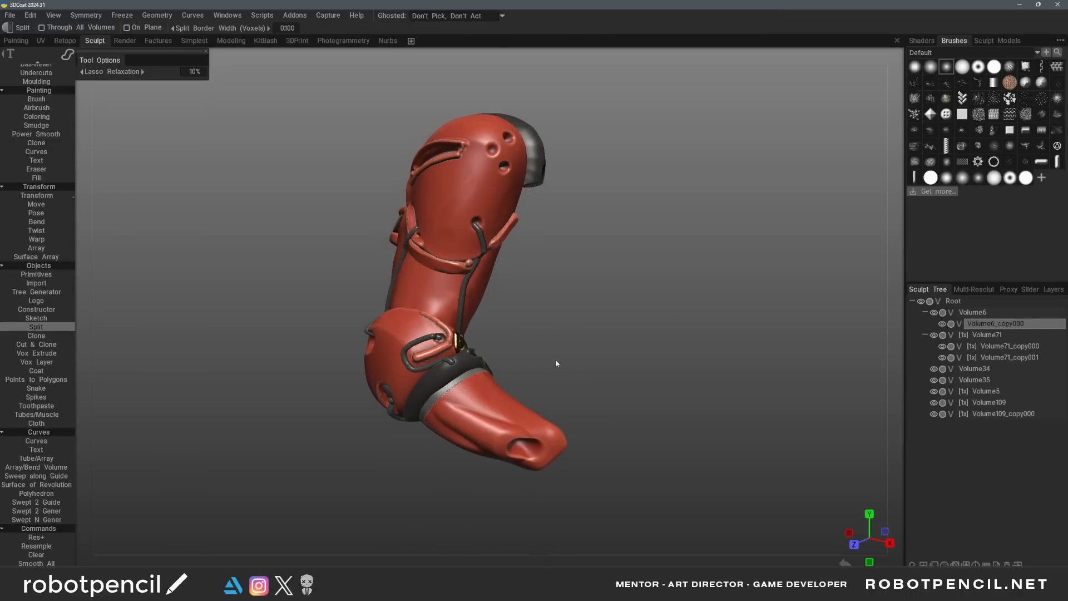
# Sculpt segment details on the split-off forearm ring with the Clay brush at radius 20.9
pyautogui.press('t')
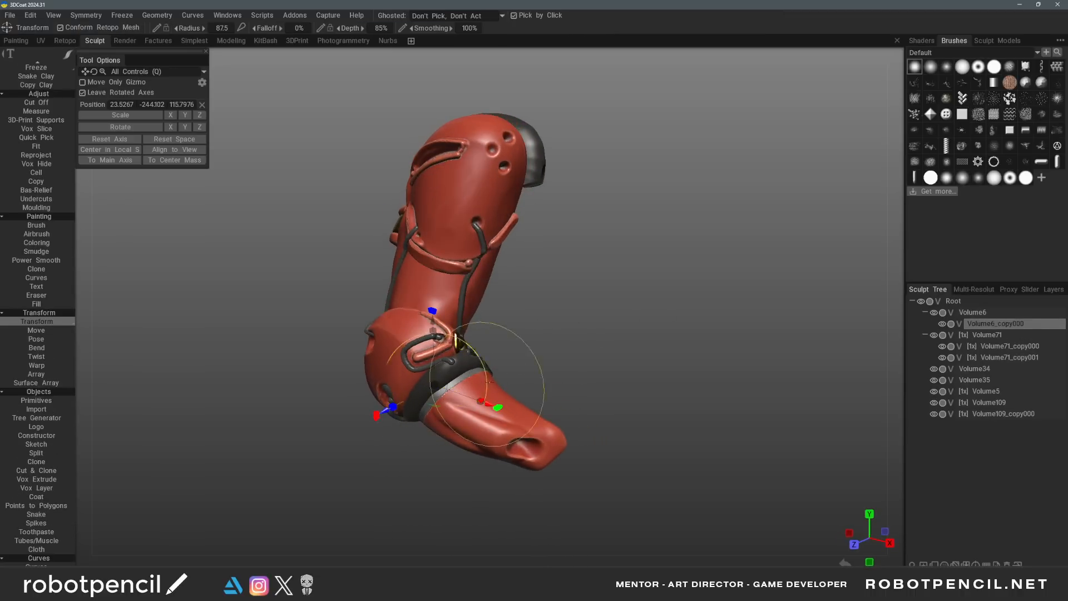
pyautogui.press('c')
pyautogui.moveTo(468, 376); pyautogui.dragTo(448, 377, button='right')
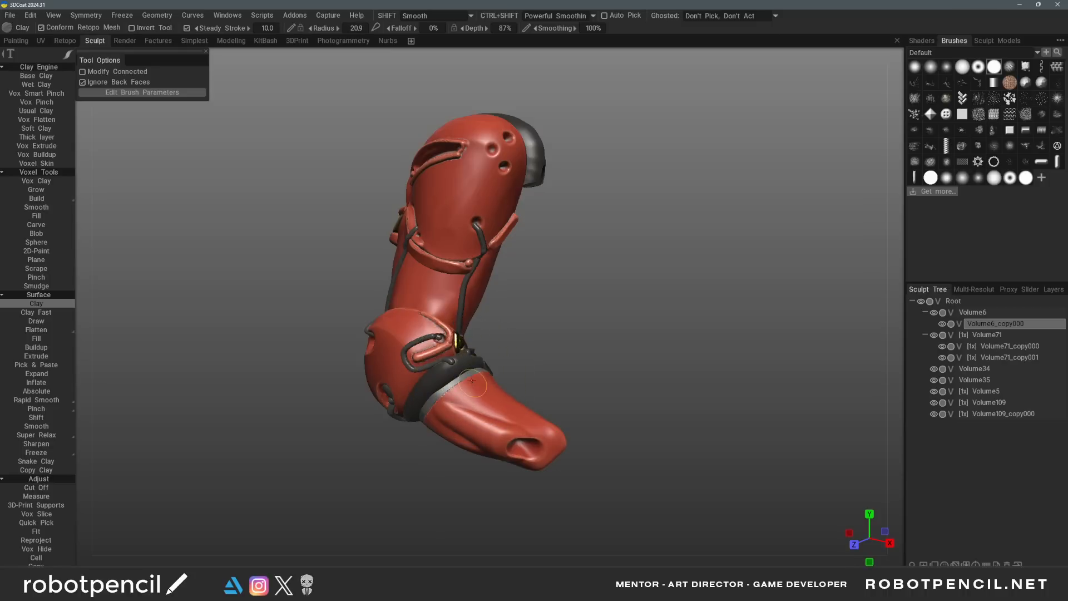
pyautogui.moveTo(467, 376)
pyautogui.mouseDown(button='middle')
pyautogui.moveTo(490, 412)
pyautogui.moveTo(516, 401)
pyautogui.moveTo(498, 386)
pyautogui.moveTo(541, 386)
pyautogui.moveTo(508, 394)
pyautogui.moveTo(489, 377)
pyautogui.mouseUp(button='middle')
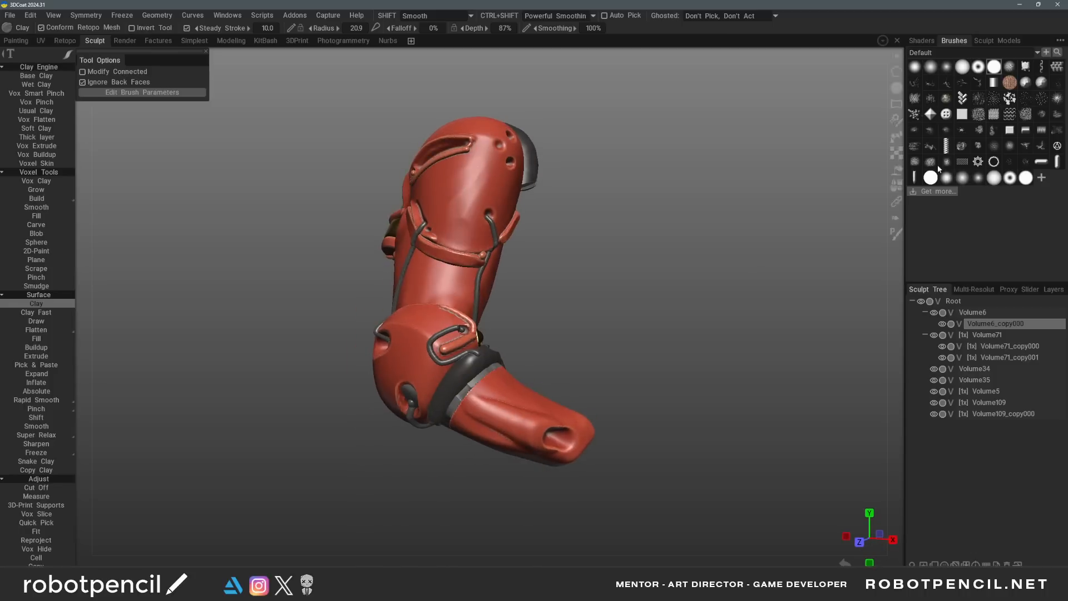
# Apply the BlackRubber shader to Volume6_copy000 and add another Clay stroke across the ring
pyautogui.click(1007, 40)
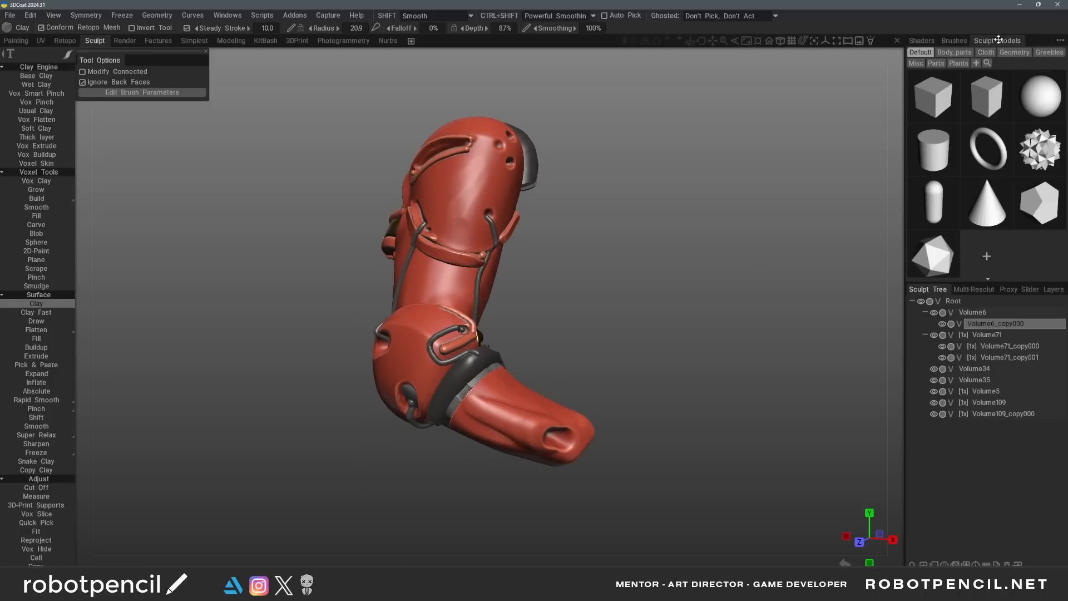
pyautogui.click(927, 40)
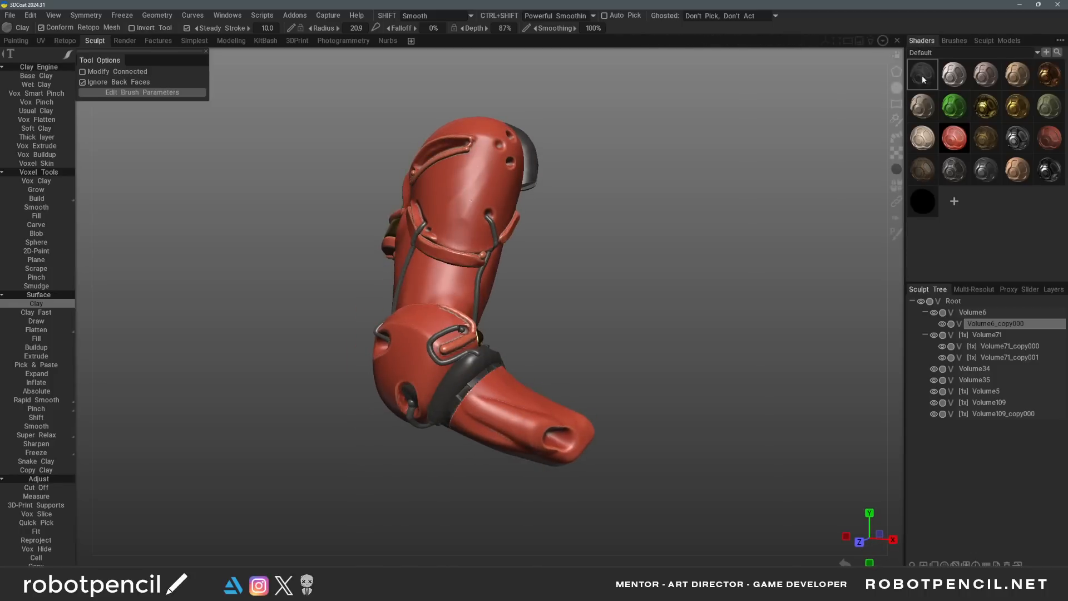
pyautogui.click(922, 75)
pyautogui.moveTo(712, 226)
pyautogui.mouseDown(button='middle')
pyautogui.moveTo(522, 393)
pyautogui.moveTo(488, 389)
pyautogui.mouseUp(button='middle')
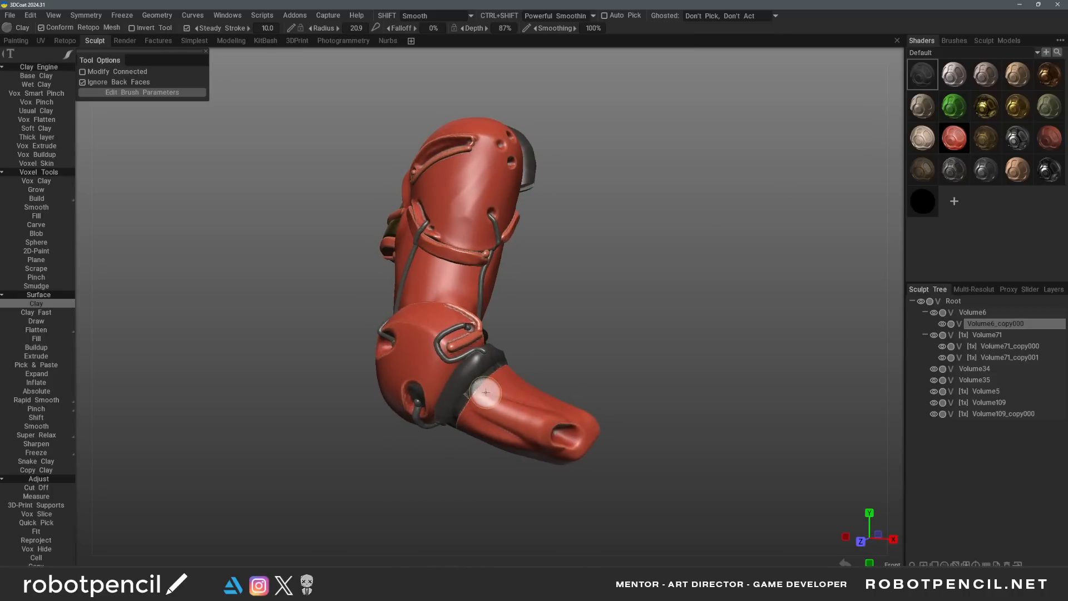
pyautogui.moveTo(474, 389); pyautogui.dragTo(492, 382)
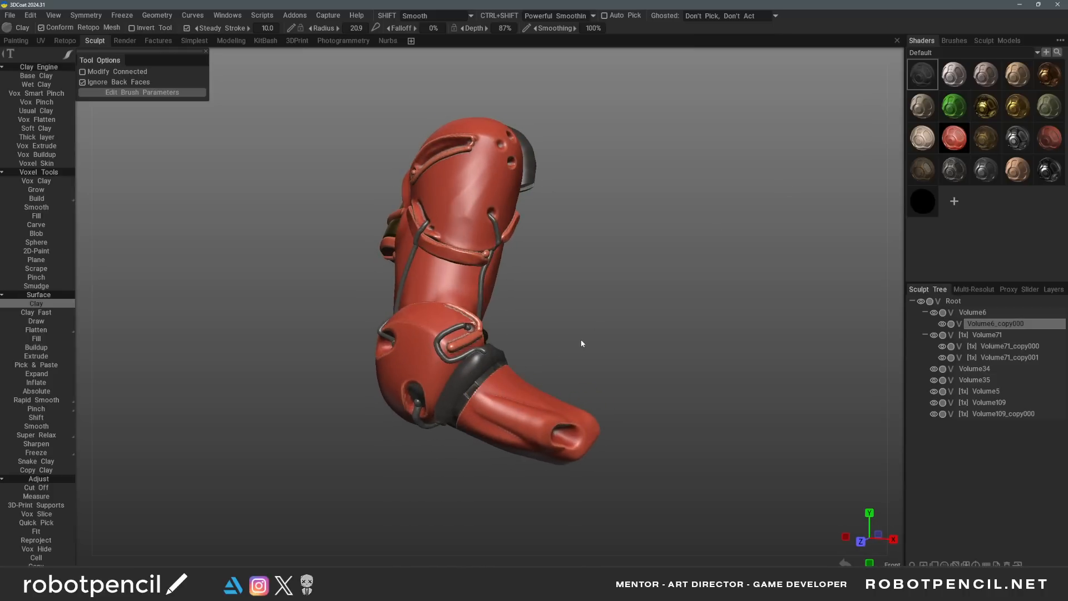
# Resample Volume6_copy000 at Good quality with an increased density modulation factor
pyautogui.hotkey('ctrl', 'r')
pyautogui.moveTo(570, 325); pyautogui.dragTo(567, 325)
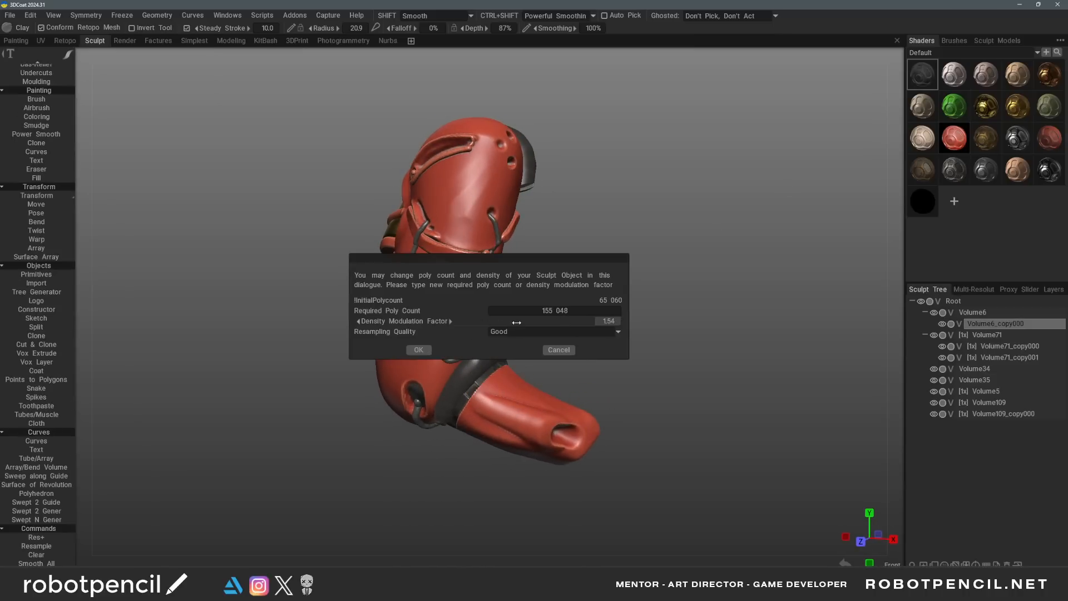
pyautogui.click(420, 351)
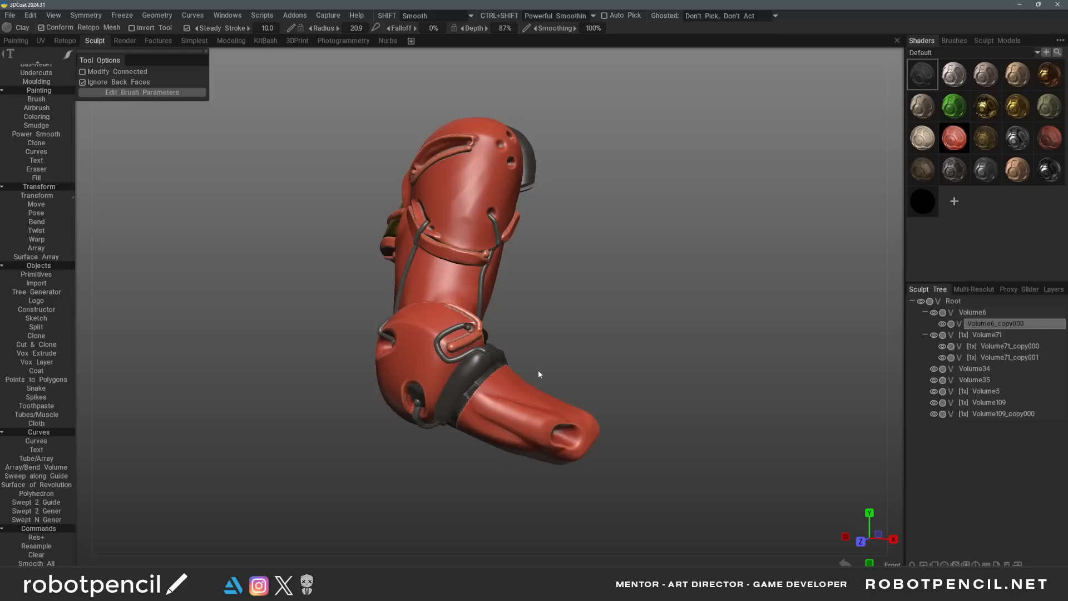
pyautogui.moveTo(530, 385); pyautogui.dragTo(562, 376, button='middle')
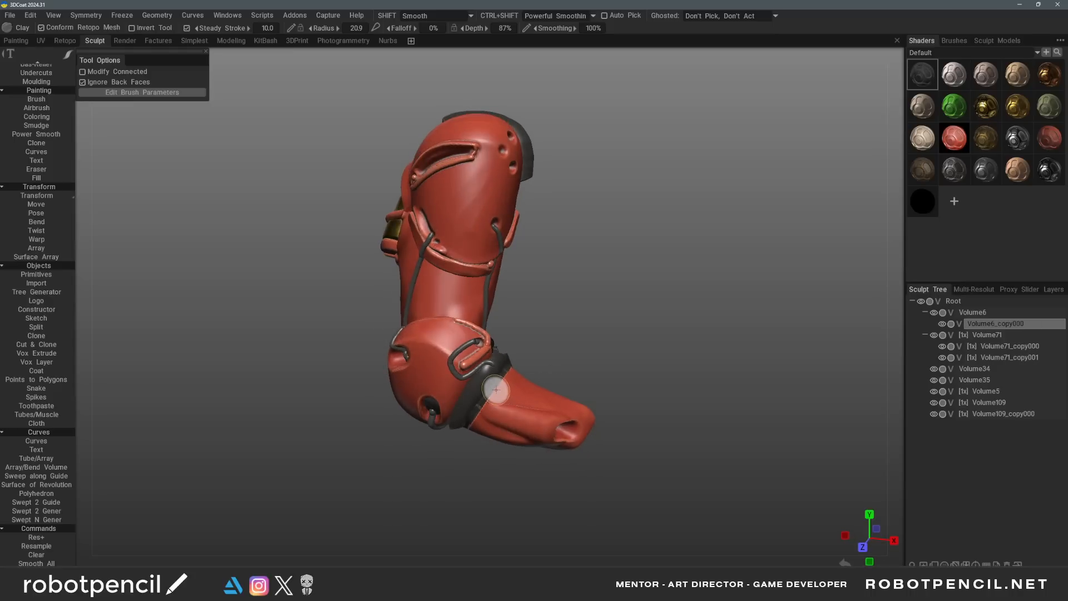
pyautogui.hotkey('ctrl', 'r')
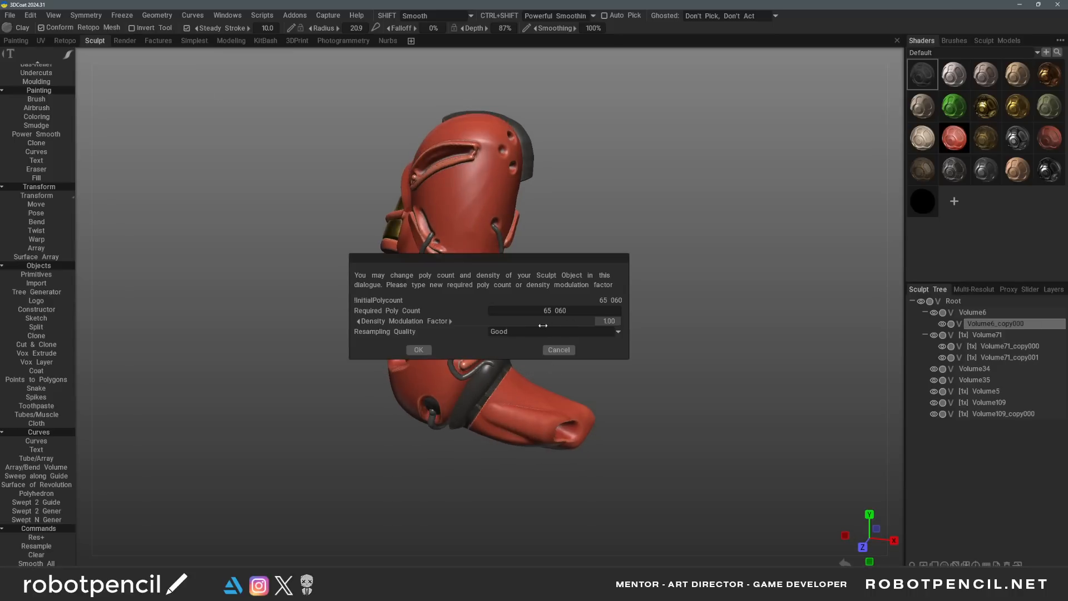
pyautogui.press('Return')
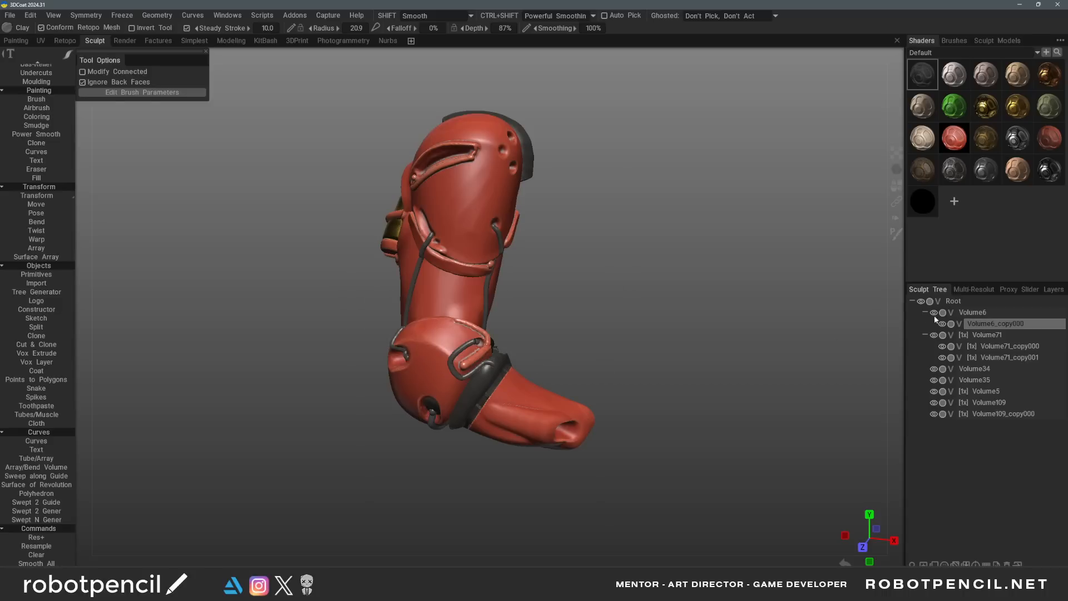
# Convert Volume6_copy000 to surface mode and re-voxelize it with a required poly count of 500K
pyautogui.click(959, 323)
pyautogui.click(959, 322)
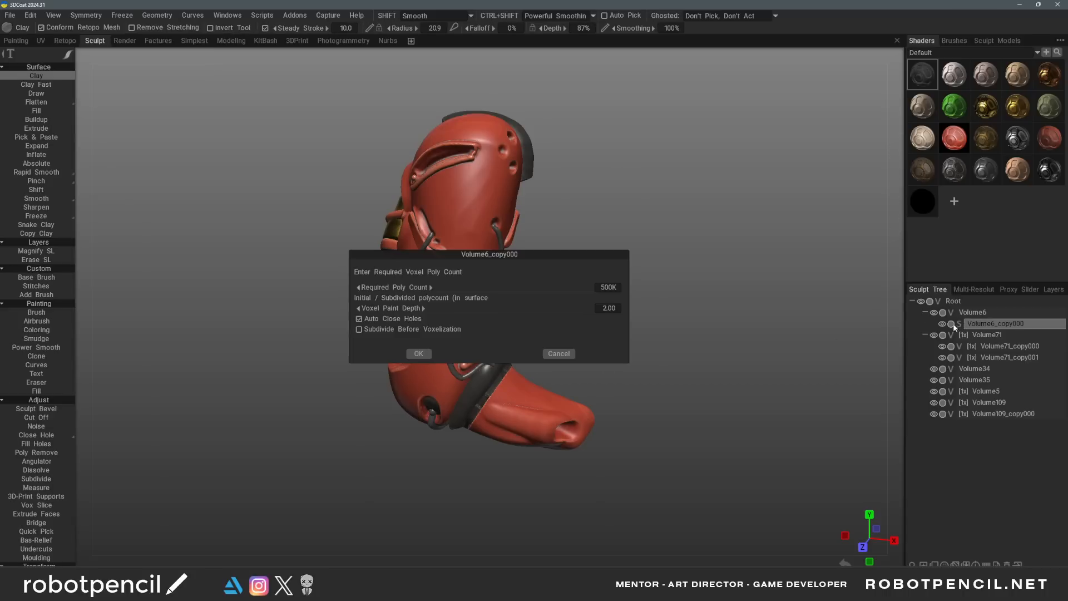
pyautogui.click(418, 354)
pyautogui.keyDown('alt'); pyautogui.moveTo(566, 400); pyautogui.dragTo(561, 371); pyautogui.keyUp('alt')
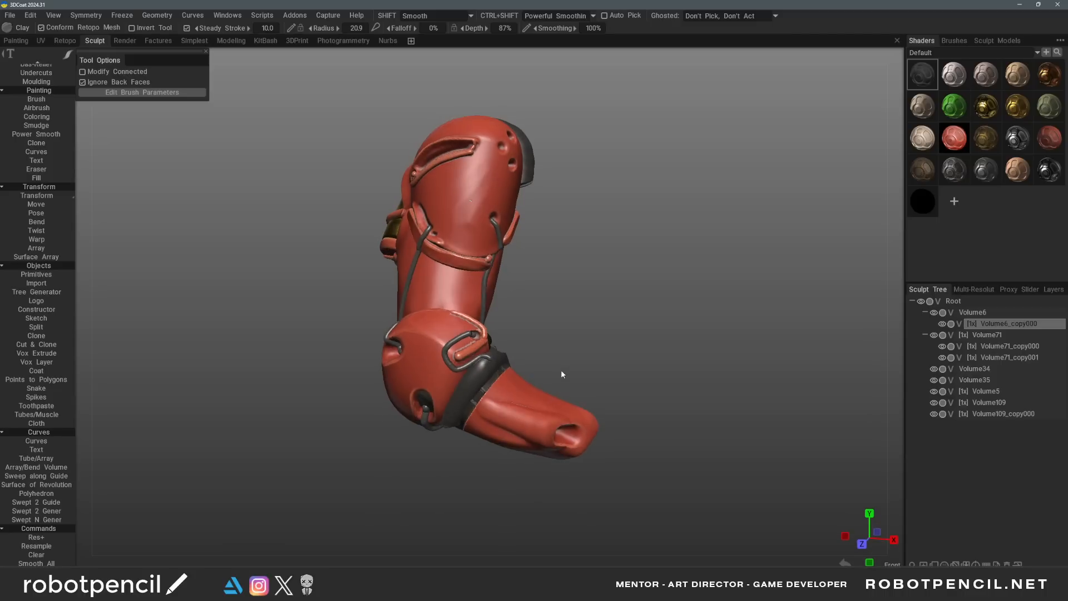
# Resample Volume6_copy000 again, and resample Volume6 at Good quality with a density modulation factor of 1.39
pyautogui.hotkey('ctrl', 'r')
pyautogui.click(427, 351)
pyautogui.press('h')
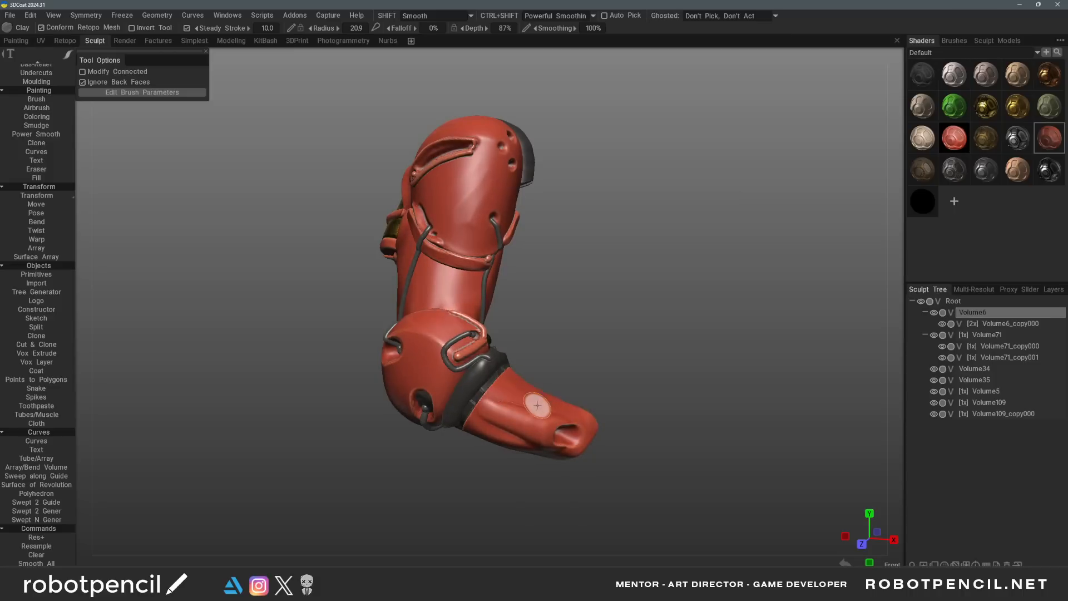
pyautogui.hotkey('ctrl', 'r')
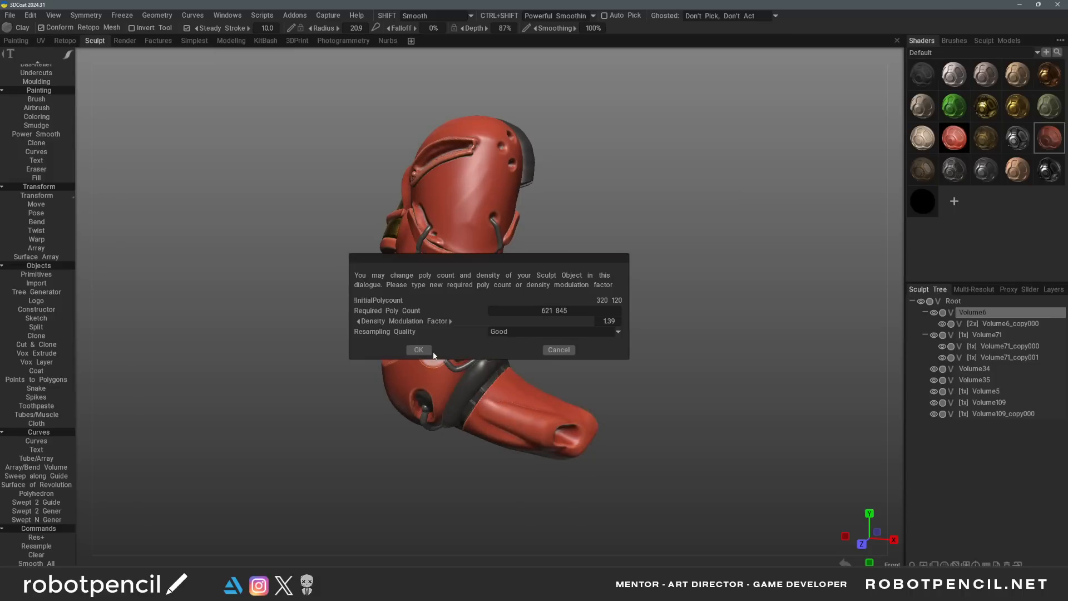
pyautogui.click(427, 350)
# Trim the rounded tip off the forearm with the Cut Off tool, cutting through the hole at its end
pyautogui.moveTo(581, 415)
pyautogui.mouseDown()
pyautogui.moveTo(561, 396)
pyautogui.moveTo(579, 398)
pyautogui.moveTo(478, 375)
pyautogui.mouseUp()
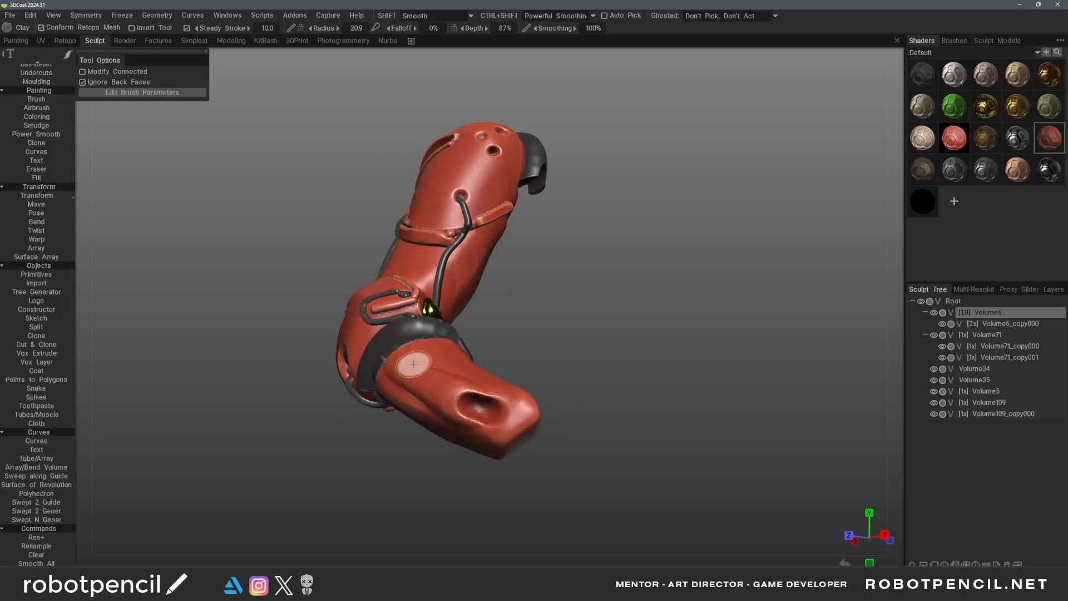
pyautogui.press('k')
pyautogui.moveTo(377, 364)
pyautogui.mouseDown()
pyautogui.moveTo(388, 367)
pyautogui.moveTo(394, 349)
pyautogui.moveTo(432, 386)
pyautogui.moveTo(485, 399)
pyautogui.moveTo(456, 407)
pyautogui.moveTo(614, 432)
pyautogui.moveTo(580, 417)
pyautogui.mouseUp()
pyautogui.moveTo(640, 401); pyautogui.dragTo(641, 403)
pyautogui.moveTo(640, 405)
pyautogui.keyDown('alt'); pyautogui.mouseDown()
pyautogui.moveTo(636, 425)
pyautogui.moveTo(642, 411)
pyautogui.moveTo(610, 403)
pyautogui.moveTo(621, 411)
pyautogui.mouseUp(); pyautogui.keyUp('alt')
pyautogui.keyDown('alt'); pyautogui.moveTo(552, 446); pyautogui.dragTo(571, 427); pyautogui.keyUp('alt')
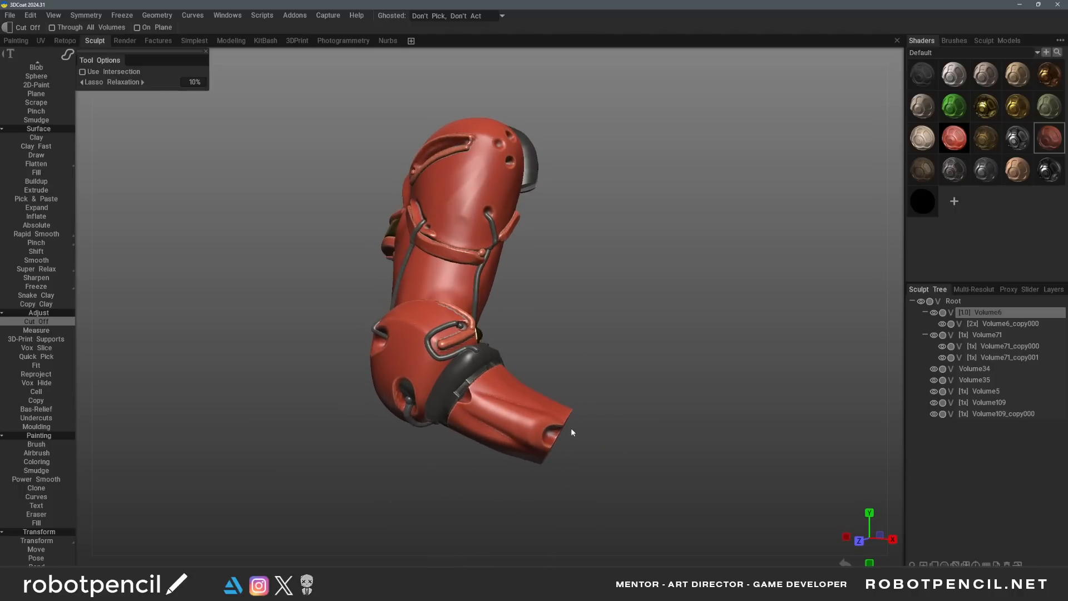
pyautogui.hotkey('ctrl', 'z')
# Split the forearm off Volume6 with a lasso running along the black elbow ring and around the forearm
pyautogui.moveTo(592, 438)
pyautogui.keyDown('alt'); pyautogui.mouseDown()
pyautogui.moveTo(617, 435)
pyautogui.moveTo(593, 391)
pyautogui.moveTo(619, 403)
pyautogui.moveTo(545, 326)
pyautogui.moveTo(394, 304)
pyautogui.moveTo(615, 312)
pyautogui.moveTo(691, 296)
pyautogui.moveTo(559, 318)
pyautogui.moveTo(619, 365)
pyautogui.moveTo(639, 350)
pyautogui.moveTo(672, 400)
pyautogui.moveTo(457, 310)
pyautogui.moveTo(594, 363)
pyautogui.moveTo(665, 367)
pyautogui.moveTo(506, 379)
pyautogui.moveTo(581, 396)
pyautogui.moveTo(618, 419)
pyautogui.mouseUp(); pyautogui.keyUp('alt')
pyautogui.keyDown('alt'); pyautogui.moveTo(618, 419); pyautogui.dragTo(585, 388, button='right'); pyautogui.keyUp('alt')
pyautogui.press('s')
pyautogui.moveTo(564, 372); pyautogui.dragTo(507, 396)
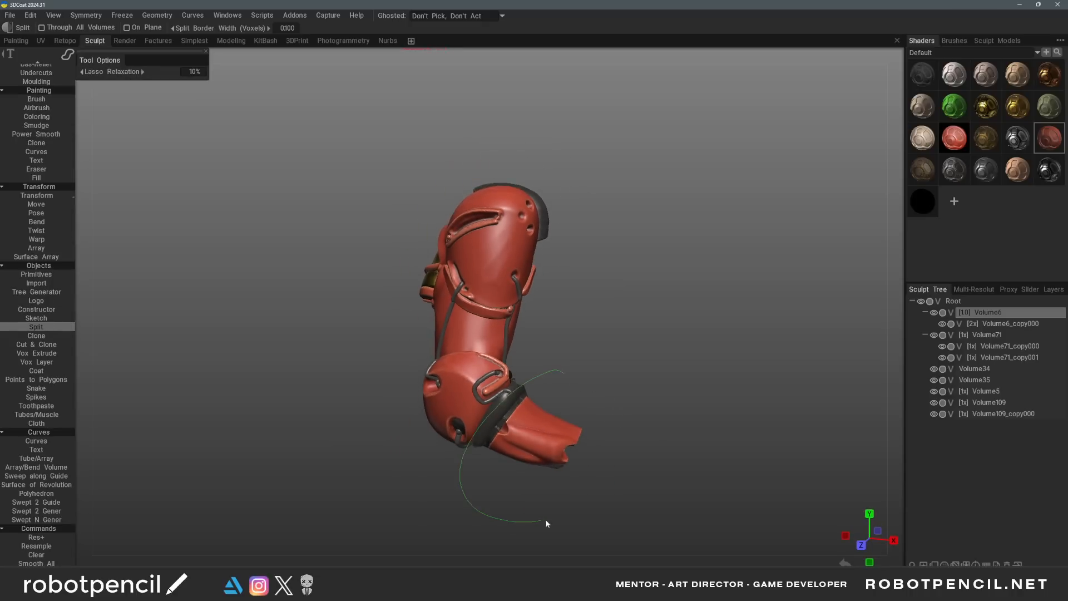
pyautogui.moveTo(546, 523); pyautogui.dragTo(557, 382)
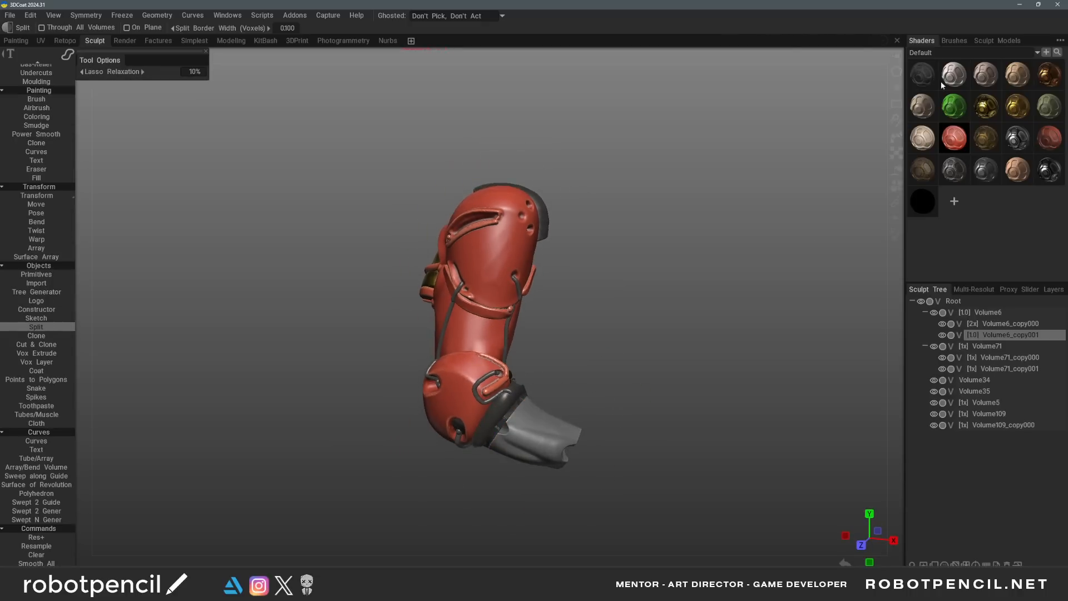
# Try black rubber, glossy red, chrome and other metal shaders on the split-off forearm, and settle on the matte red shader
pyautogui.click(991, 40)
pyautogui.click(921, 40)
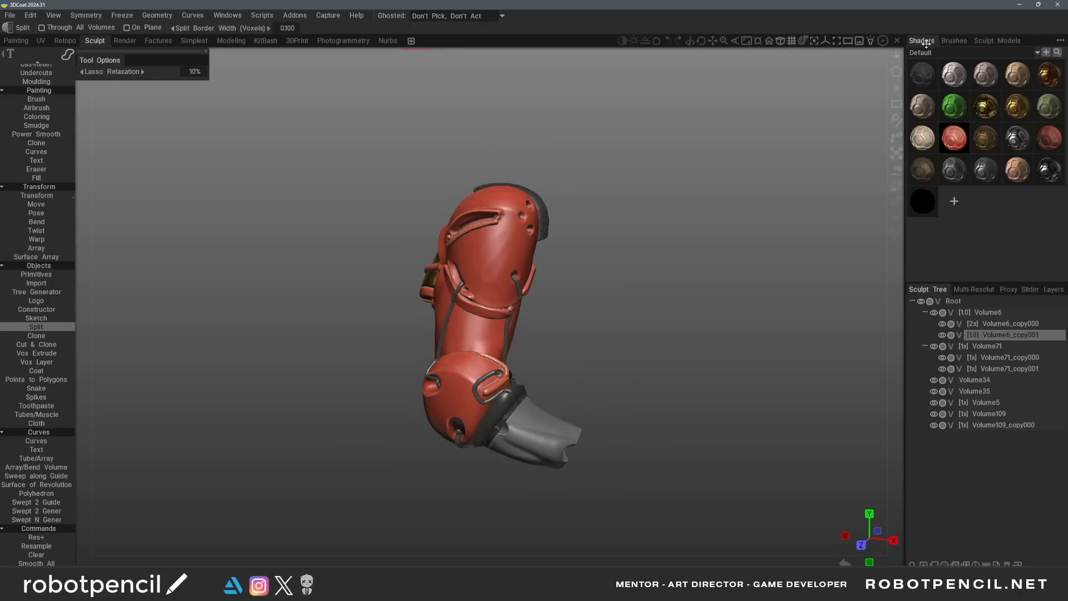
pyautogui.click(923, 76)
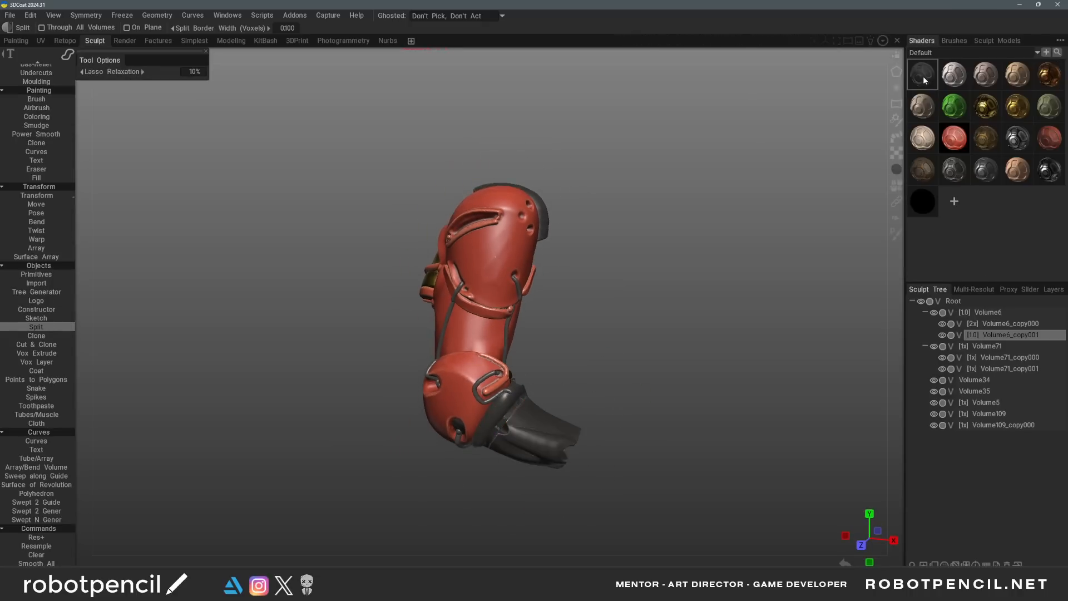
pyautogui.click(1049, 139)
pyautogui.click(965, 139)
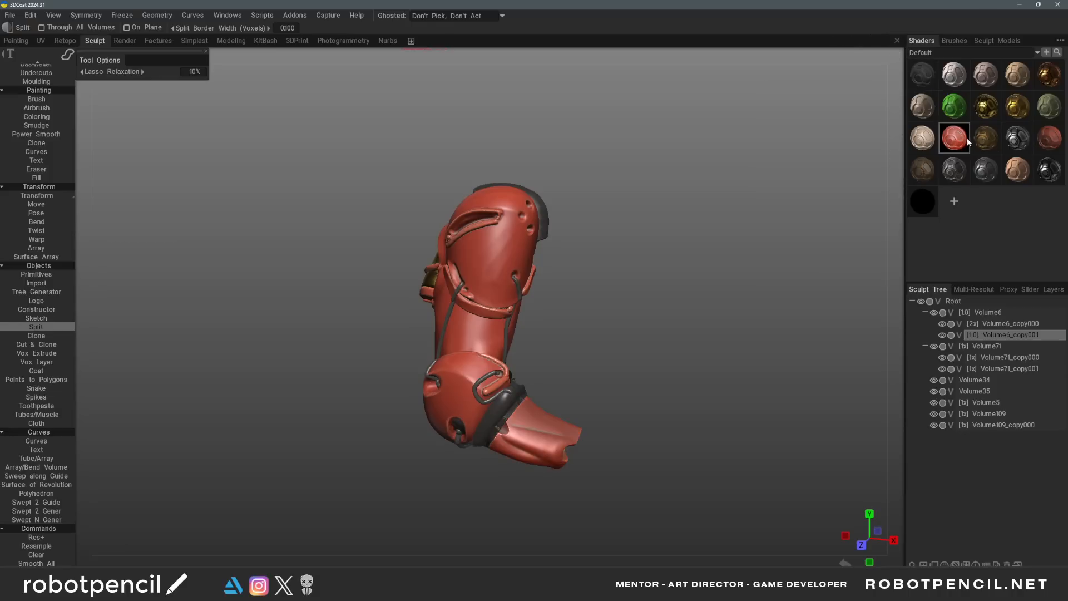
pyautogui.click(993, 140)
pyautogui.click(1018, 139)
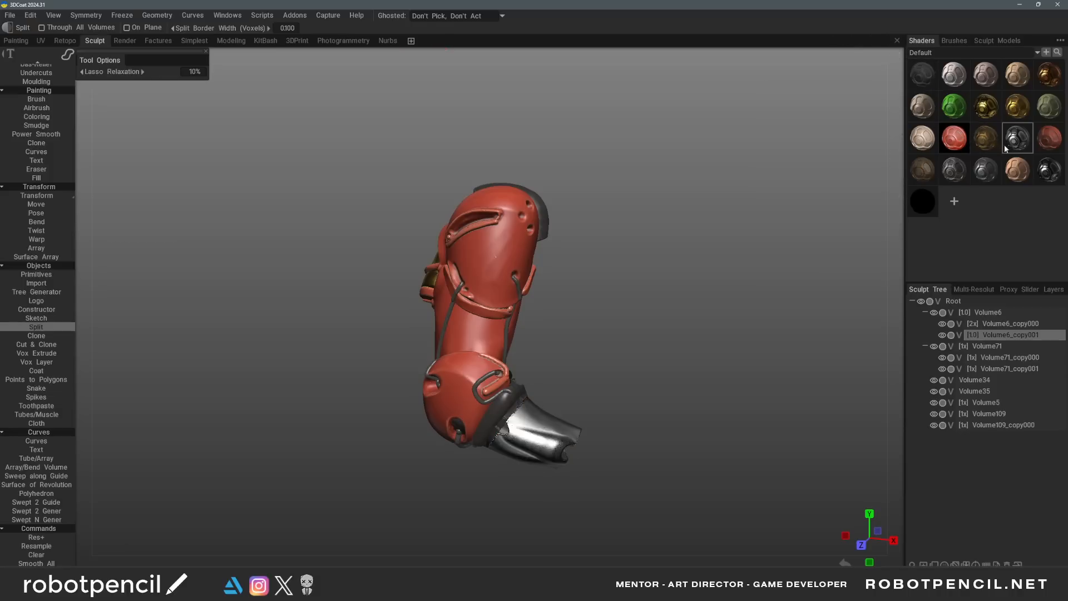
pyautogui.click(985, 169)
pyautogui.click(1017, 169)
pyautogui.click(922, 170)
pyautogui.click(954, 168)
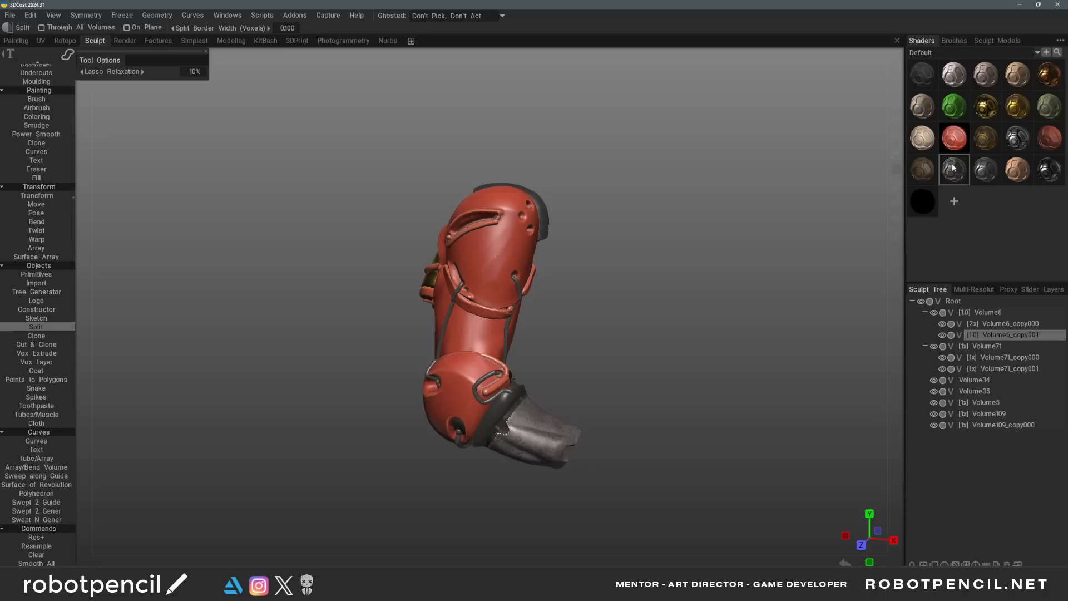
pyautogui.click(928, 142)
pyautogui.click(1050, 139)
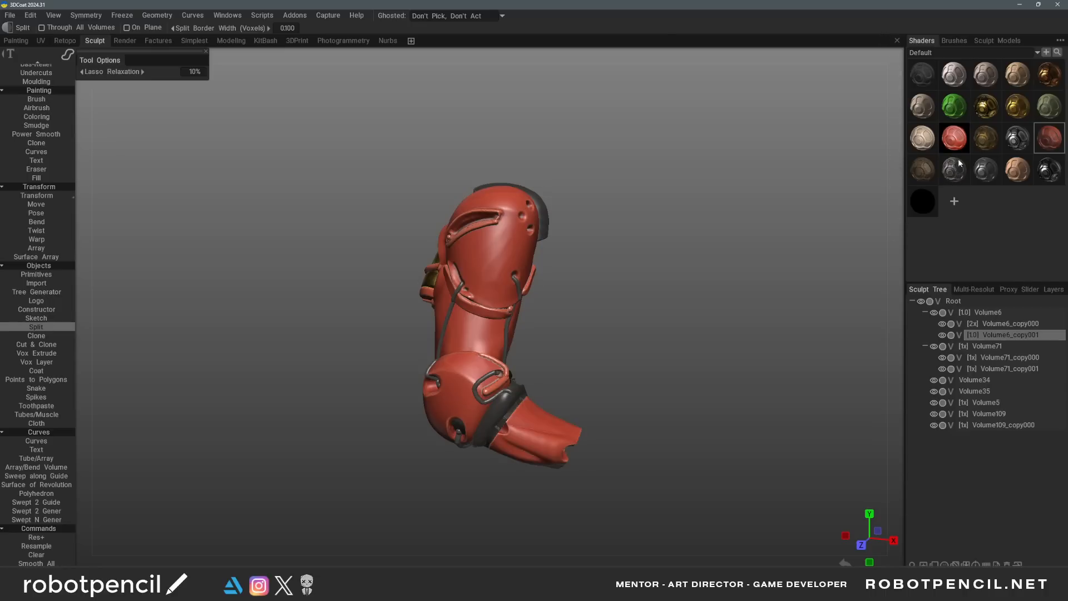
# Try the BlackRubber shader on the upper arm Volume6 and switch it back to the matte red shader
pyautogui.moveTo(550, 348); pyautogui.dragTo(640, 323)
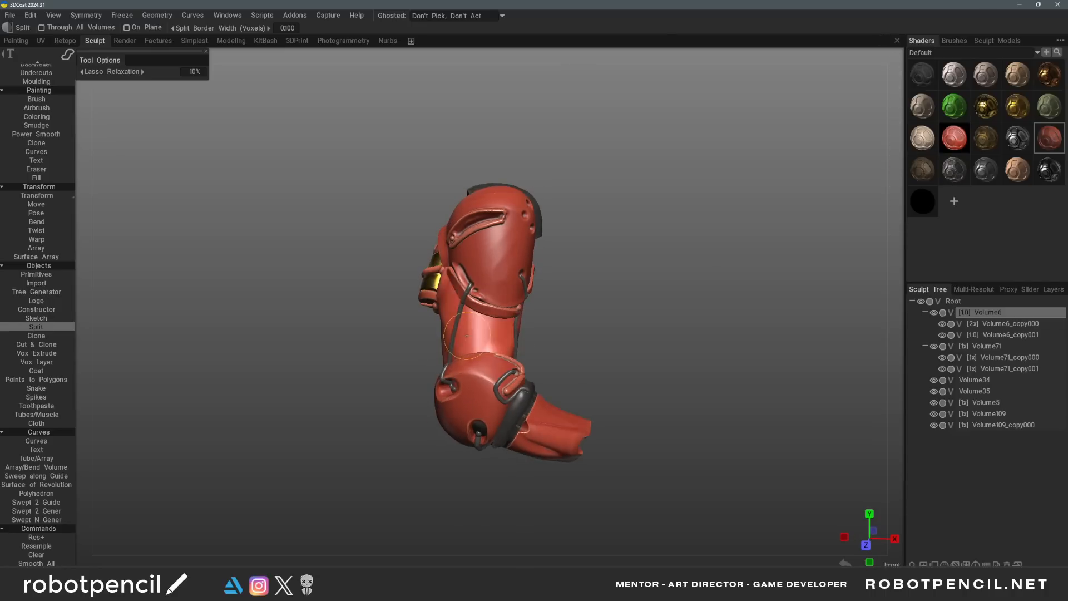
pyautogui.click(924, 72)
pyautogui.moveTo(869, 107); pyautogui.dragTo(645, 302)
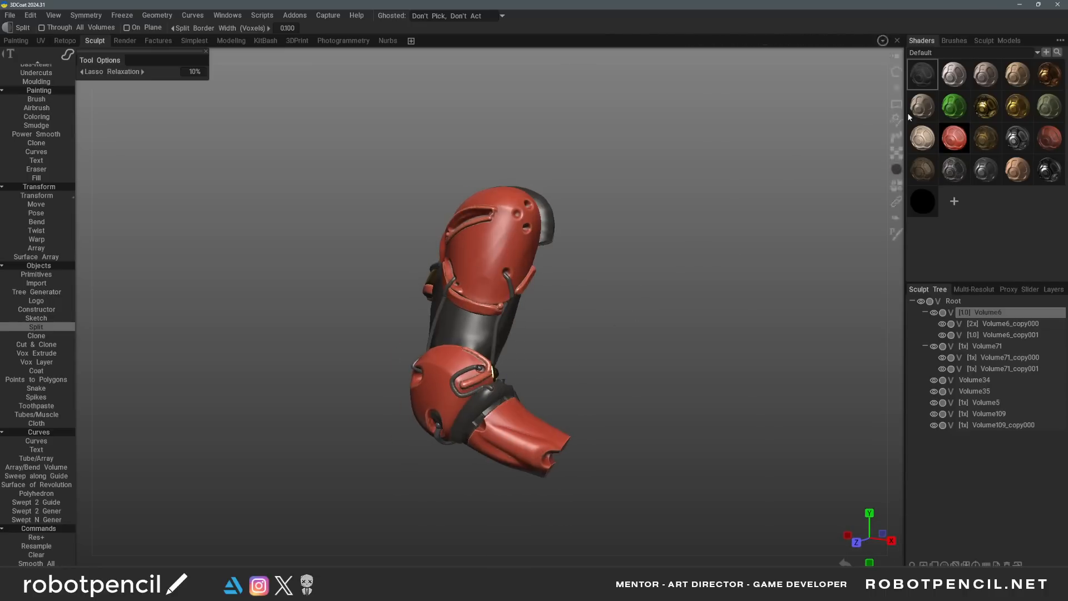
pyautogui.click(1050, 138)
pyautogui.moveTo(744, 243); pyautogui.dragTo(543, 312)
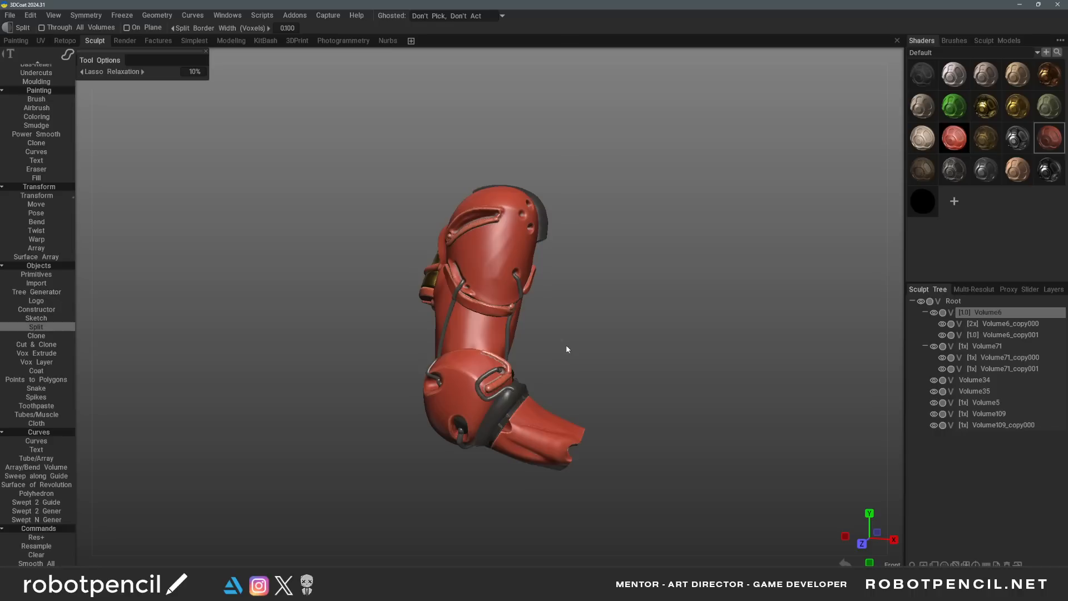
# Create a retopo mesh of Volume6 via decimation with a reduction of 91.4 percent to 40 000 polygons
pyautogui.moveTo(567, 350); pyautogui.dragTo(624, 195)
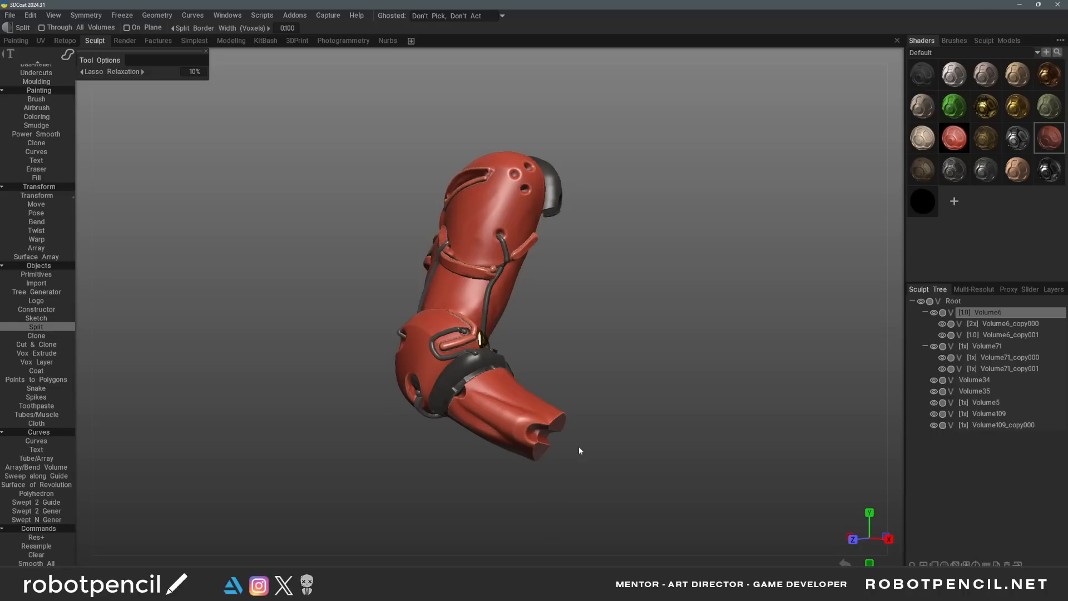
pyautogui.moveTo(536, 392); pyautogui.dragTo(591, 399)
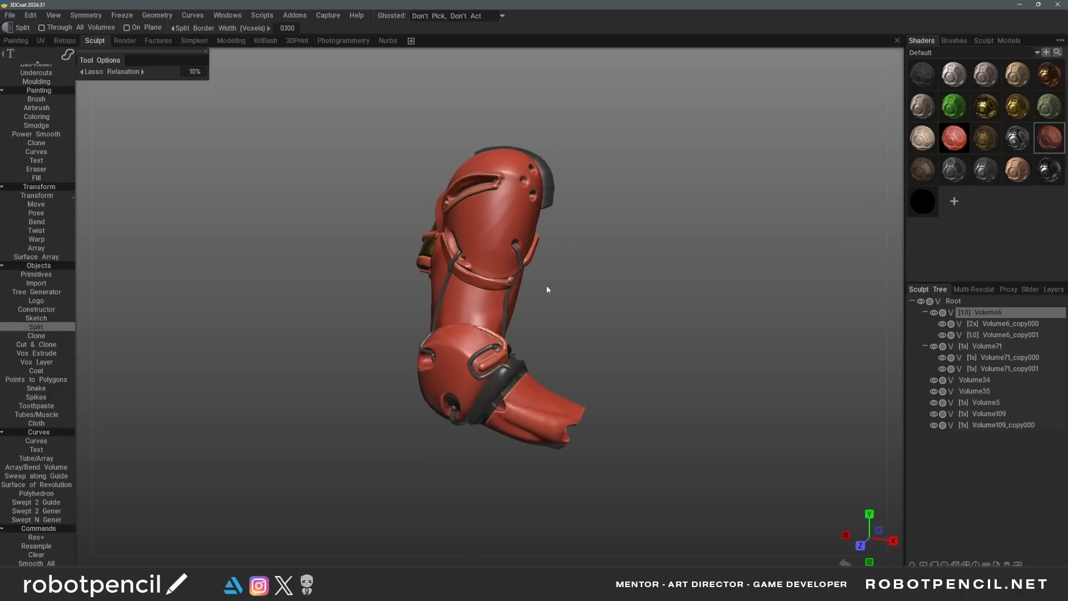
pyautogui.moveTo(584, 332)
pyautogui.mouseDown()
pyautogui.moveTo(622, 348)
pyautogui.moveTo(639, 327)
pyautogui.moveTo(611, 350)
pyautogui.moveTo(580, 333)
pyautogui.moveTo(659, 370)
pyautogui.moveTo(534, 382)
pyautogui.moveTo(628, 361)
pyautogui.moveTo(555, 362)
pyautogui.mouseUp()
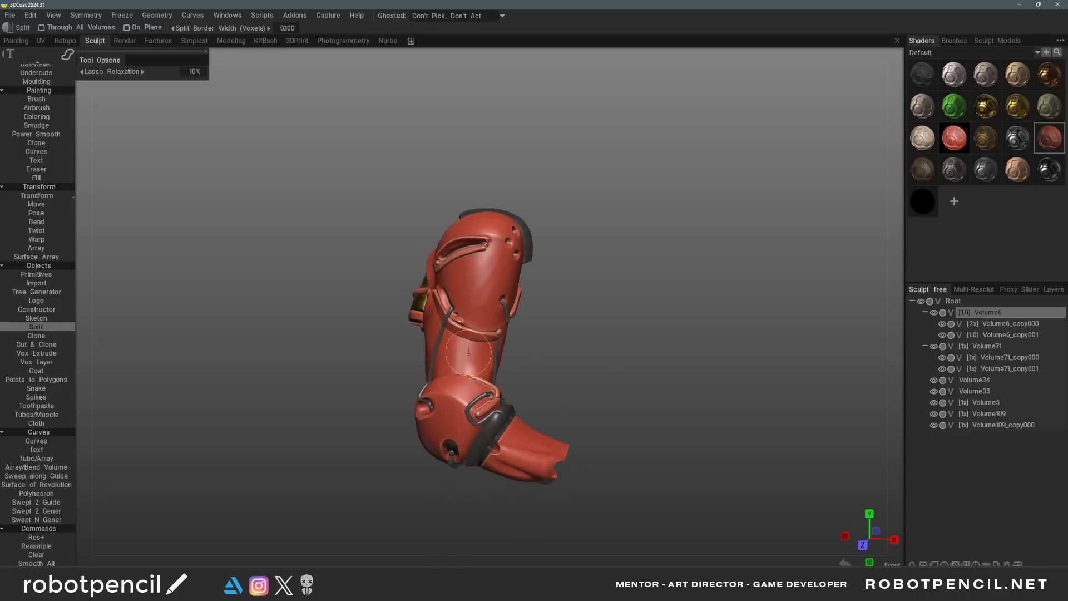
pyautogui.rightClick(986, 314)
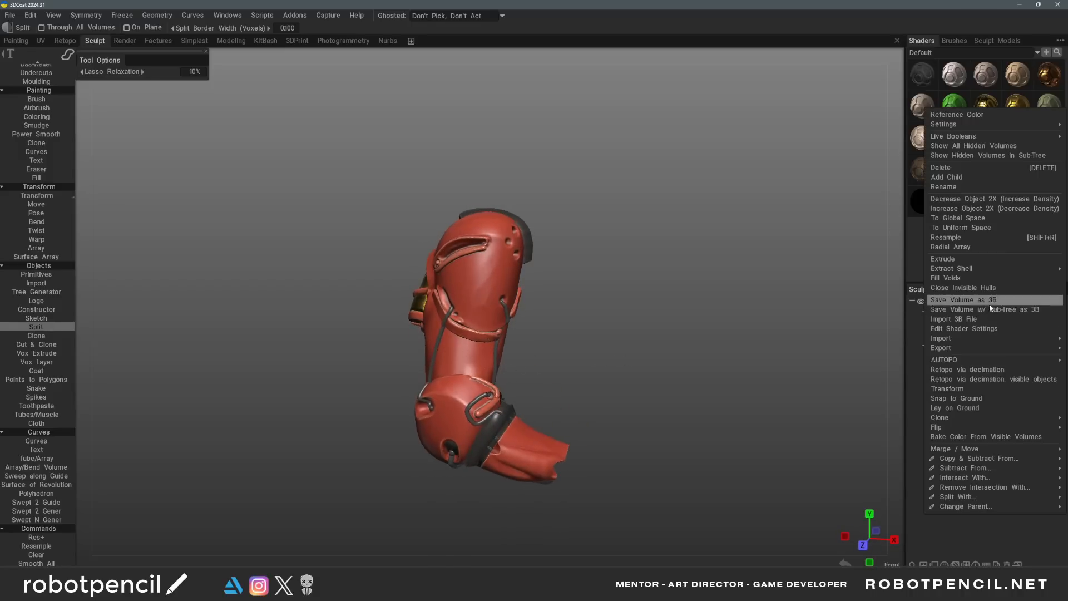
pyautogui.click(960, 369)
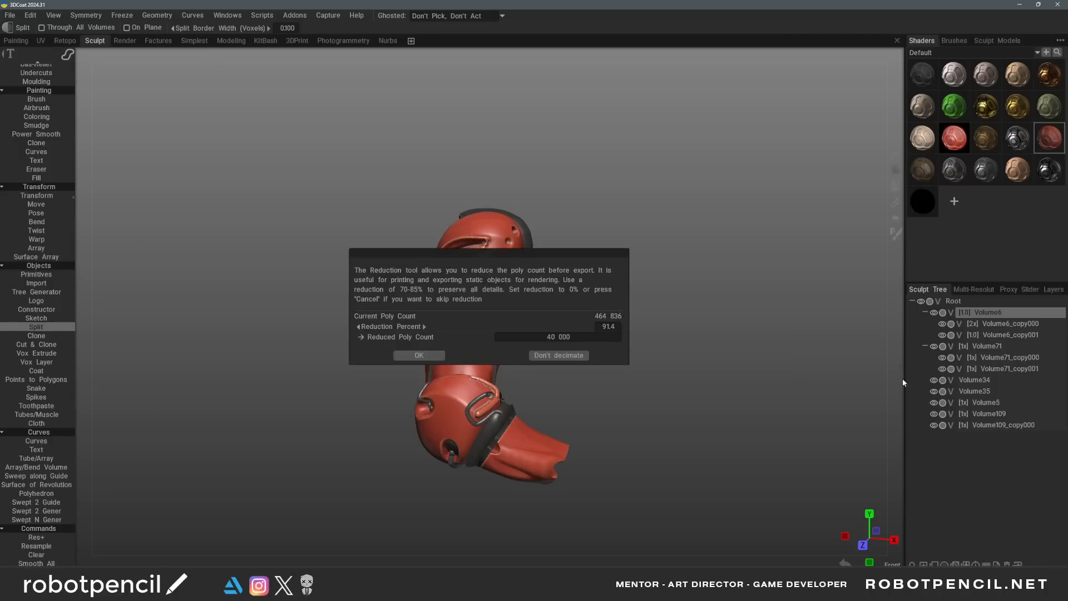
pyautogui.click(430, 356)
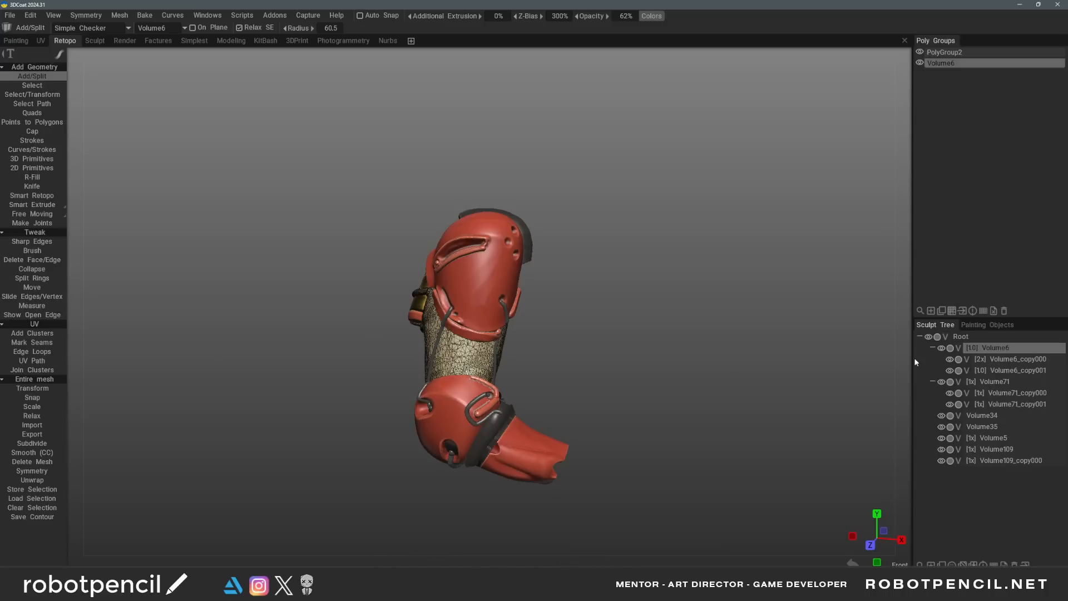
# Load the current volume Volume6 into the Cloth tool and adjust its gizmo to position 58.5868, -267.661, 23.8622
pyautogui.click(94, 40)
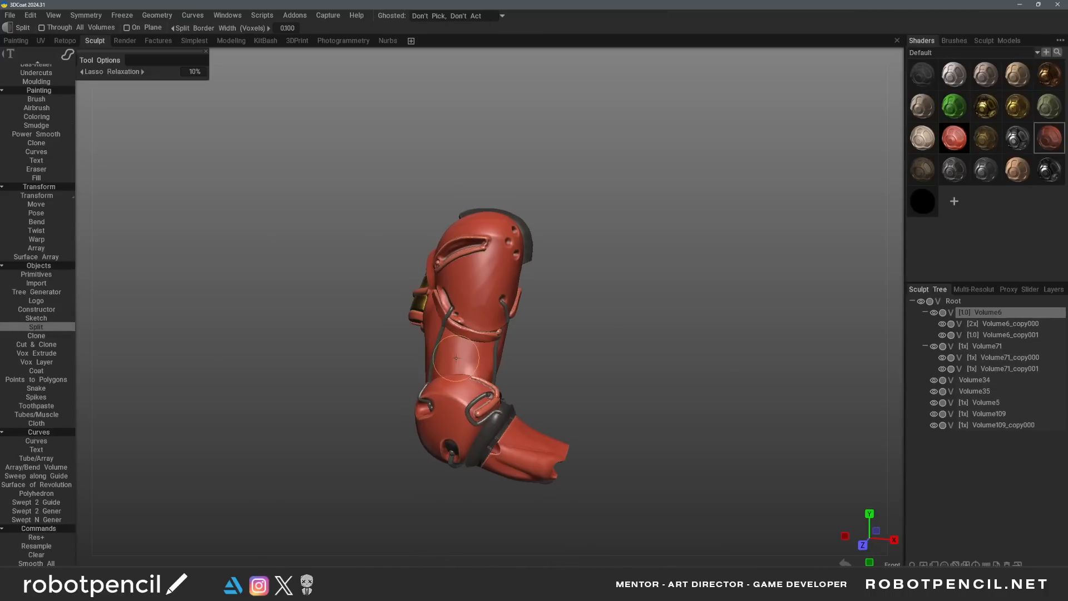
pyautogui.press('space')
pyautogui.click(294, 479)
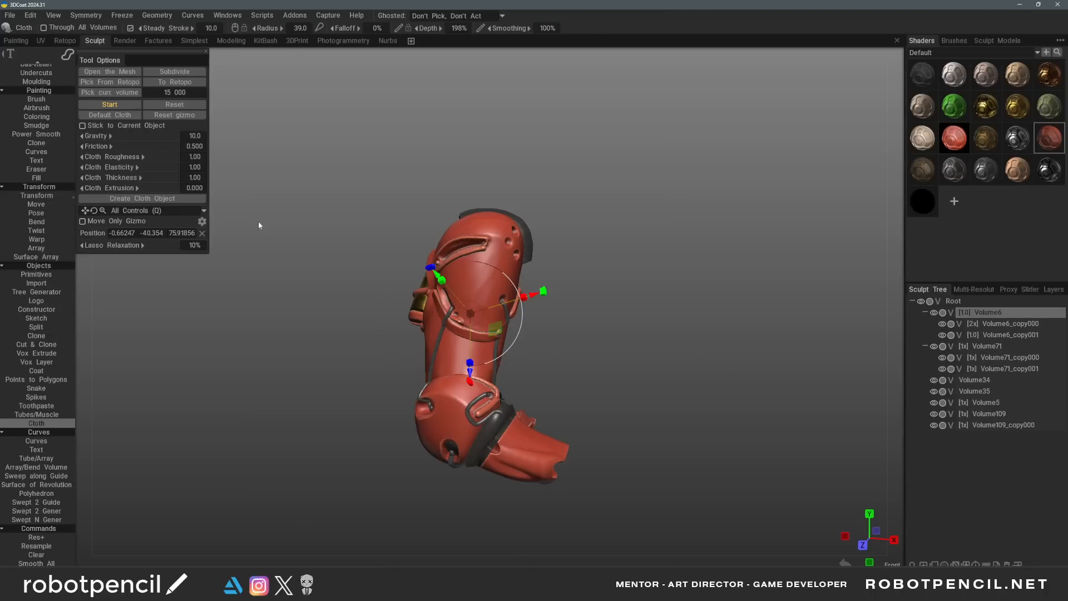
pyautogui.click(111, 91)
pyautogui.moveTo(652, 388); pyautogui.dragTo(467, 418)
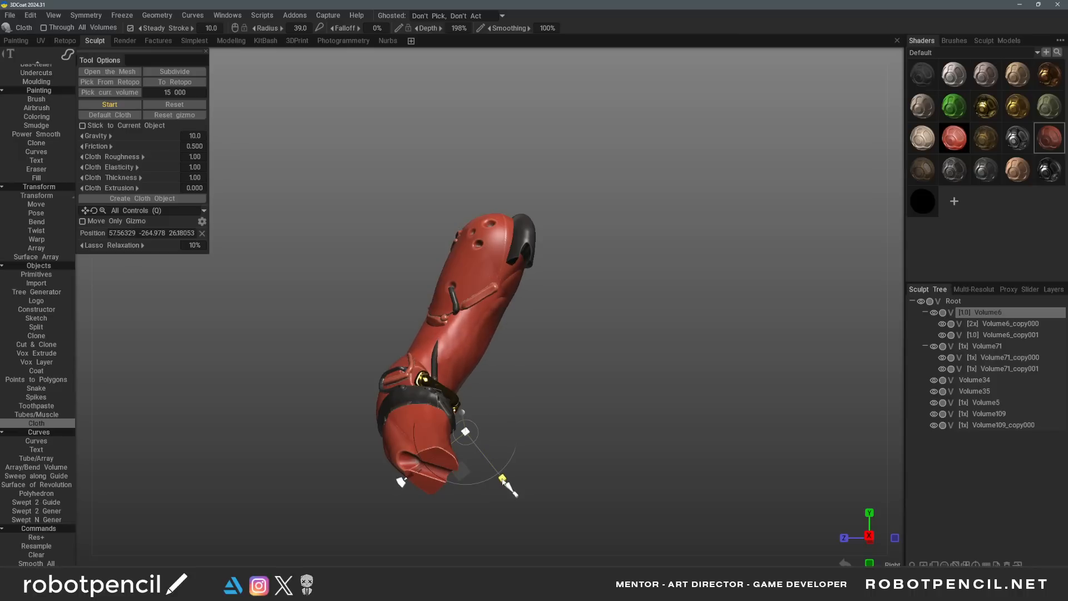
pyautogui.moveTo(465, 435); pyautogui.dragTo(466, 437)
pyautogui.moveTo(505, 482); pyautogui.dragTo(508, 486)
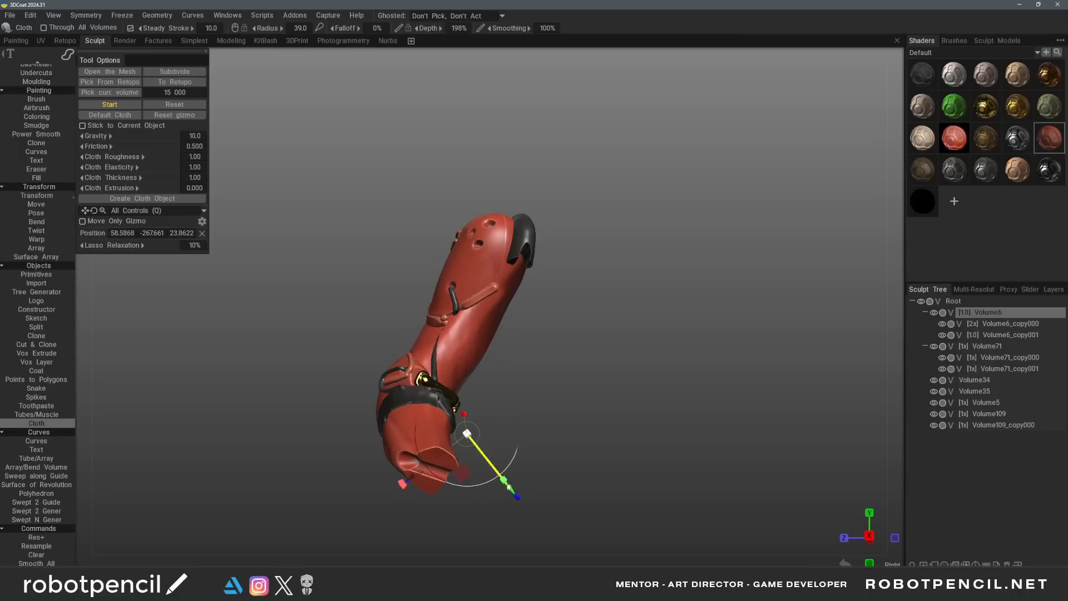
# Run the cloth simulation over the armored arm with gravity 10.0 and friction 0.500, and end it
pyautogui.moveTo(543, 422); pyautogui.dragTo(668, 410)
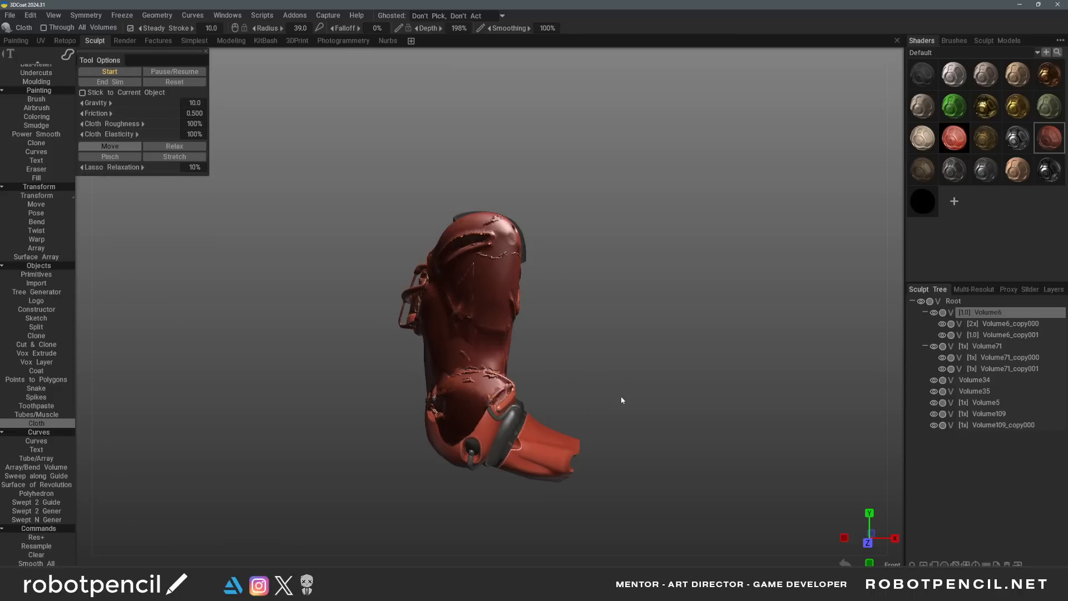
pyautogui.moveTo(622, 400); pyautogui.dragTo(477, 378)
pyautogui.moveTo(568, 405); pyautogui.dragTo(627, 414)
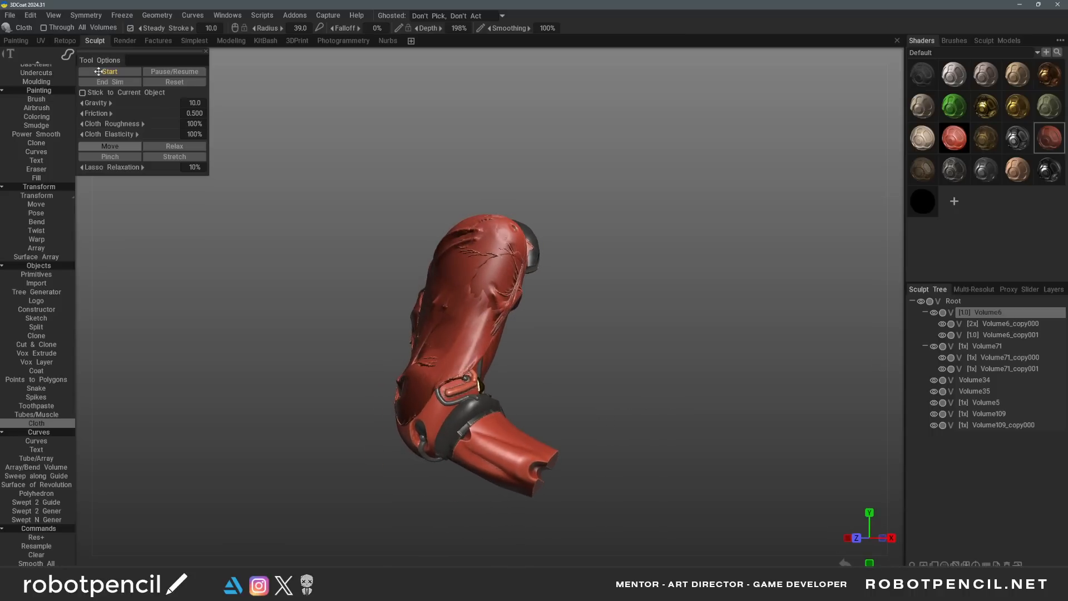
pyautogui.click(120, 83)
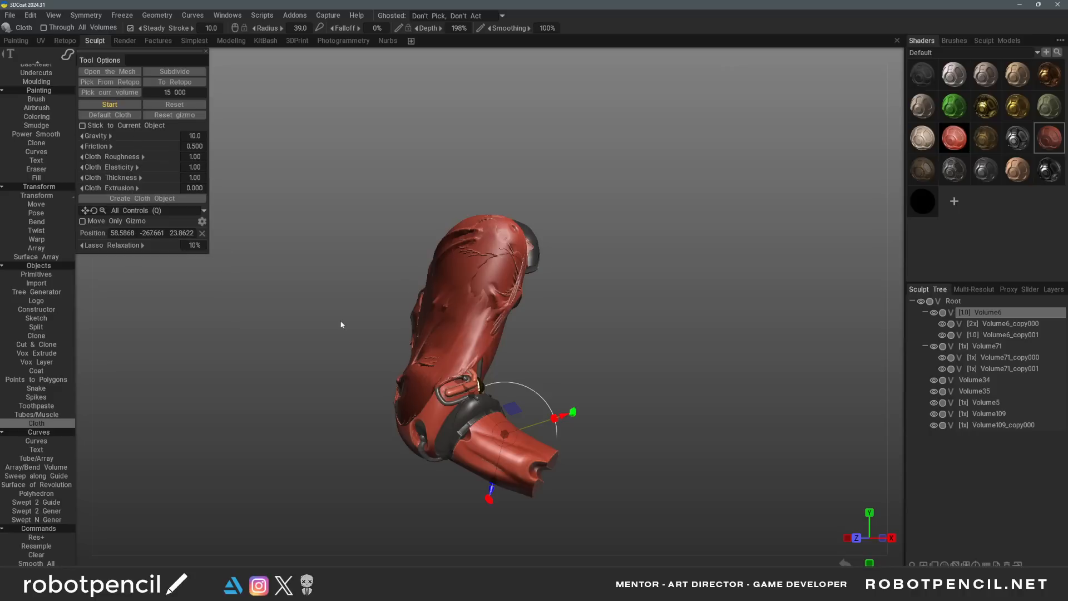
# Try a gold shader on Volume6 but keep BlackRubber, and create a cloth object from the simulated sleeve
pyautogui.moveTo(338, 321)
pyautogui.mouseDown()
pyautogui.moveTo(694, 395)
pyautogui.moveTo(584, 362)
pyautogui.moveTo(529, 391)
pyautogui.moveTo(580, 412)
pyautogui.moveTo(545, 312)
pyautogui.mouseUp()
pyautogui.moveTo(472, 284); pyautogui.dragTo(772, 404)
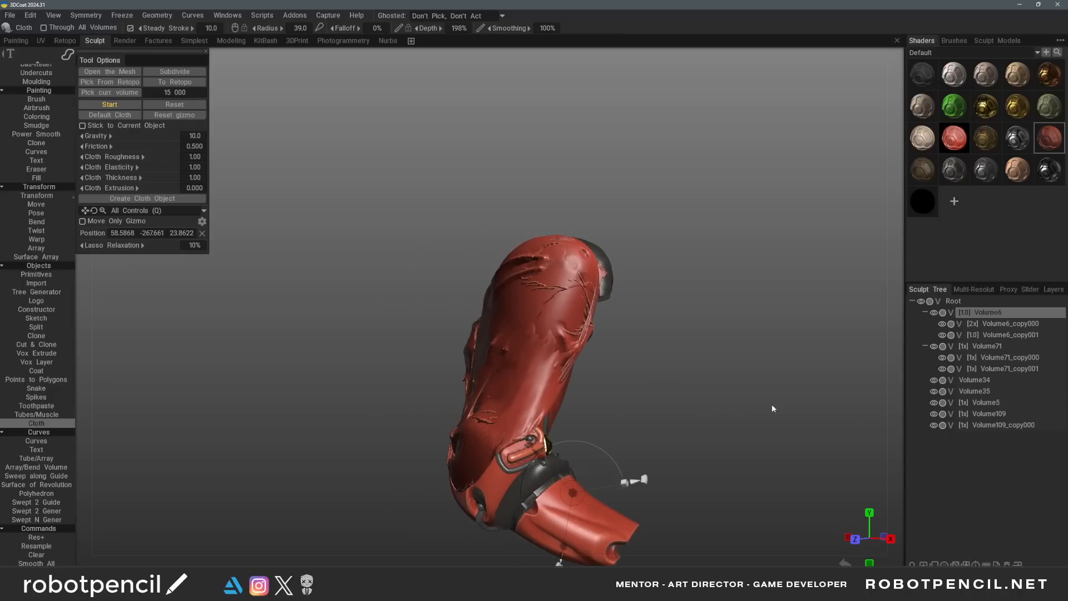
pyautogui.click(925, 74)
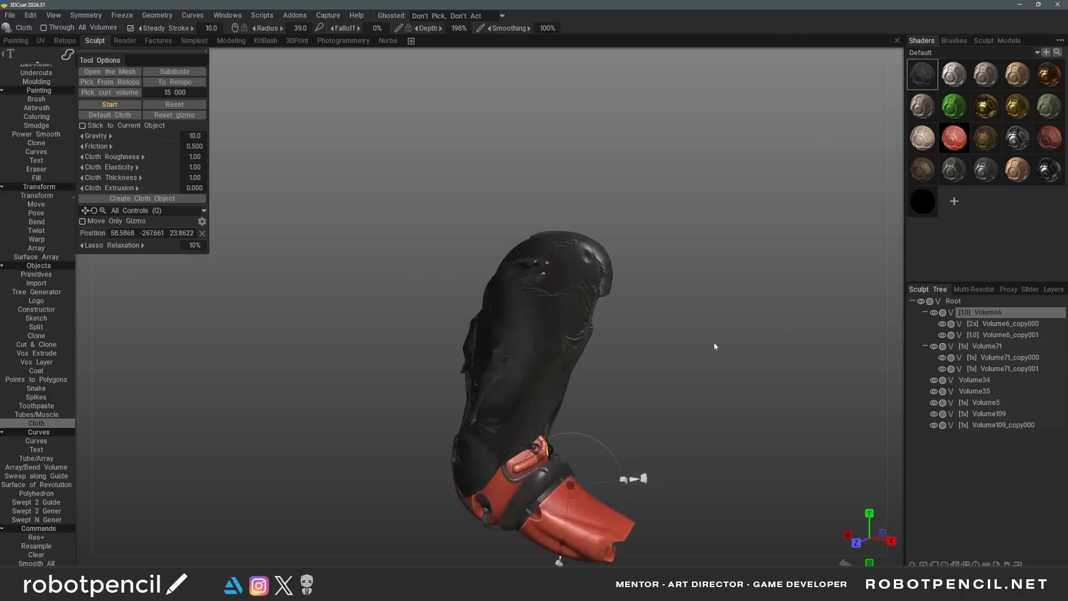
pyautogui.moveTo(715, 346); pyautogui.dragTo(877, 144)
pyautogui.click(986, 106)
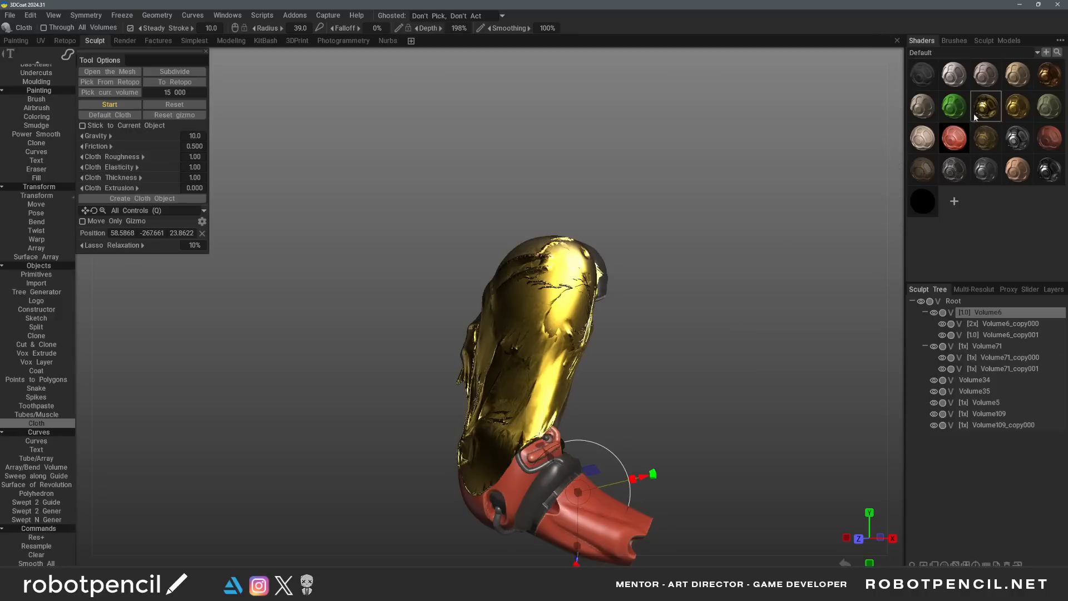
pyautogui.moveTo(790, 311); pyautogui.dragTo(821, 232)
pyautogui.click(922, 74)
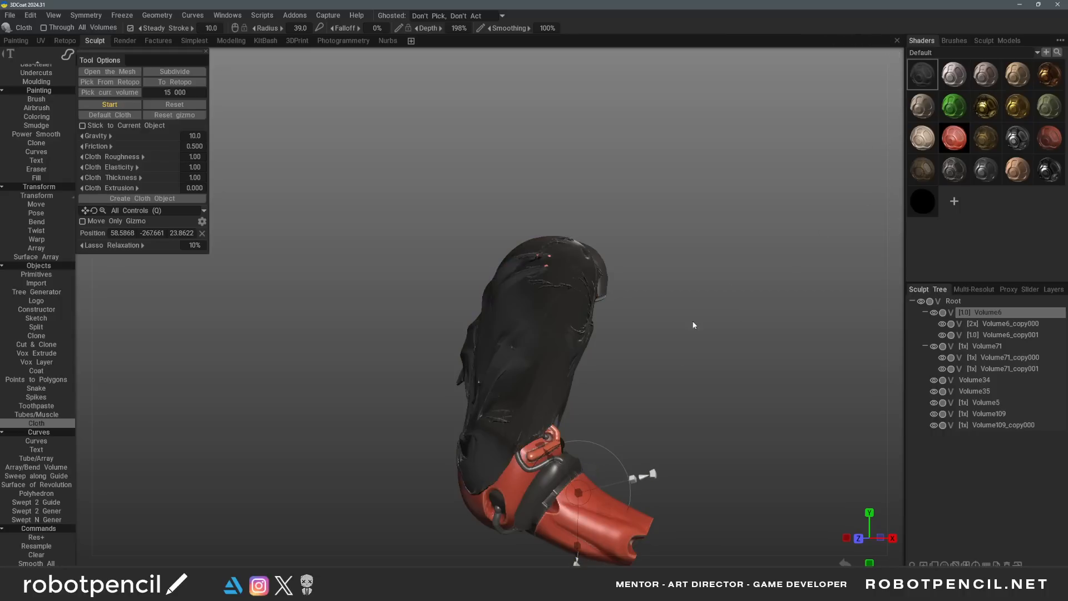
pyautogui.moveTo(691, 322); pyautogui.dragTo(610, 353)
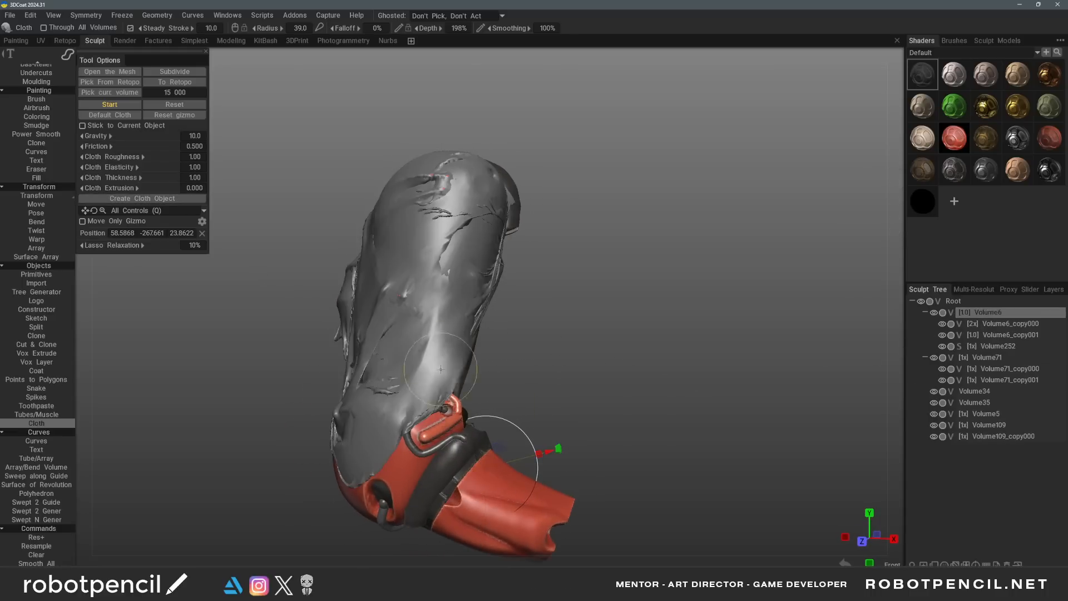
# Hide the first cloth object Volume252 to expose the armored arm
pyautogui.click(946, 346)
pyautogui.click(942, 346)
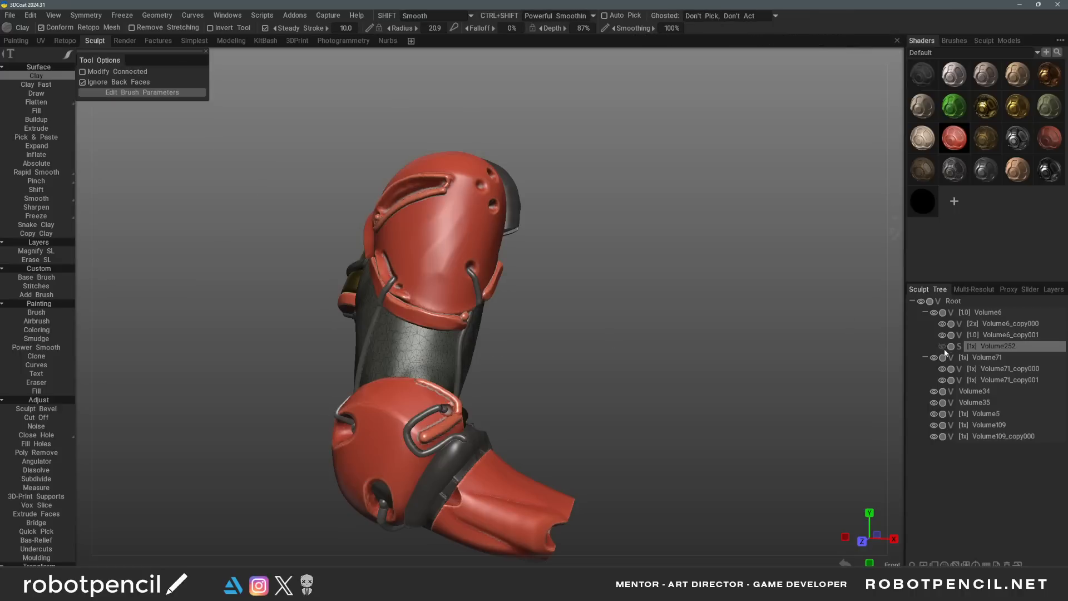
pyautogui.moveTo(647, 376); pyautogui.dragTo(600, 352, button='right')
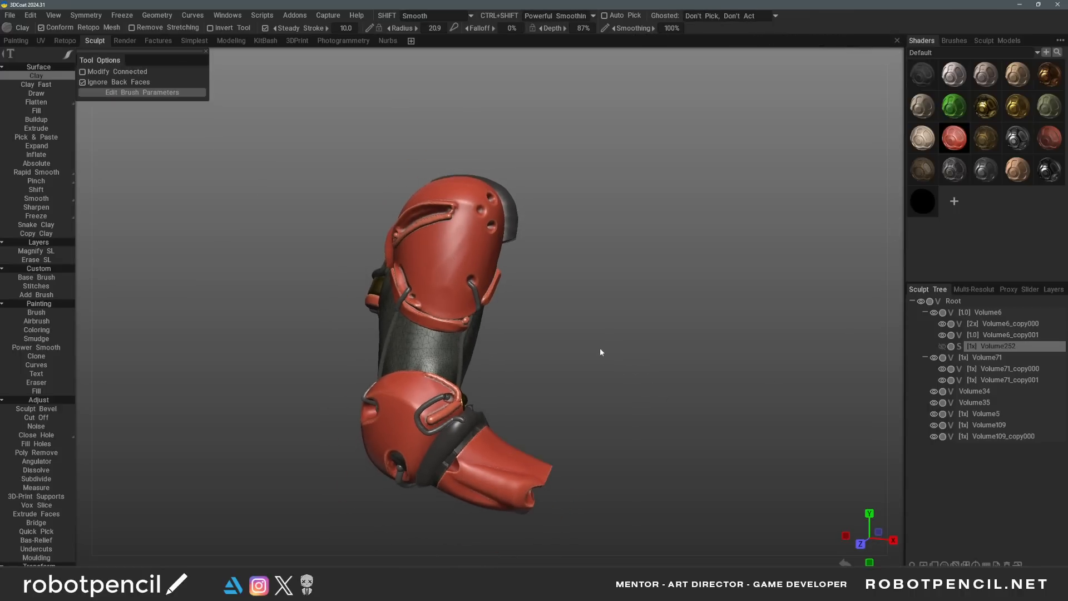
# Hide the red upper-arm plate Volume5 and the shoulder tube Volume109
pyautogui.press('h')
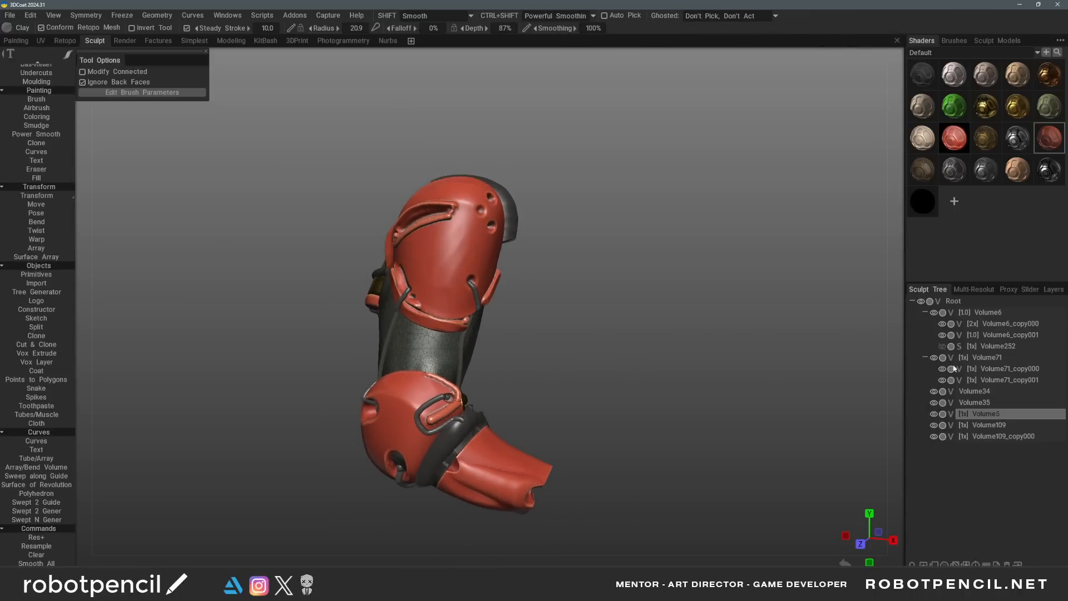
pyautogui.click(934, 414)
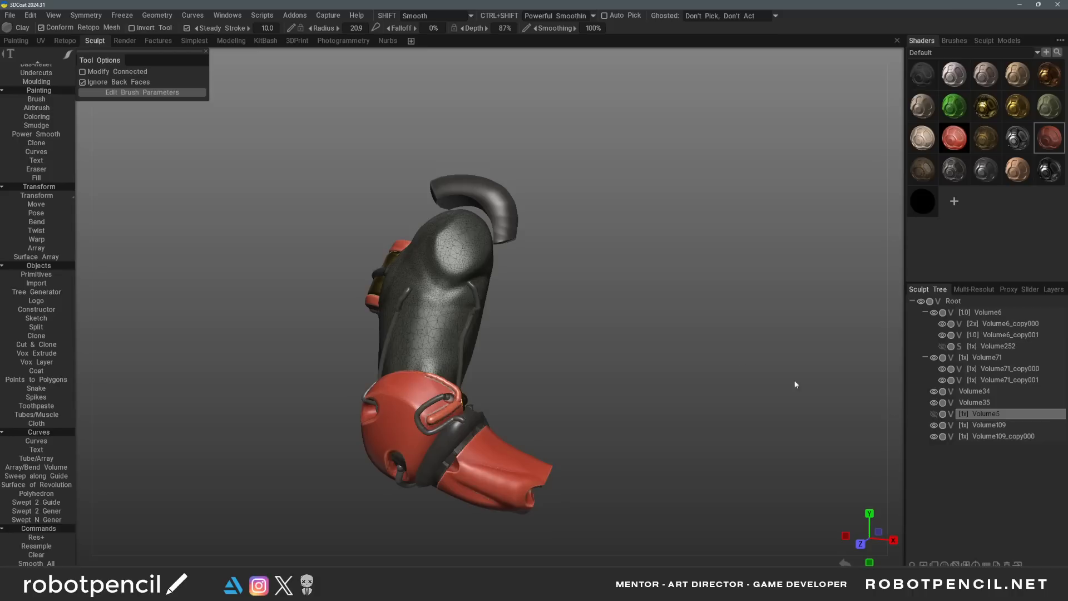
pyautogui.click(939, 426)
pyautogui.click(933, 425)
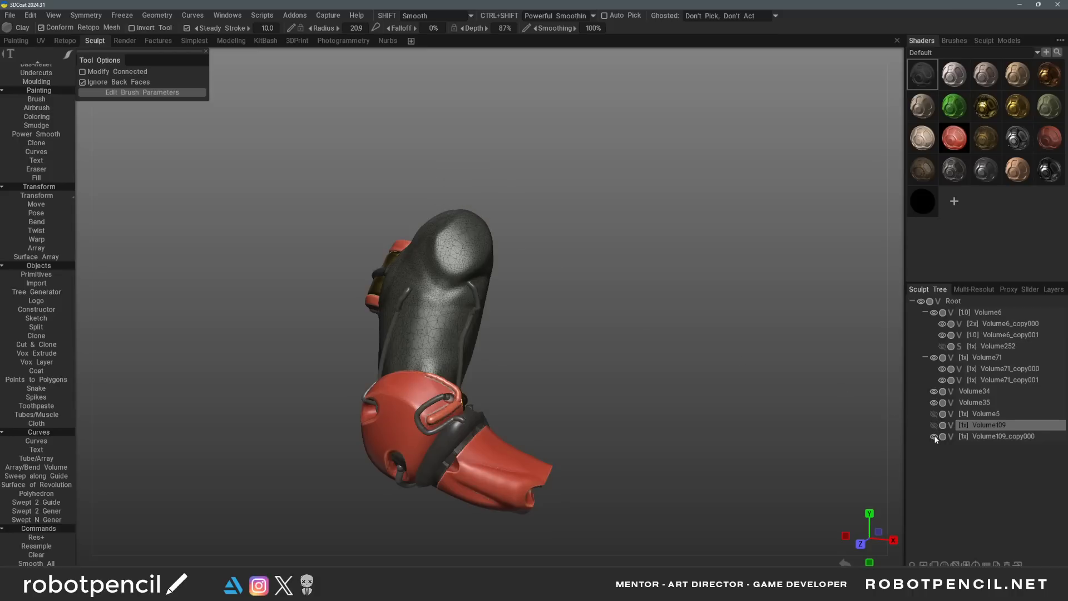
pyautogui.click(934, 436)
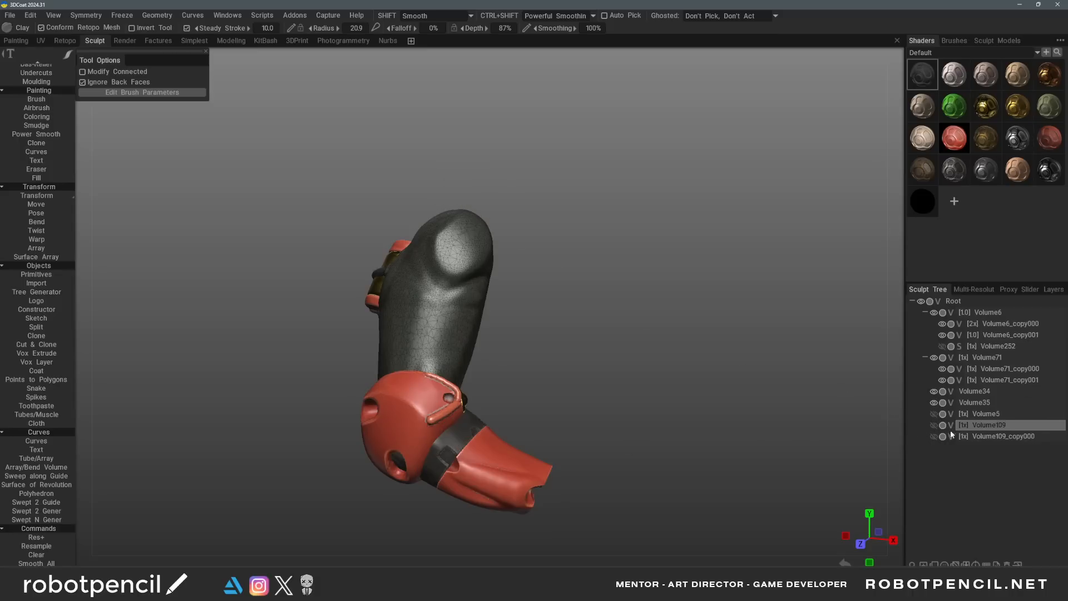
pyautogui.click(934, 436)
# Reset the cloth on Volume6, rerun the simulation with gravity 10.0 and friction 0.500, and end it
pyautogui.moveTo(605, 369)
pyautogui.mouseDown()
pyautogui.moveTo(683, 368)
pyautogui.moveTo(621, 359)
pyautogui.mouseUp()
pyautogui.press('space')
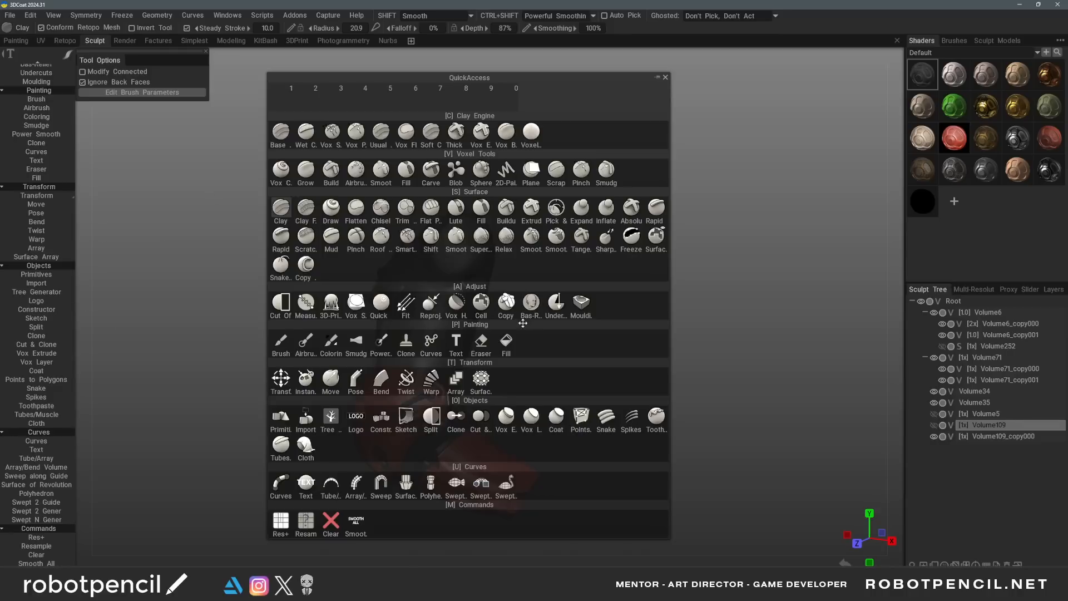
pyautogui.click(987, 312)
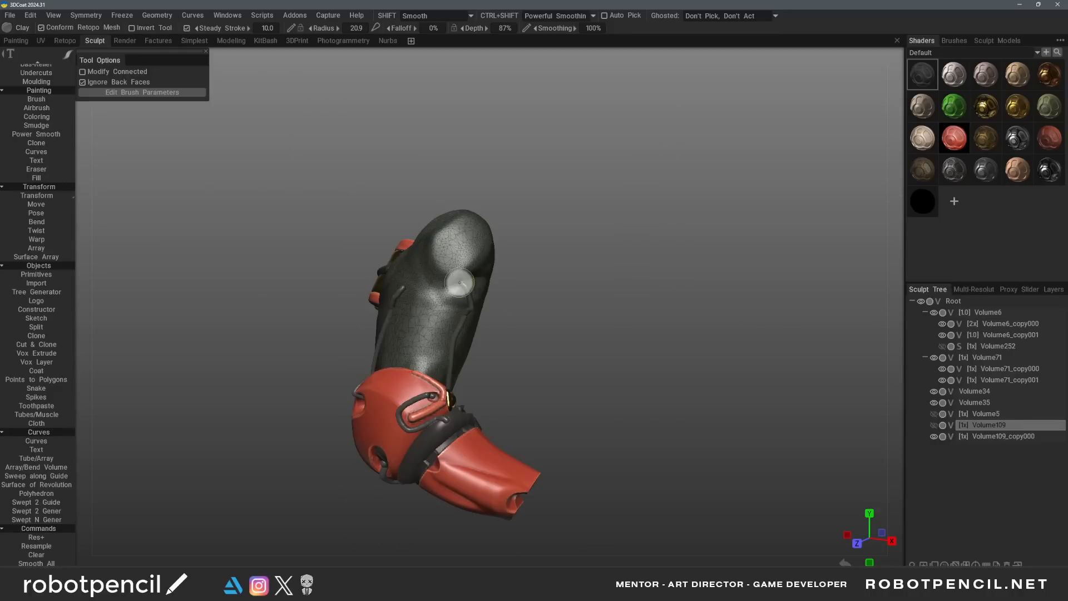
pyautogui.press('space')
pyautogui.click(291, 425)
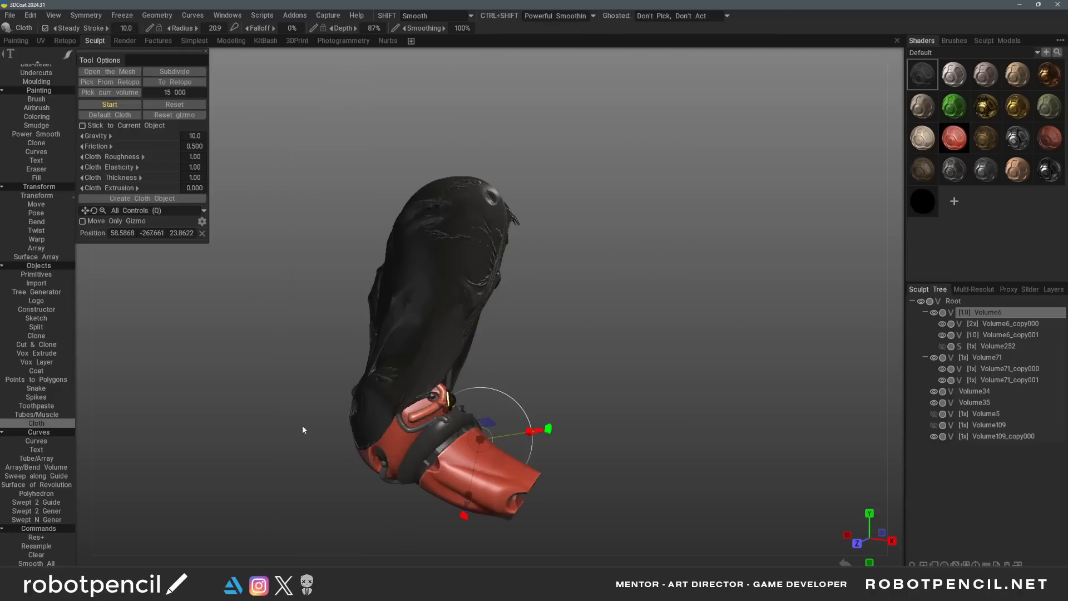
pyautogui.click(173, 105)
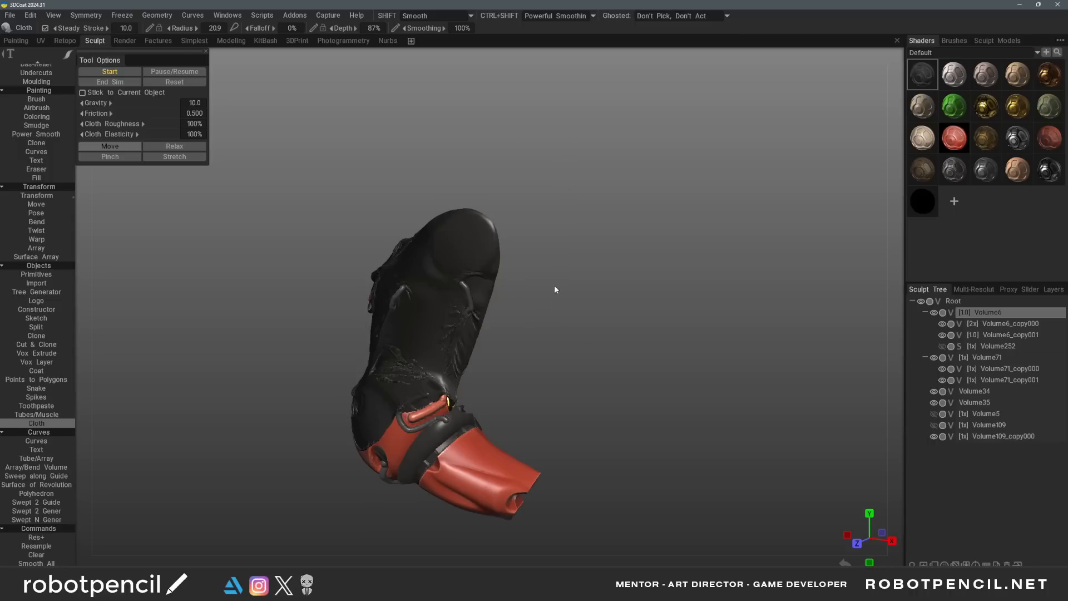
pyautogui.moveTo(529, 328); pyautogui.dragTo(469, 330)
pyautogui.moveTo(568, 337); pyautogui.dragTo(481, 361)
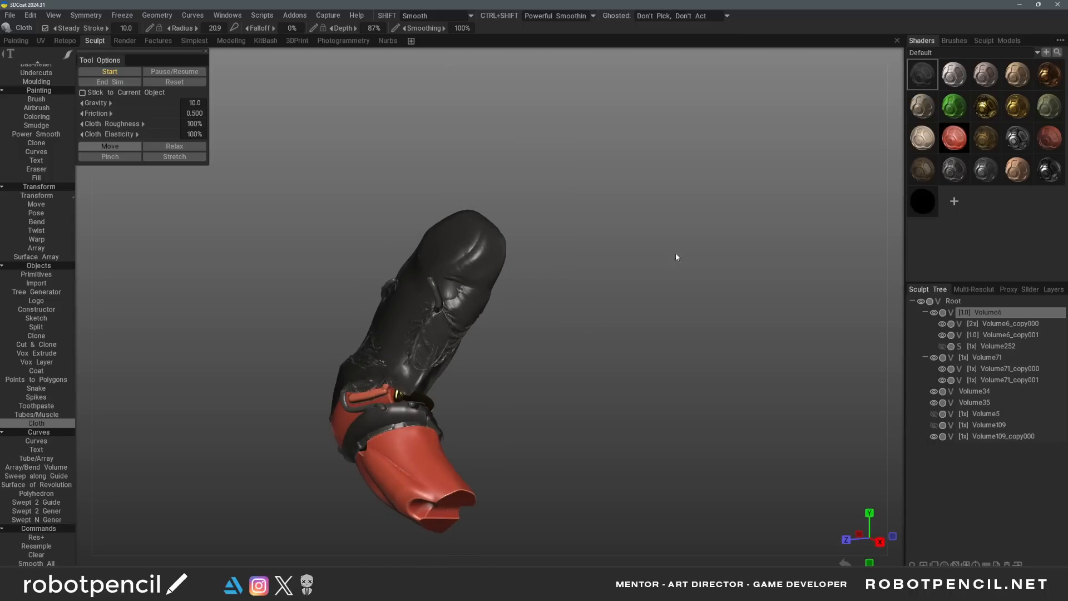
pyautogui.click(123, 84)
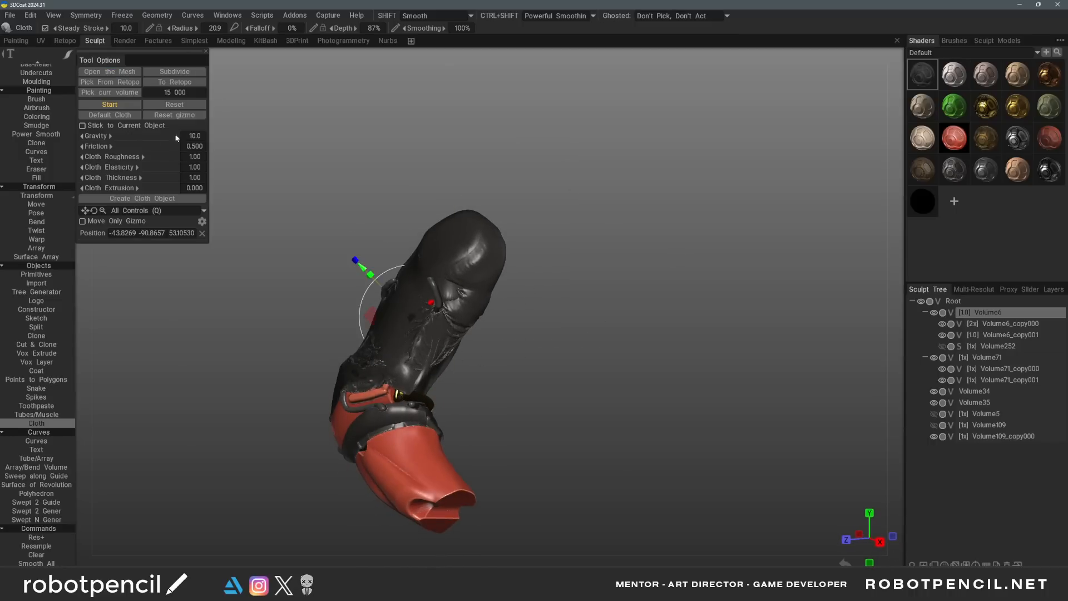
# Create a cloth object from the new simulation, select it and assign it the black rubber shader
pyautogui.moveTo(584, 329); pyautogui.dragTo(577, 306)
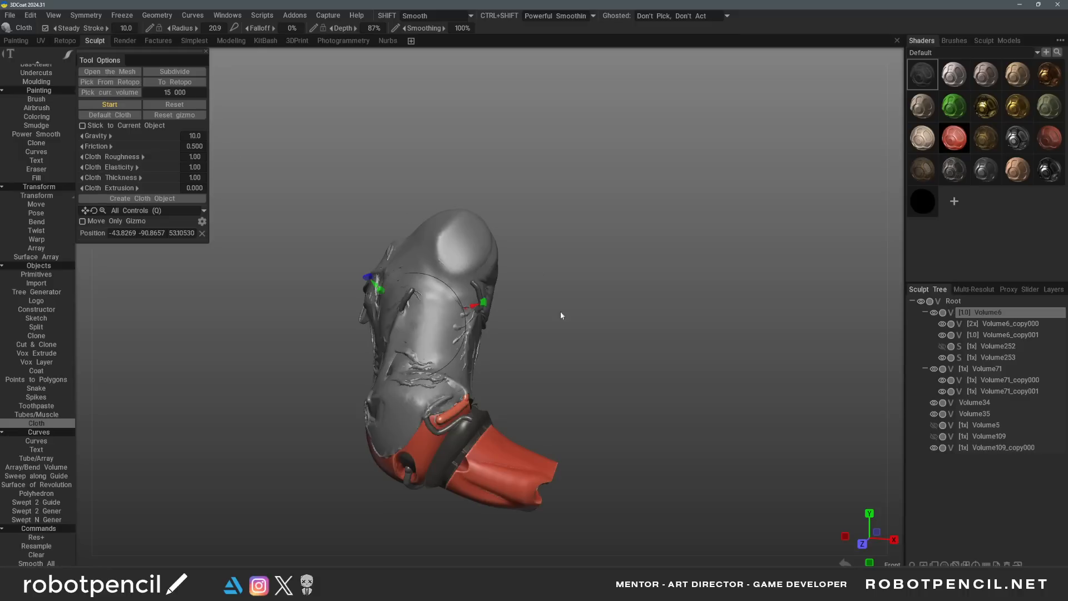
pyautogui.press('b')
pyautogui.press('h')
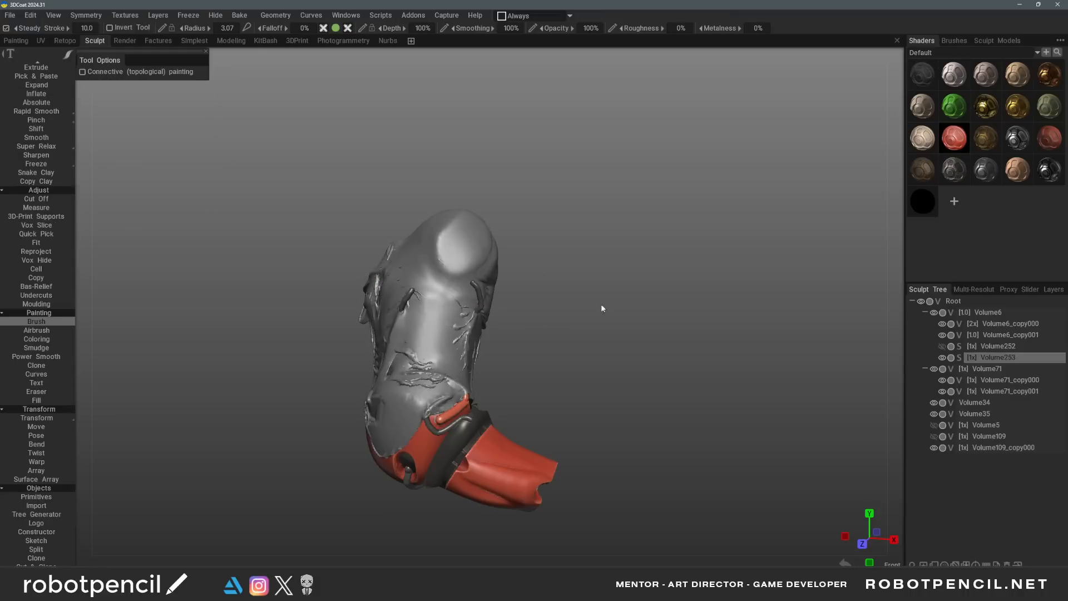
pyautogui.click(938, 81)
# Resample the new cloth object to 701 591 polygons, density factor 0.644, with Smooth resampling quality
pyautogui.moveTo(681, 290); pyautogui.dragTo(599, 348)
pyautogui.press('r')
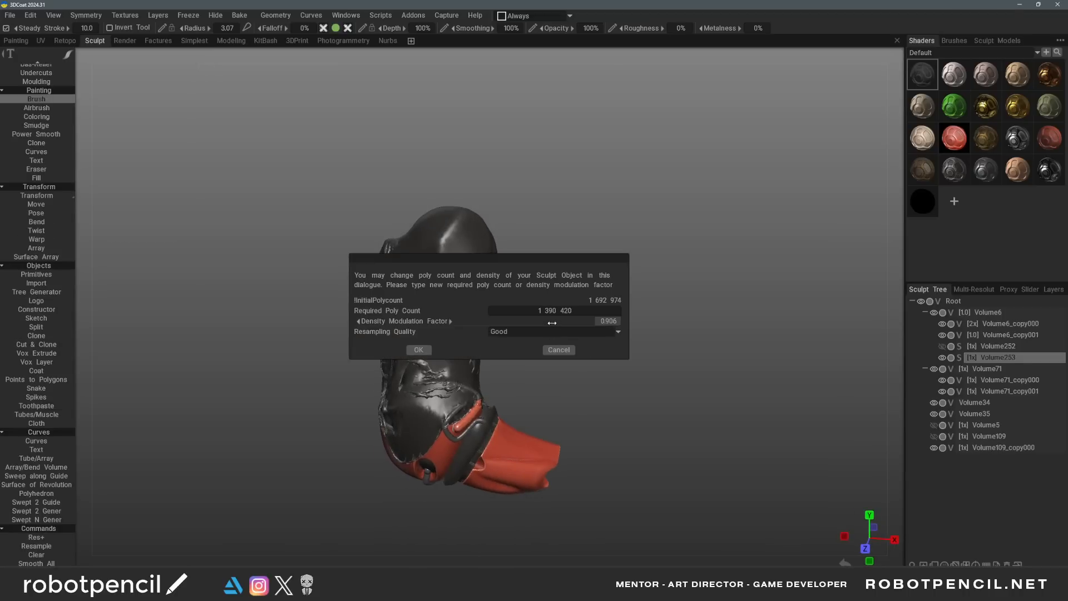
pyautogui.click(547, 330)
pyautogui.click(524, 339)
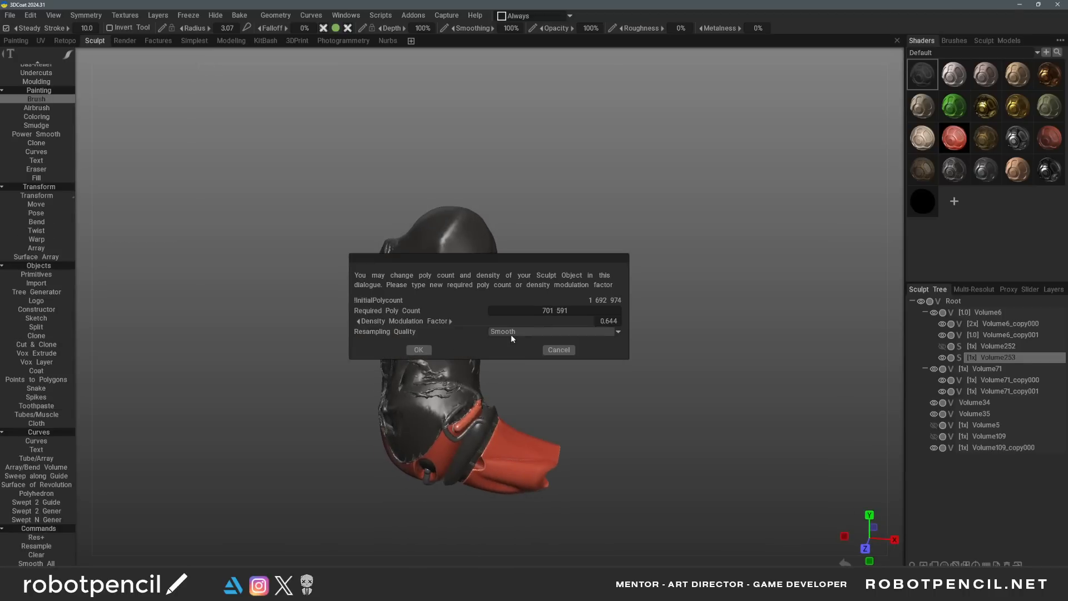
pyautogui.click(418, 350)
pyautogui.moveTo(602, 368); pyautogui.dragTo(587, 364)
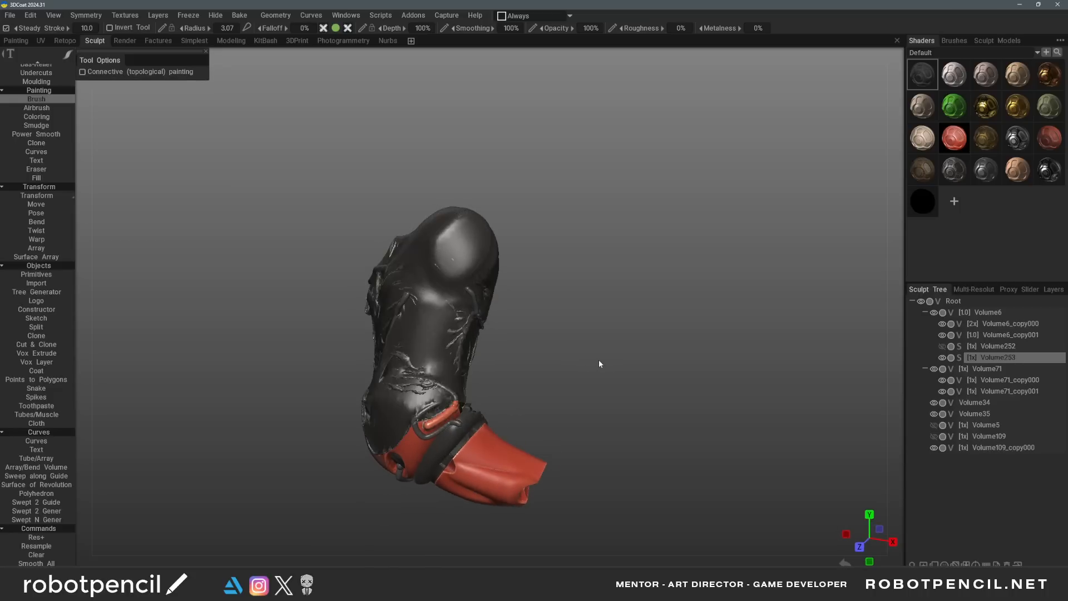
pyautogui.moveTo(677, 380); pyautogui.dragTo(726, 349)
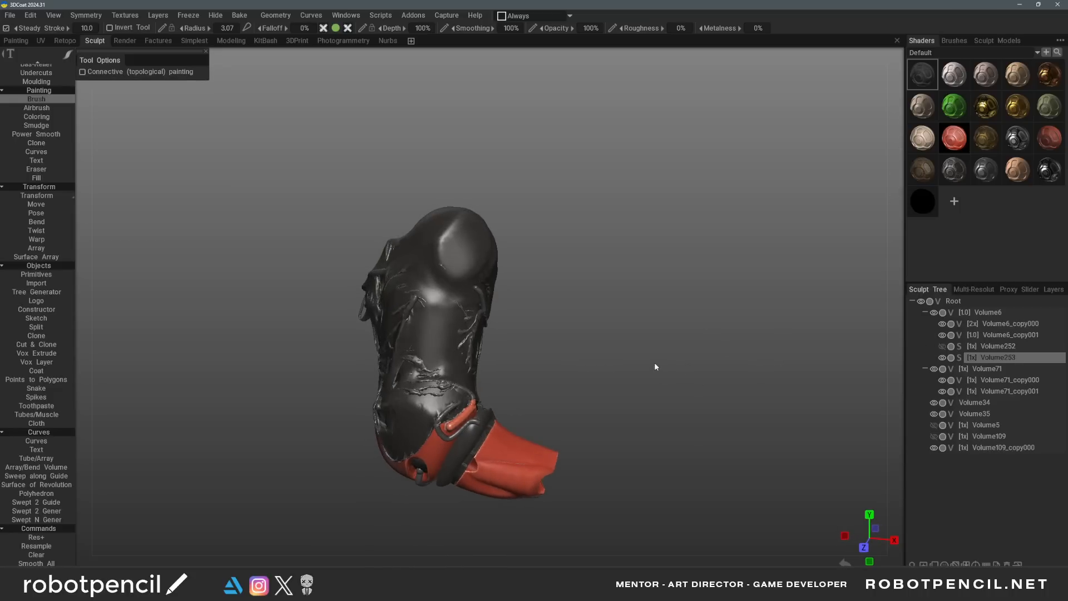
pyautogui.moveTo(655, 363)
pyautogui.mouseDown()
pyautogui.moveTo(637, 366)
pyautogui.moveTo(648, 373)
pyautogui.mouseUp()
pyautogui.moveTo(649, 372); pyautogui.dragTo(612, 389, button='right')
pyautogui.moveTo(612, 389); pyautogui.dragTo(704, 288, button='middle')
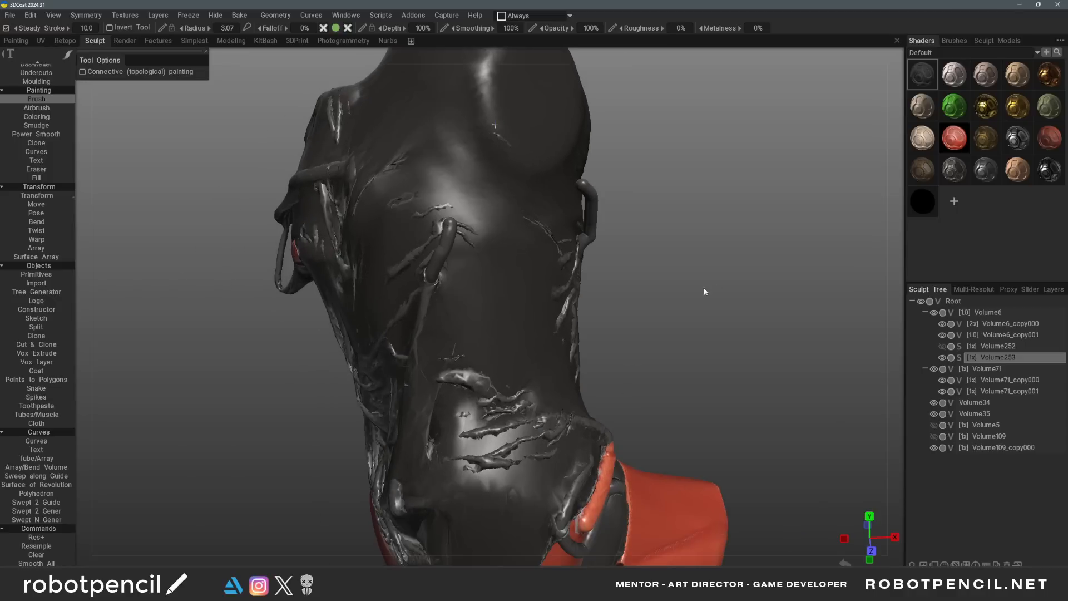
# Brush over the folds of the cloth sleeve with a radius of 59.8 to soften them
pyautogui.press(']')
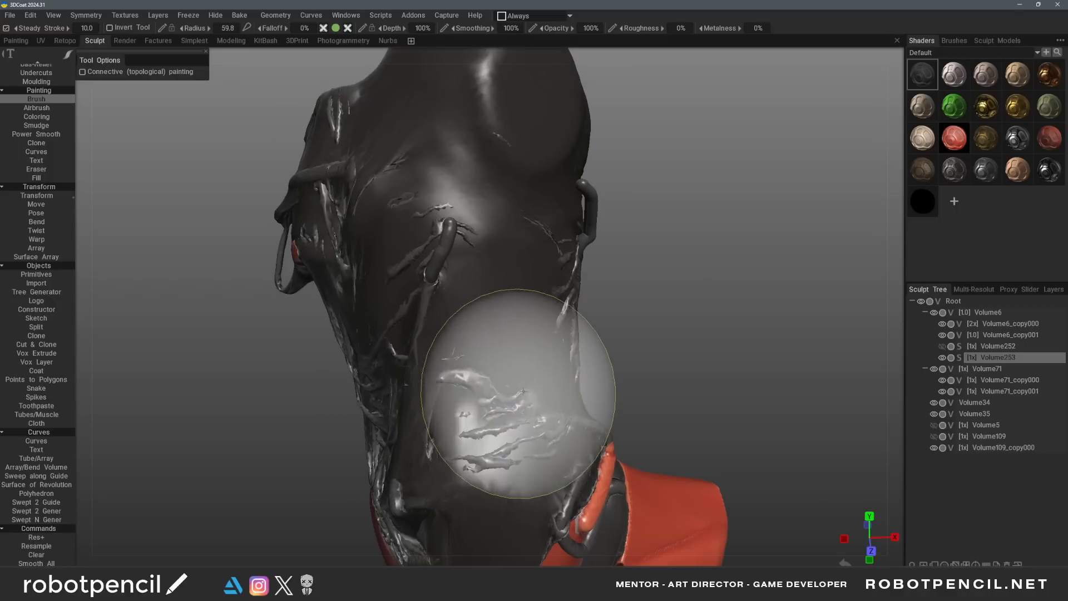
pyautogui.moveTo(494, 372)
pyautogui.mouseDown()
pyautogui.moveTo(499, 401)
pyautogui.moveTo(494, 414)
pyautogui.moveTo(488, 373)
pyautogui.moveTo(489, 411)
pyautogui.mouseUp()
pyautogui.moveTo(623, 391); pyautogui.dragTo(660, 372)
pyautogui.moveTo(472, 396)
pyautogui.mouseDown()
pyautogui.moveTo(459, 392)
pyautogui.moveTo(485, 231)
pyautogui.moveTo(451, 258)
pyautogui.mouseUp()
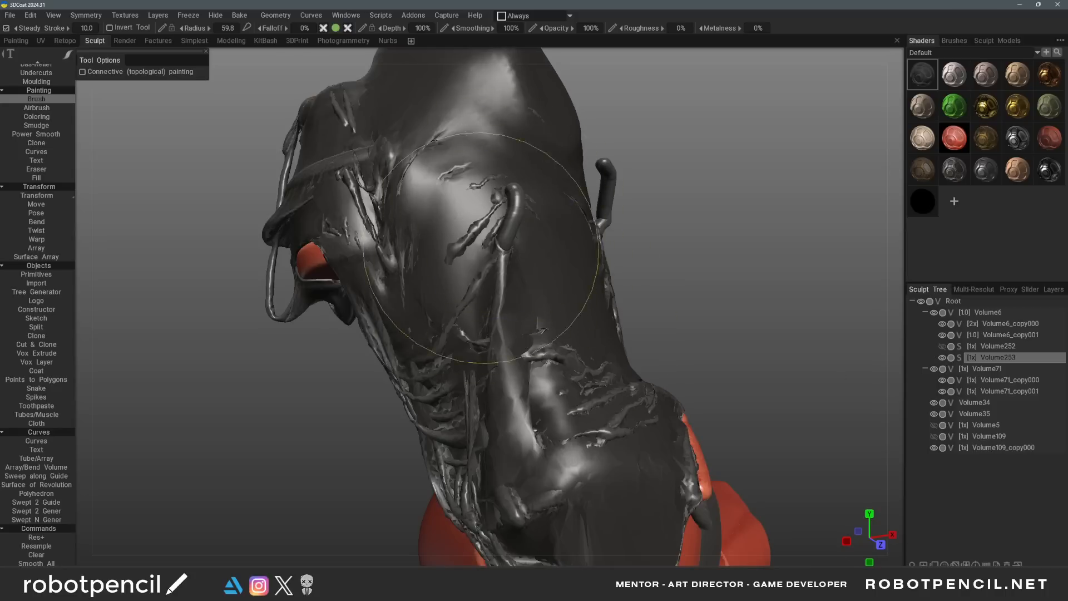
pyautogui.moveTo(520, 242)
pyautogui.mouseDown()
pyautogui.moveTo(555, 224)
pyautogui.moveTo(544, 258)
pyautogui.mouseUp()
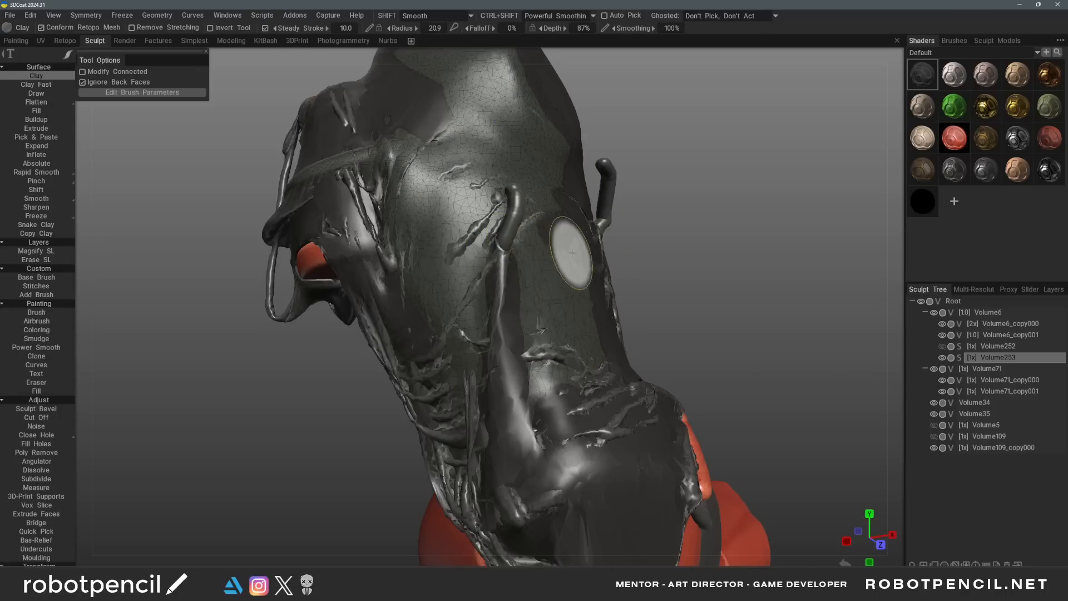
# Delete the poly group holding the decimated retopo mesh and return to the sculpting workspace
pyautogui.click(66, 41)
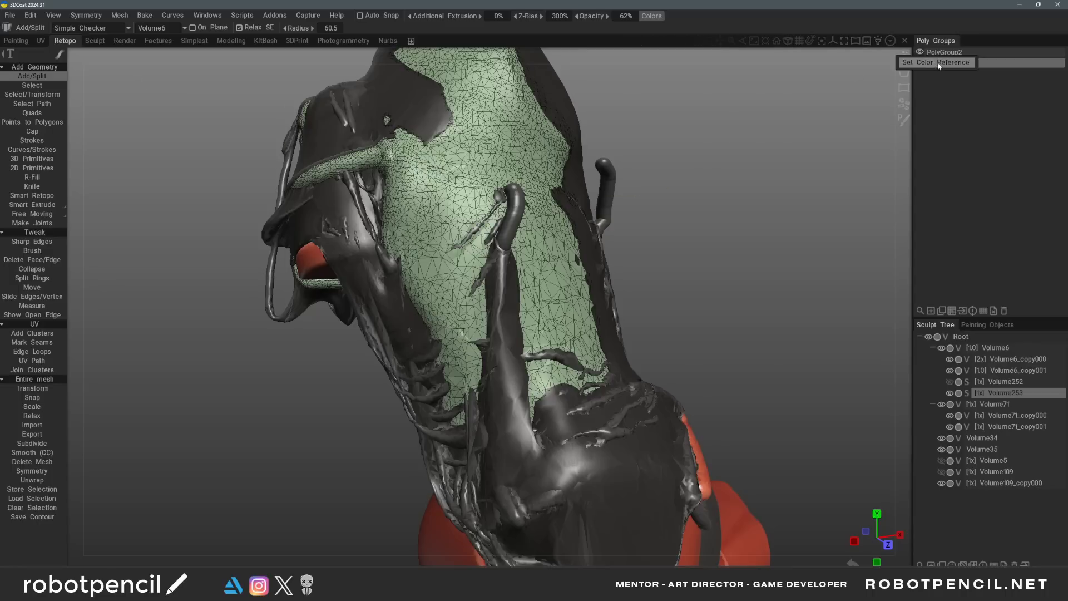
pyautogui.click(1005, 310)
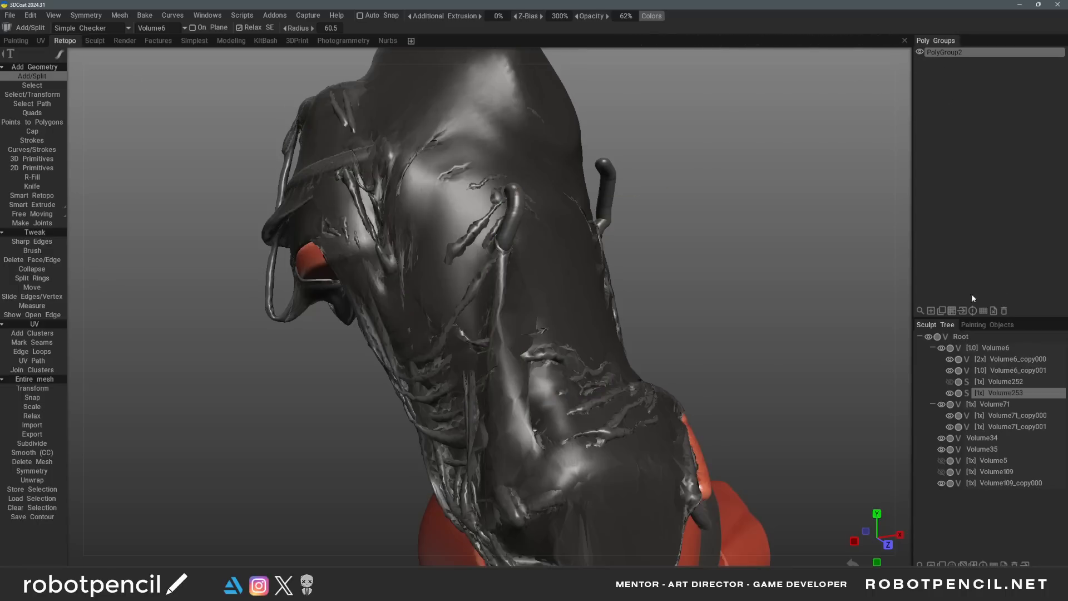
pyautogui.click(121, 41)
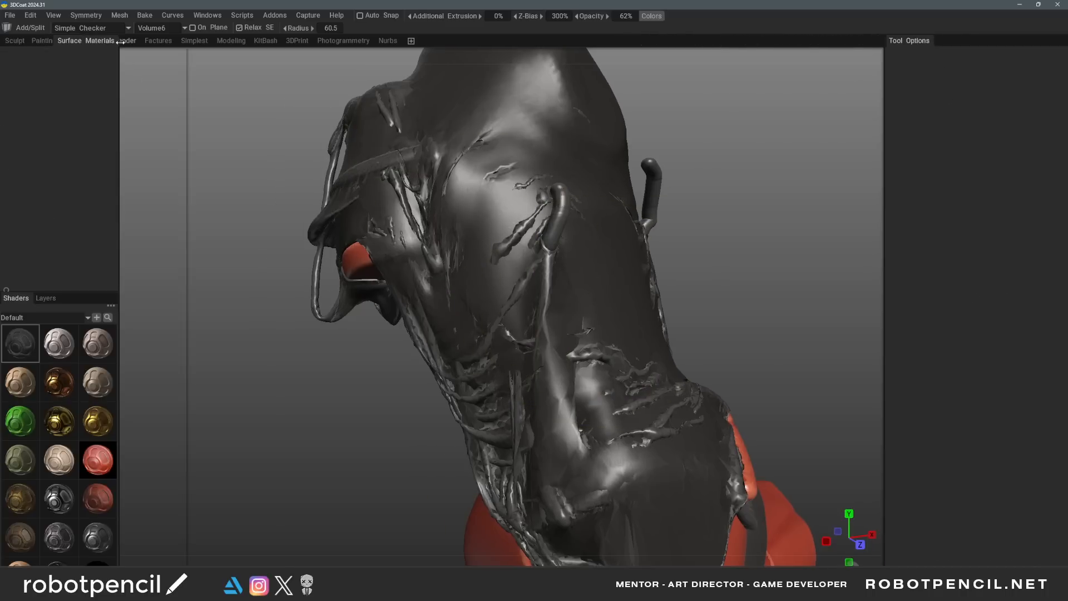
pyautogui.click(15, 40)
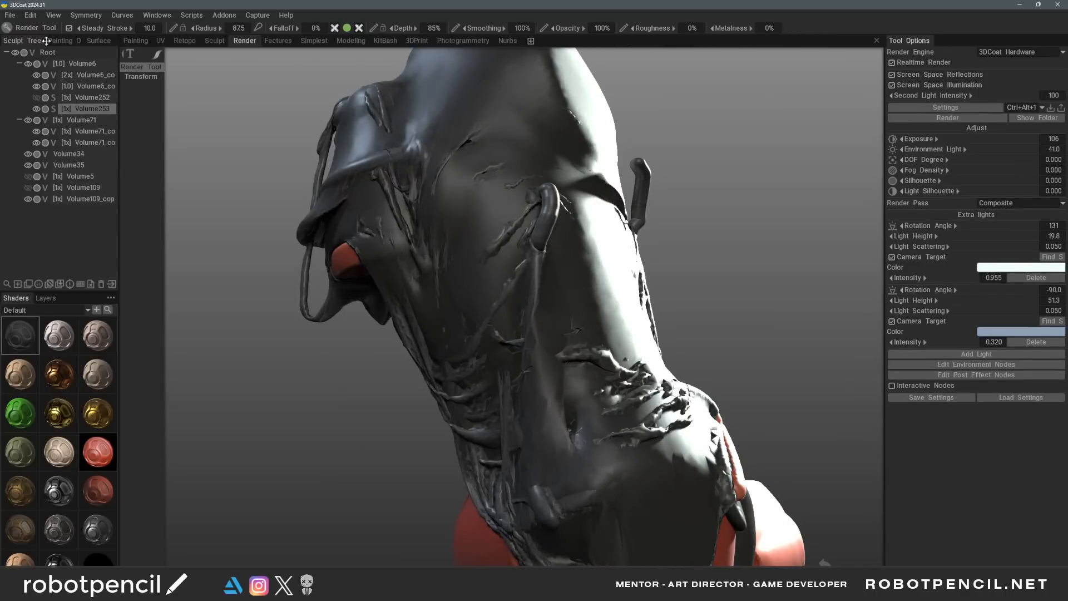
pyautogui.click(216, 41)
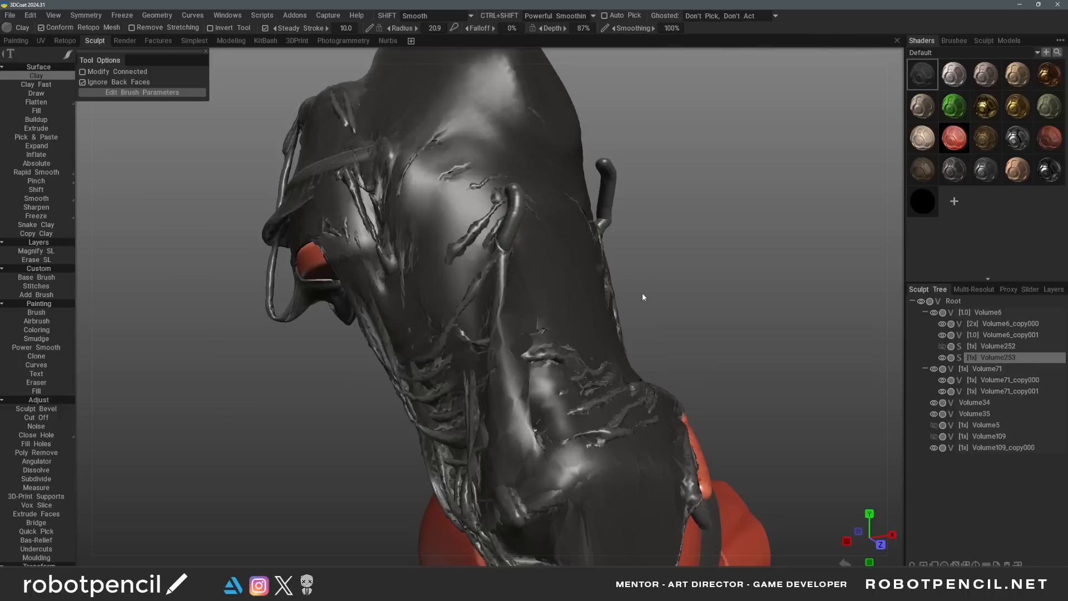
# Smooth the sharp folds on the upper and lower parts of the sleeve with a brush radius of 116
pyautogui.moveTo(517, 258); pyautogui.dragTo(592, 261, button='right')
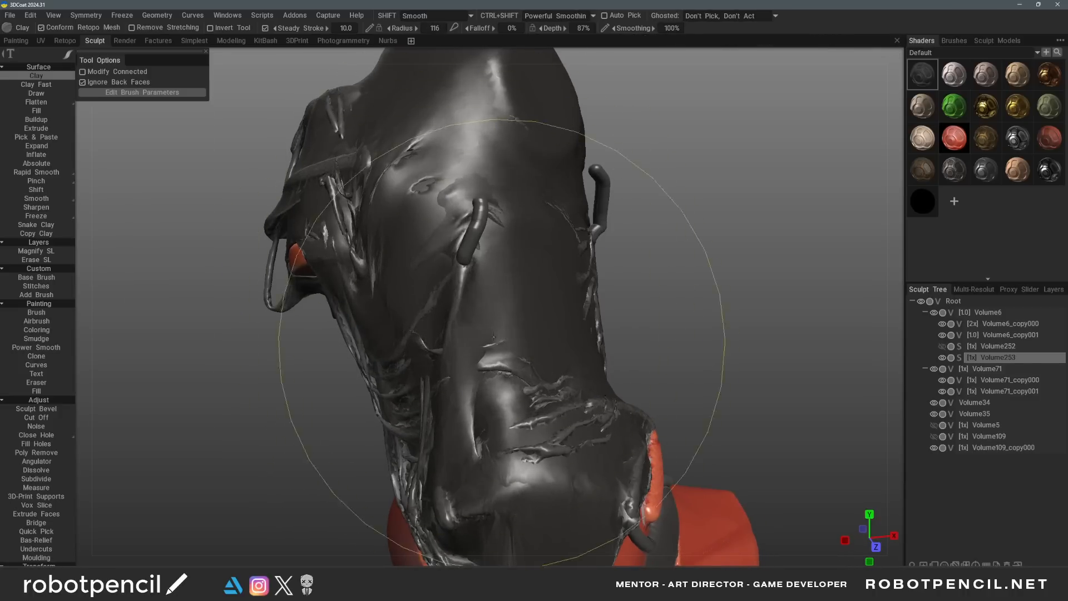
pyautogui.moveTo(729, 339); pyautogui.dragTo(635, 364)
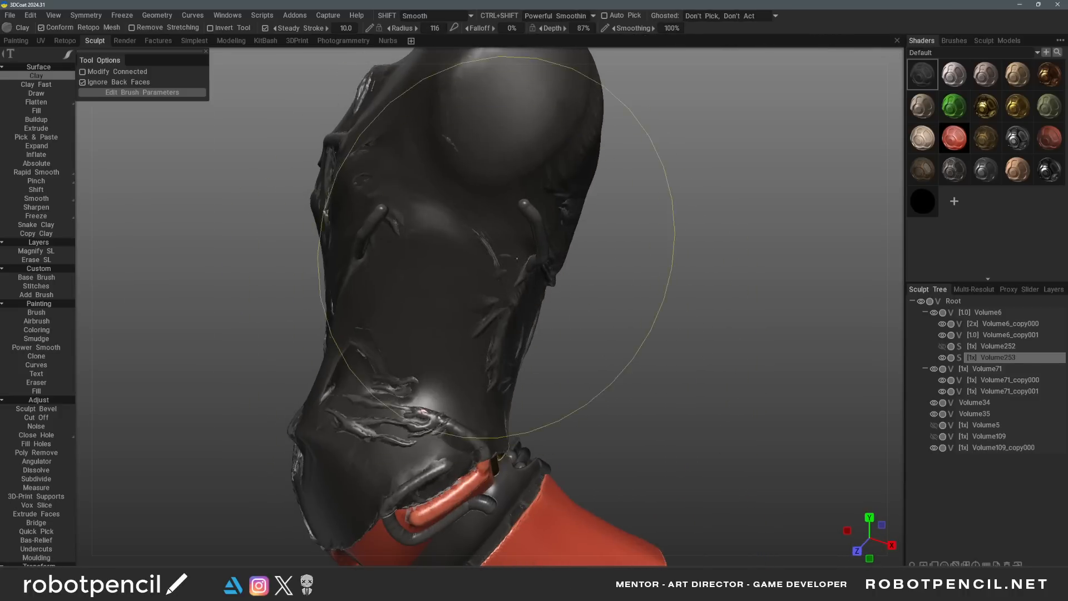
pyautogui.keyDown('alt'); pyautogui.keyDown('shift'); pyautogui.moveTo(515, 270); pyautogui.dragTo(510, 227); pyautogui.keyUp('shift'); pyautogui.keyUp('alt')
pyautogui.rightClick(511, 227)
pyautogui.keyDown('alt'); pyautogui.keyDown('shift'); pyautogui.moveTo(390, 346); pyautogui.dragTo(489, 428); pyautogui.keyUp('shift'); pyautogui.keyUp('alt')
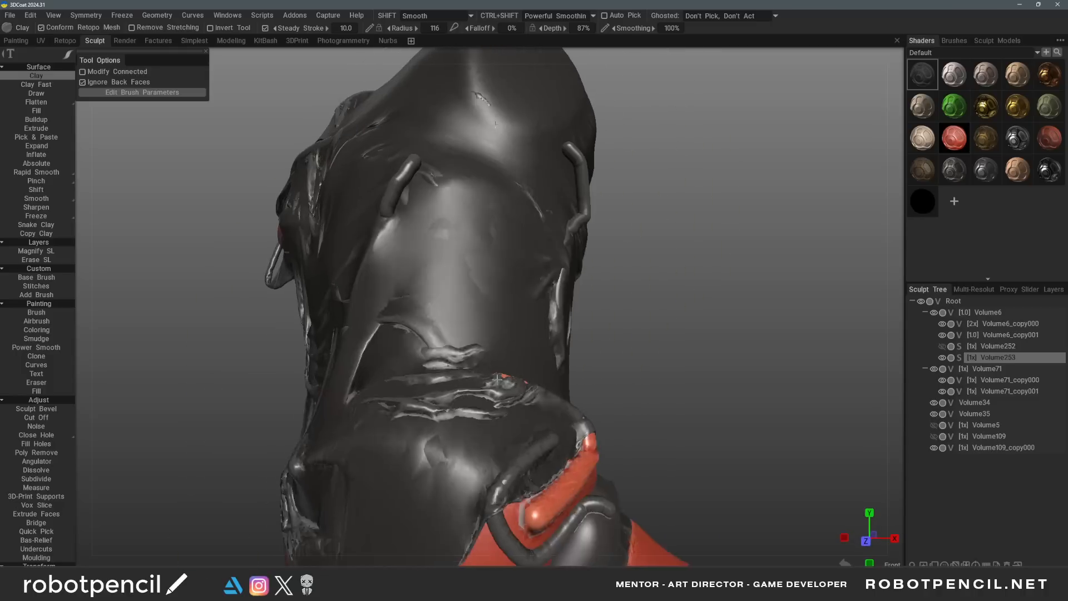
pyautogui.rightClick(489, 433)
pyautogui.moveTo(641, 371); pyautogui.dragTo(598, 361, button='right')
pyautogui.moveTo(598, 360)
pyautogui.mouseDown()
pyautogui.moveTo(623, 375)
pyautogui.moveTo(612, 370)
pyautogui.mouseUp()
# Smooth the wrinkles around the whole cloth sleeve with broad strokes from several sides of the arm
pyautogui.rightClick(484, 294)
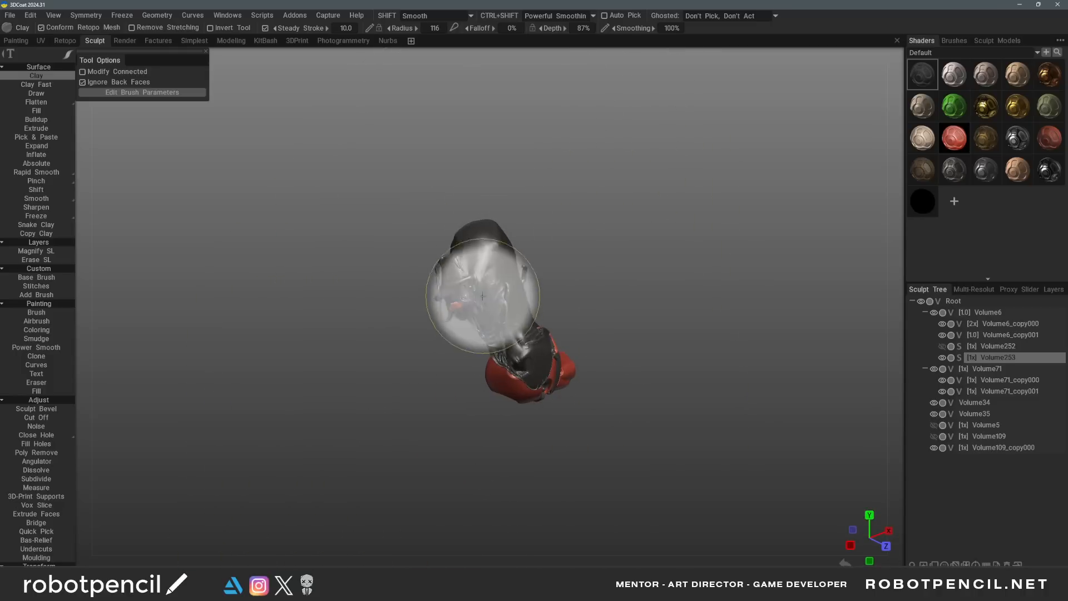
pyautogui.rightClick(466, 297)
pyautogui.moveTo(465, 298)
pyautogui.keyDown('alt'); pyautogui.mouseDown()
pyautogui.moveTo(514, 284)
pyautogui.moveTo(524, 246)
pyautogui.mouseUp(); pyautogui.keyUp('alt')
pyautogui.rightClick(484, 277)
pyautogui.rightClick(524, 245)
pyautogui.rightClick(543, 281)
pyautogui.keyDown('alt'); pyautogui.moveTo(544, 281); pyautogui.dragTo(508, 255); pyautogui.keyUp('alt')
pyautogui.rightClick(509, 255)
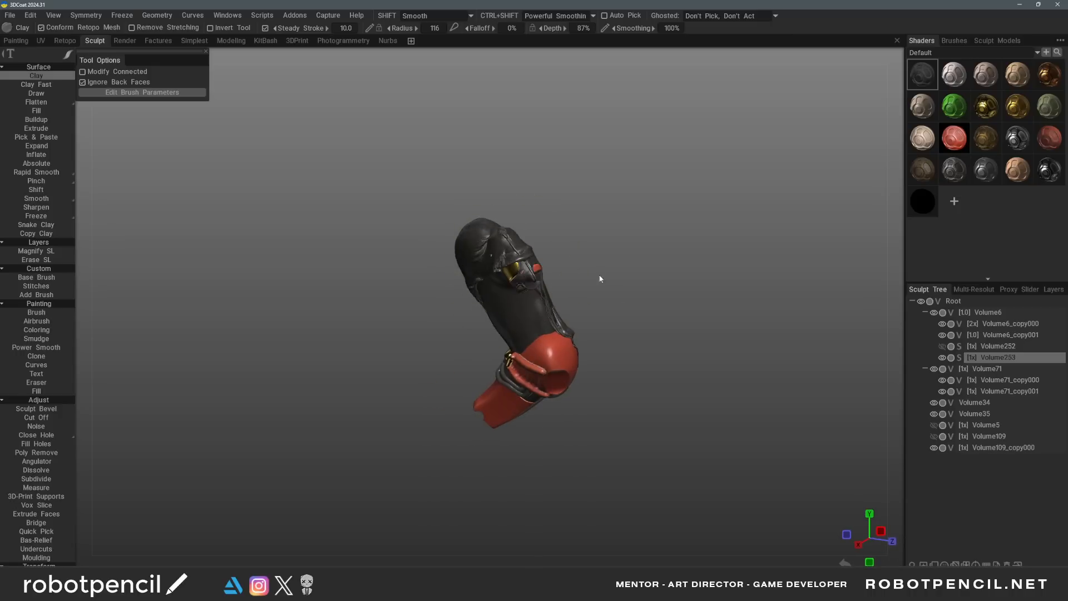
# Pull the sleeve cloth near the elbow over the protruding red piece using the Move brush with a radius of 46.6
pyautogui.moveTo(598, 279); pyautogui.dragTo(504, 338)
pyautogui.moveTo(579, 381); pyautogui.dragTo(639, 406, button='right')
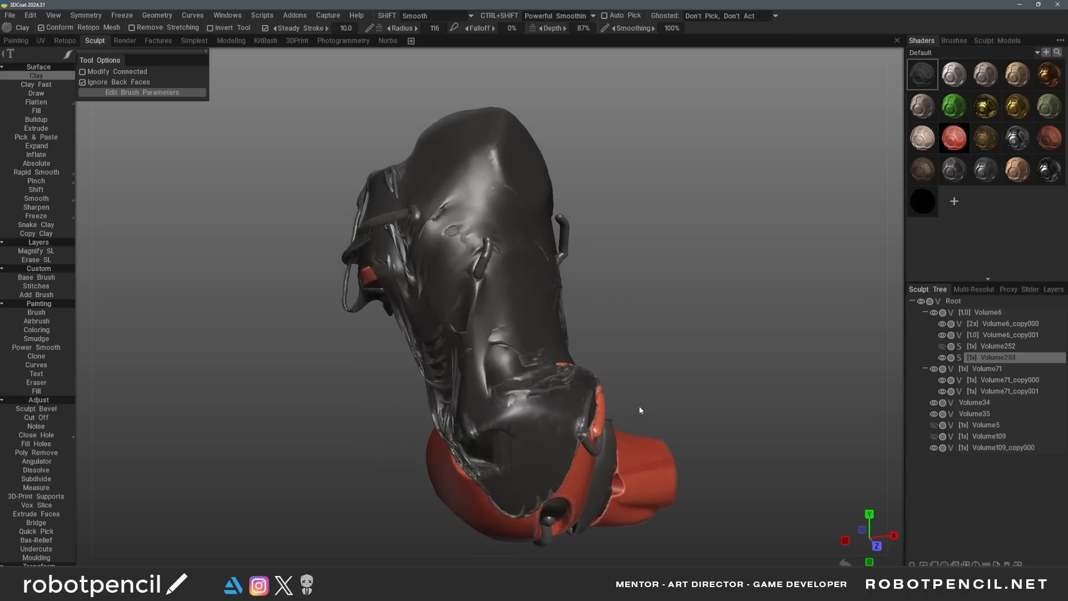
pyautogui.moveTo(639, 406); pyautogui.dragTo(605, 394)
pyautogui.moveTo(662, 414); pyautogui.dragTo(560, 423)
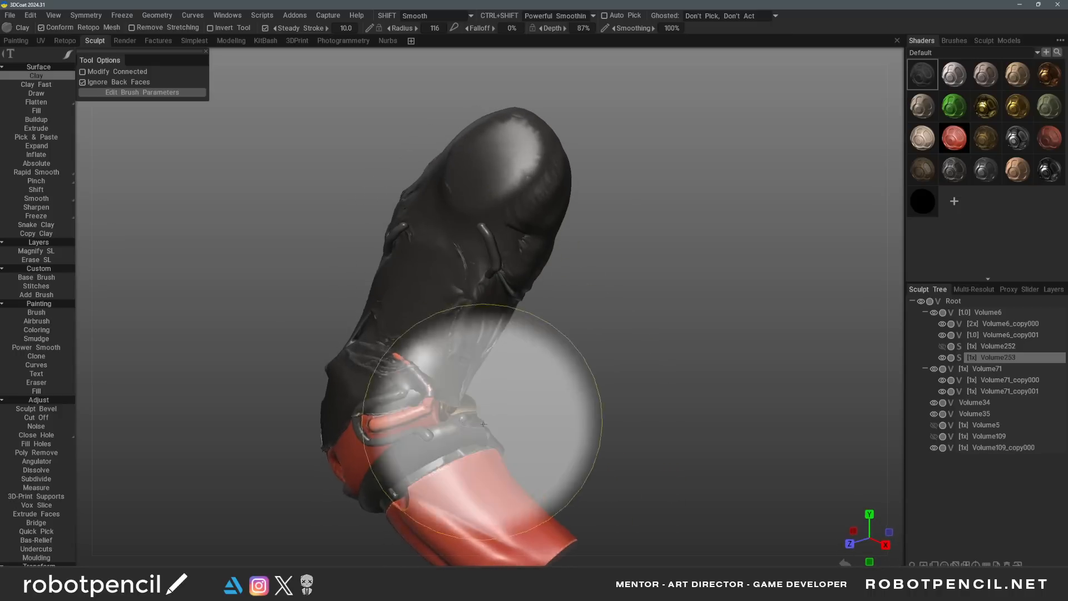
pyautogui.moveTo(574, 413)
pyautogui.mouseDown(button='right')
pyautogui.moveTo(603, 419)
pyautogui.moveTo(518, 425)
pyautogui.mouseUp(button='right')
pyautogui.press('m')
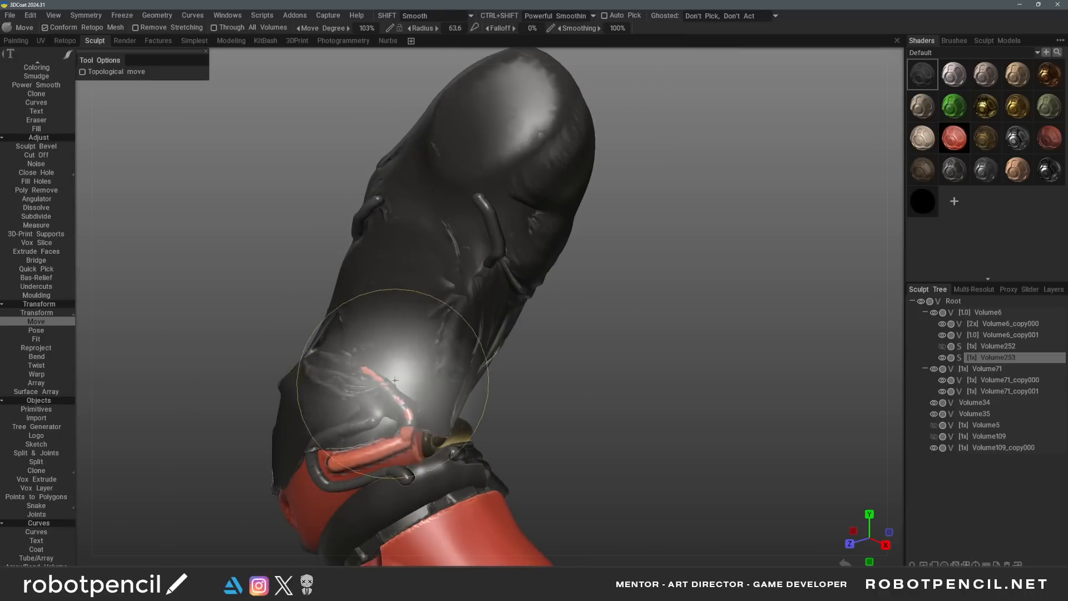
pyautogui.moveTo(394, 389); pyautogui.dragTo(374, 389, button='right')
pyautogui.moveTo(390, 393); pyautogui.dragTo(367, 370)
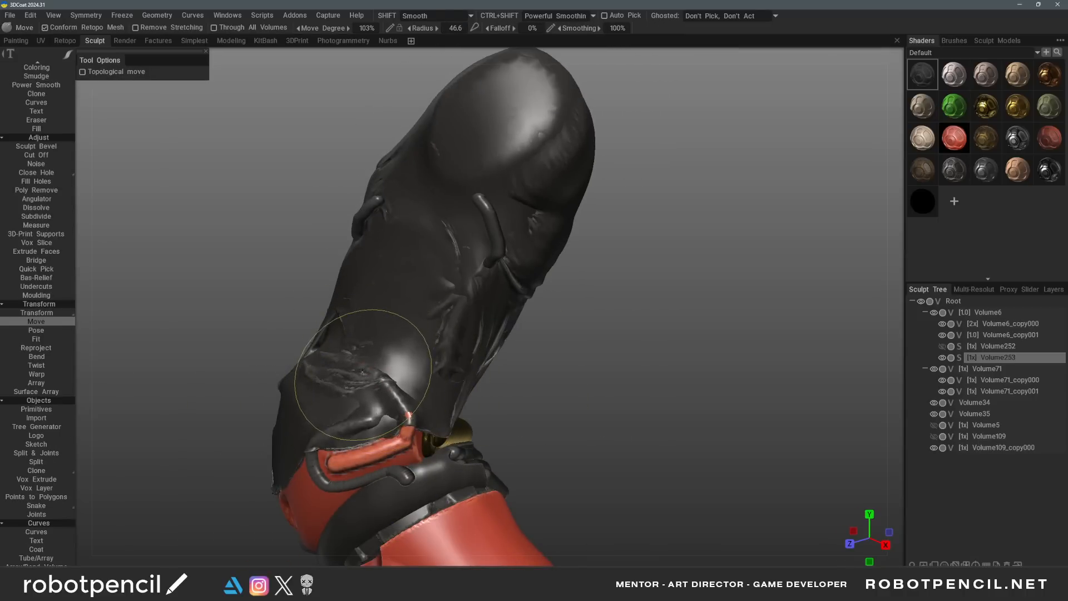
pyautogui.moveTo(394, 435); pyautogui.dragTo(396, 424)
# Unhide the shoulder armor volumes Volume5 and Volume109 to see the sleeve together with the full arm
pyautogui.moveTo(500, 424); pyautogui.dragTo(574, 418)
pyautogui.moveTo(575, 417)
pyautogui.mouseDown(button='right')
pyautogui.moveTo(517, 420)
pyautogui.moveTo(560, 368)
pyautogui.mouseUp(button='right')
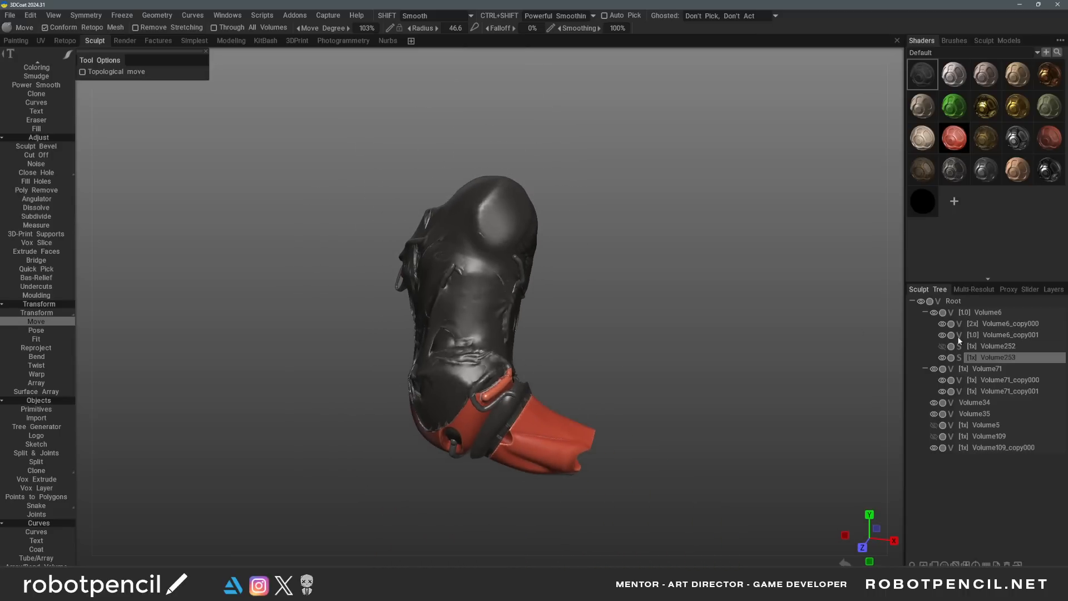
pyautogui.click(934, 425)
pyautogui.click(934, 436)
pyautogui.moveTo(745, 363)
pyautogui.mouseDown()
pyautogui.moveTo(727, 359)
pyautogui.moveTo(851, 374)
pyautogui.moveTo(713, 345)
pyautogui.moveTo(787, 352)
pyautogui.moveTo(799, 365)
pyautogui.moveTo(762, 368)
pyautogui.mouseUp()
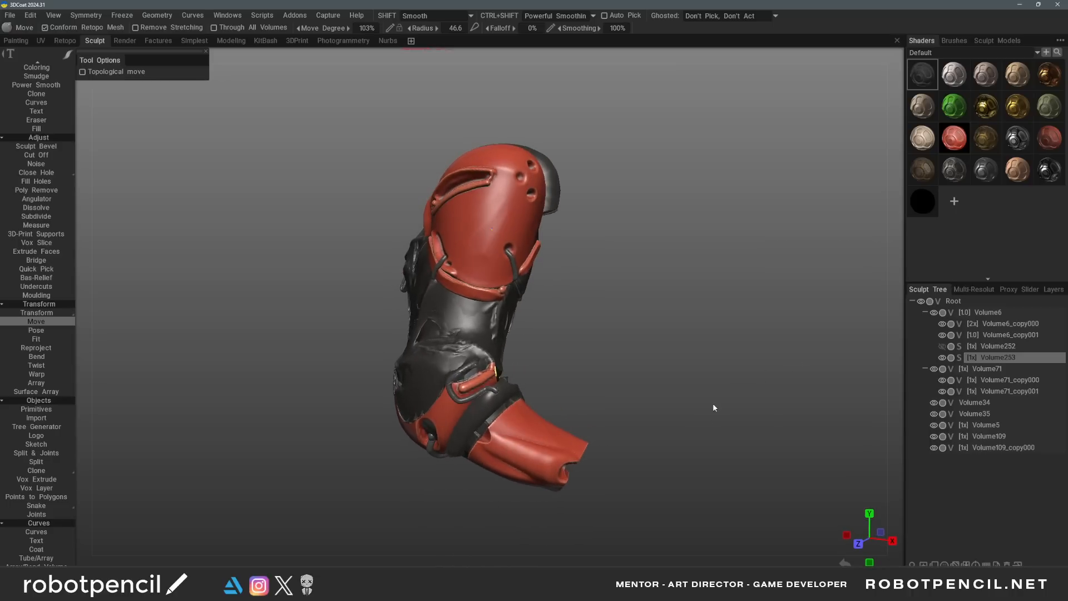
pyautogui.moveTo(713, 407); pyautogui.dragTo(746, 413)
pyautogui.moveTo(736, 460); pyautogui.dragTo(711, 436)
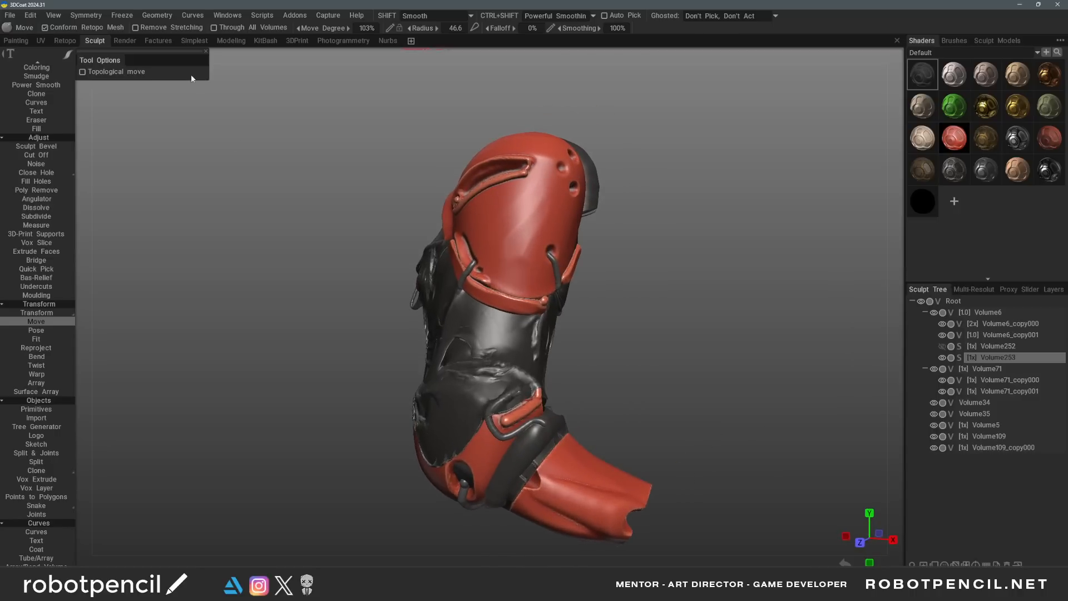
# Switch to the rendering workspace and delete the second extra light
pyautogui.click(124, 41)
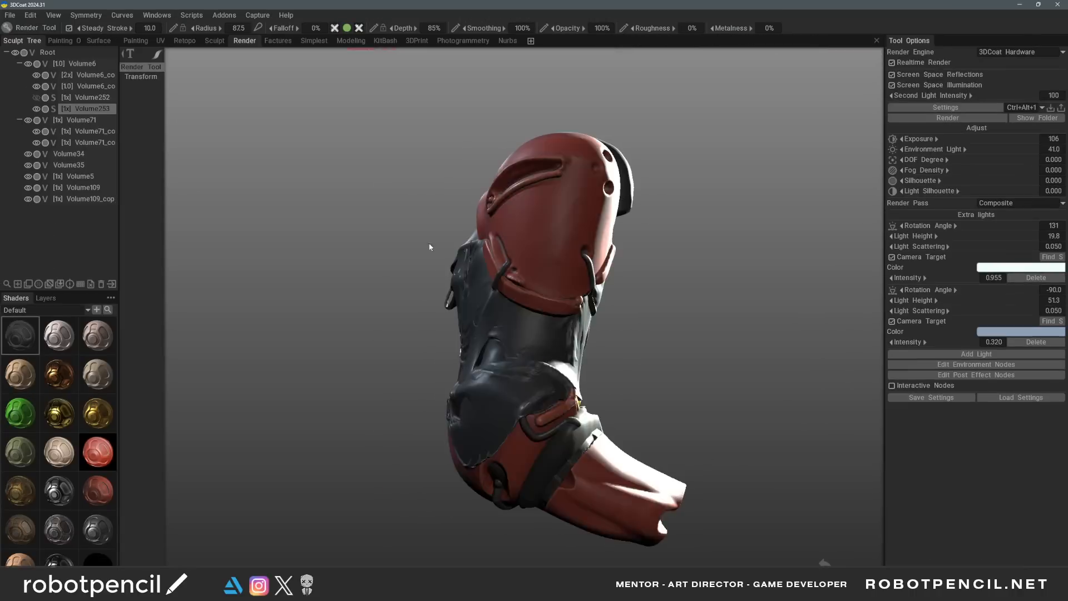
pyautogui.moveTo(762, 382); pyautogui.dragTo(776, 350)
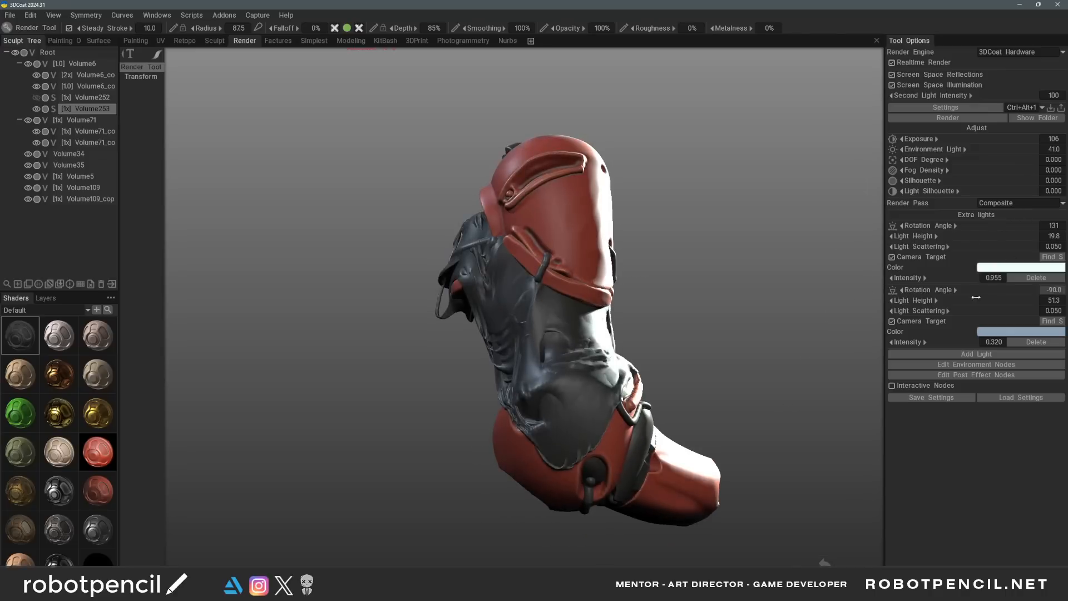
pyautogui.click(1026, 342)
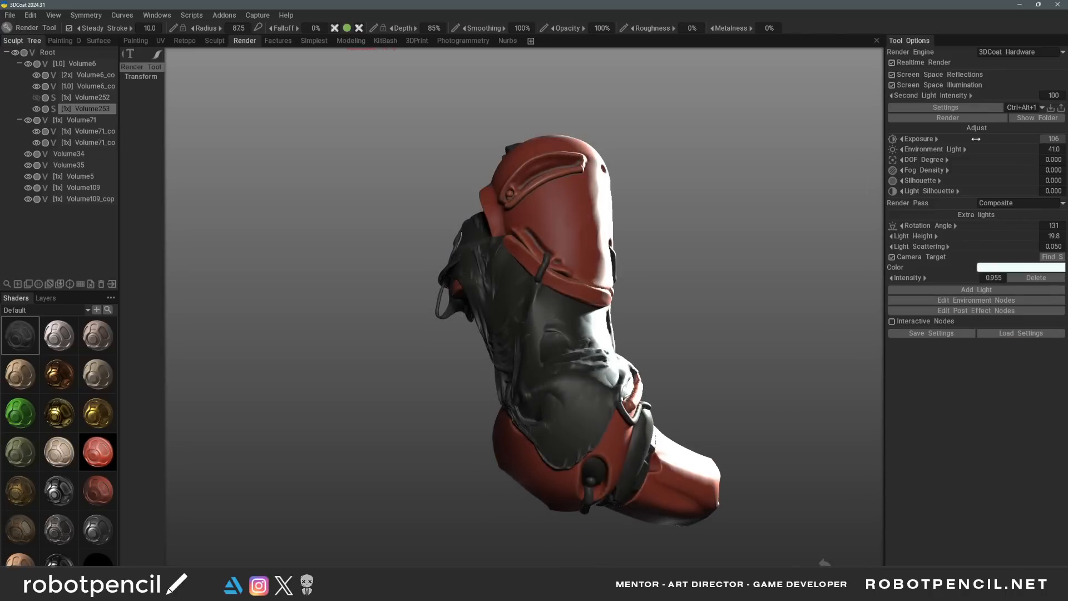
# Set the render exposure to 95.5 and adjust the remaining extra light to intensity 0.435 and rotation angle 108
pyautogui.moveTo(979, 141); pyautogui.dragTo(979, 137)
pyautogui.moveTo(973, 279); pyautogui.dragTo(854, 278)
pyautogui.moveTo(829, 316); pyautogui.dragTo(691, 399)
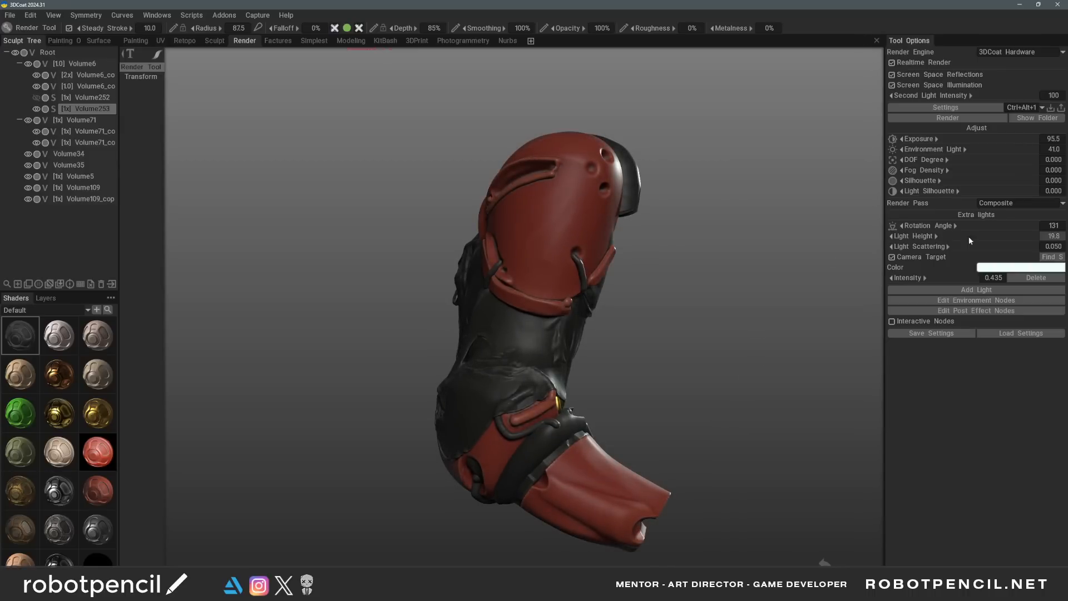
pyautogui.moveTo(944, 224); pyautogui.dragTo(945, 225)
# Change the extra light's color to pale violet #F4EBFF and its intensity to 0.665
pyautogui.click(1011, 291)
pyautogui.click(1001, 274)
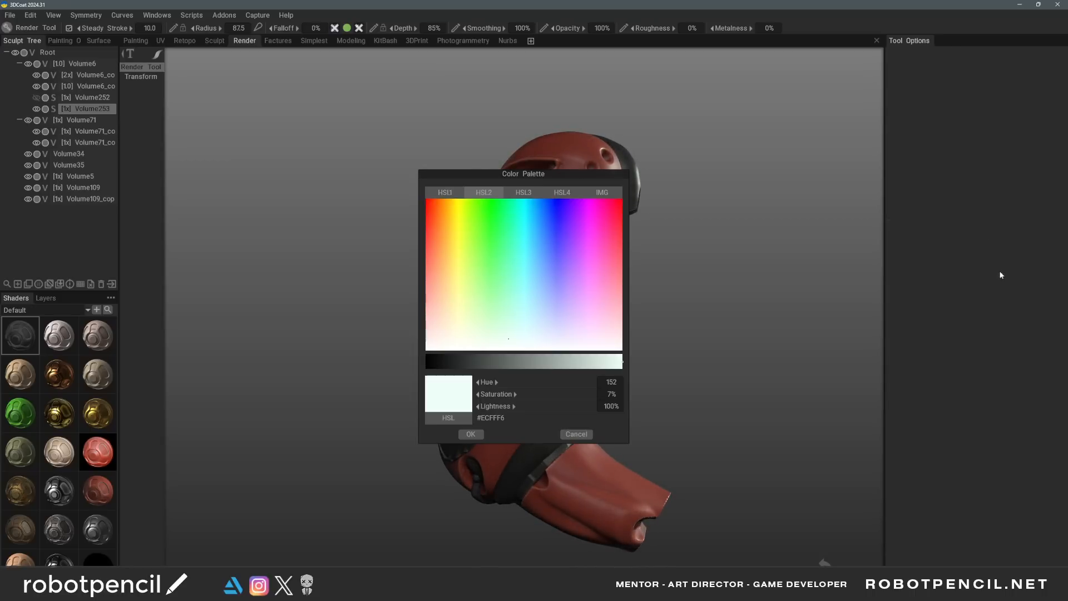
pyautogui.click(572, 341)
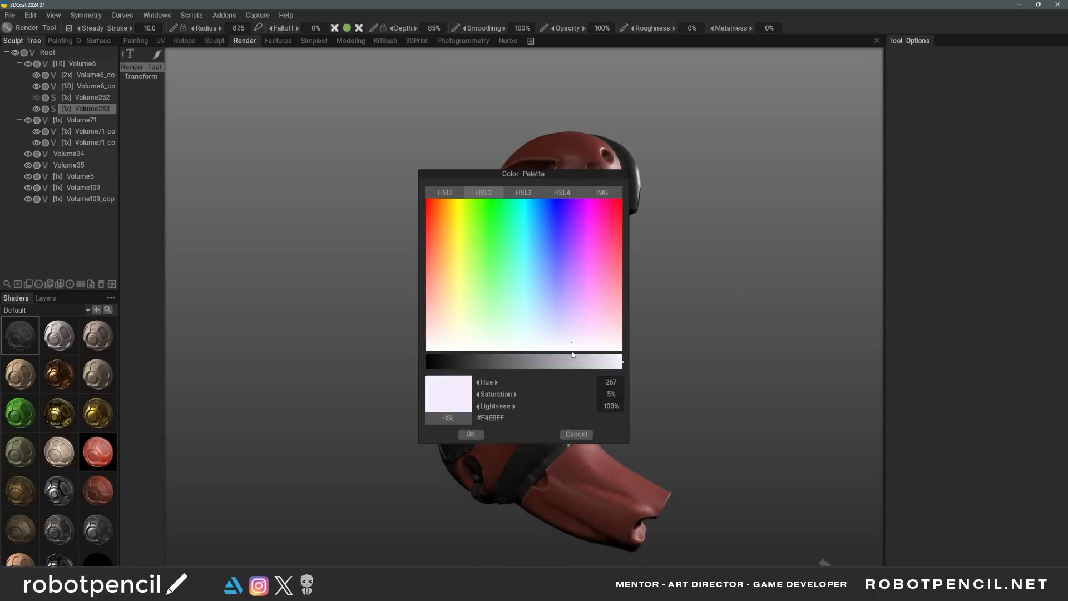
pyautogui.click(471, 434)
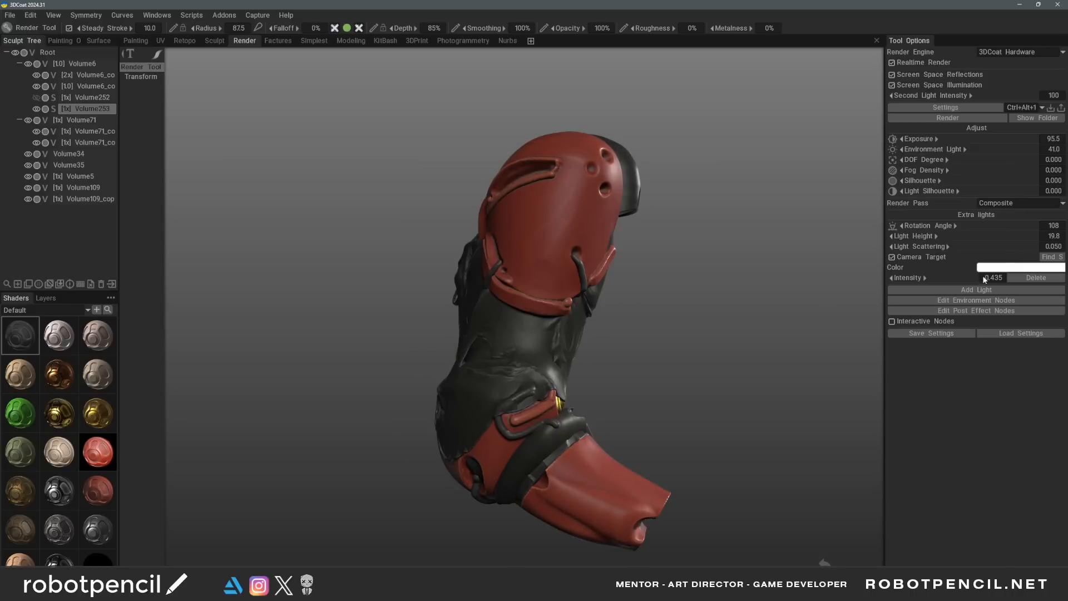
pyautogui.moveTo(969, 279); pyautogui.dragTo(990, 279)
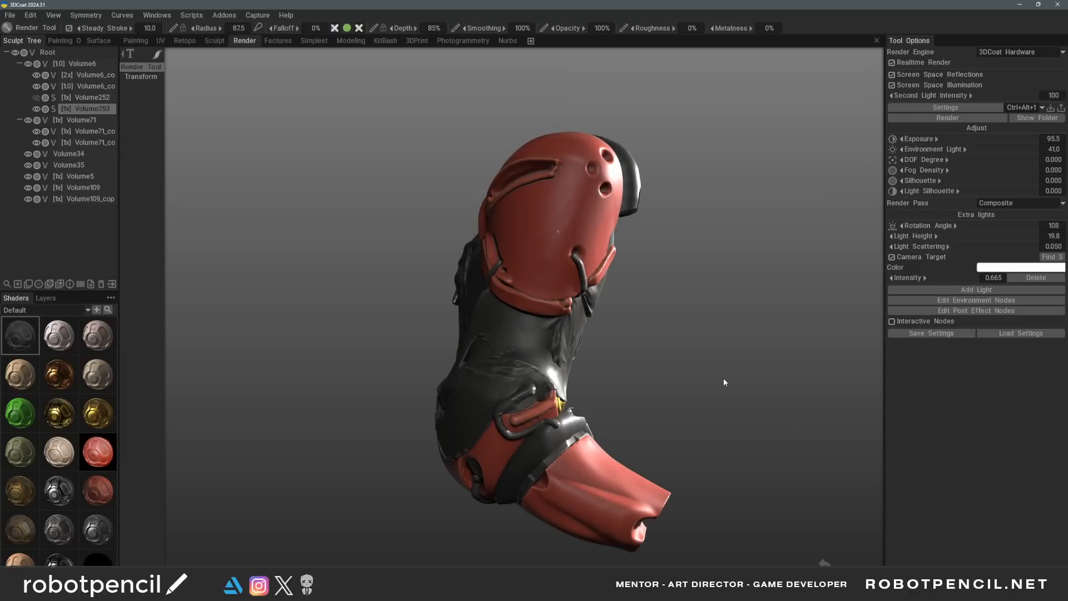
# Examine the whole arm from several angles, comparing the rendered look with the sculpting view
pyautogui.moveTo(724, 379); pyautogui.dragTo(723, 360)
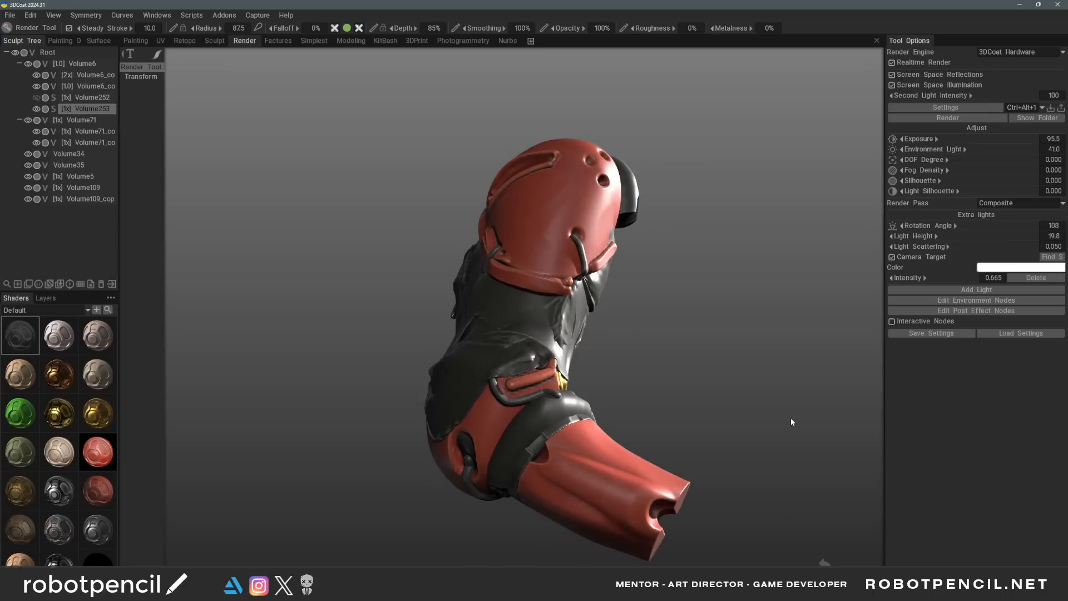
pyautogui.moveTo(636, 288); pyautogui.dragTo(633, 303)
pyautogui.moveTo(157, 58)
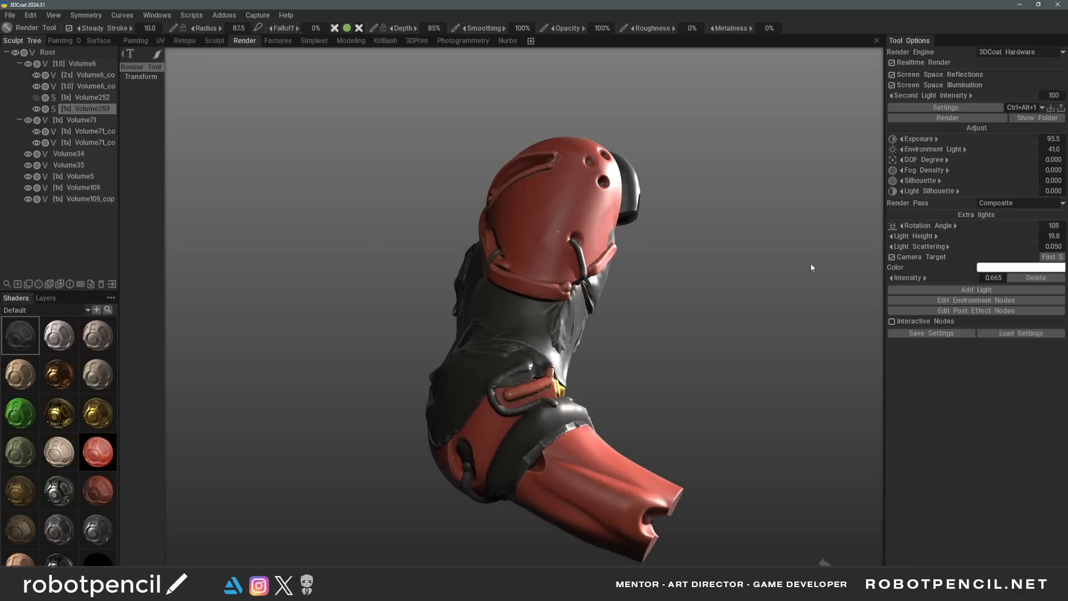
pyautogui.moveTo(811, 266); pyautogui.dragTo(732, 318)
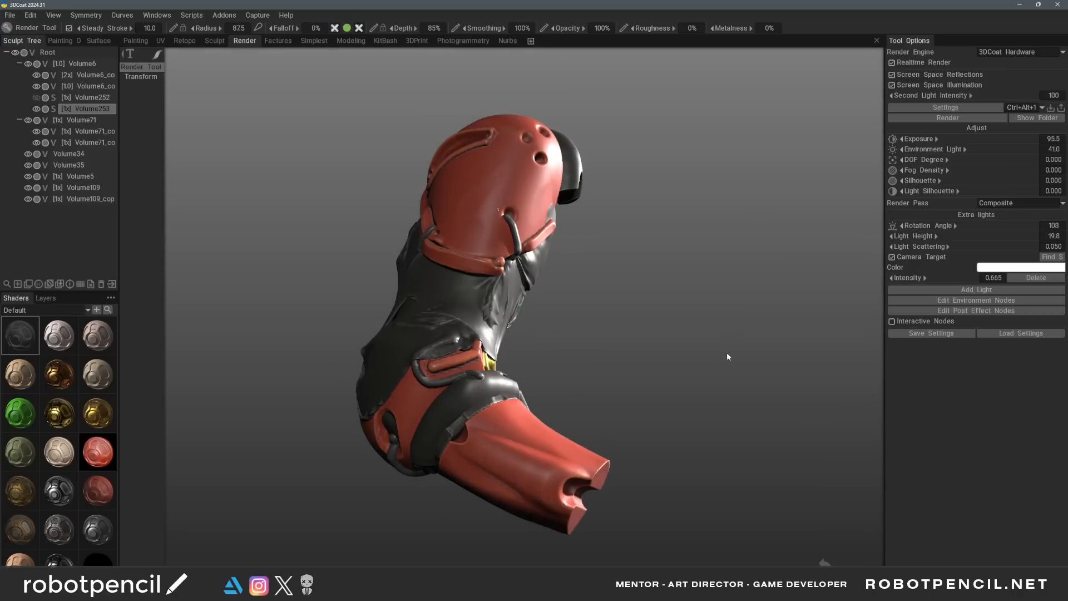
pyautogui.moveTo(728, 357); pyautogui.dragTo(717, 479)
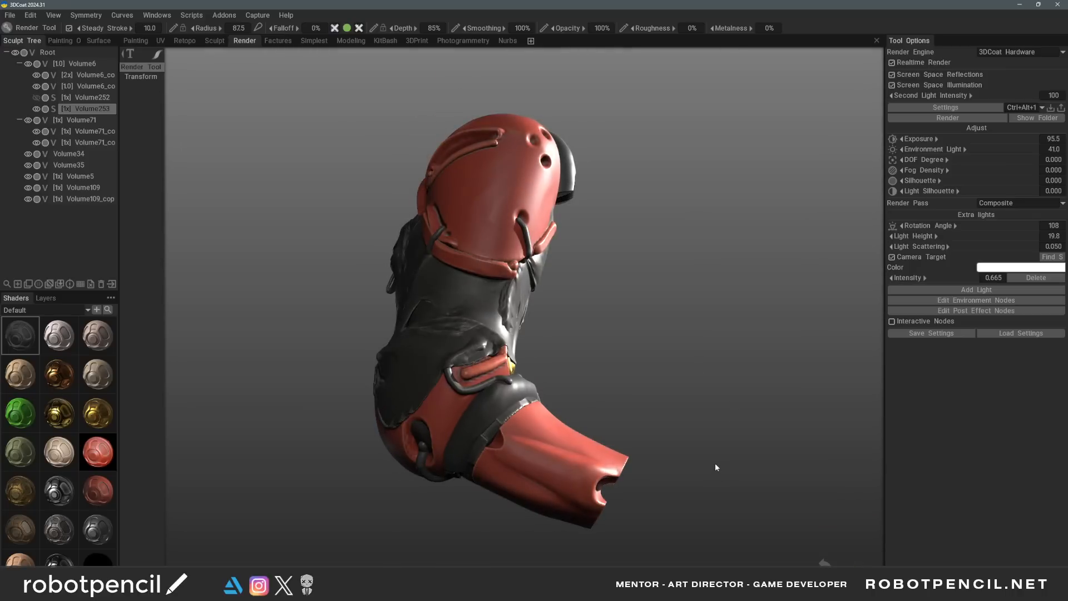
pyautogui.click(216, 41)
pyautogui.moveTo(596, 338); pyautogui.dragTo(588, 285)
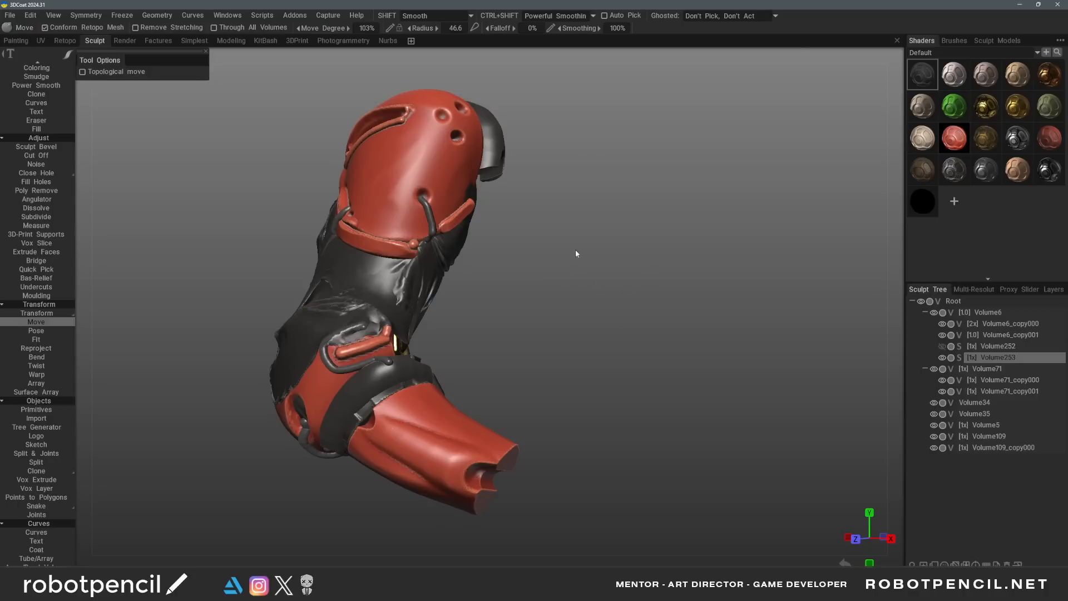
pyautogui.moveTo(576, 254)
pyautogui.mouseDown()
pyautogui.moveTo(610, 338)
pyautogui.moveTo(689, 348)
pyautogui.moveTo(548, 327)
pyautogui.moveTo(619, 357)
pyautogui.moveTo(648, 384)
pyautogui.moveTo(532, 375)
pyautogui.moveTo(470, 344)
pyautogui.moveTo(637, 351)
pyautogui.moveTo(682, 365)
pyautogui.moveTo(629, 393)
pyautogui.moveTo(586, 388)
pyautogui.moveTo(649, 375)
pyautogui.moveTo(634, 367)
pyautogui.mouseUp()
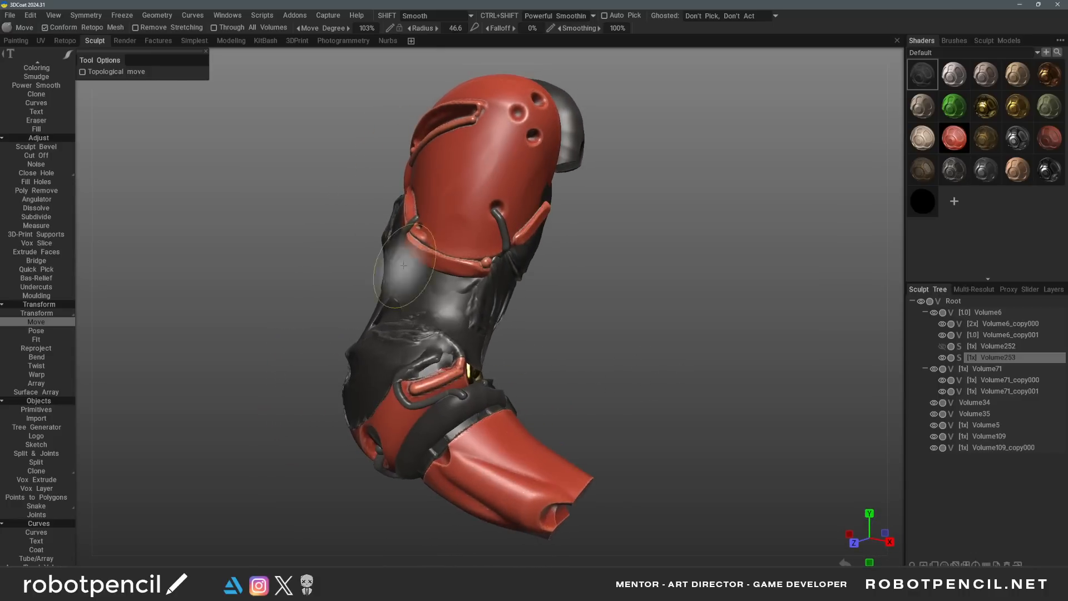
pyautogui.click(124, 41)
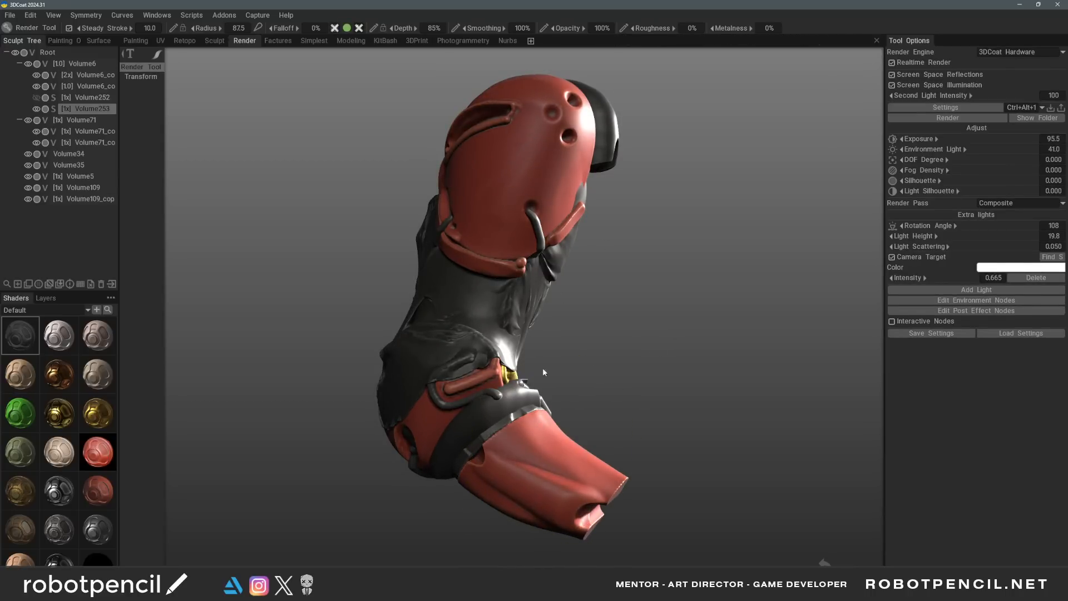
pyautogui.click(214, 41)
pyautogui.moveTo(539, 336); pyautogui.dragTo(645, 376)
pyautogui.moveTo(644, 376); pyautogui.dragTo(689, 377, button='right')
pyautogui.moveTo(690, 376); pyautogui.dragTo(632, 411, button='middle')
pyautogui.moveTo(633, 412); pyautogui.dragTo(638, 462)
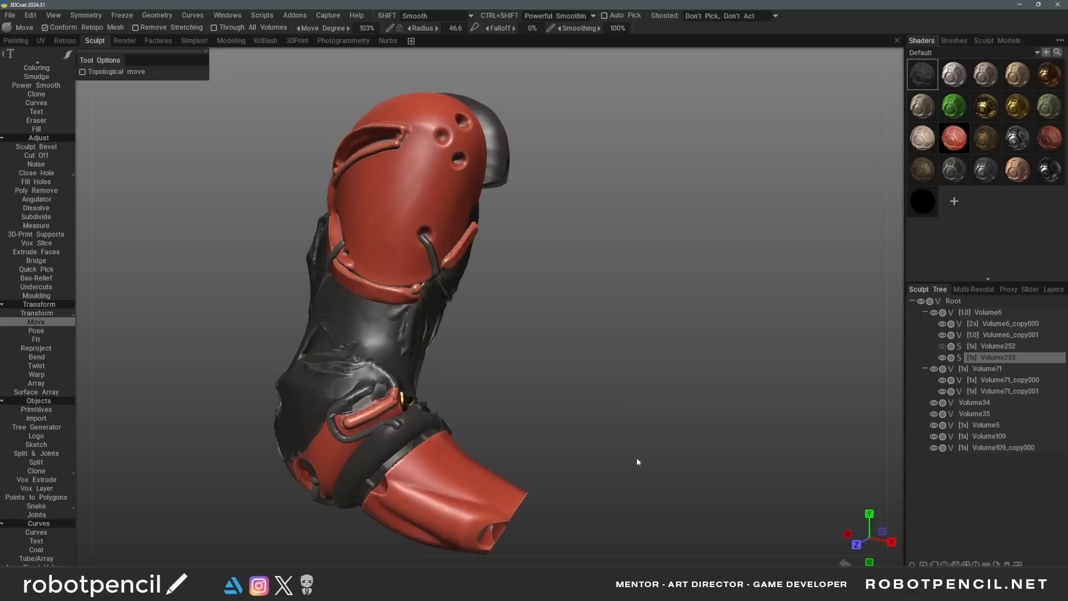